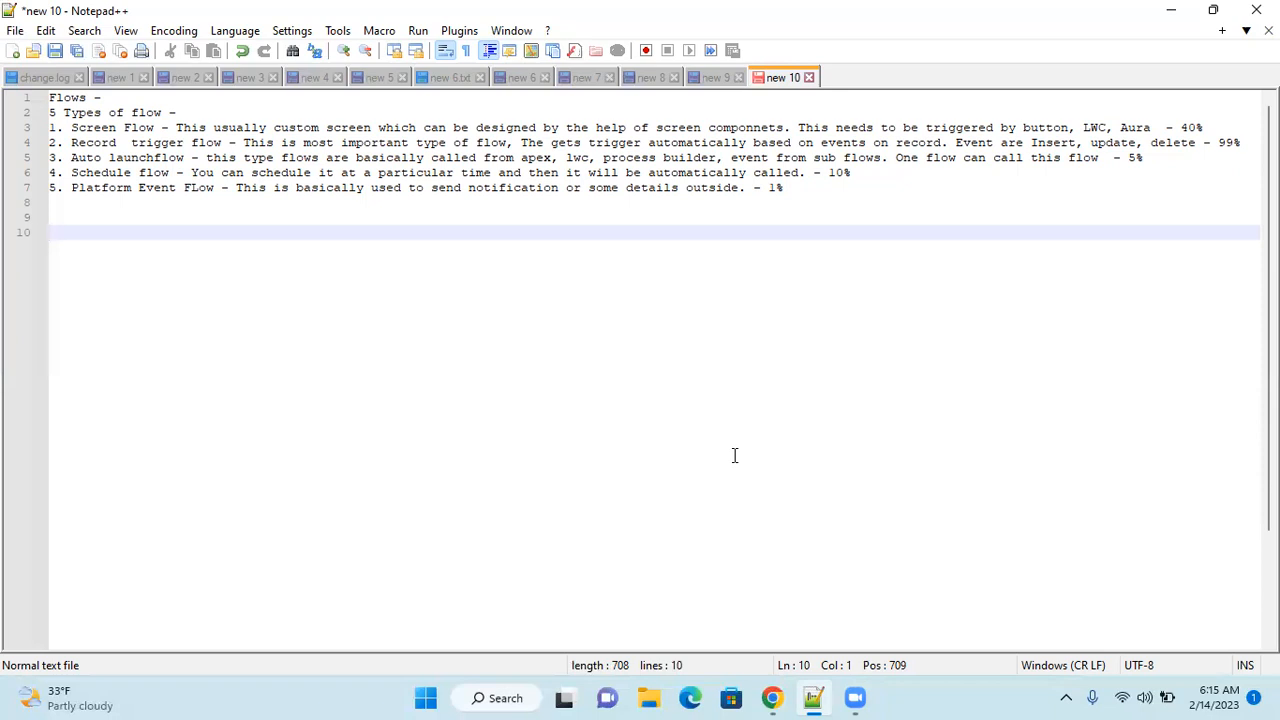
Switch to Salesforce Setup in Chrome, search the setup pages for "flow" and open the Flows page.
{"action": "key", "text": "alt+Tab"}
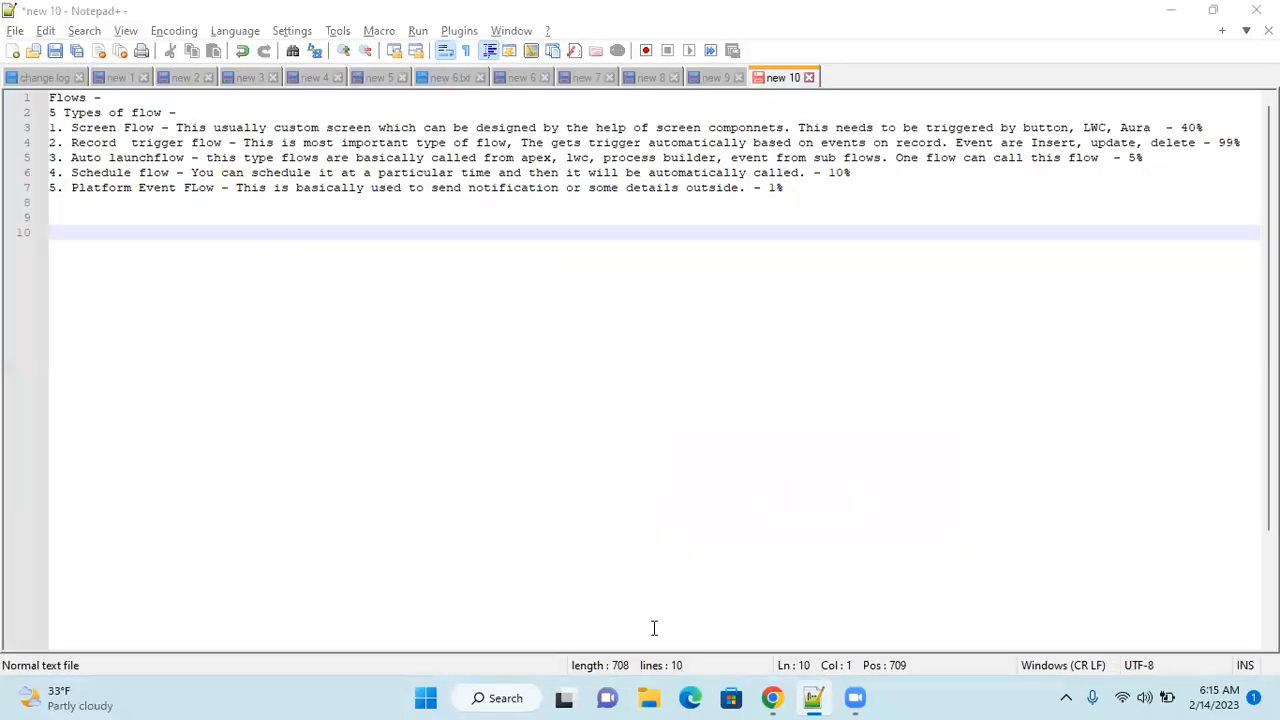
{"action": "mouse_move", "coordinate": [773, 697]}
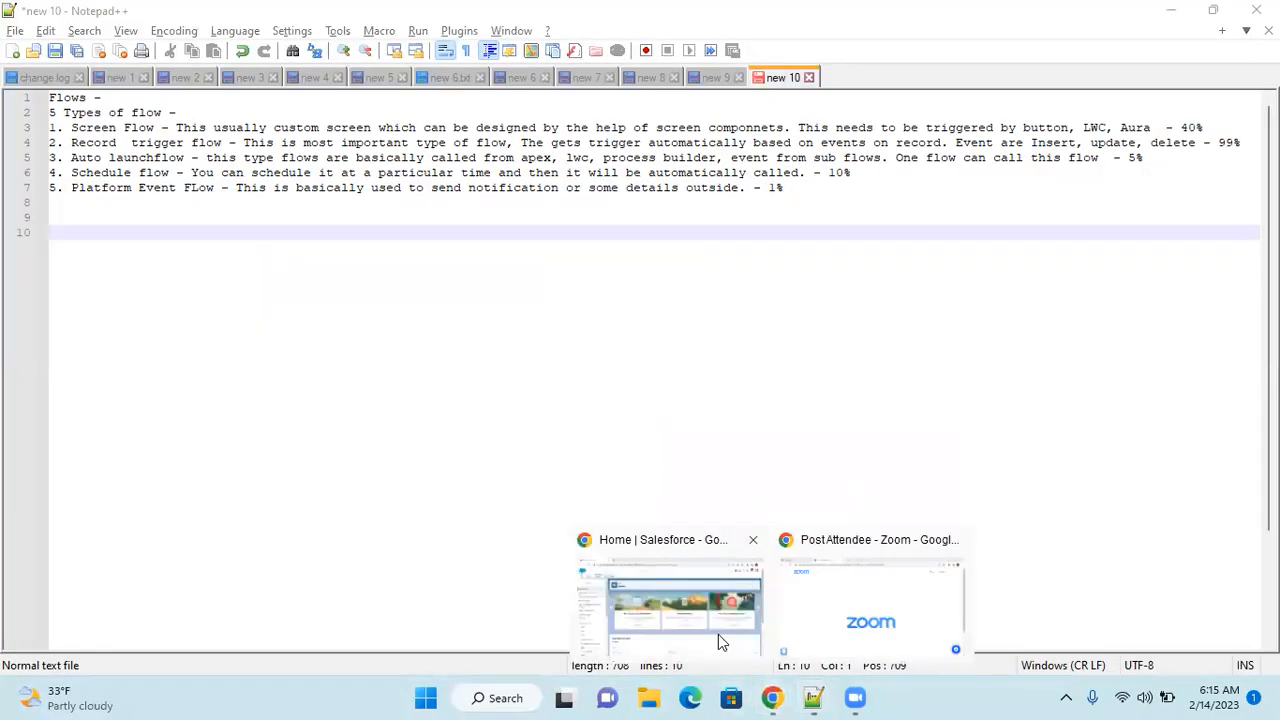
{"action": "left_click", "coordinate": [714, 630]}
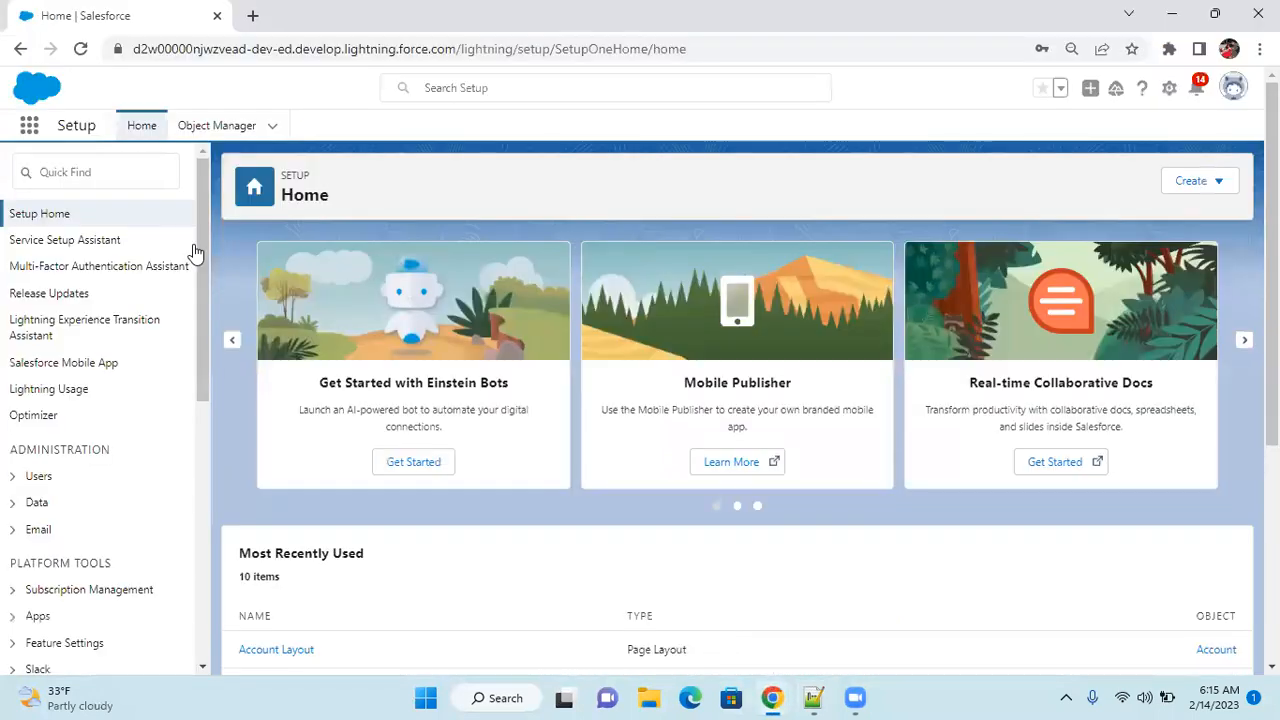
{"action": "left_click", "coordinate": [93, 177]}
{"action": "type", "text": "flow"}
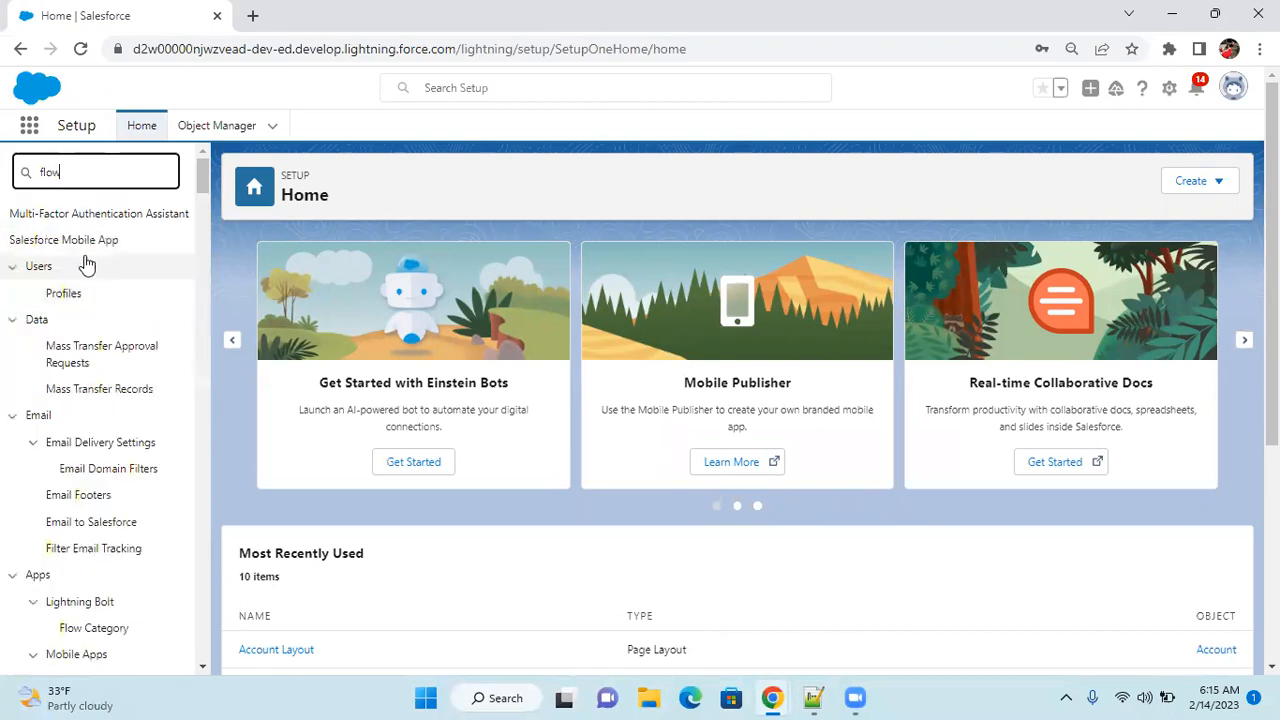
{"action": "left_click", "coordinate": [60, 347]}
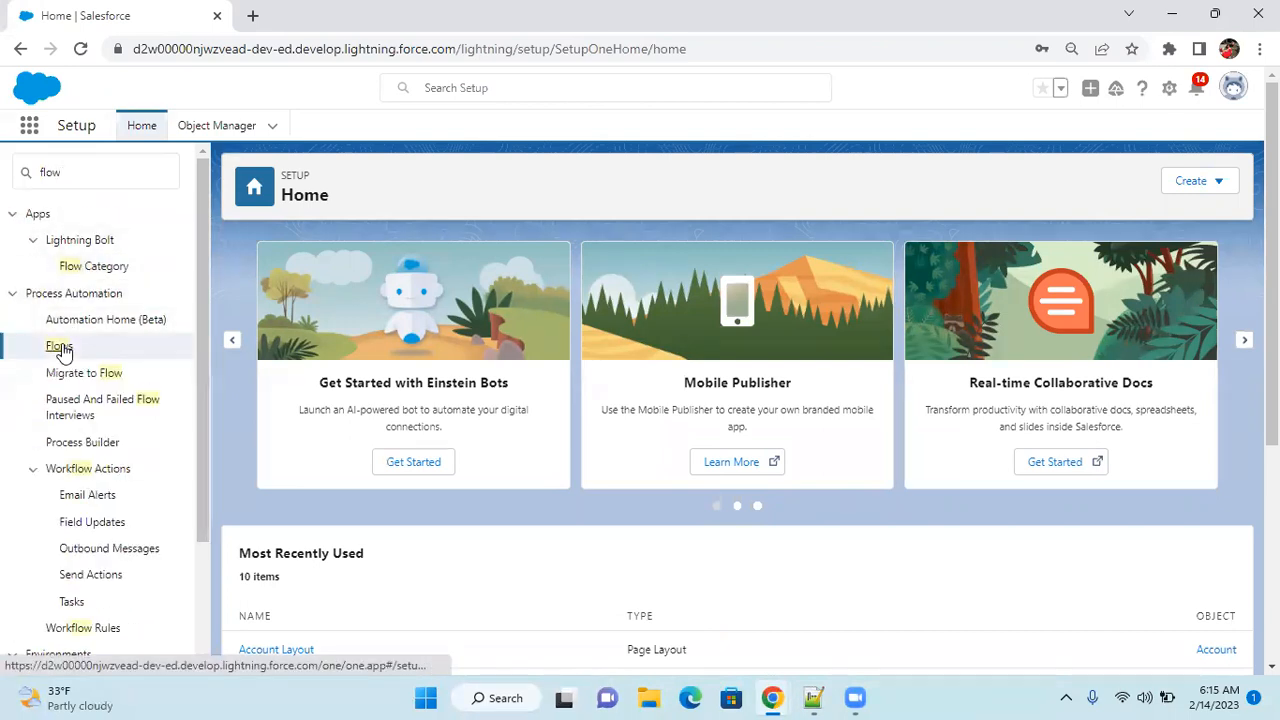
{"action": "left_click", "coordinate": [60, 347]}
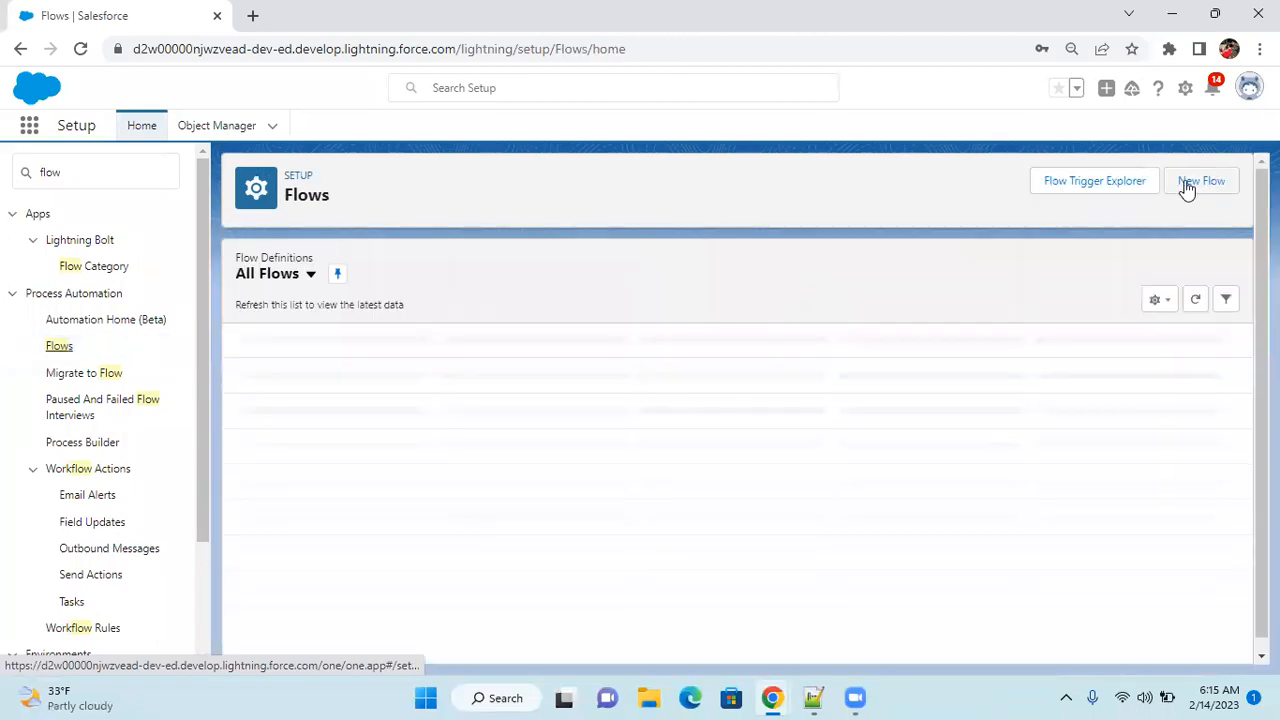
Create a new flow of the Record-Triggered Flow type.
{"action": "left_click", "coordinate": [1190, 192]}
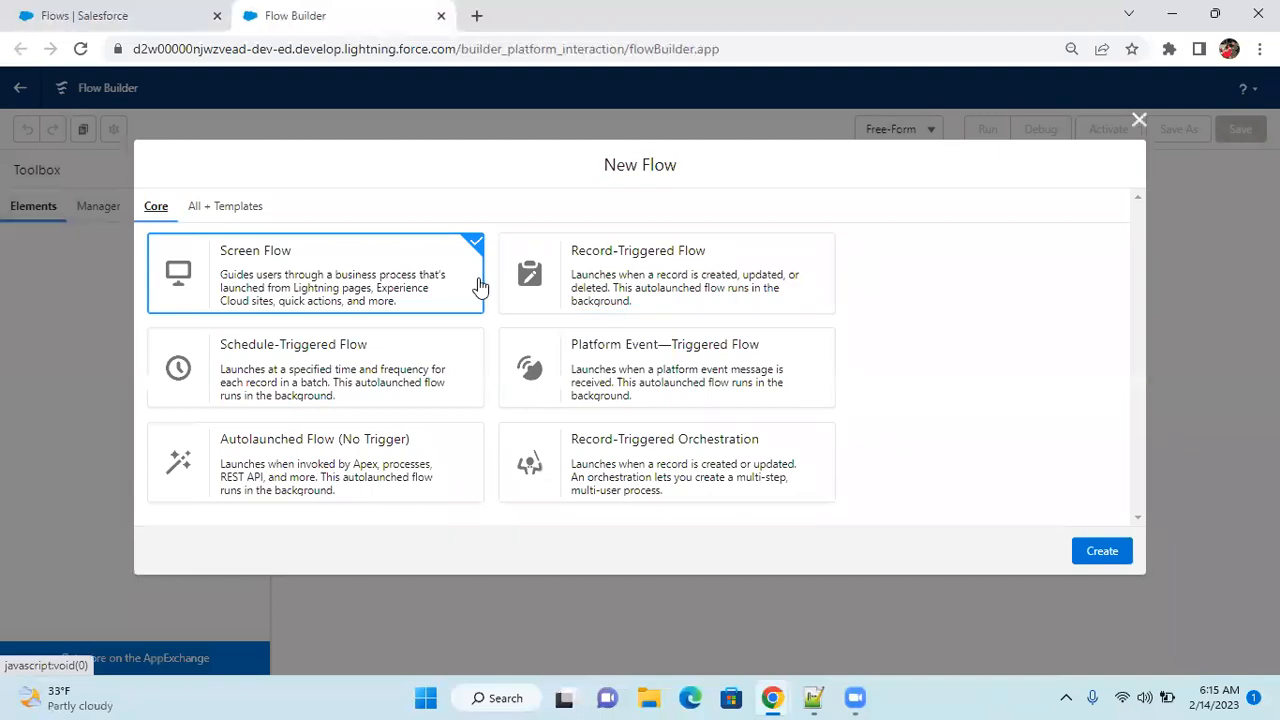
{"action": "left_click", "coordinate": [669, 275]}
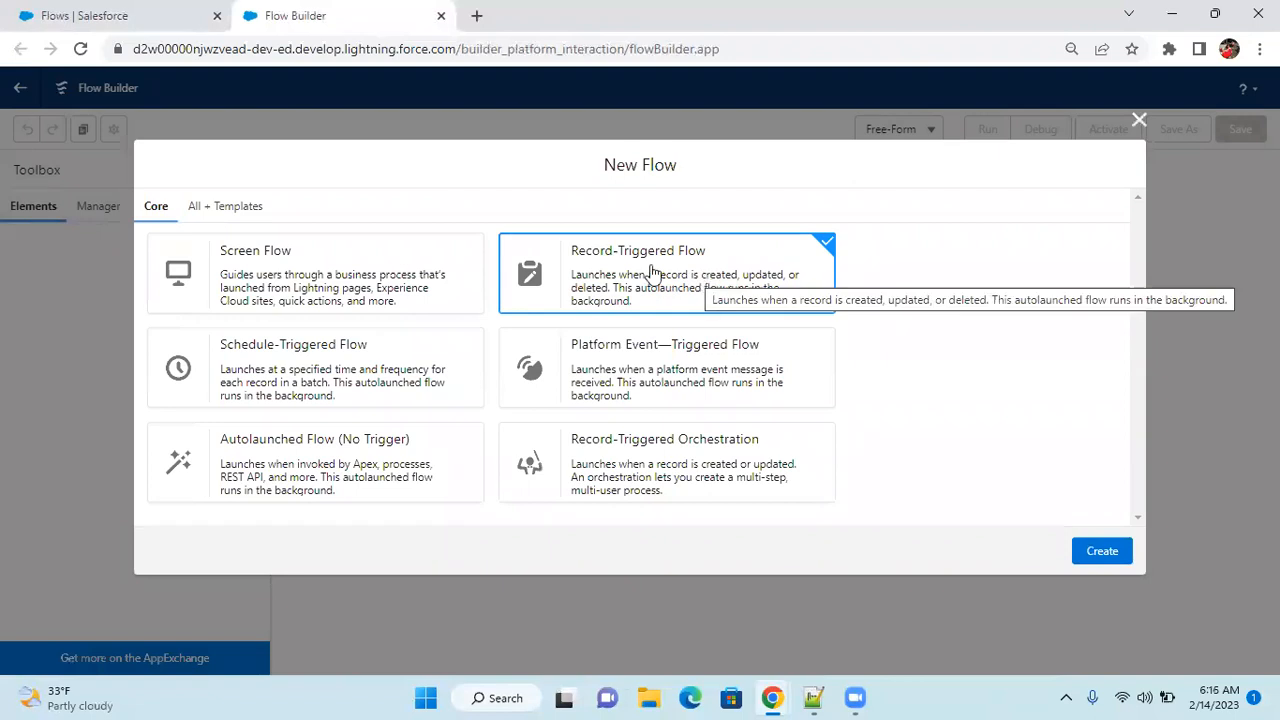
{"action": "left_click", "coordinate": [1100, 558]}
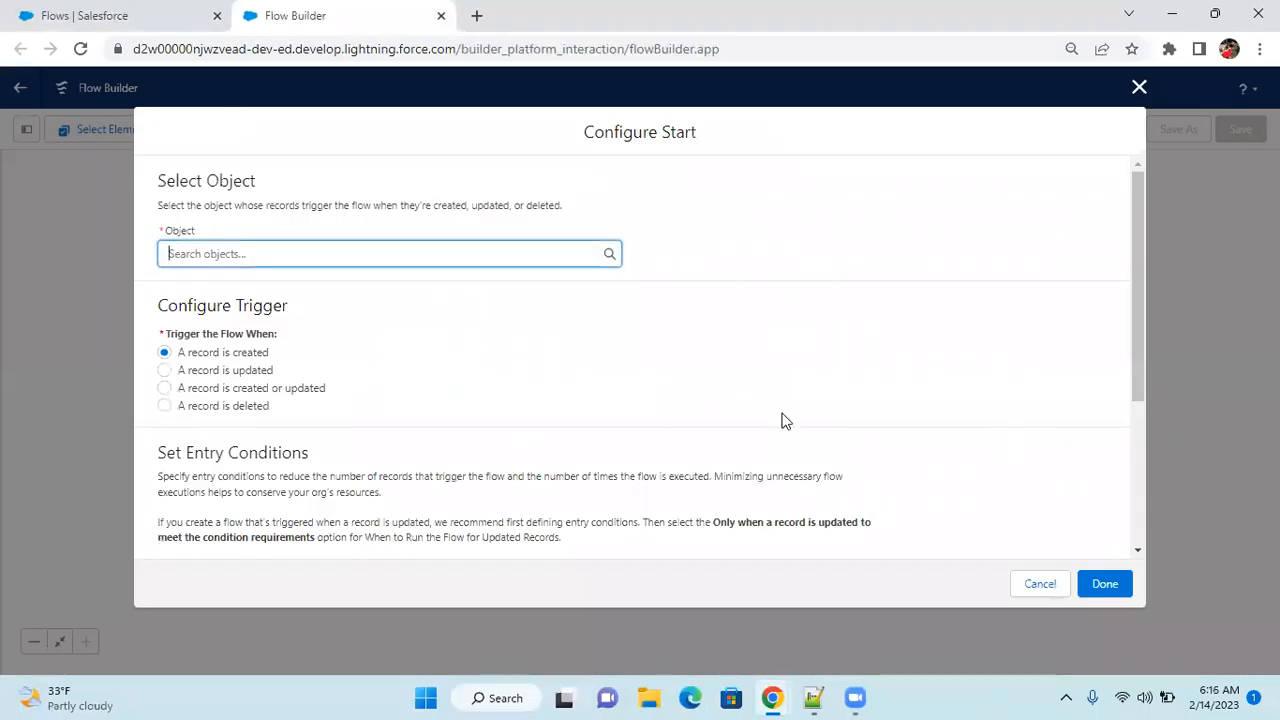
Set Account as the object whose records trigger the flow.
{"action": "left_click", "coordinate": [230, 252]}
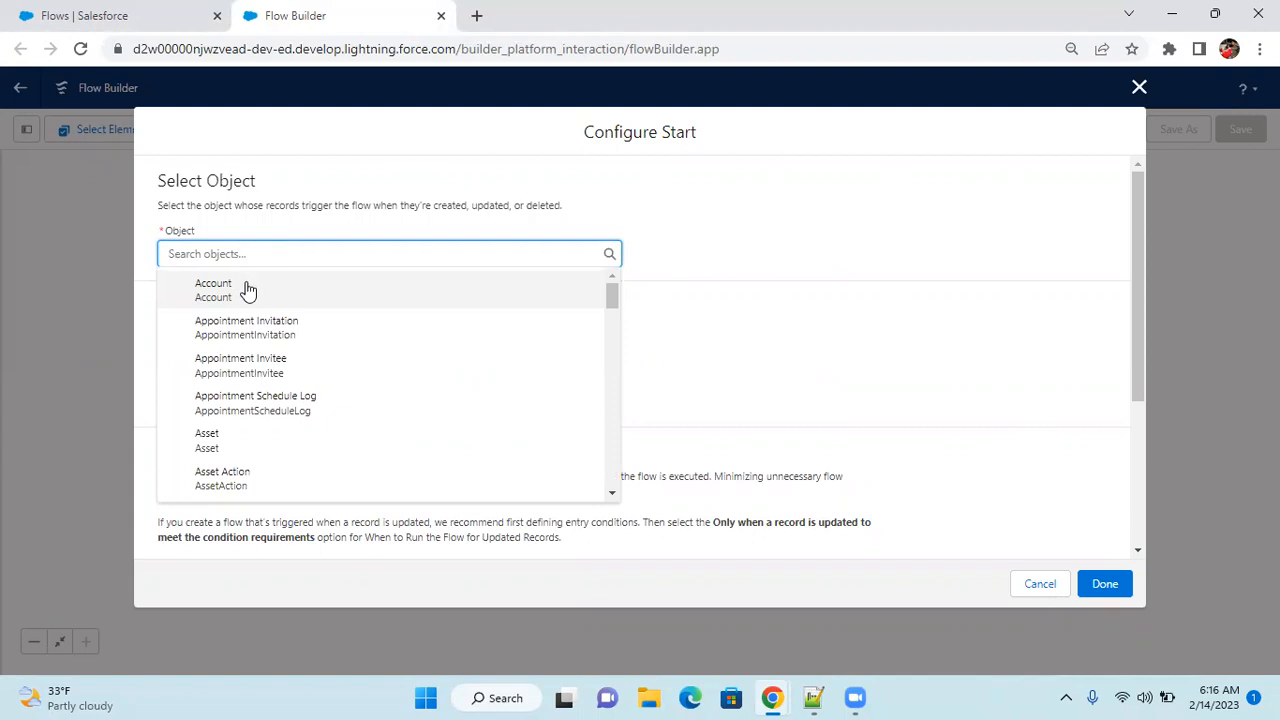
{"action": "left_click", "coordinate": [246, 289]}
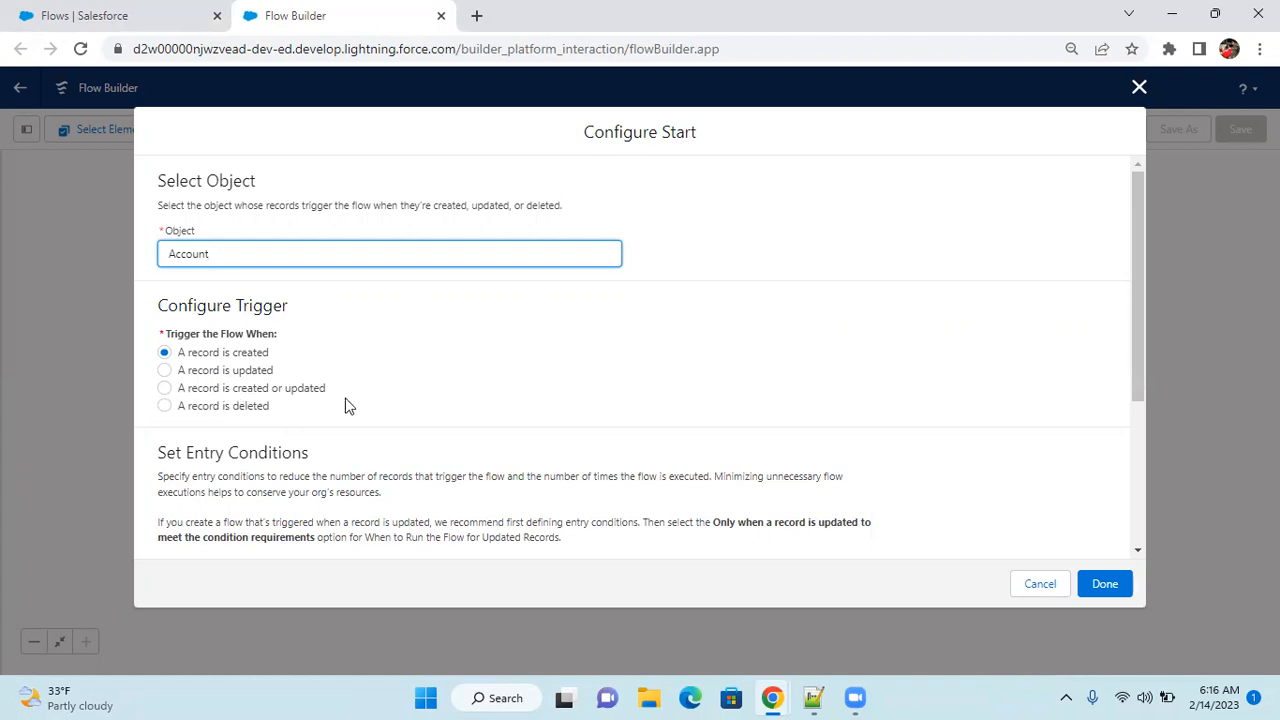
{"action": "left_click_drag", "start_coordinate": [348, 392], "coordinate": [192, 393]}
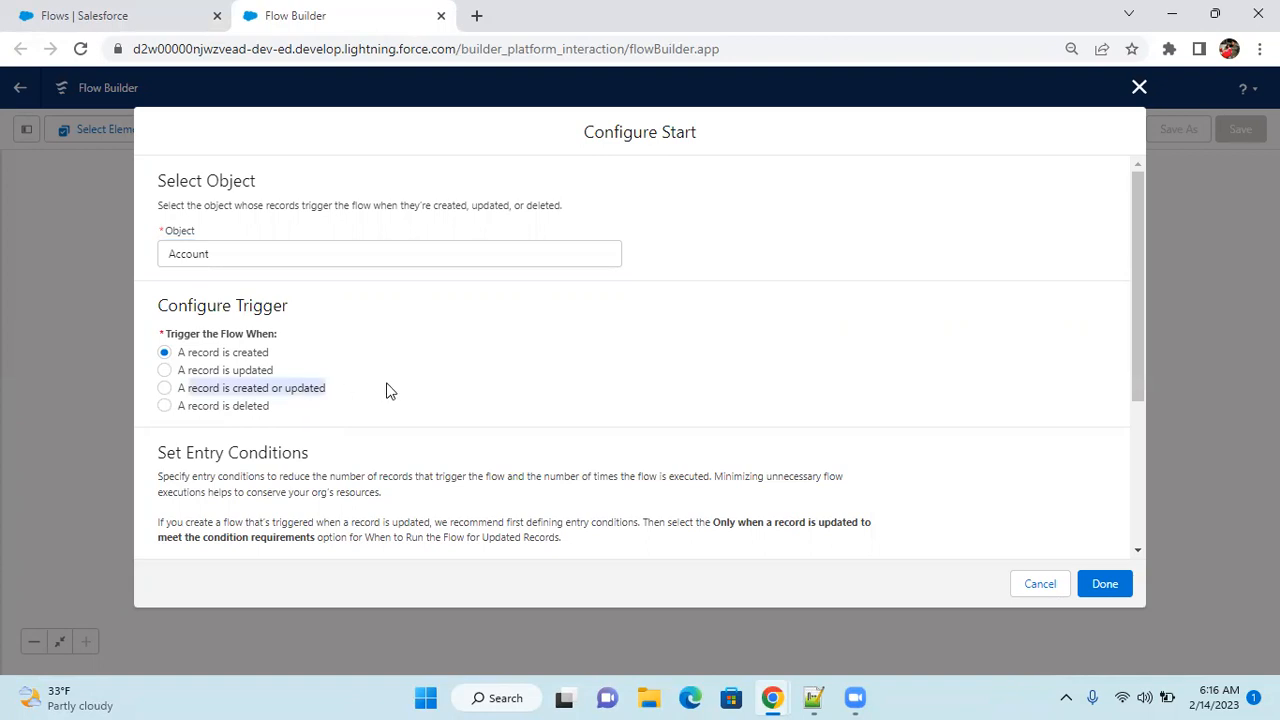
{"action": "left_click", "coordinate": [605, 127]}
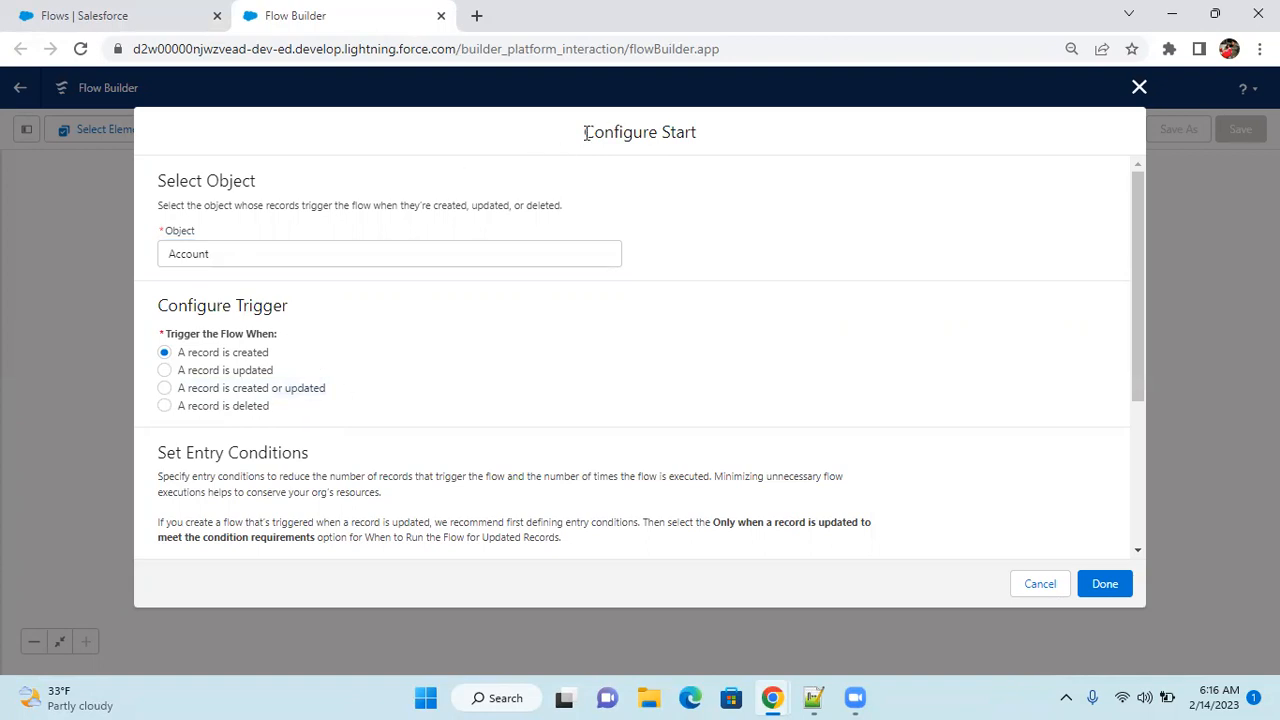
{"action": "left_click_drag", "start_coordinate": [586, 132], "coordinate": [718, 133]}
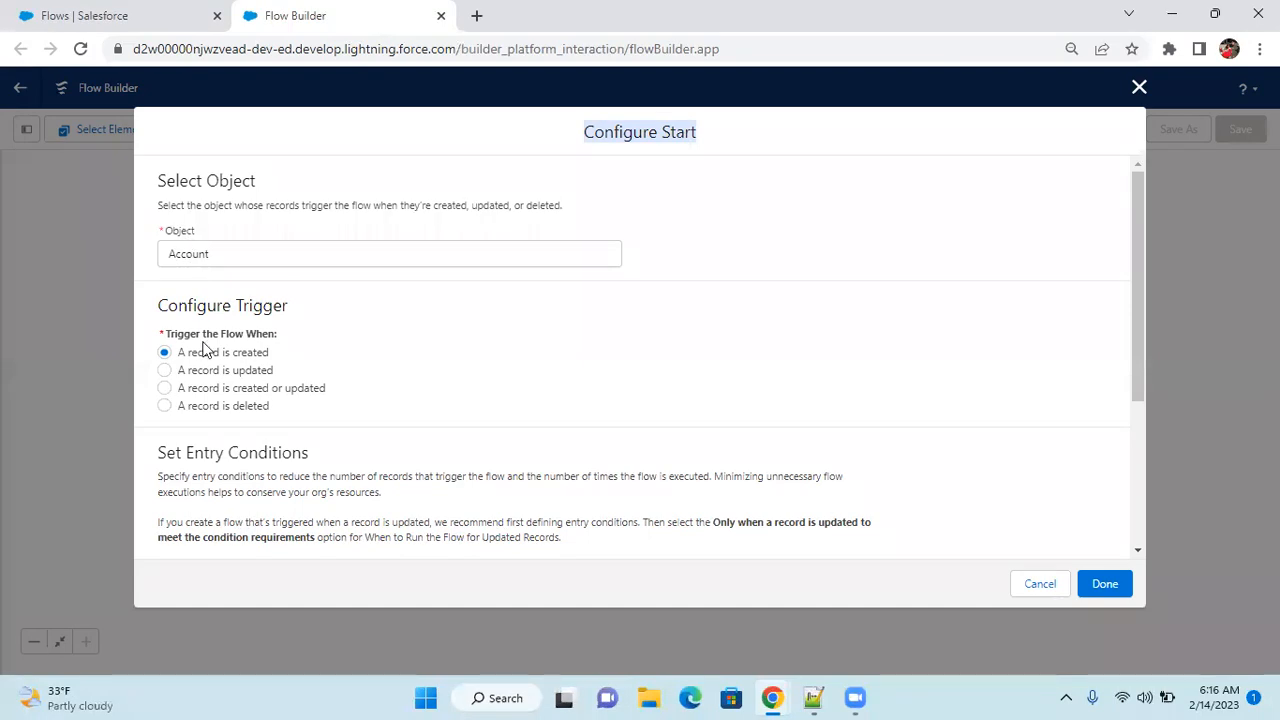
Set the entry condition requirements to All Conditions Are Met (AND) and choose Active__c as the field with the Equals operator.
{"action": "scroll", "coordinate": [365, 408], "scroll_direction": "down", "scroll_amount": 3}
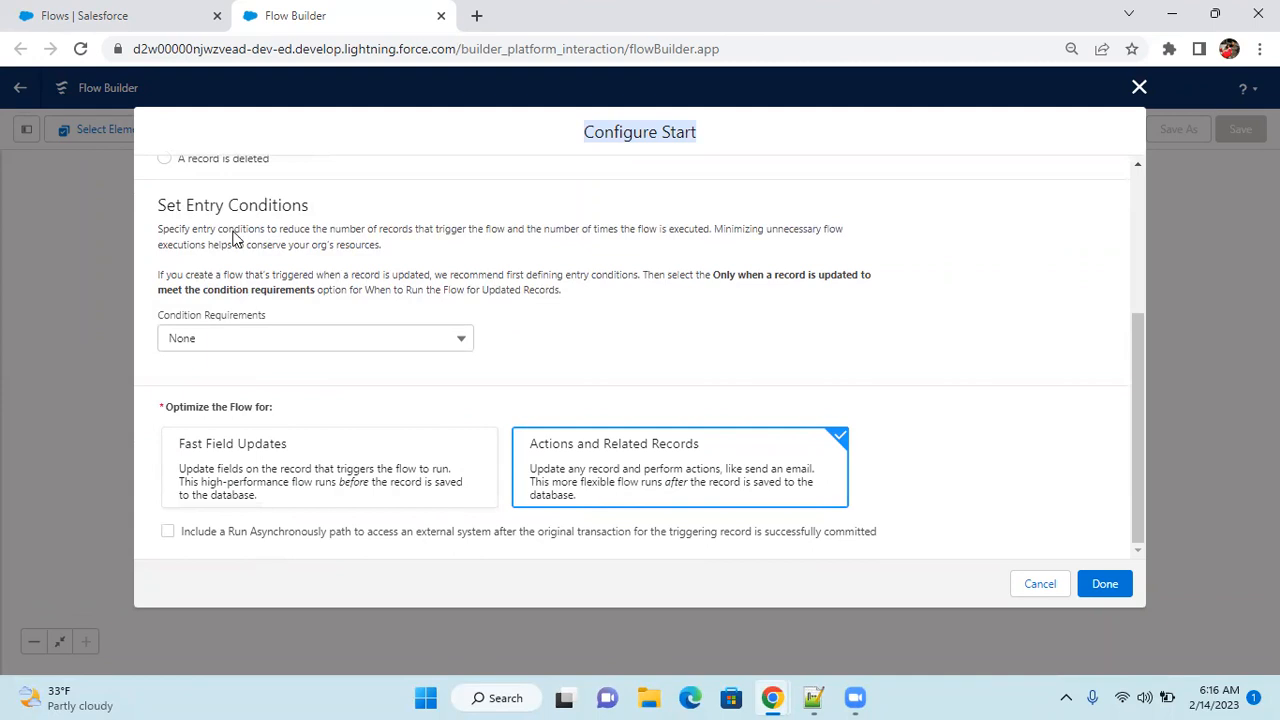
{"action": "left_click", "coordinate": [370, 345]}
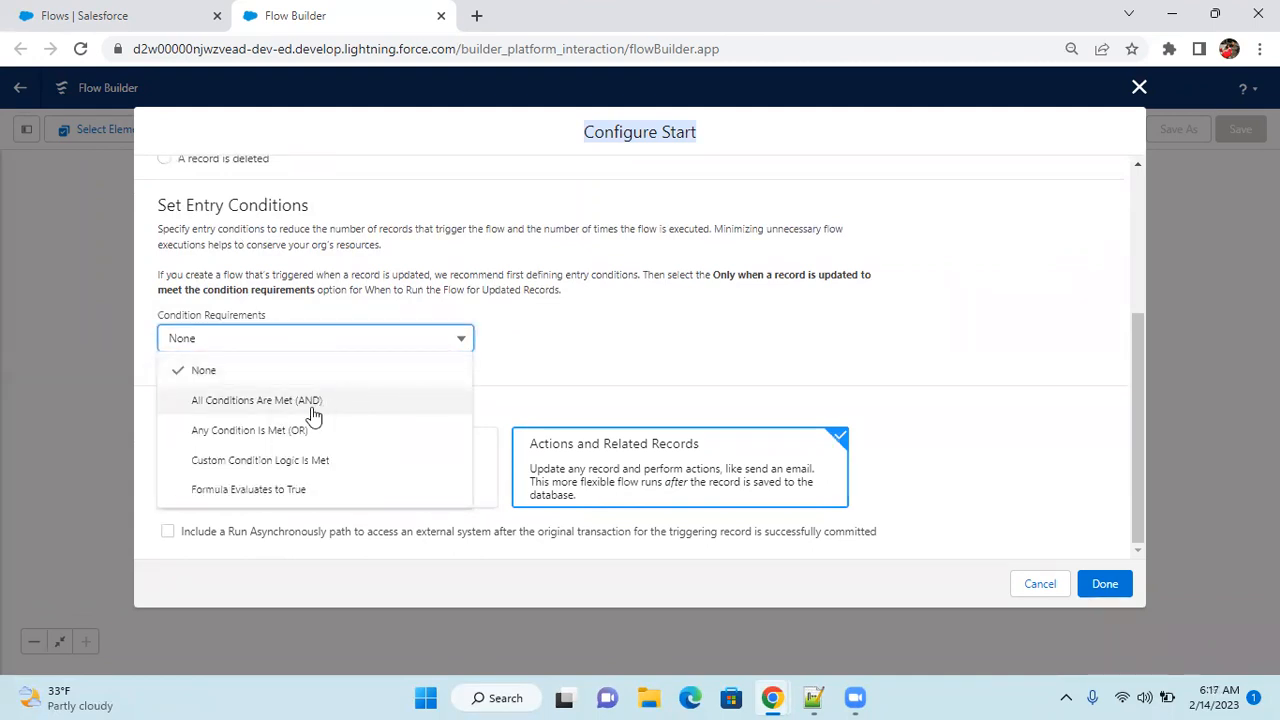
{"action": "left_click", "coordinate": [598, 347]}
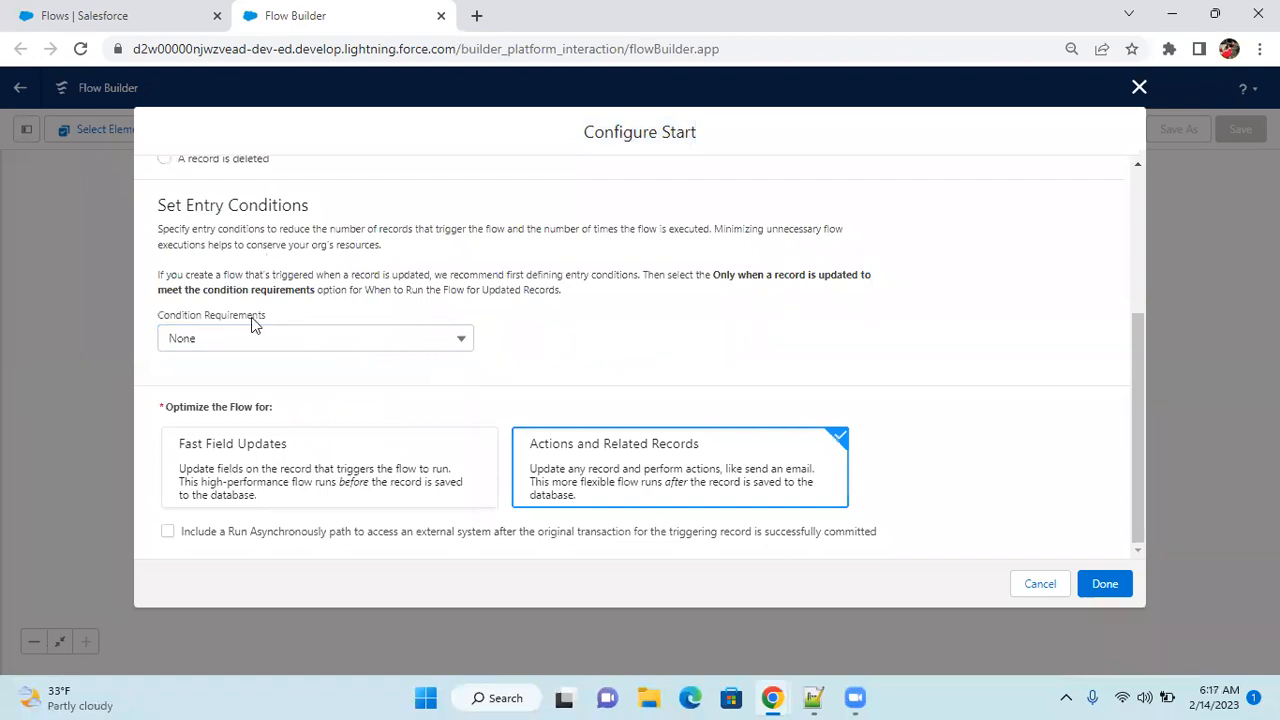
{"action": "left_click", "coordinate": [285, 346]}
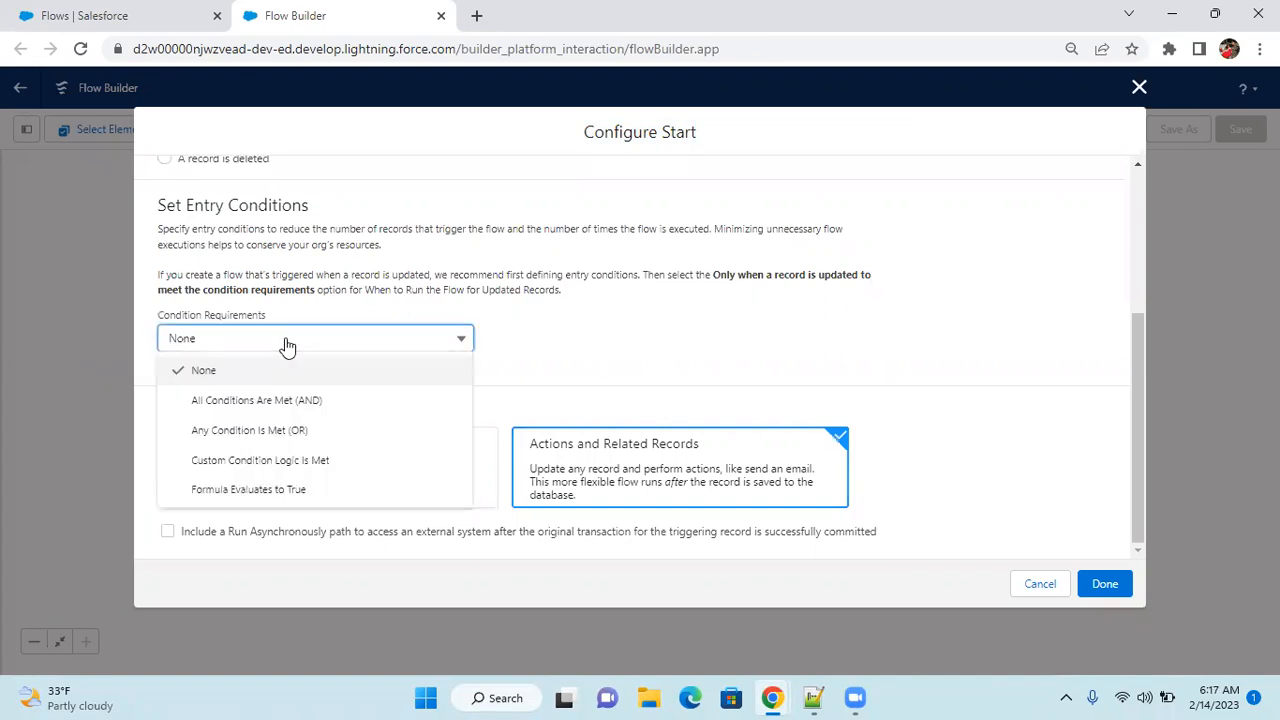
{"action": "left_click", "coordinate": [297, 401]}
{"action": "left_click", "coordinate": [369, 407]}
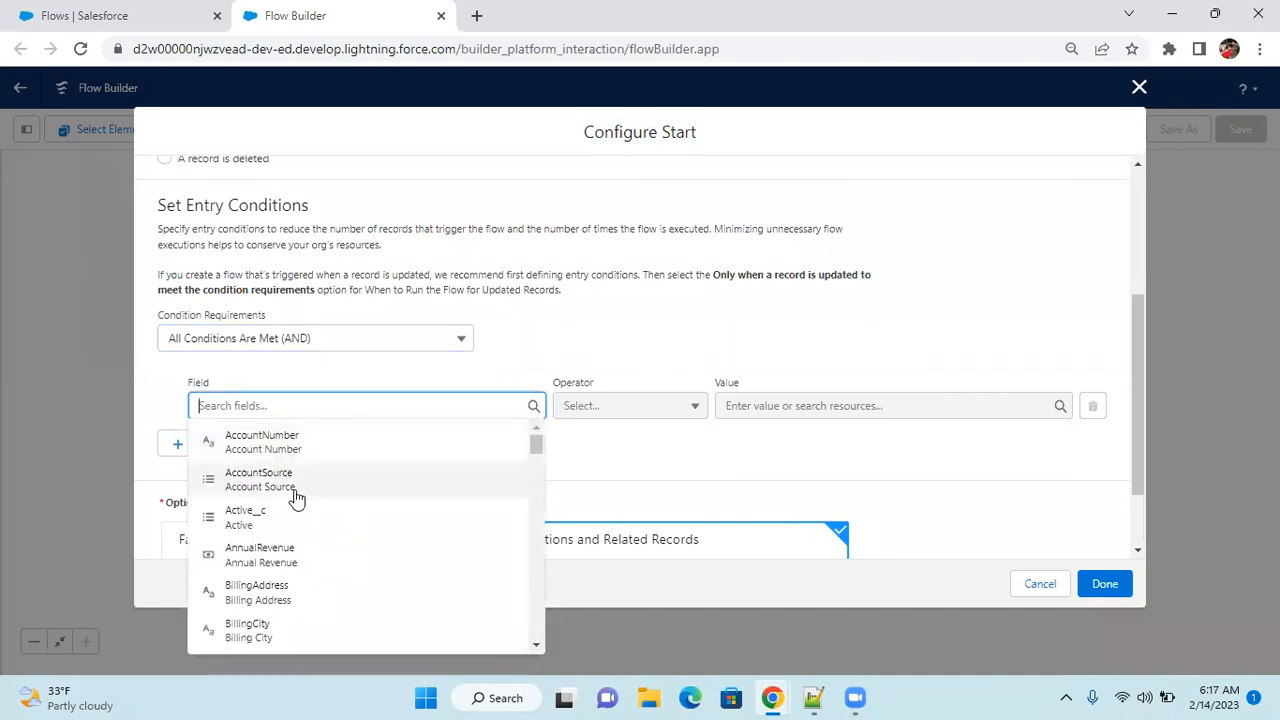
{"action": "left_click", "coordinate": [257, 517]}
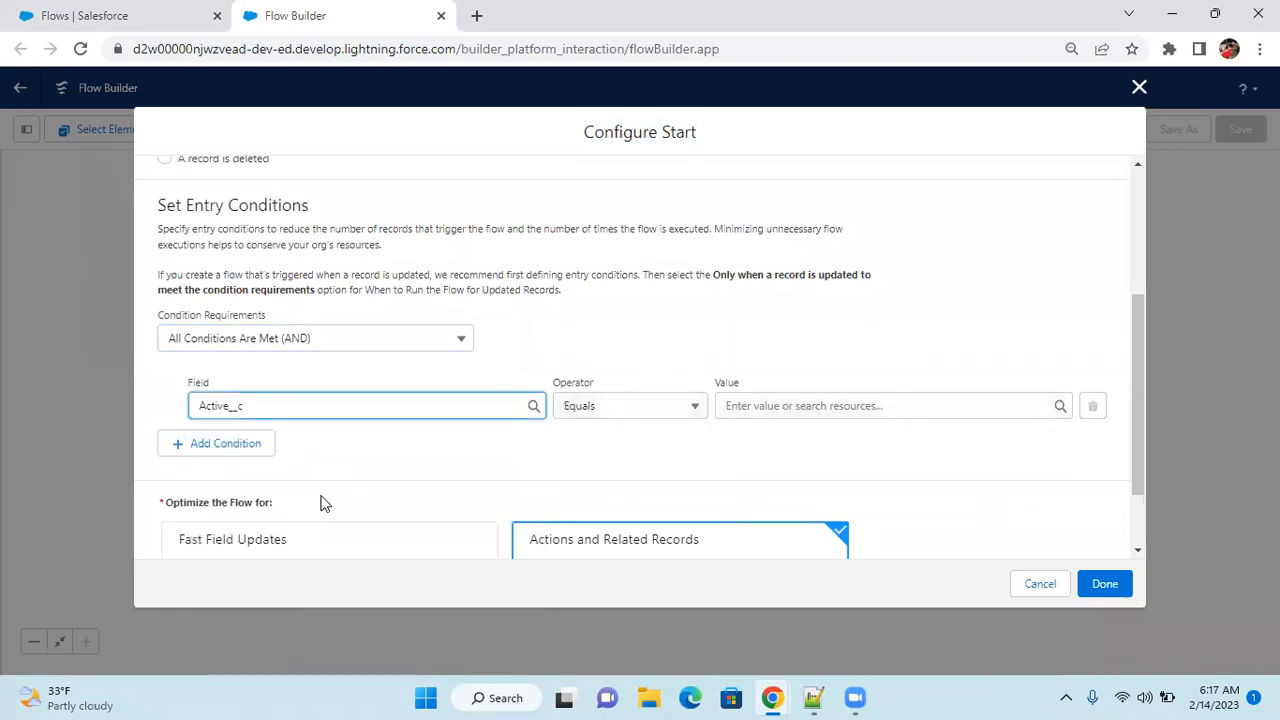
{"action": "left_click", "coordinate": [778, 408]}
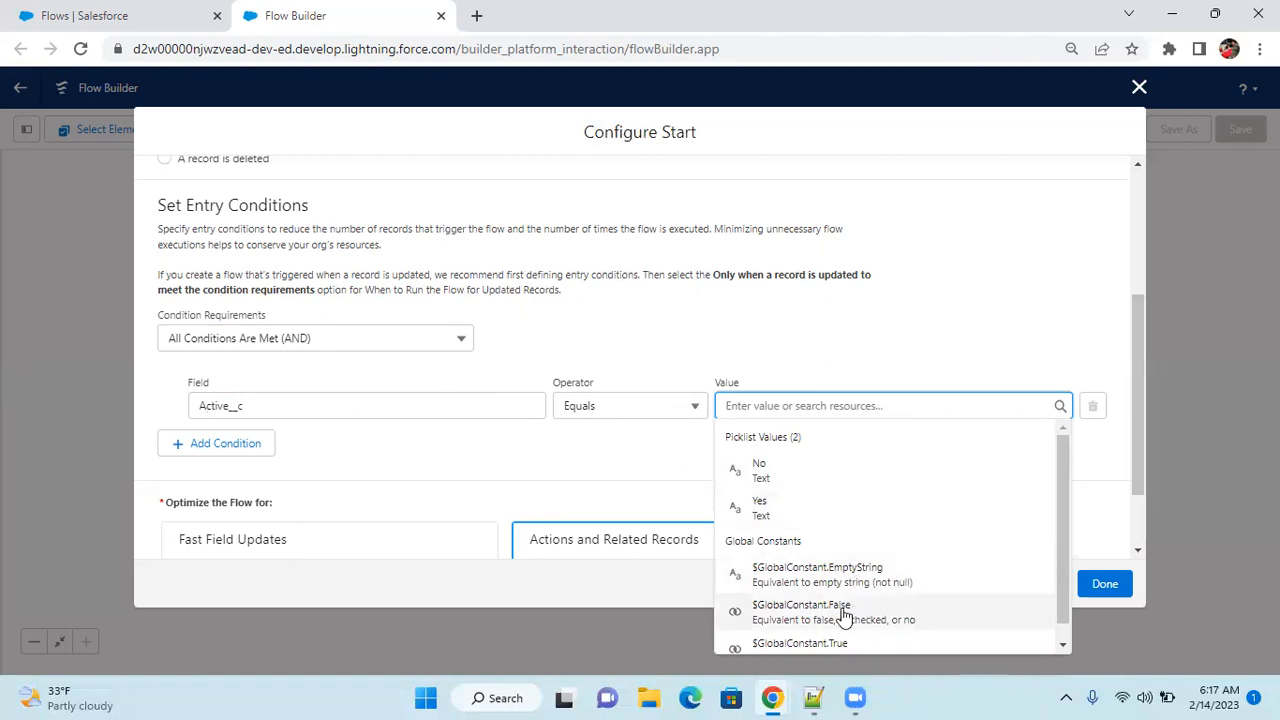
{"action": "scroll", "coordinate": [845, 617], "scroll_direction": "down", "scroll_amount": 1}
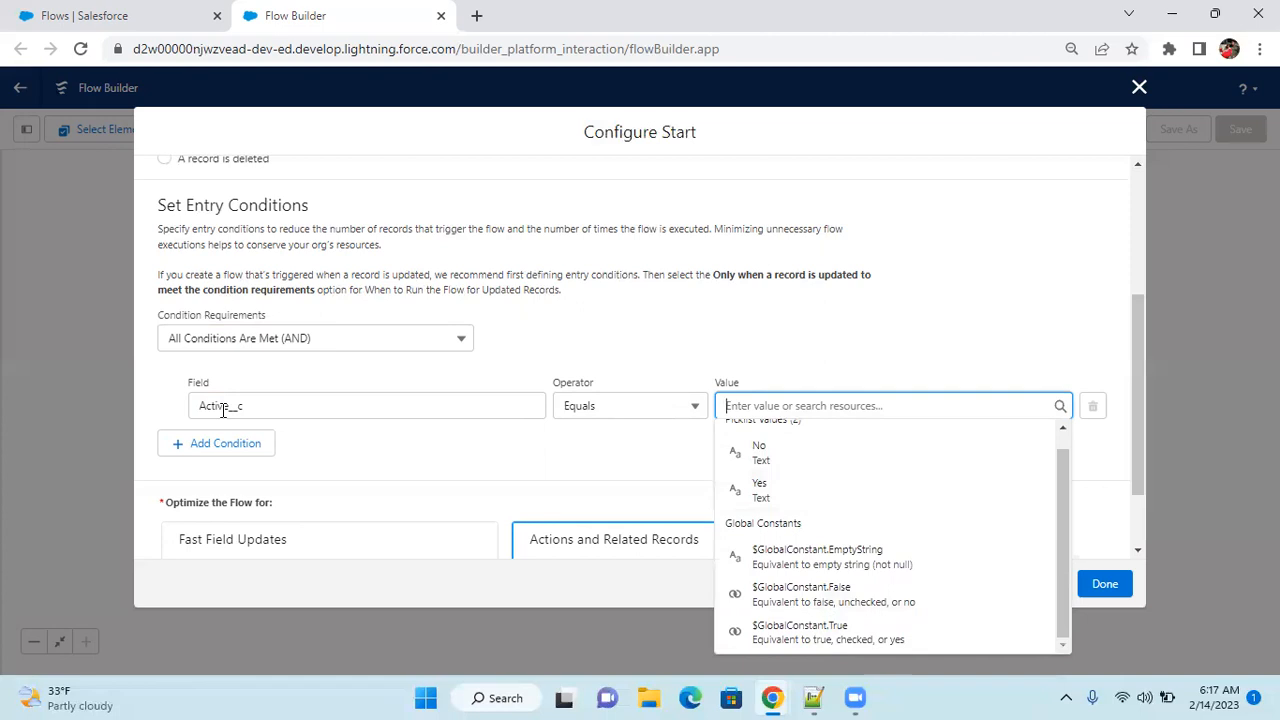
{"action": "left_click_drag", "start_coordinate": [241, 408], "coordinate": [170, 410]}
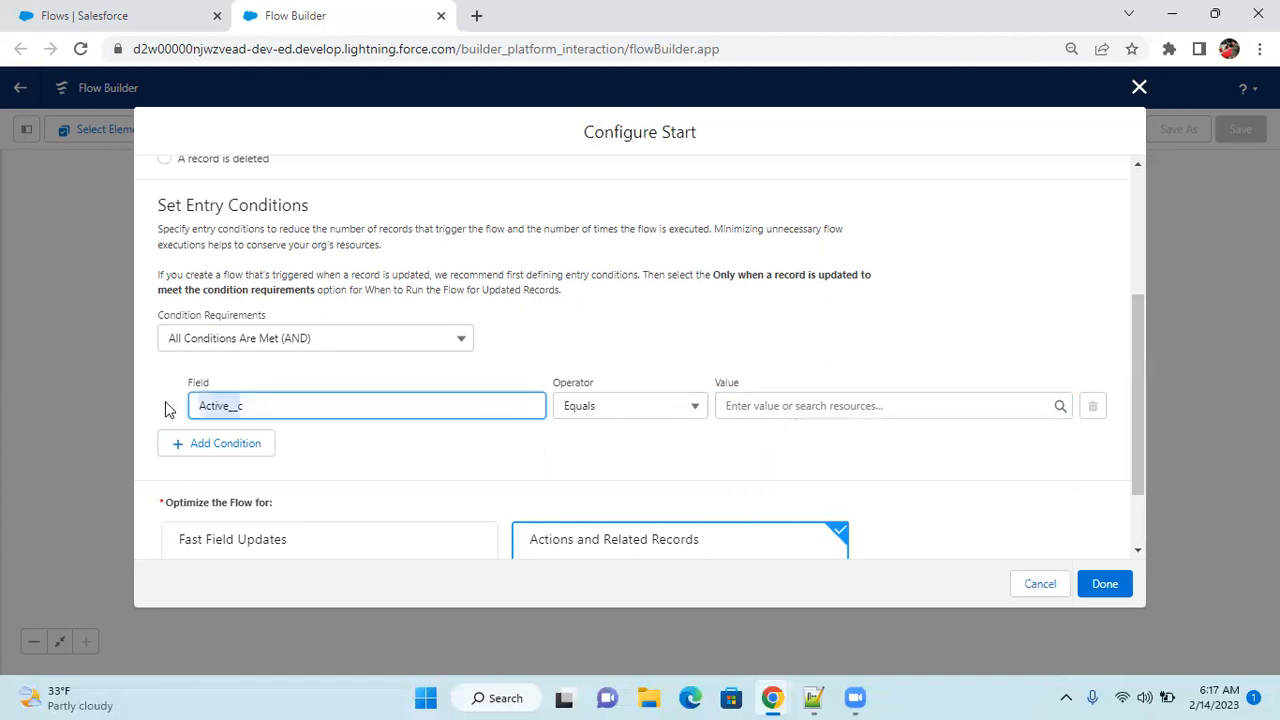
In Salesforce Setup's Object Manager, open the definition of the Account object's Active field.
{"action": "left_click", "coordinate": [142, 26]}
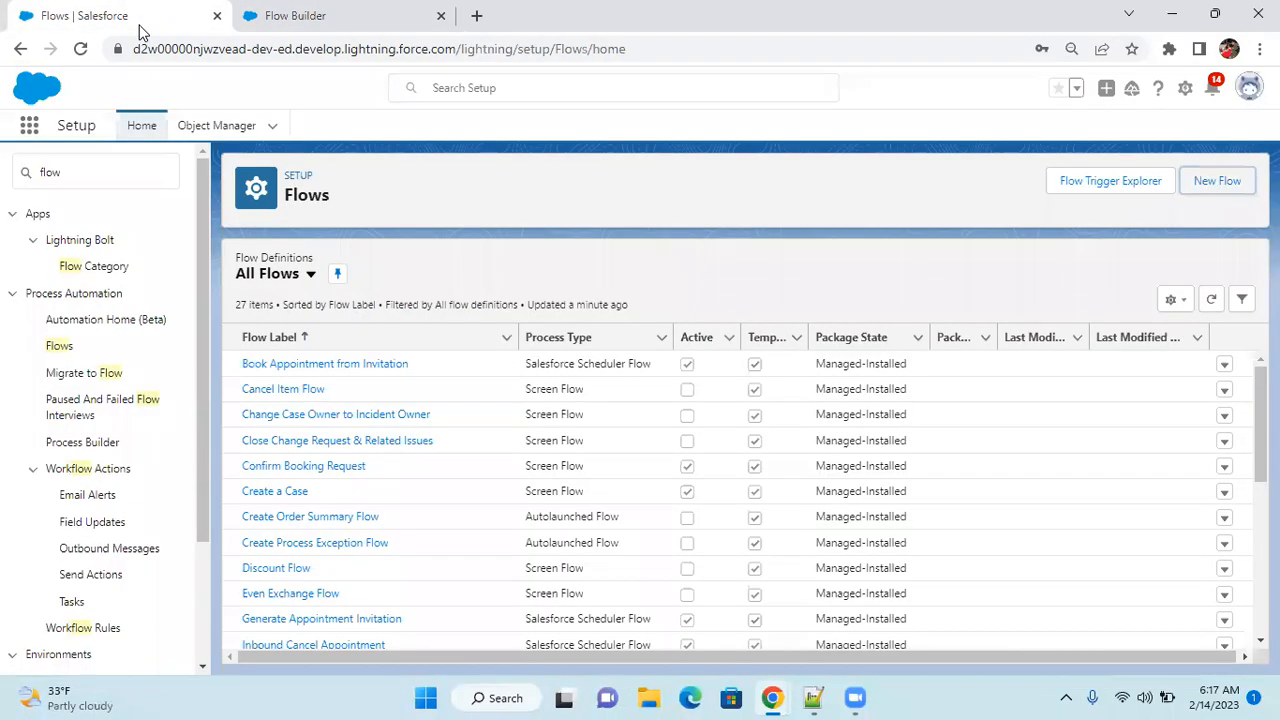
{"action": "left_click", "coordinate": [246, 127]}
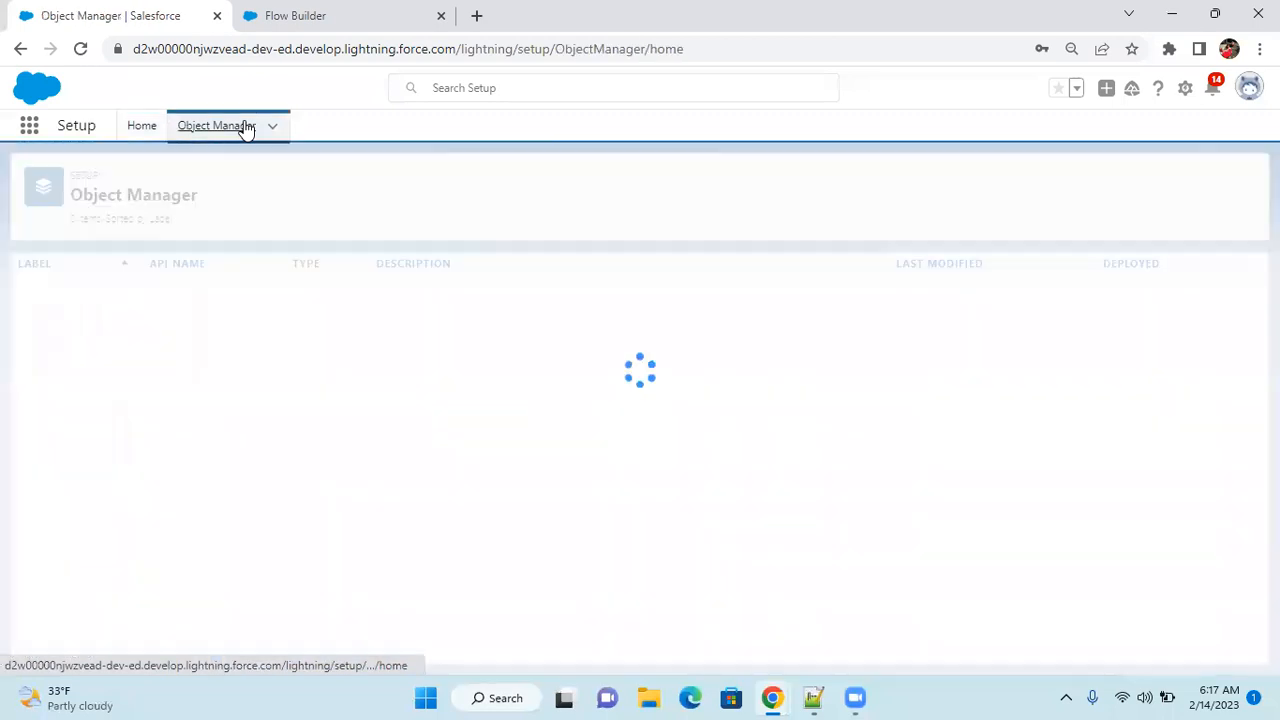
{"action": "left_click", "coordinate": [49, 290]}
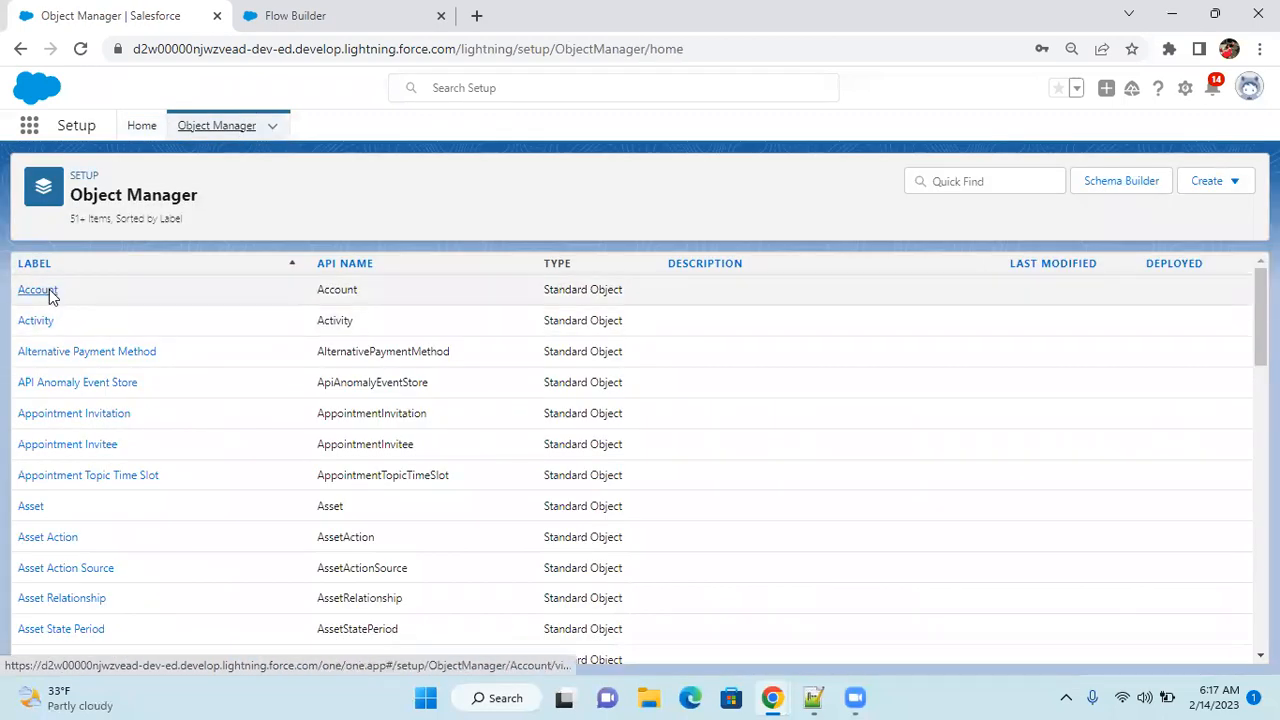
{"action": "left_click", "coordinate": [84, 289]}
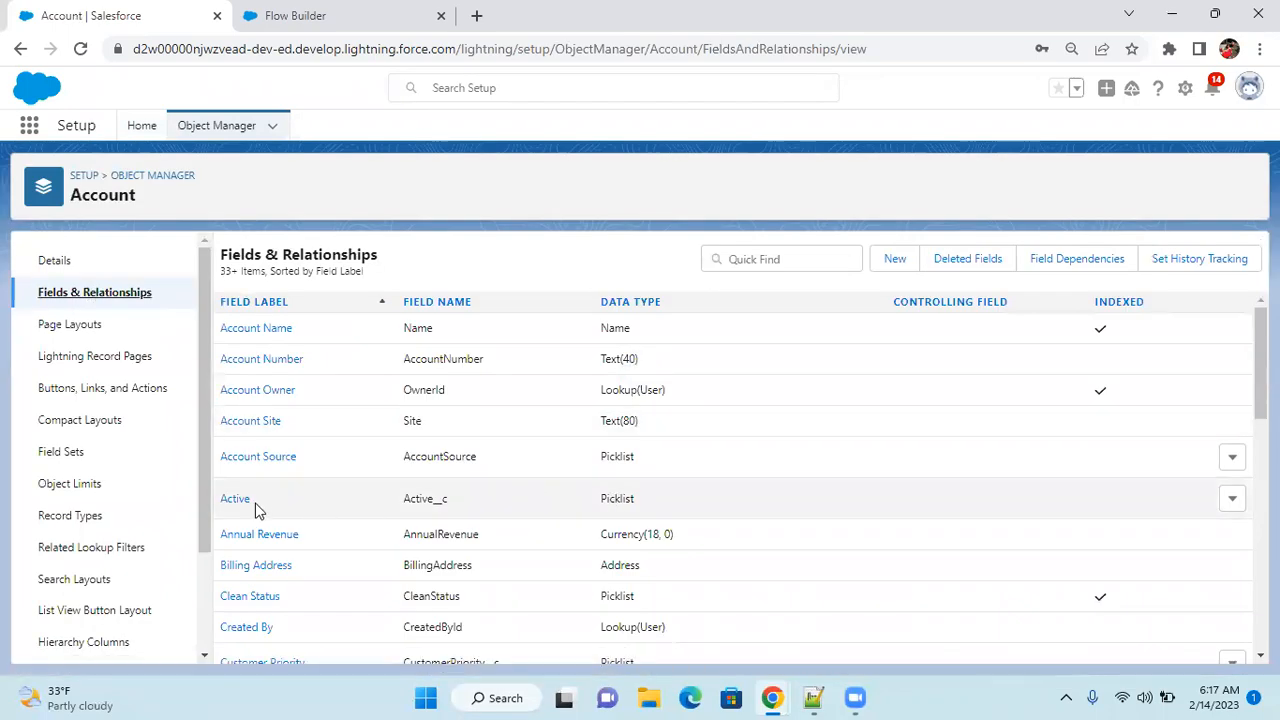
{"action": "left_click", "coordinate": [244, 502]}
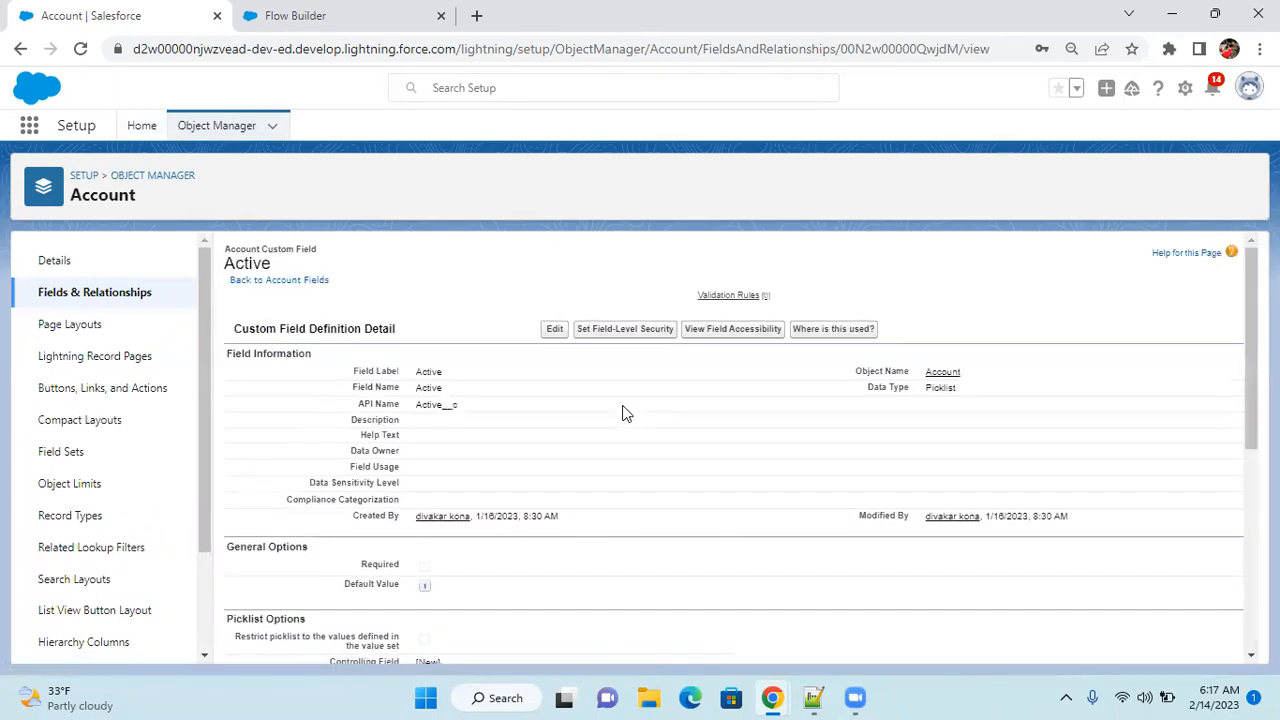
Copy the API name Yes from the Active field's picklist values into the value of the flow's Active__c entry condition.
{"action": "scroll", "coordinate": [459, 420], "scroll_direction": "down", "scroll_amount": 5}
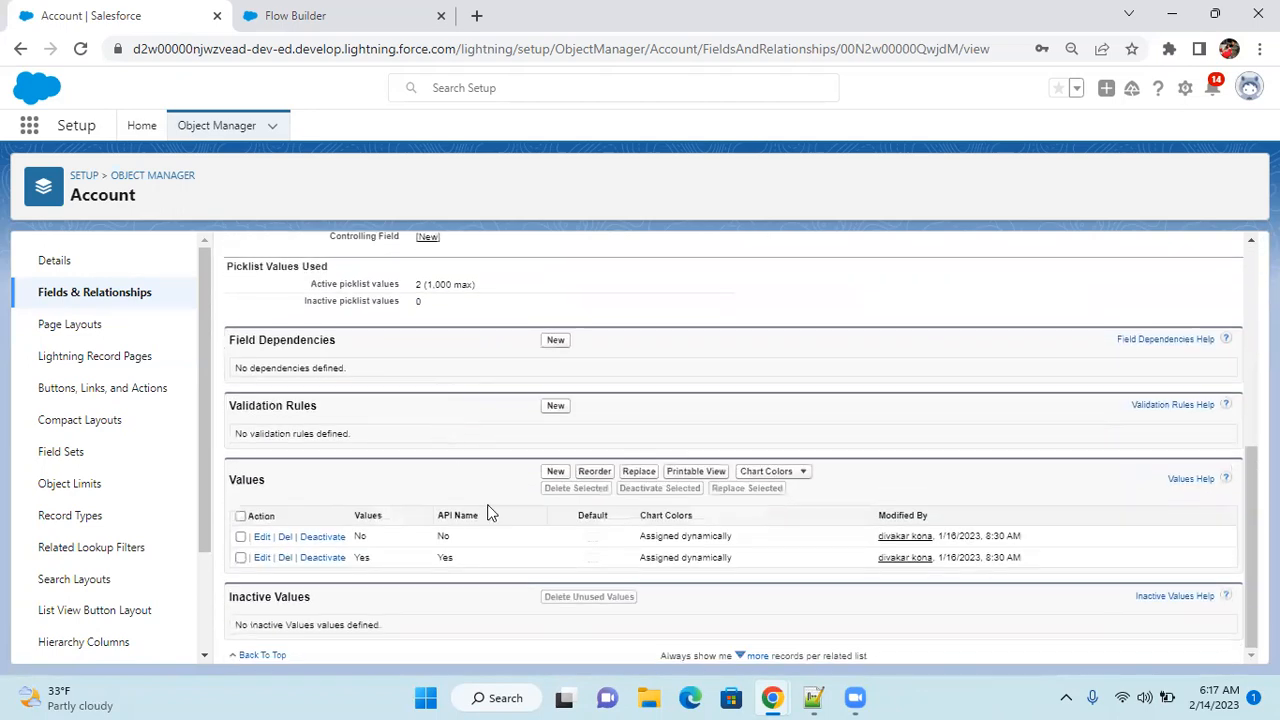
{"action": "double_click", "coordinate": [446, 557]}
{"action": "key", "text": "ctrl+c"}
{"action": "left_click", "coordinate": [300, 22]}
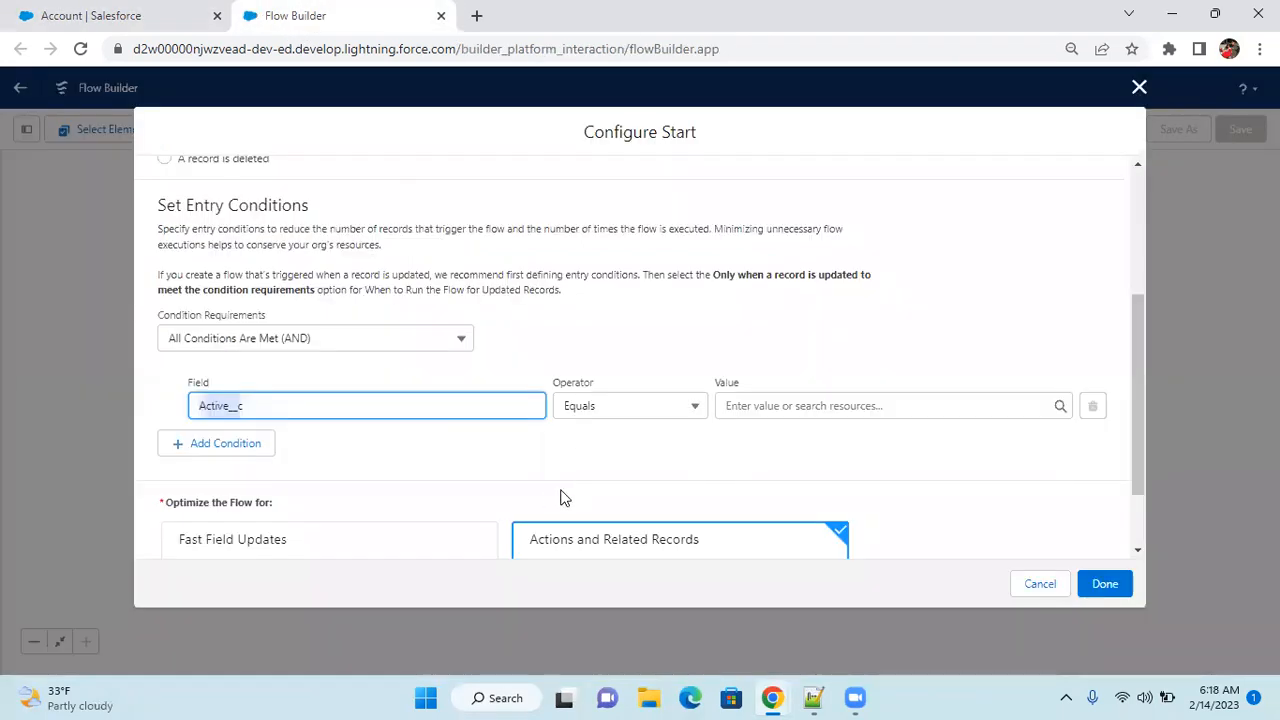
{"action": "left_click", "coordinate": [760, 409]}
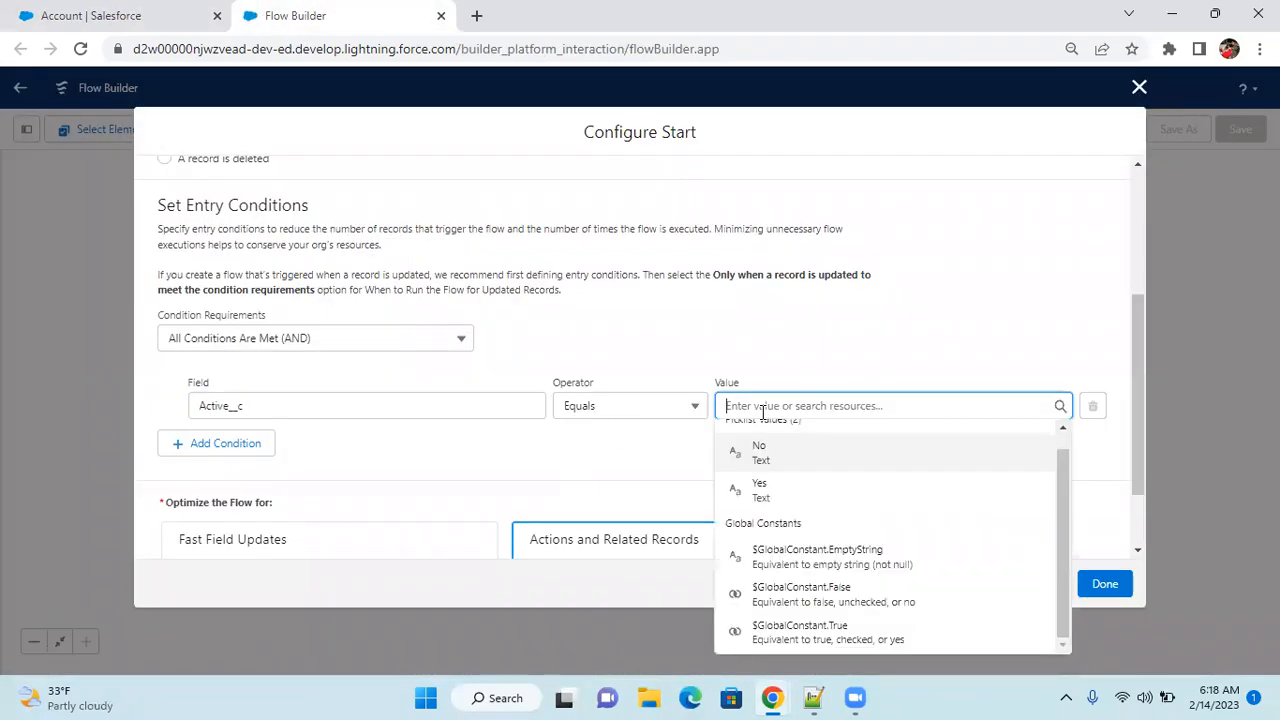
{"action": "key", "text": "ctrl+v"}
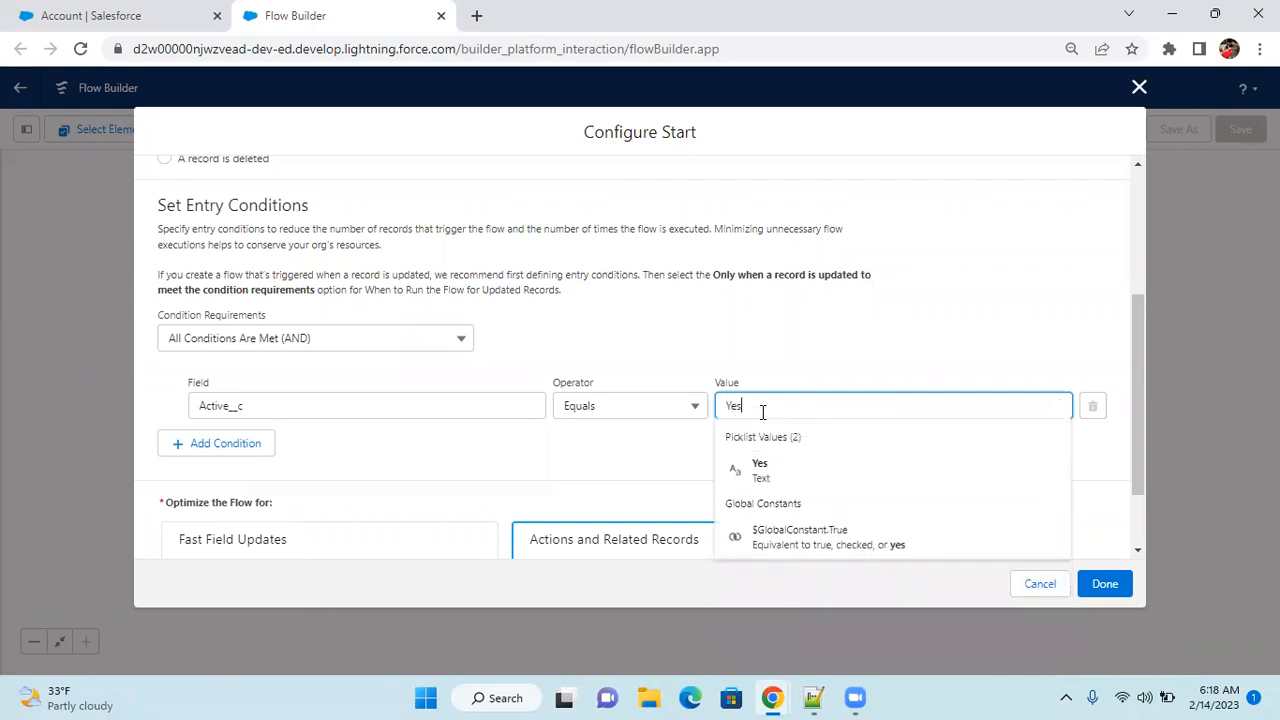
{"action": "left_click", "coordinate": [763, 346]}
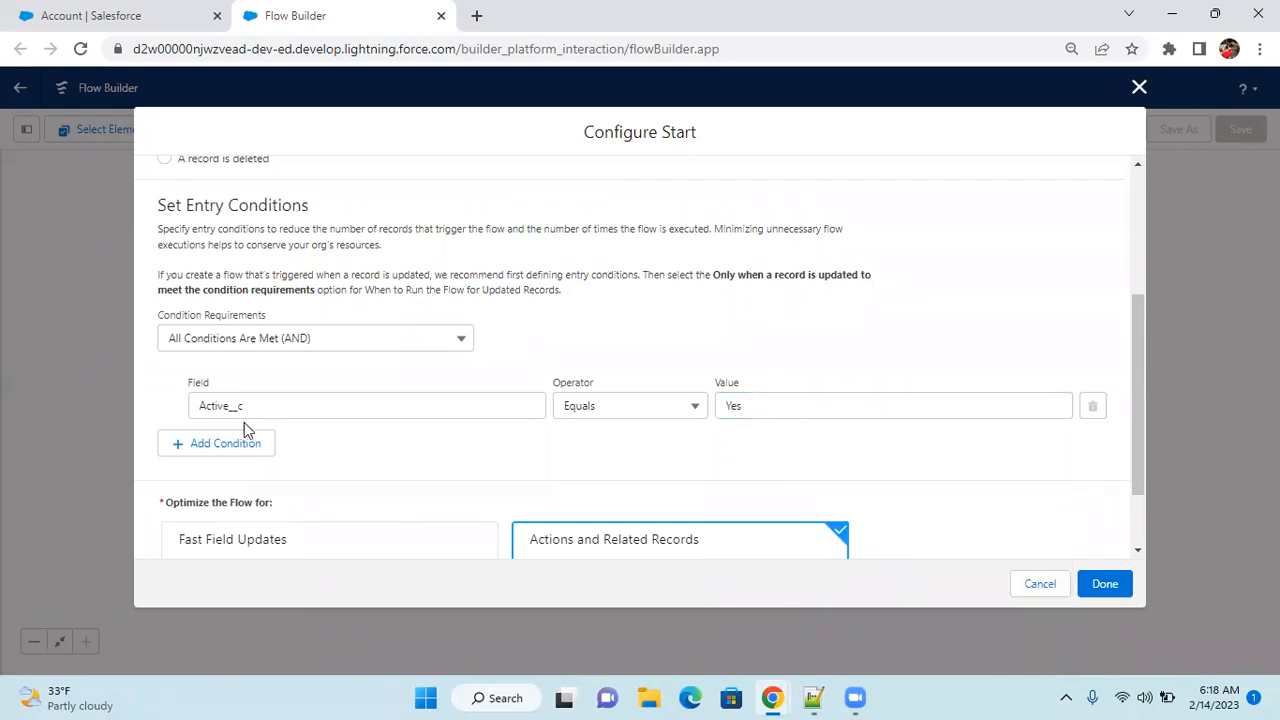
{"action": "scroll", "coordinate": [268, 325], "scroll_direction": "up", "scroll_amount": 3}
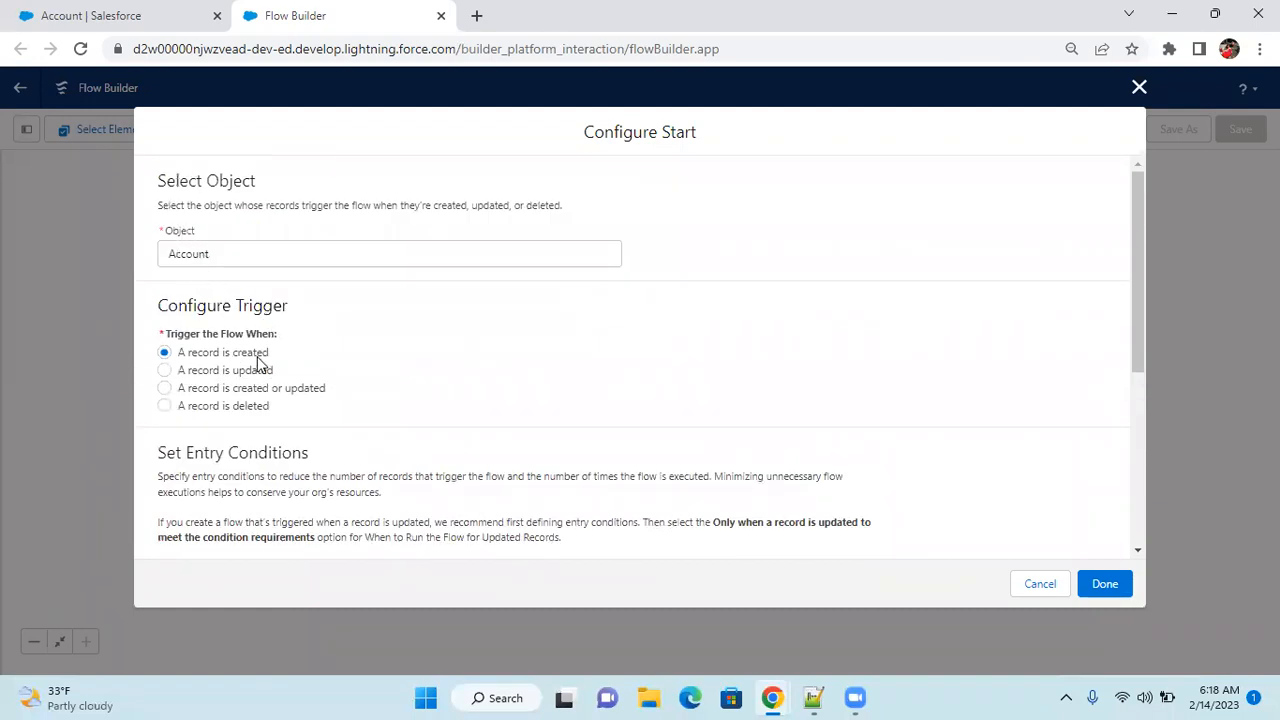
{"action": "scroll", "coordinate": [390, 381], "scroll_direction": "down", "scroll_amount": 3}
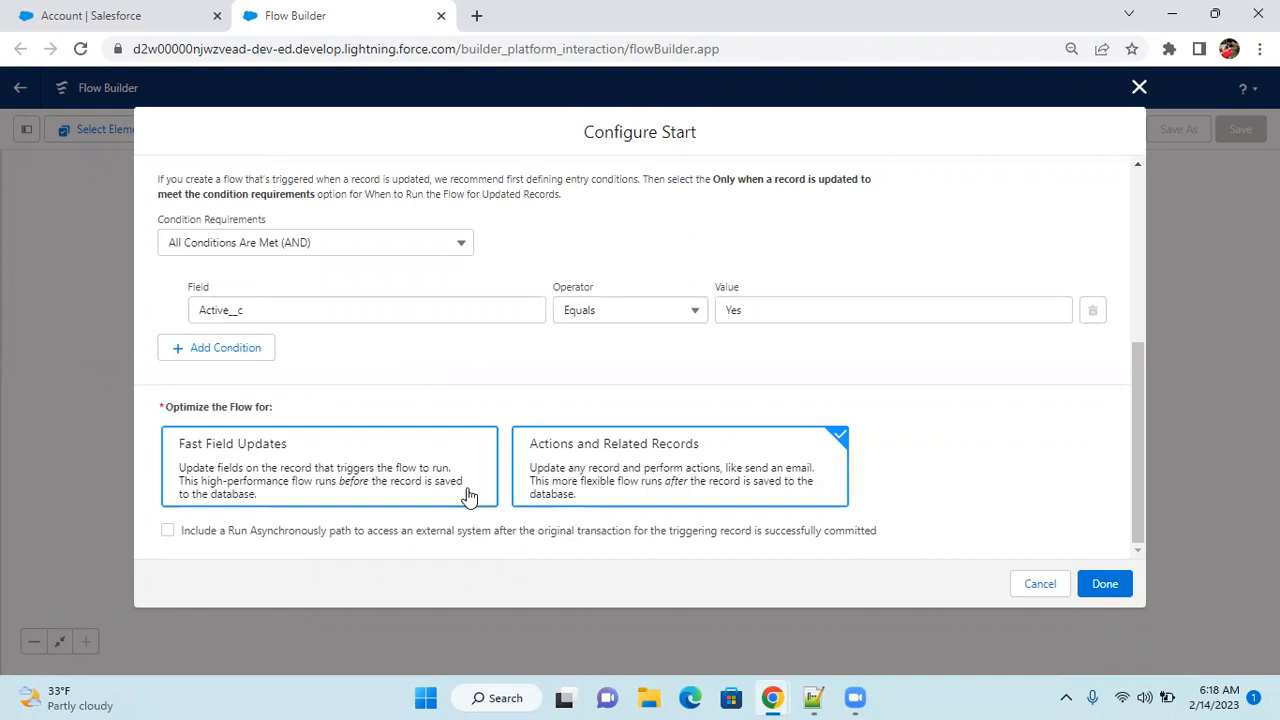
Optimize the flow for Fast Field Updates.
{"action": "left_click", "coordinate": [238, 470]}
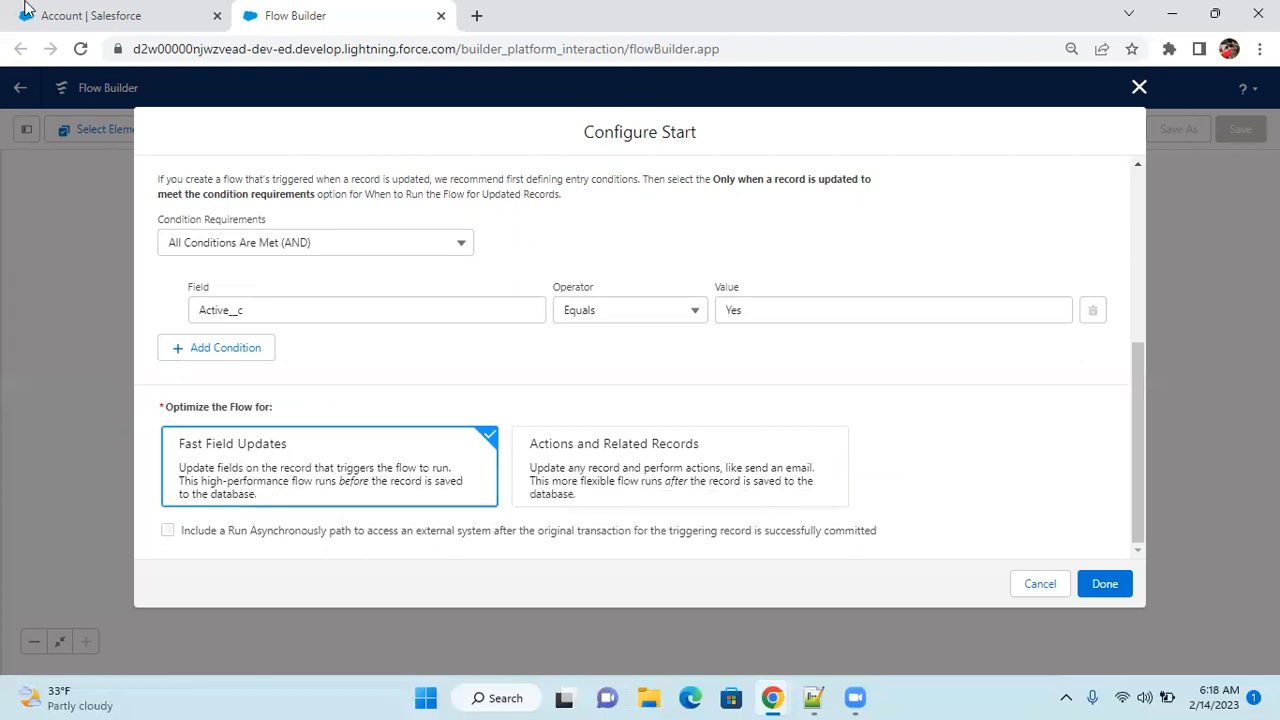
In the Salesforce record tab, open the details of the DV account from the Accounts list, blocking notifications and dismissing the Compact Setting suggestion.
{"action": "left_click", "coordinate": [90, 15]}
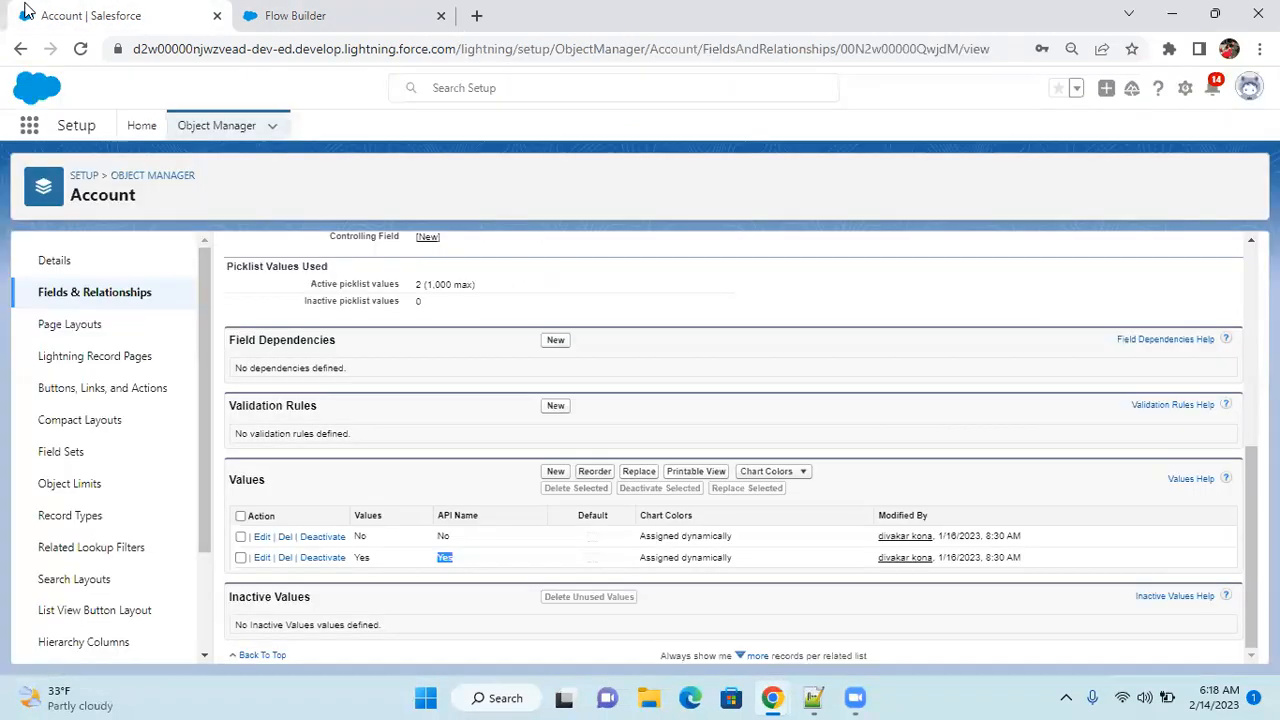
{"action": "left_click", "coordinate": [28, 127]}
{"action": "type", "text": "Account"}
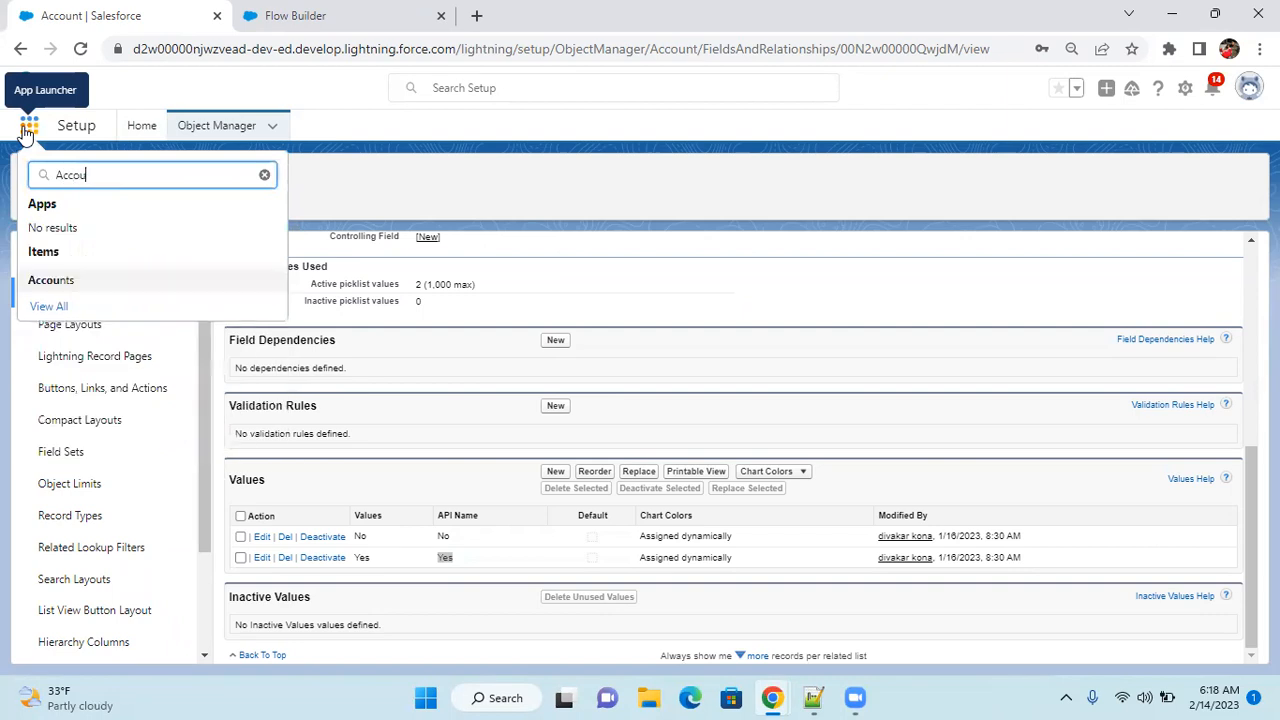
{"action": "left_click", "coordinate": [80, 280]}
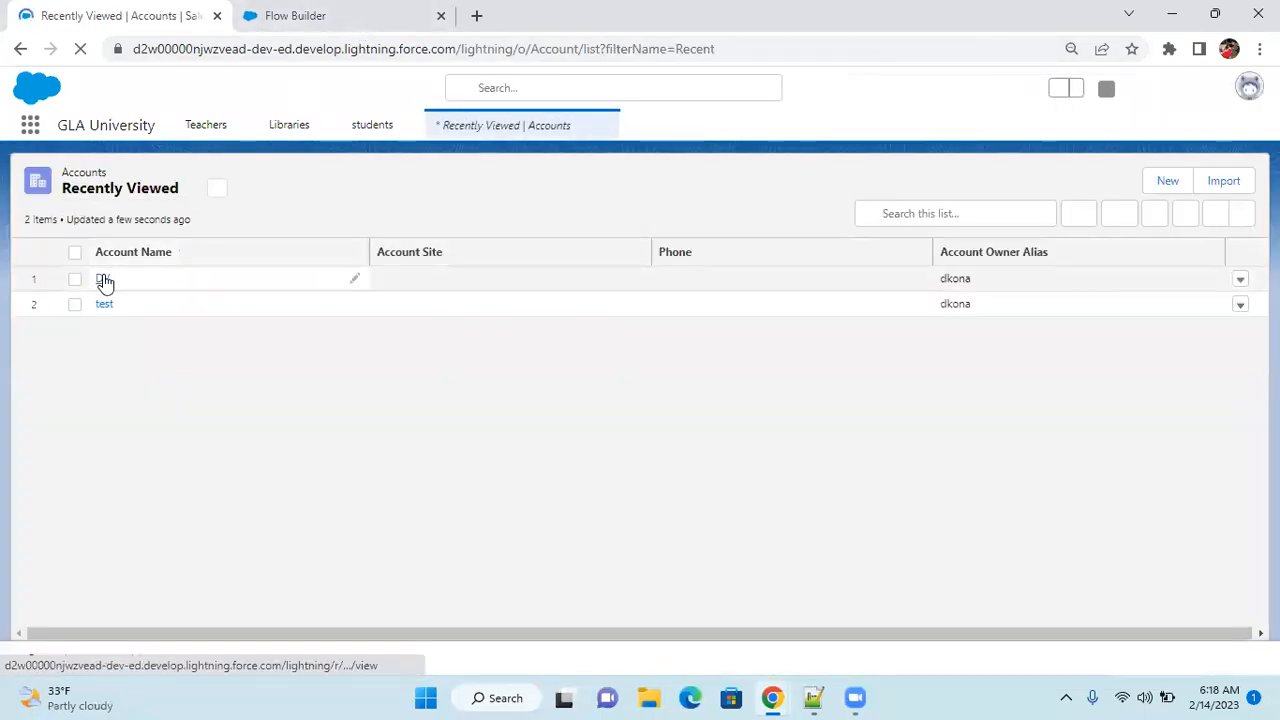
{"action": "left_click", "coordinate": [105, 283]}
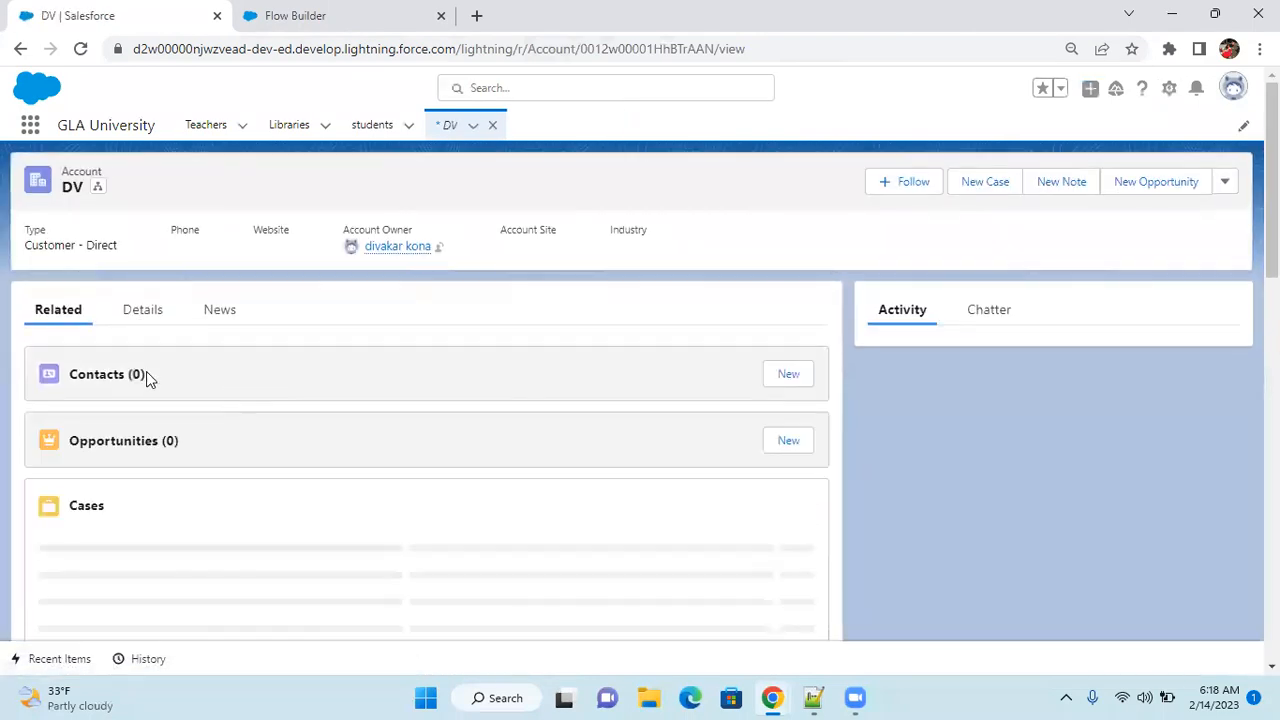
{"action": "left_click", "coordinate": [136, 324]}
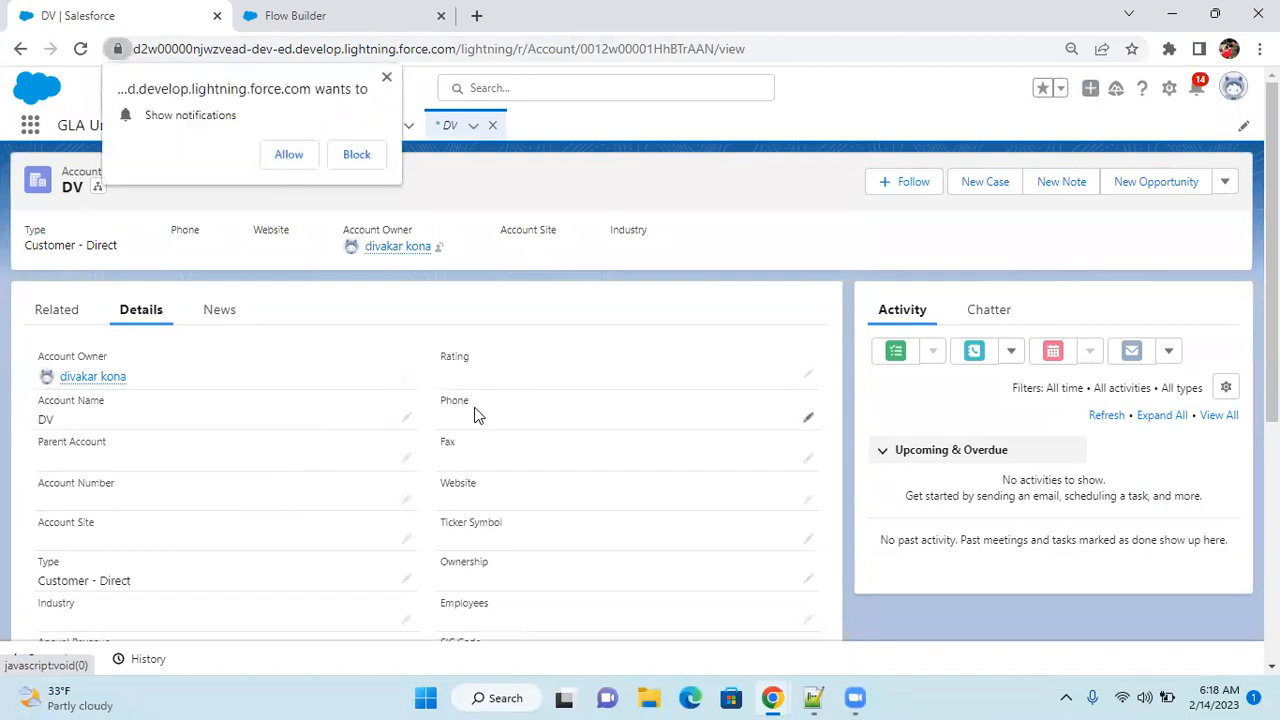
{"action": "left_click", "coordinate": [357, 155]}
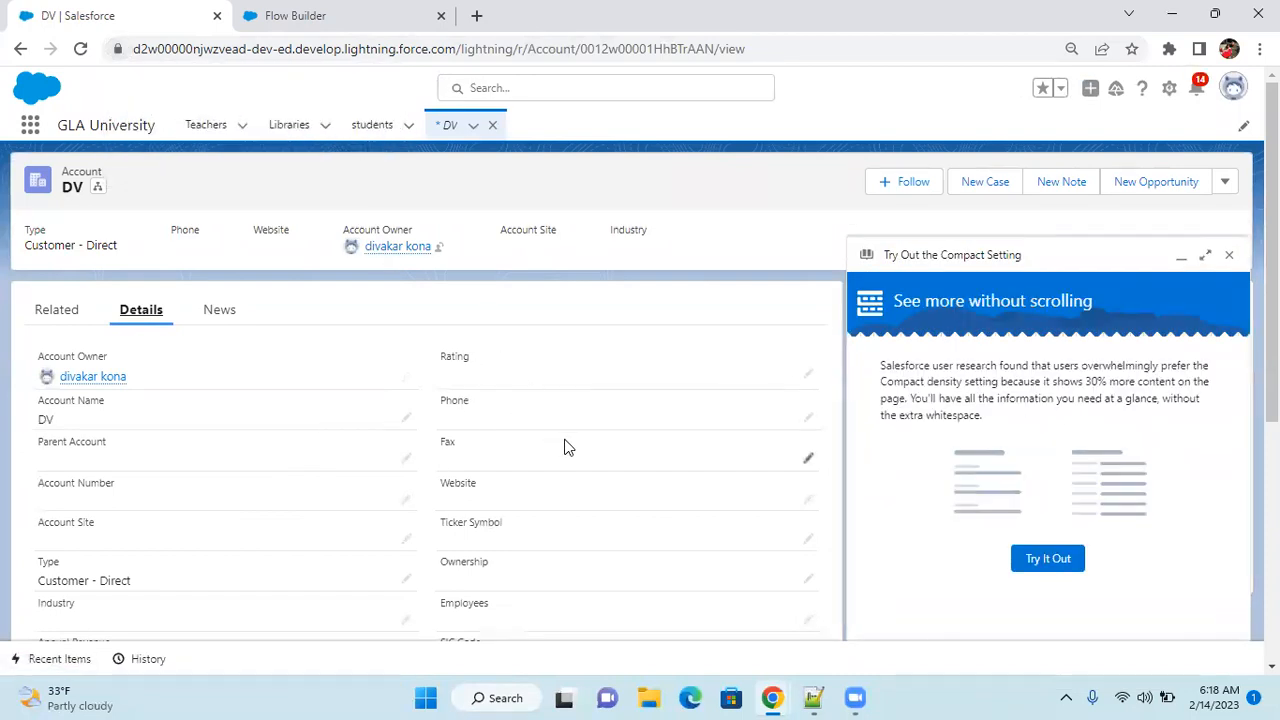
{"action": "left_click", "coordinate": [1229, 256]}
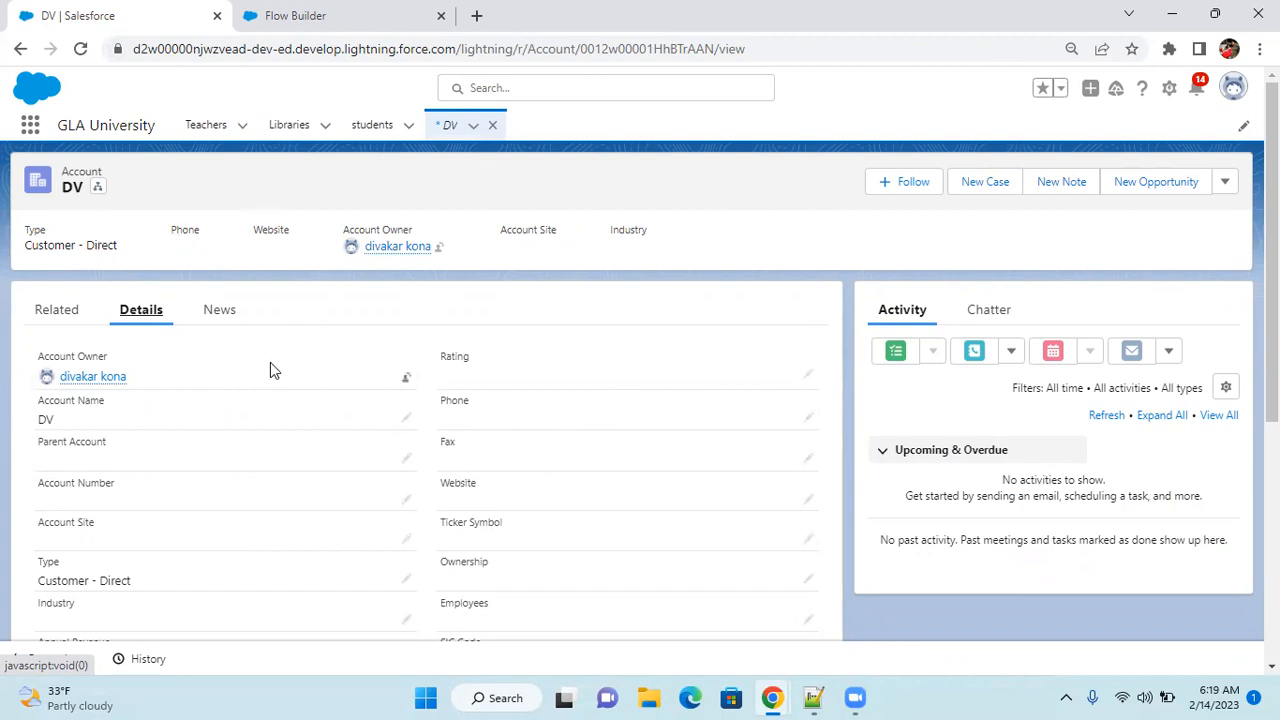
Read the Fast Field Updates description in the flow's start configuration, and examine the DV account's related lists and detail fields.
{"action": "left_click", "coordinate": [303, 16]}
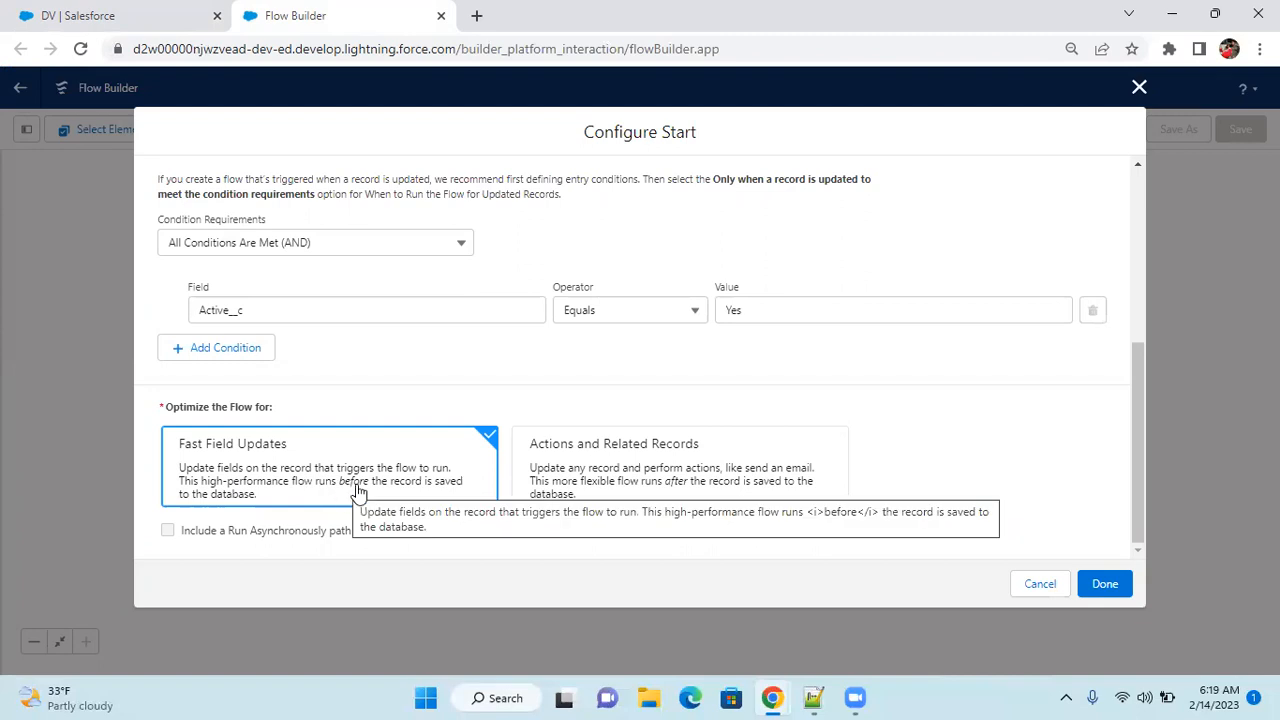
{"action": "left_click_drag", "start_coordinate": [178, 467], "coordinate": [283, 500]}
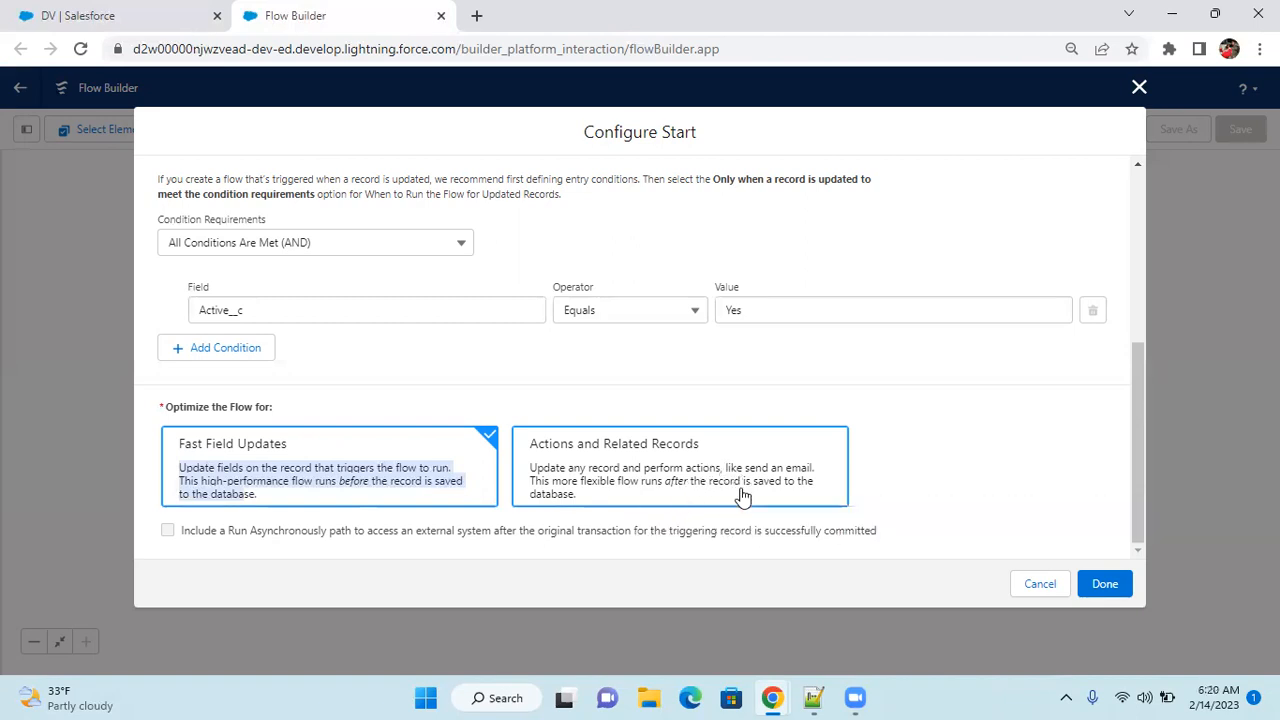
{"action": "left_click", "coordinate": [69, 17]}
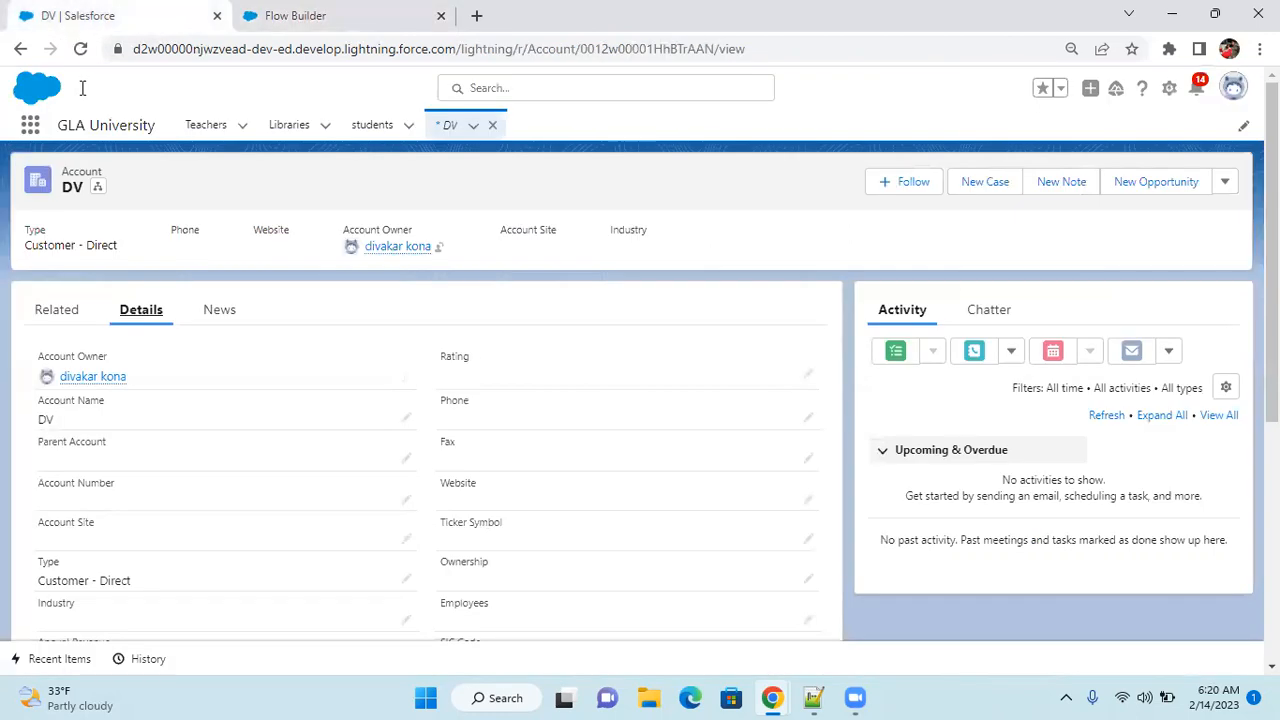
{"action": "left_click", "coordinate": [62, 316]}
{"action": "scroll", "coordinate": [126, 417], "scroll_direction": "down", "scroll_amount": 1}
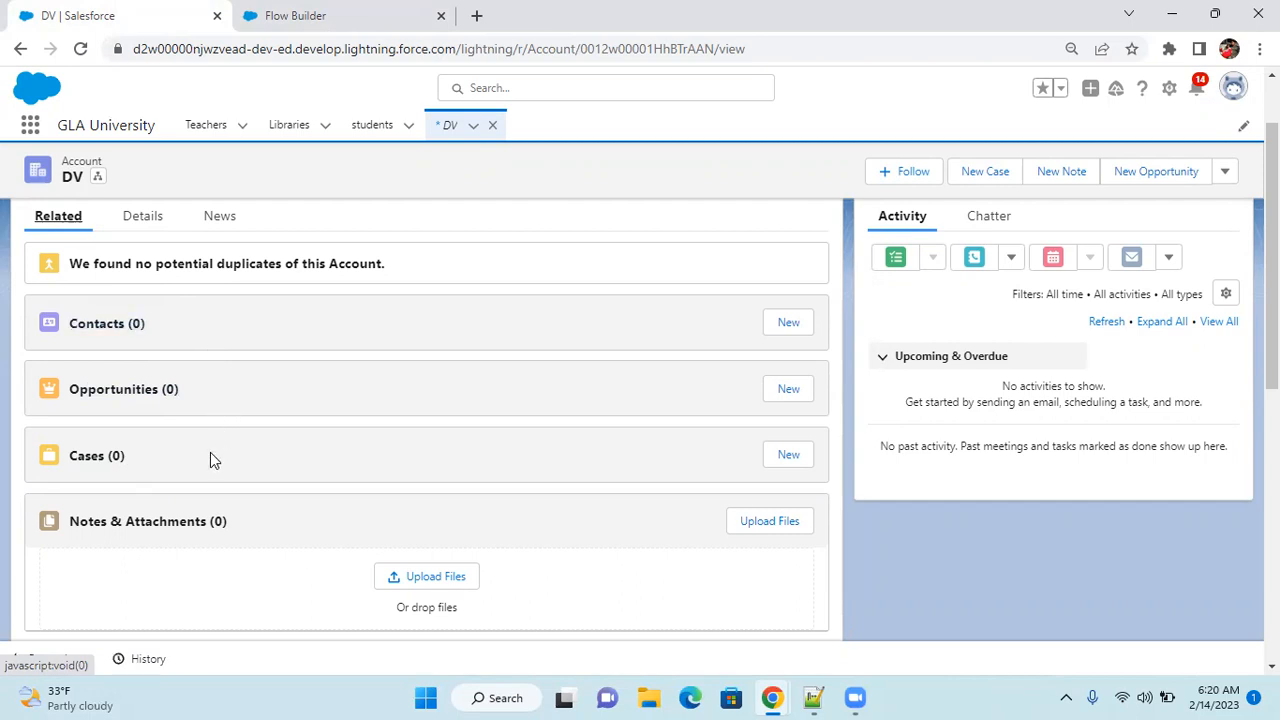
{"action": "left_click", "coordinate": [135, 222]}
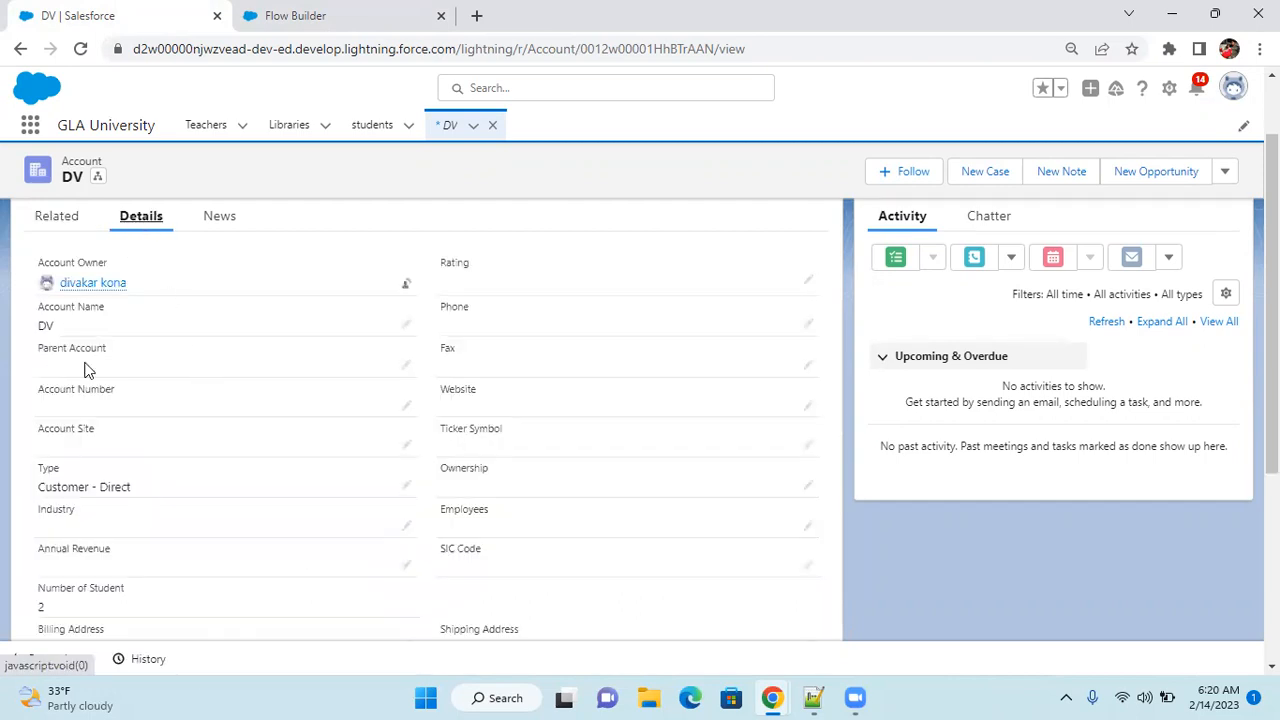
{"action": "left_click", "coordinate": [57, 228]}
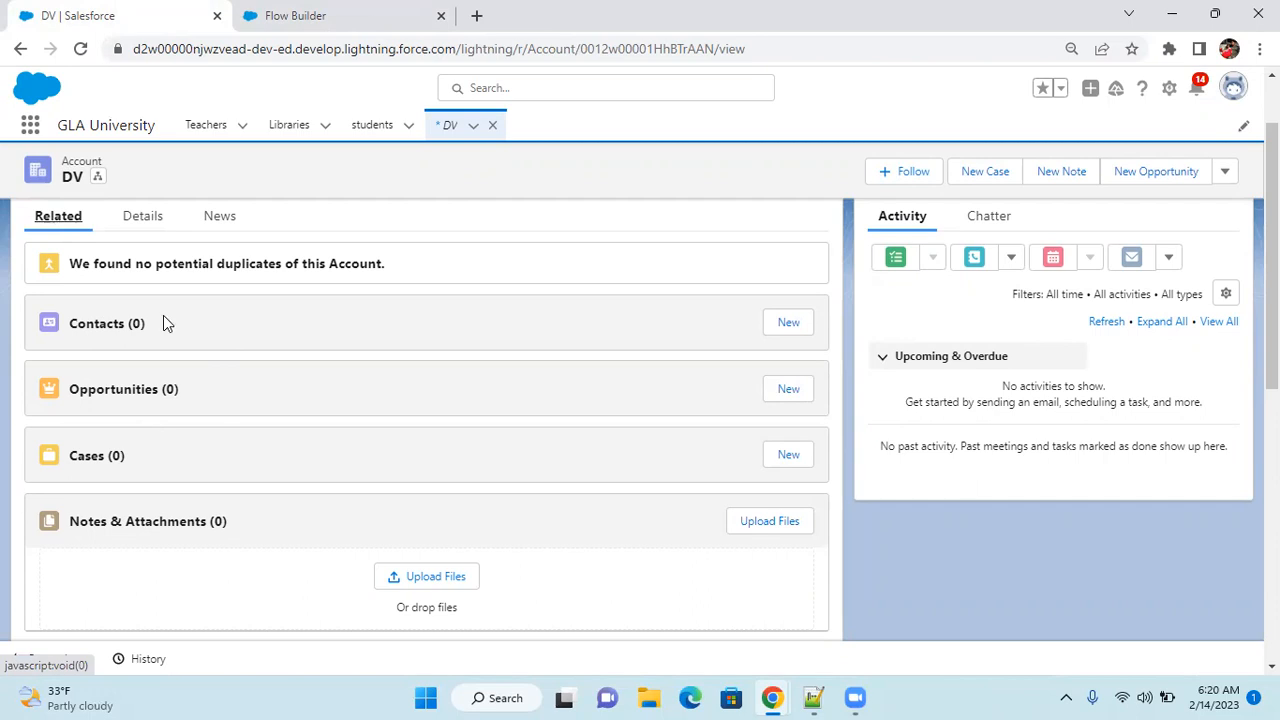
In Flow Builder, add a second entry condition on the Phone field with the Is Null operator.
{"action": "left_click", "coordinate": [300, 15]}
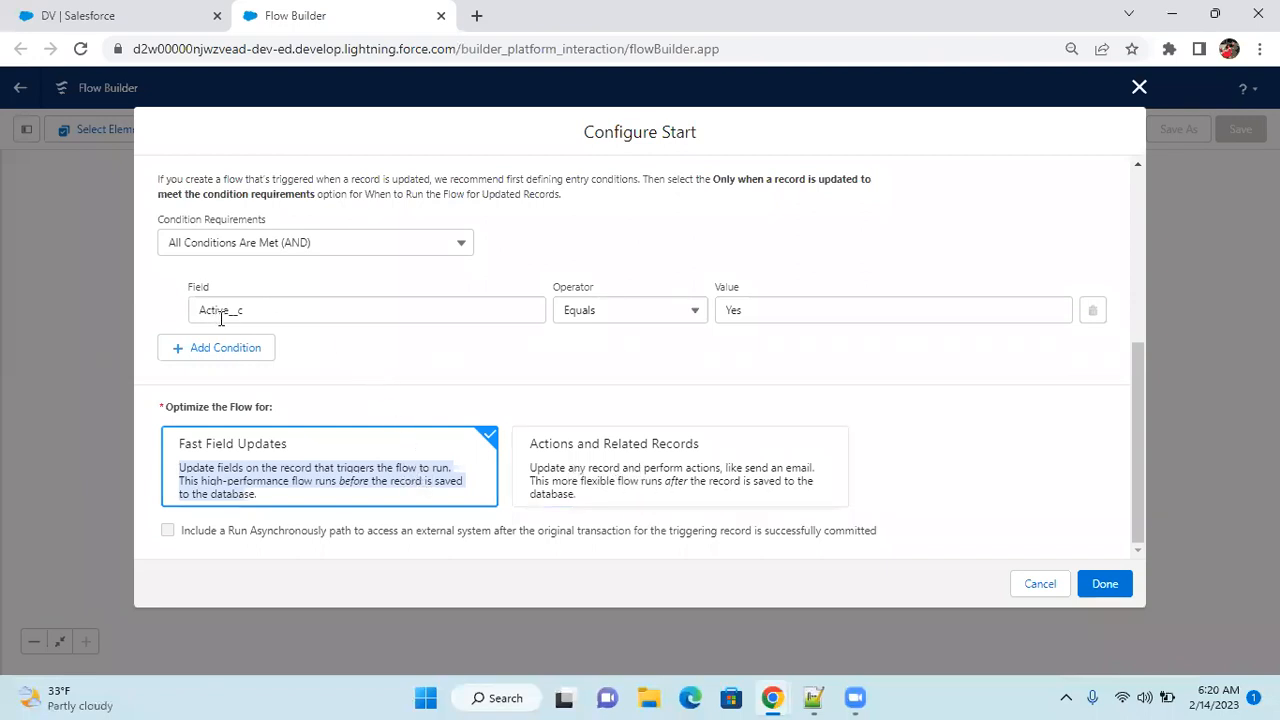
{"action": "left_click", "coordinate": [424, 484]}
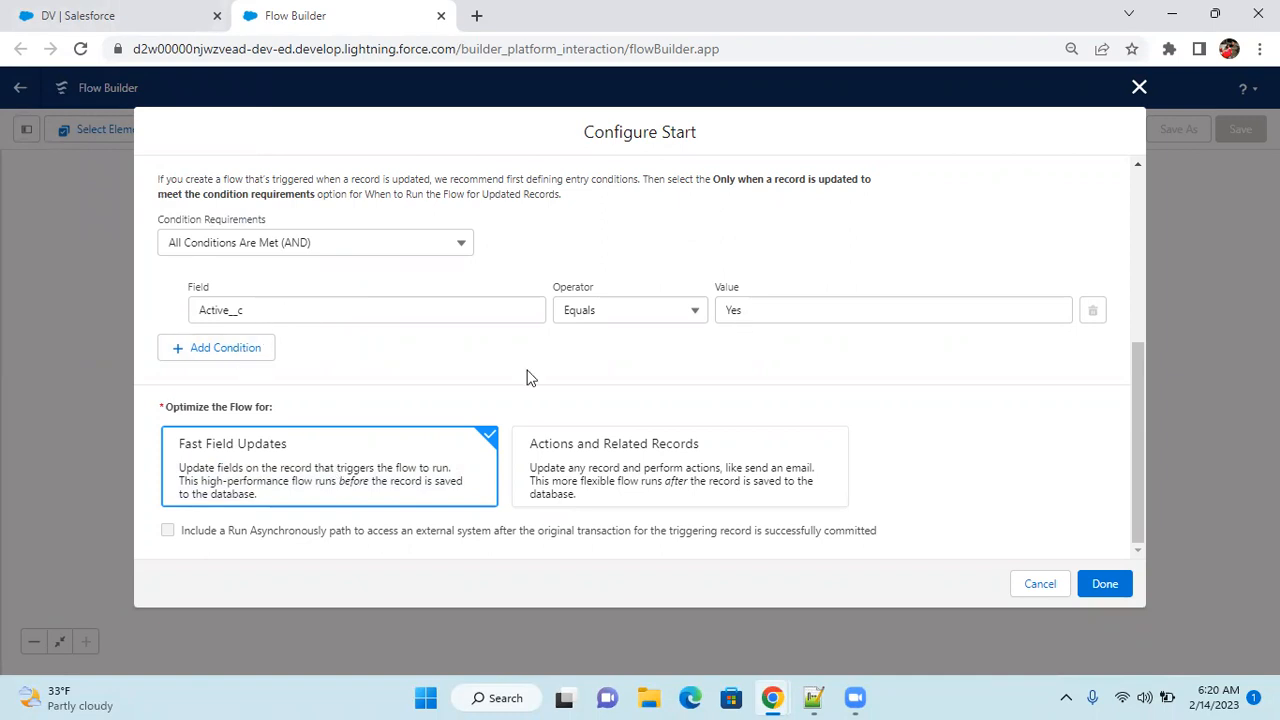
{"action": "left_click", "coordinate": [257, 349]}
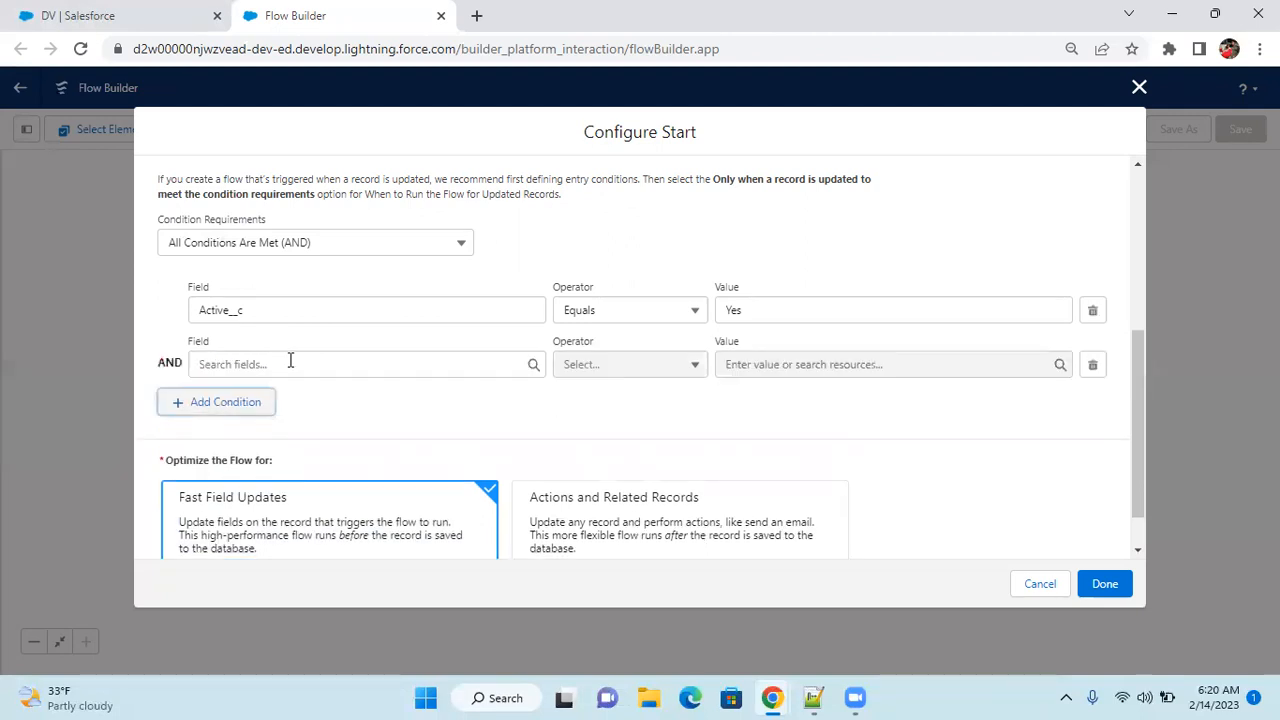
{"action": "left_click", "coordinate": [290, 362]}
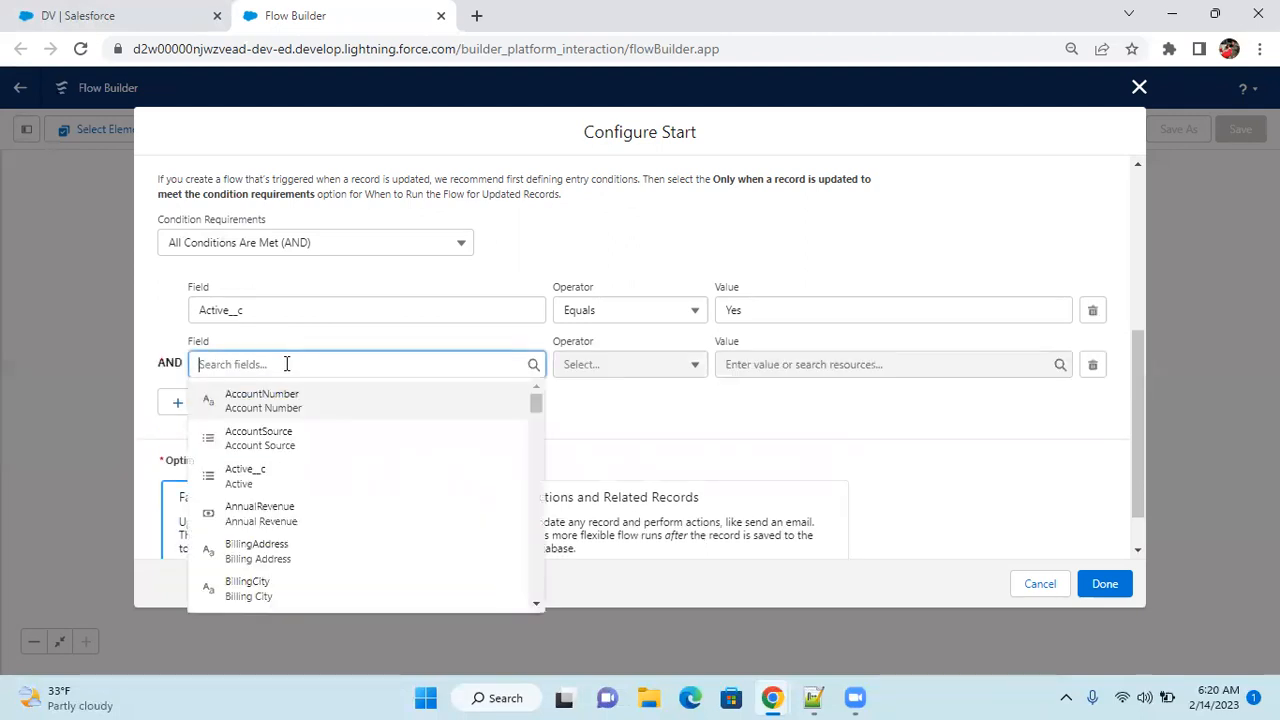
{"action": "type", "text": "phon"}
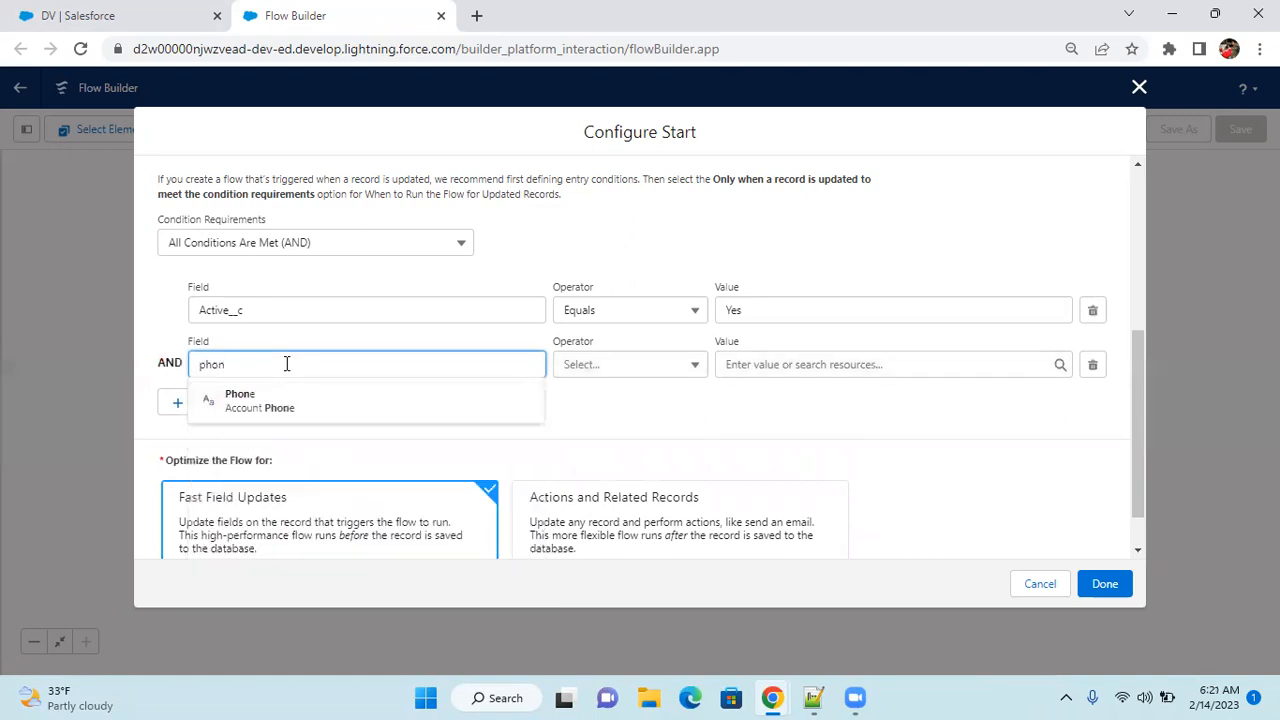
{"action": "left_click", "coordinate": [268, 398]}
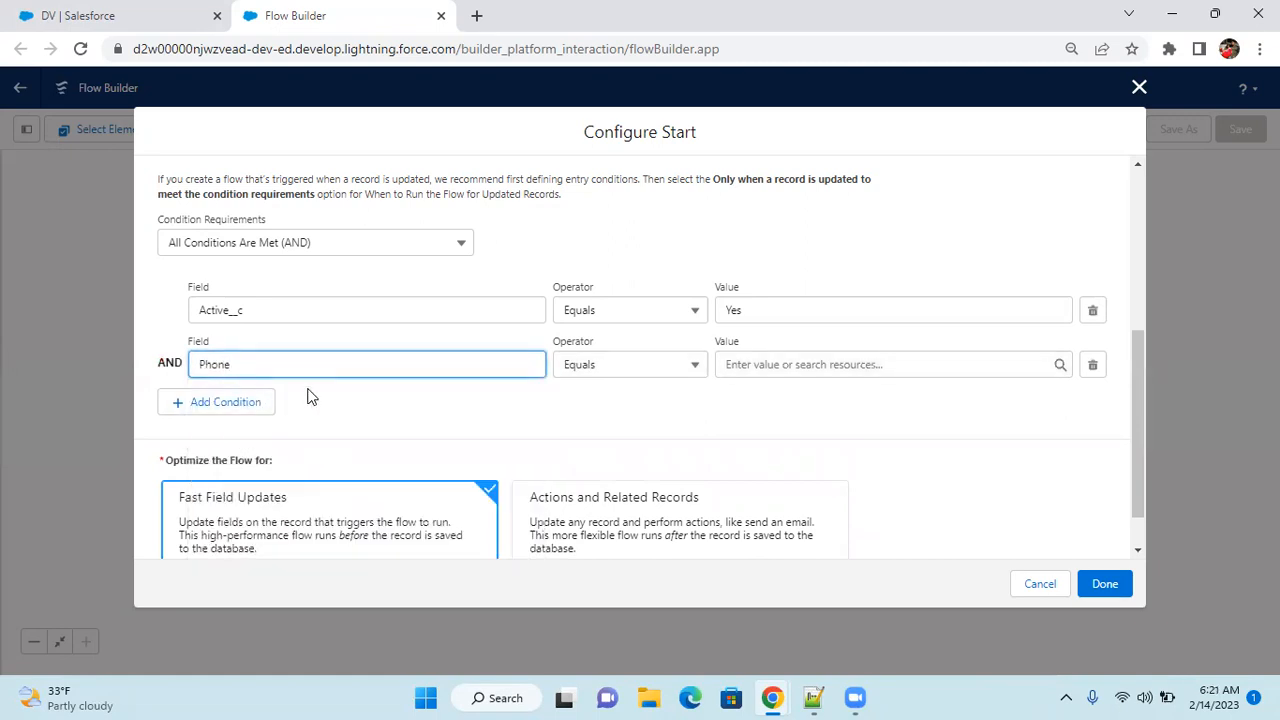
{"action": "left_click", "coordinate": [591, 367]}
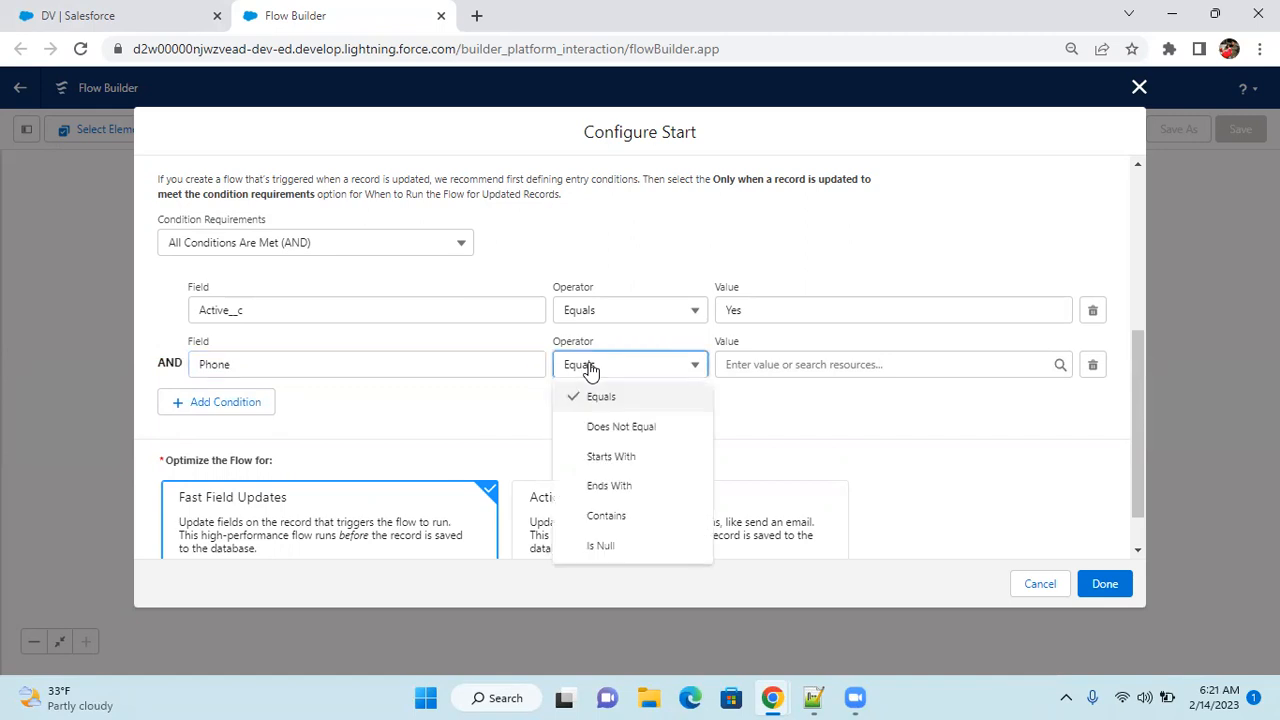
{"action": "left_click", "coordinate": [604, 545]}
{"action": "left_click", "coordinate": [666, 369]}
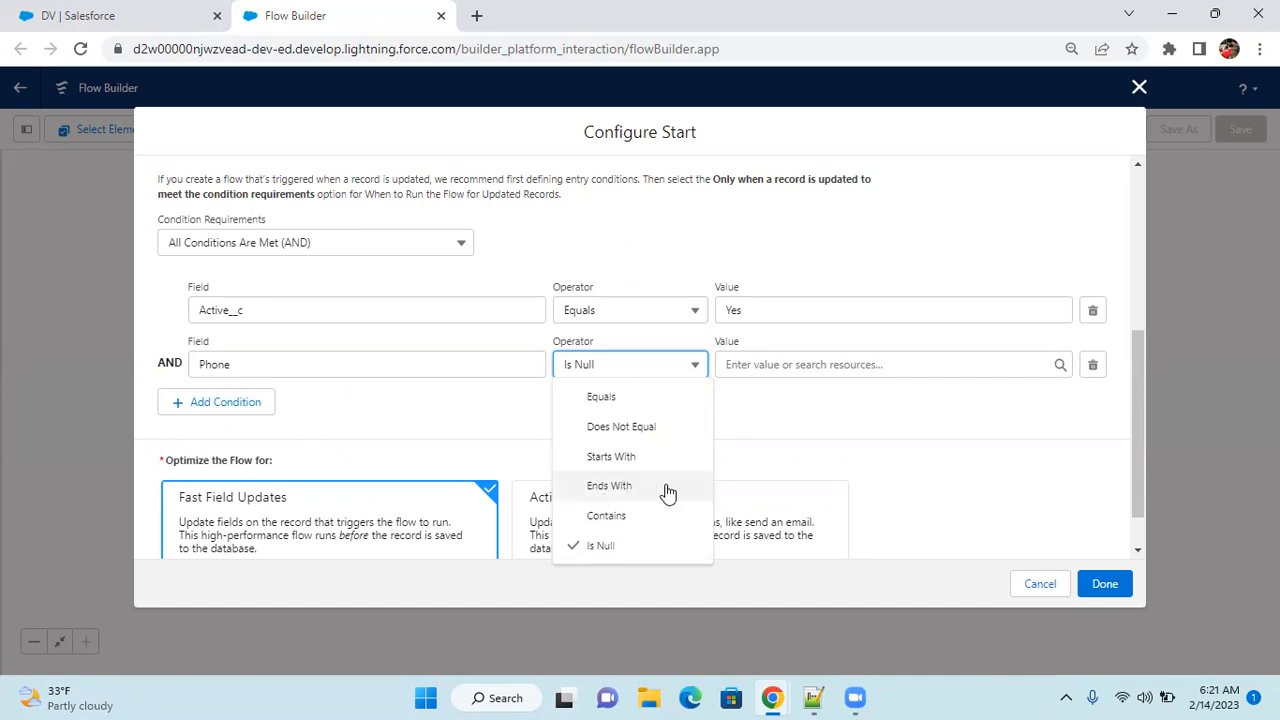
{"action": "left_click", "coordinate": [607, 548]}
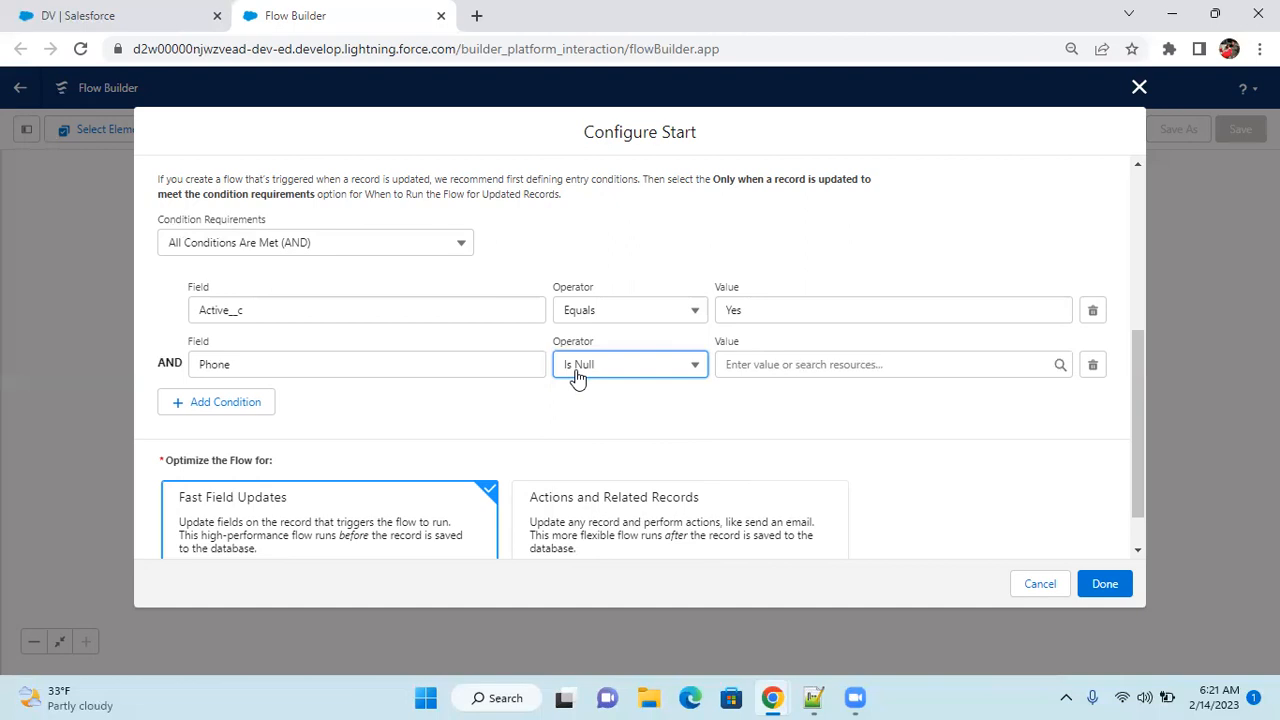
Set the Phone condition's value to the global constant $GlobalConstant.True.
{"action": "left_click", "coordinate": [757, 365]}
{"action": "type", "text": "true"}
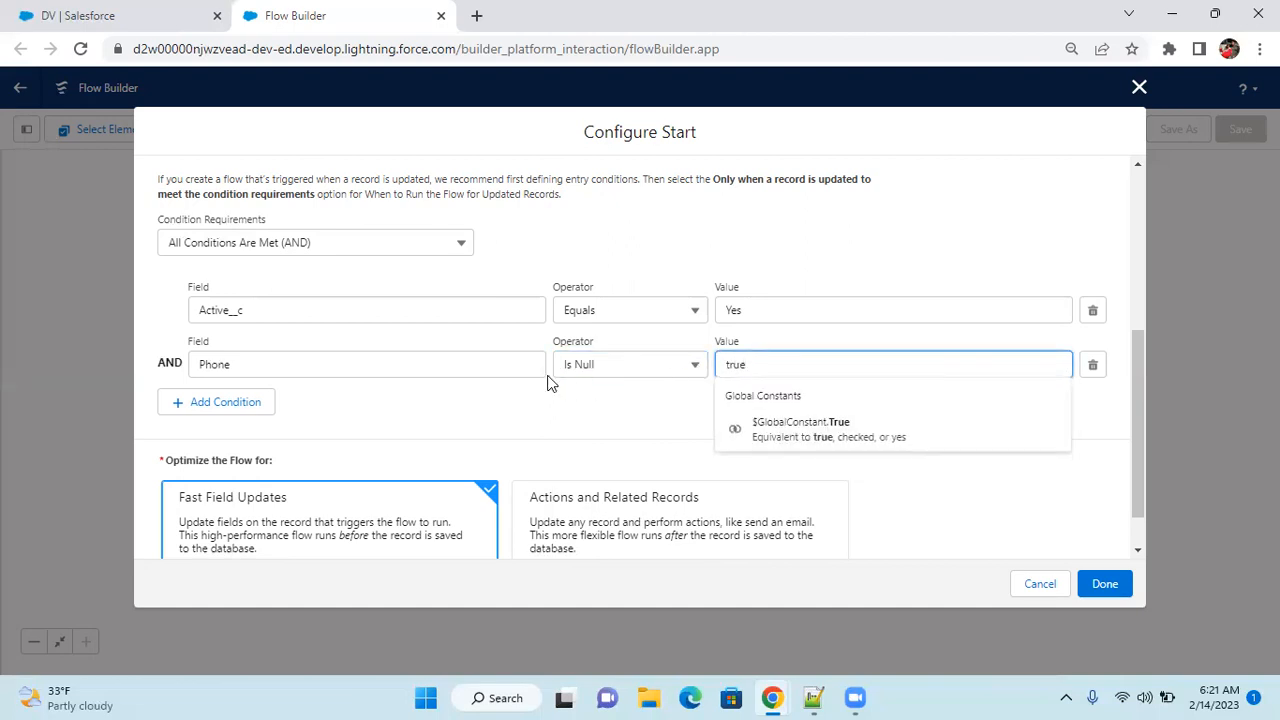
{"action": "left_click", "coordinate": [808, 426]}
{"action": "left_click", "coordinate": [686, 416]}
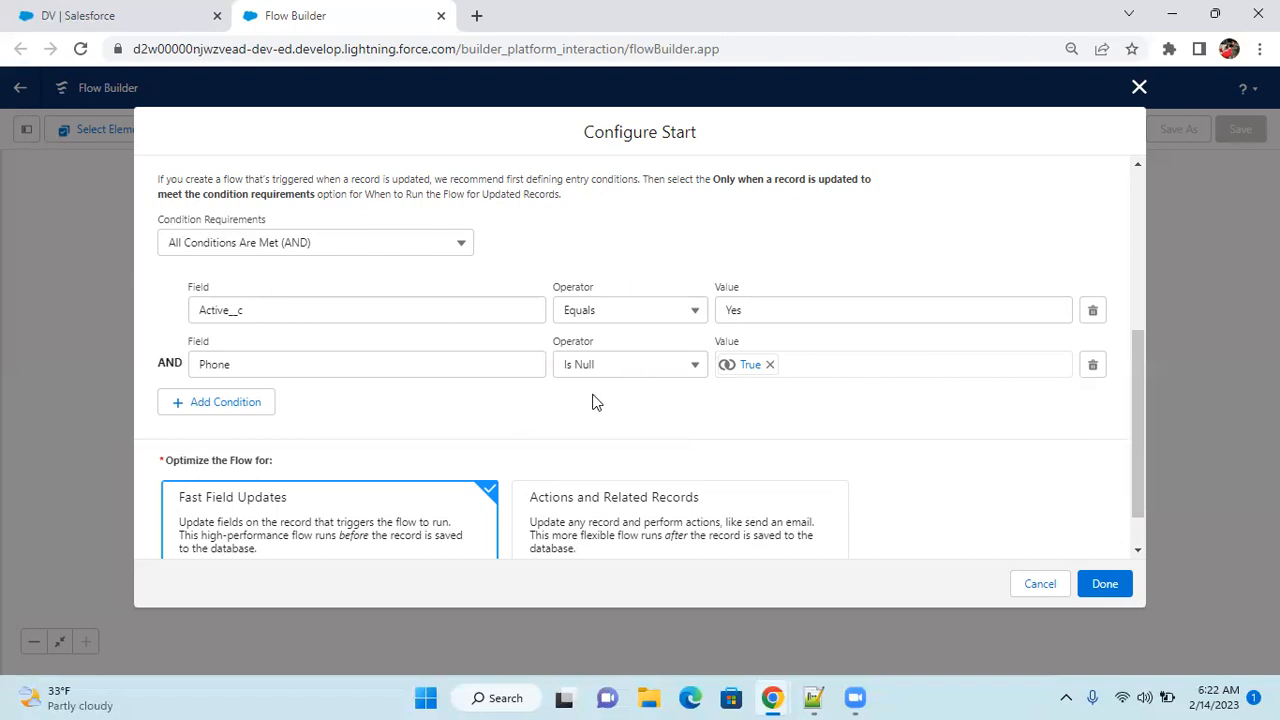
Set the Phone condition's value to the global constant $GlobalConstant.False.
{"action": "left_click", "coordinate": [771, 366]}
{"action": "left_click", "coordinate": [760, 365]}
{"action": "type", "text": "false"}
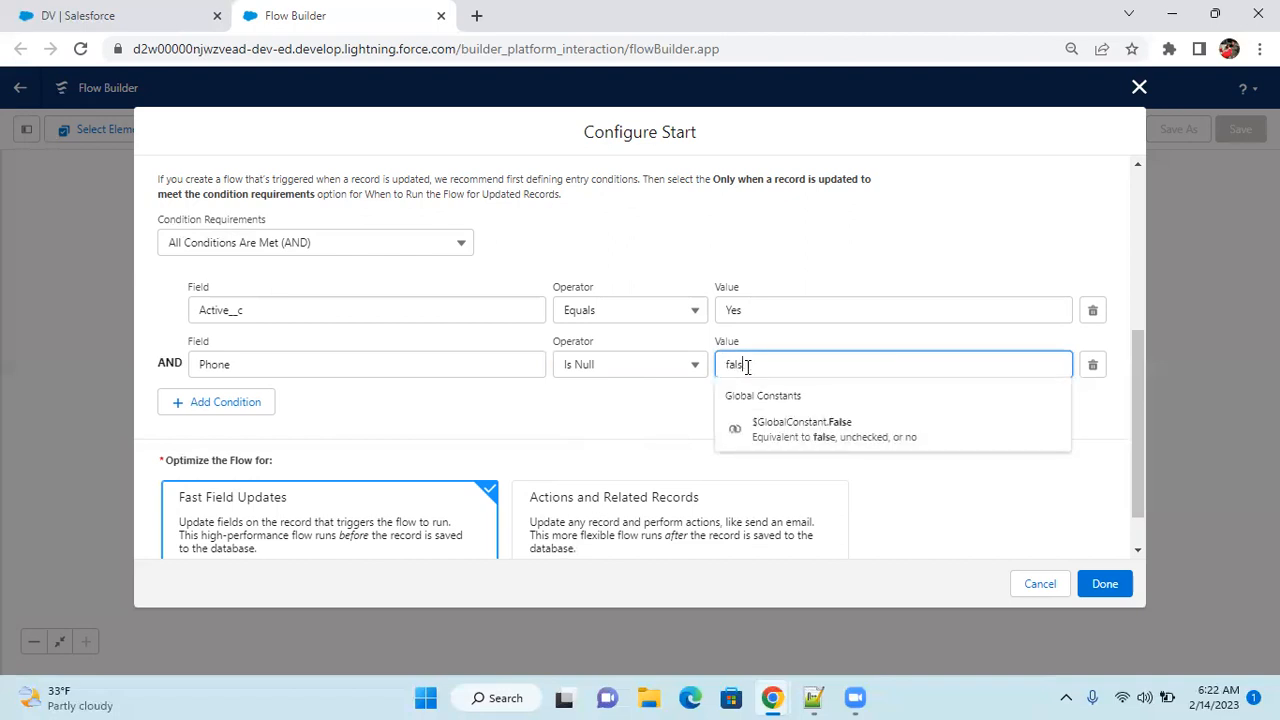
{"action": "left_click", "coordinate": [801, 430]}
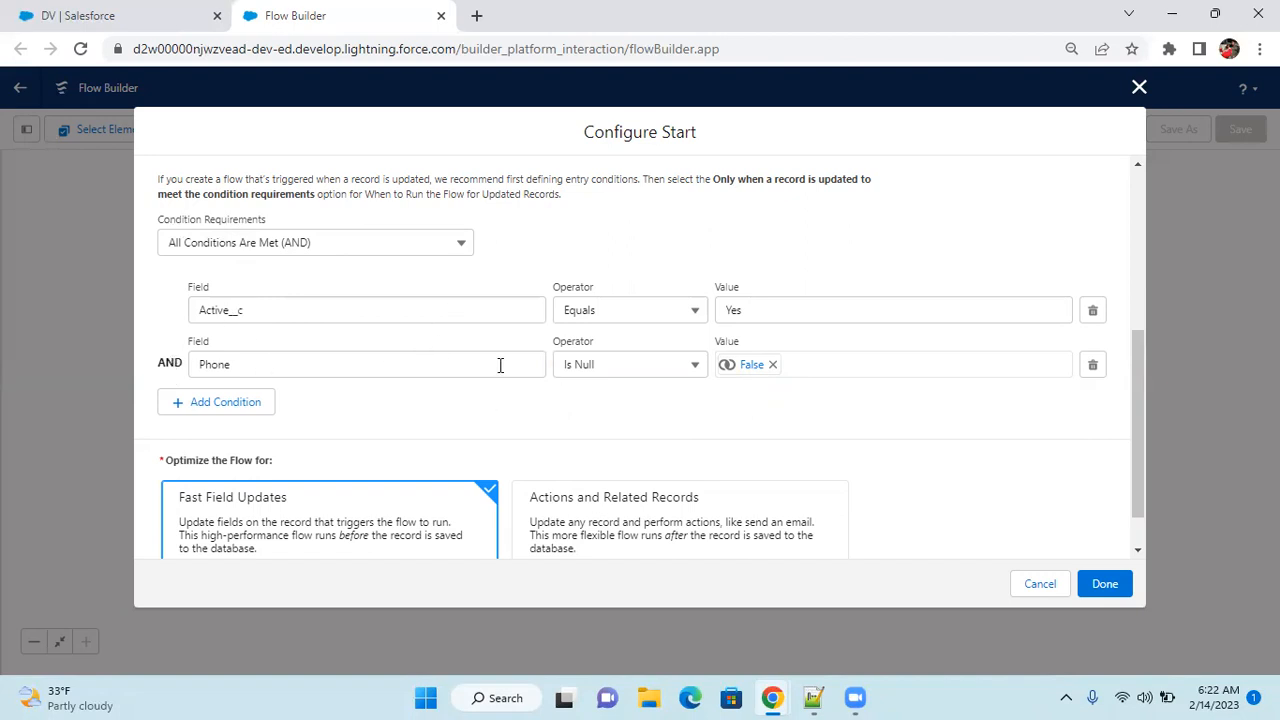
Review the start configuration's object, trigger, entry conditions and optimization option.
{"action": "scroll", "coordinate": [874, 491], "scroll_direction": "up", "scroll_amount": 4}
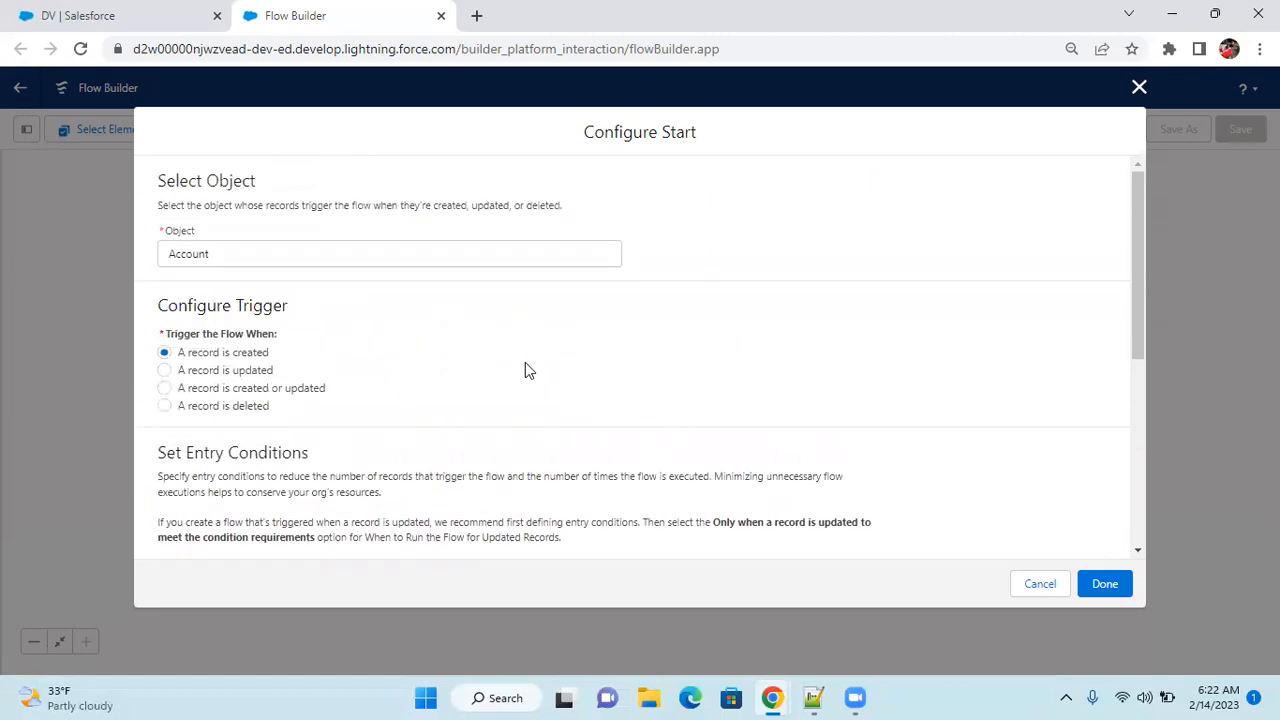
{"action": "scroll", "coordinate": [526, 368], "scroll_direction": "down", "scroll_amount": 5}
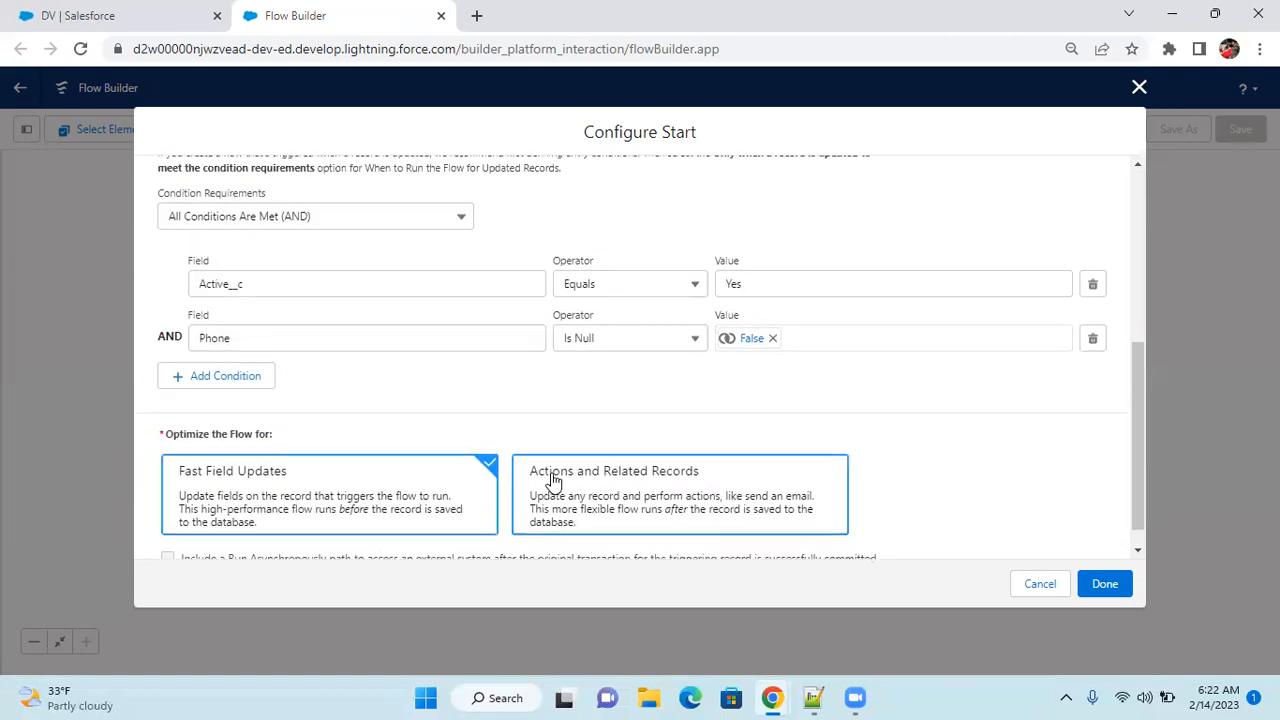
{"action": "scroll", "coordinate": [553, 481], "scroll_direction": "up", "scroll_amount": 5}
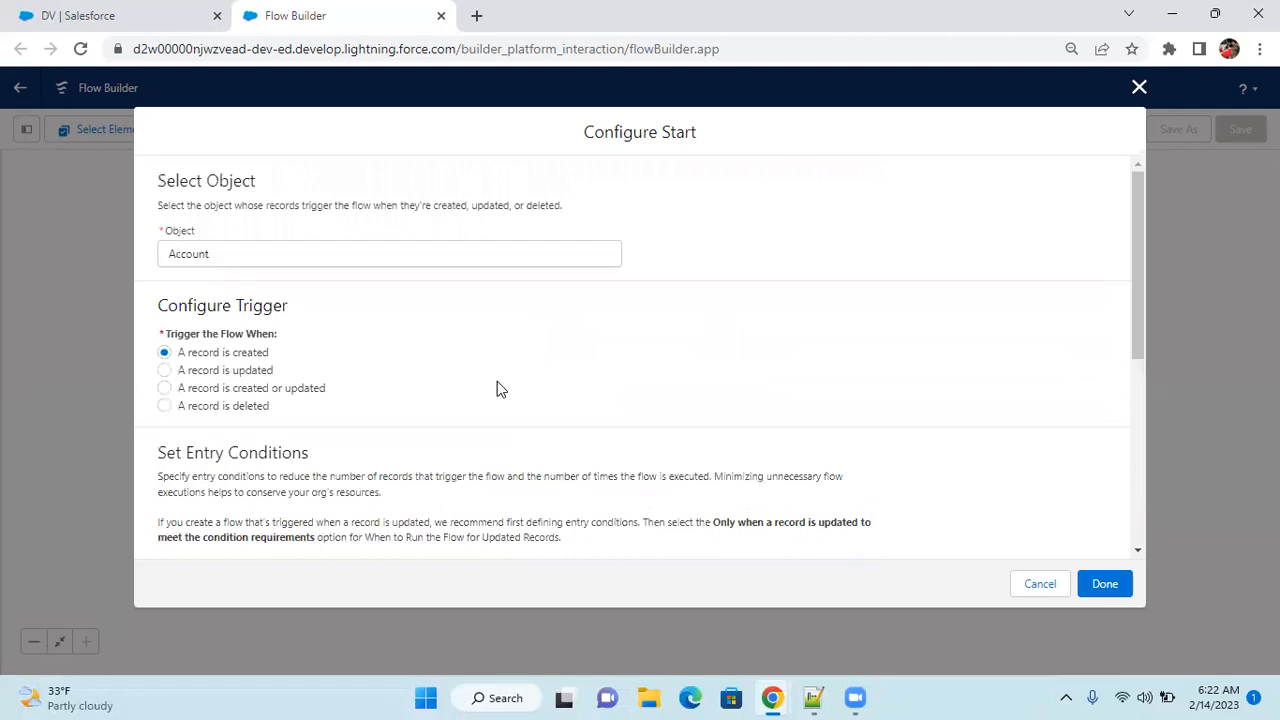
{"action": "scroll", "coordinate": [497, 388], "scroll_direction": "down", "scroll_amount": 5}
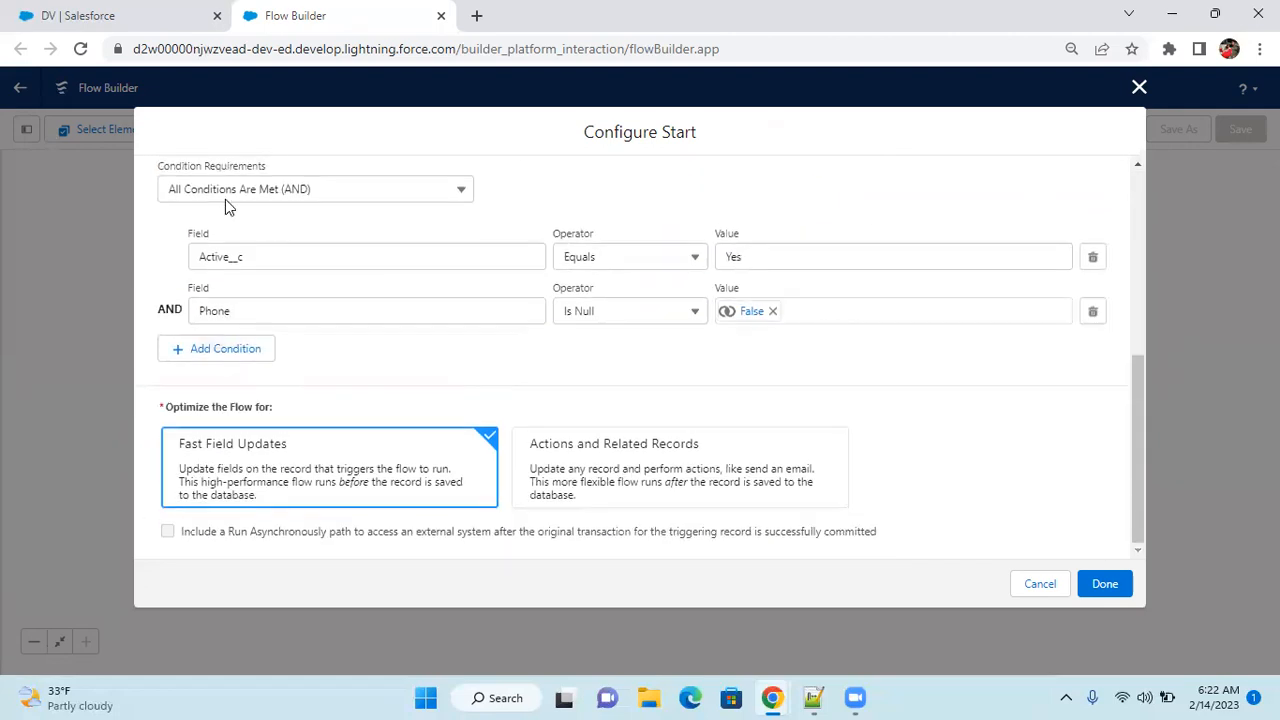
{"action": "scroll", "coordinate": [491, 398], "scroll_direction": "up", "scroll_amount": 5}
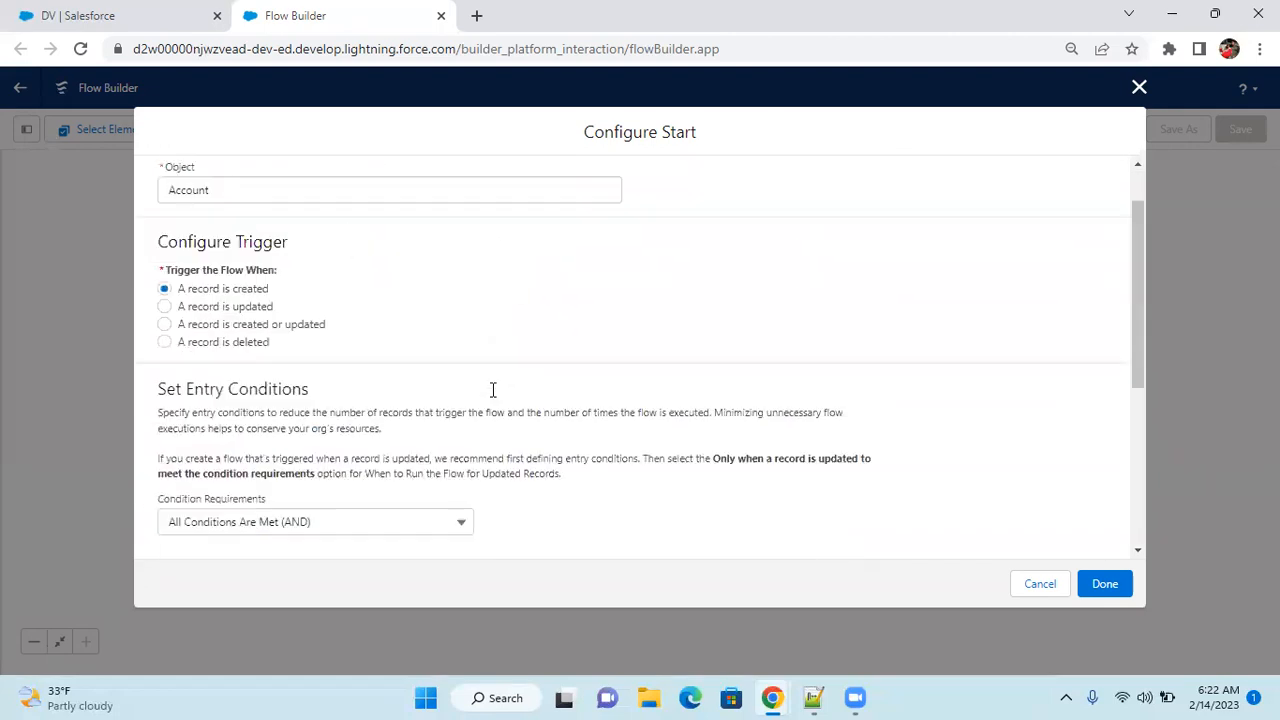
{"action": "scroll", "coordinate": [523, 390], "scroll_direction": "down", "scroll_amount": 5}
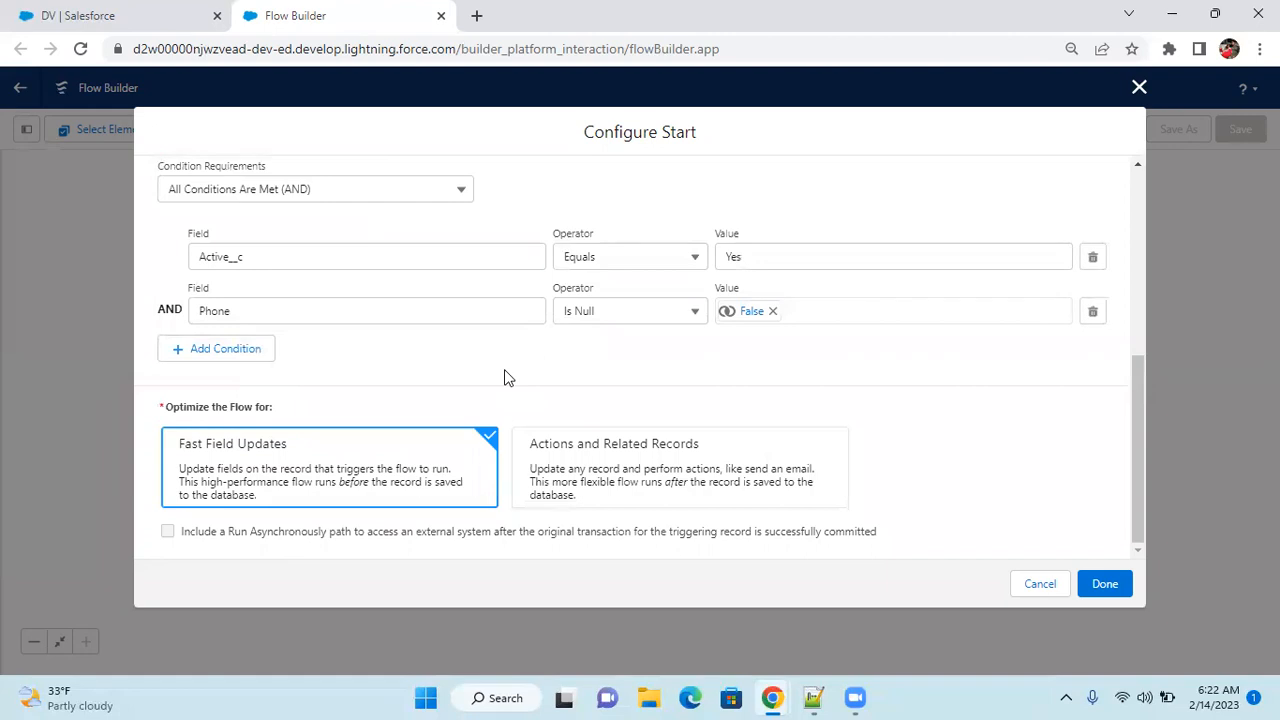
{"action": "scroll", "coordinate": [505, 377], "scroll_direction": "up", "scroll_amount": 5}
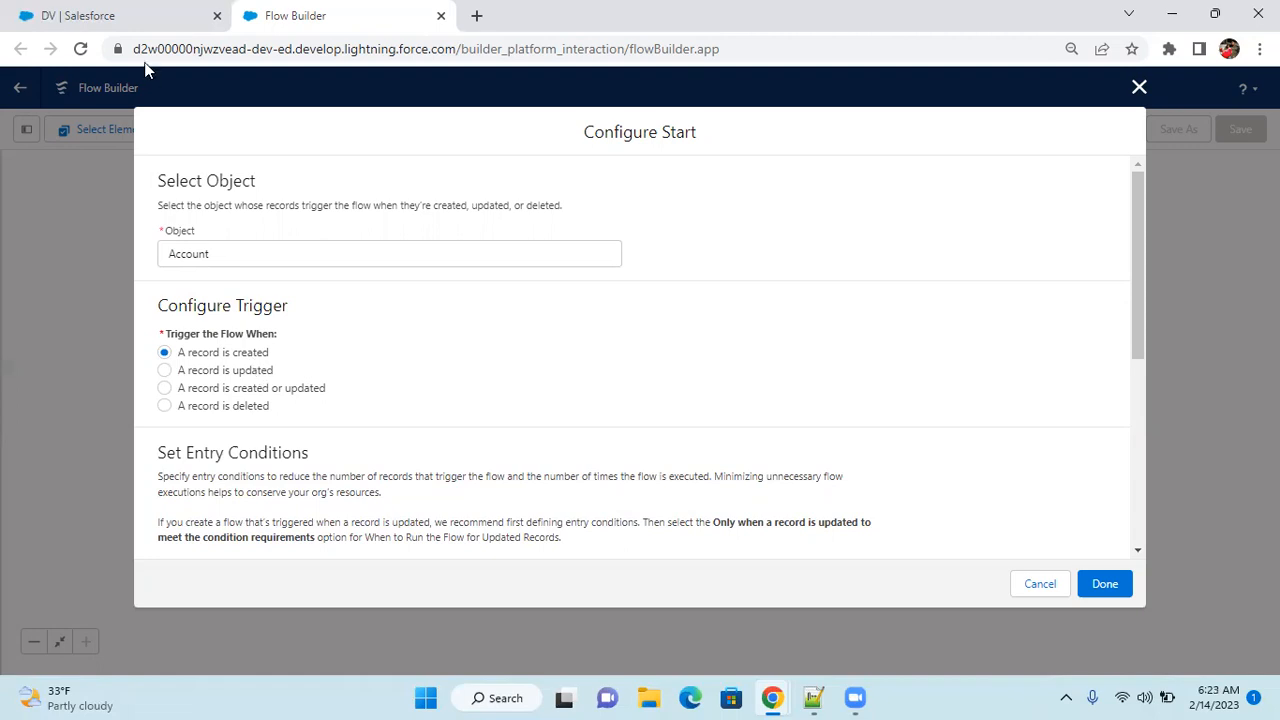
Compare the DV account's detail fields with the flow's start object, trigger and entry conditions.
{"action": "left_click", "coordinate": [107, 16]}
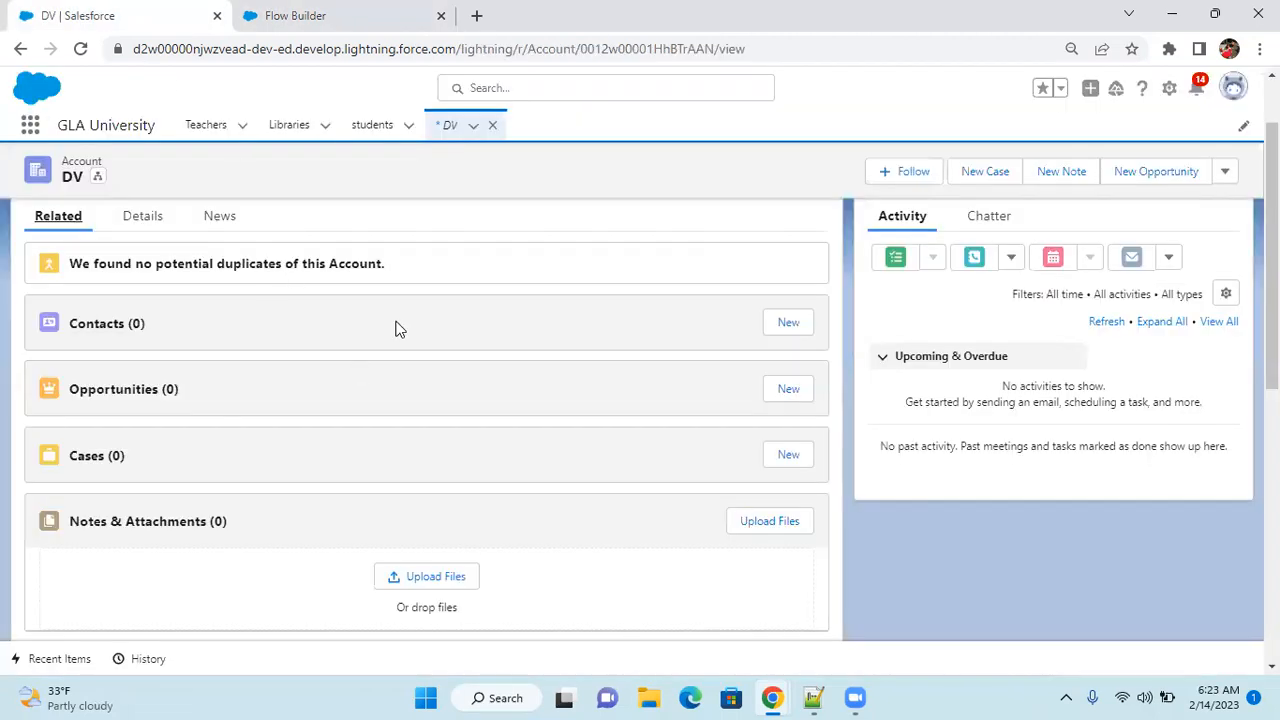
{"action": "scroll", "coordinate": [143, 249], "scroll_direction": "up", "scroll_amount": 1}
{"action": "left_click", "coordinate": [146, 316]}
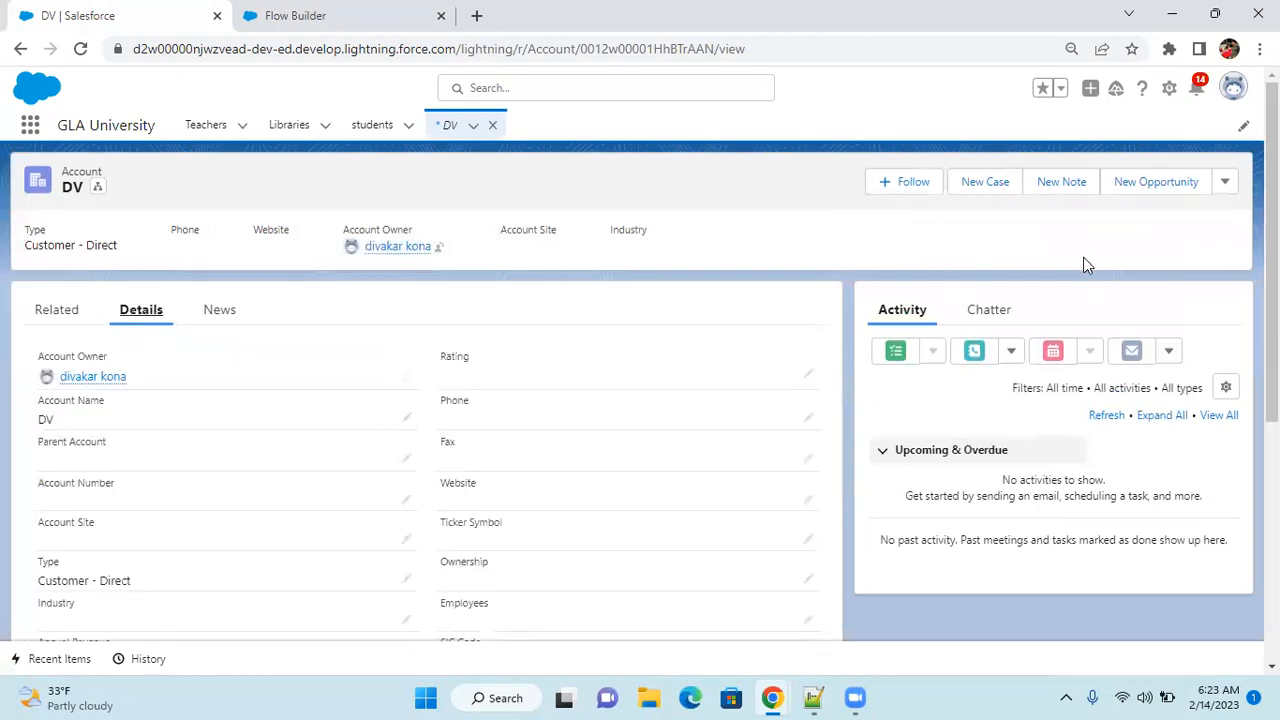
{"action": "left_click", "coordinate": [360, 18]}
{"action": "left_click_drag", "start_coordinate": [280, 353], "coordinate": [246, 353]}
{"action": "left_click", "coordinate": [564, 377]}
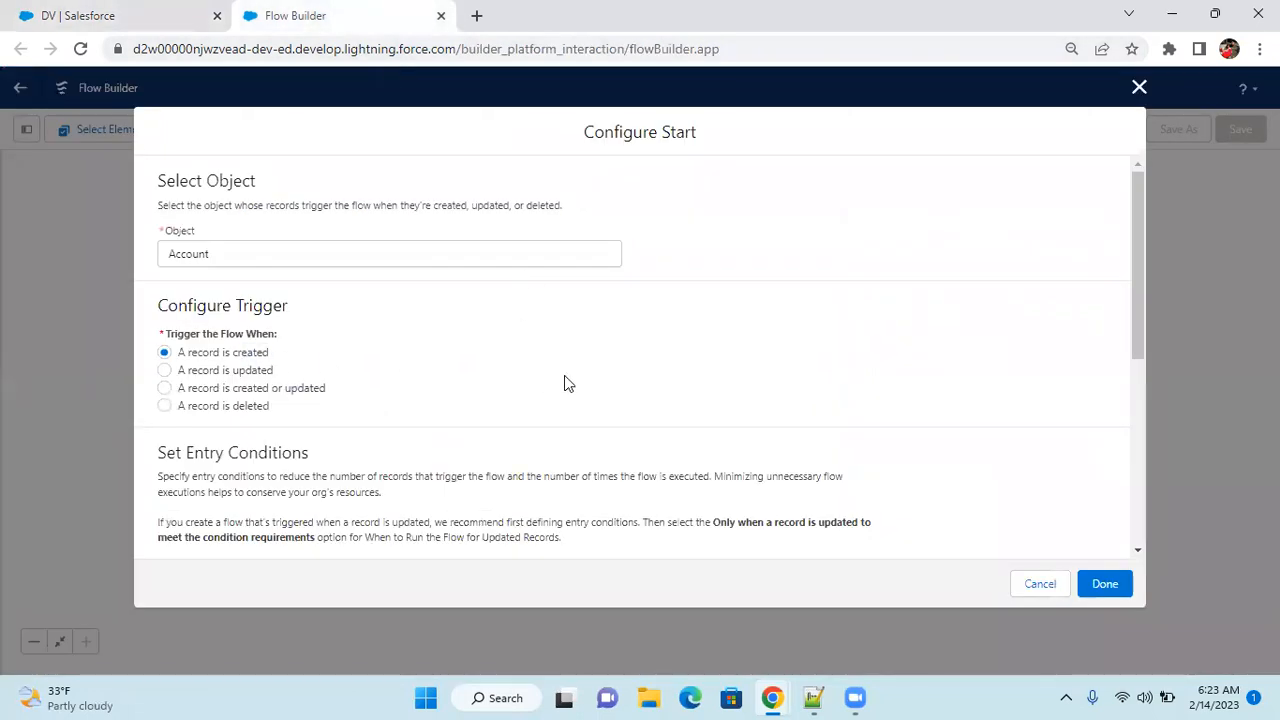
{"action": "scroll", "coordinate": [564, 384], "scroll_direction": "down", "scroll_amount": 5}
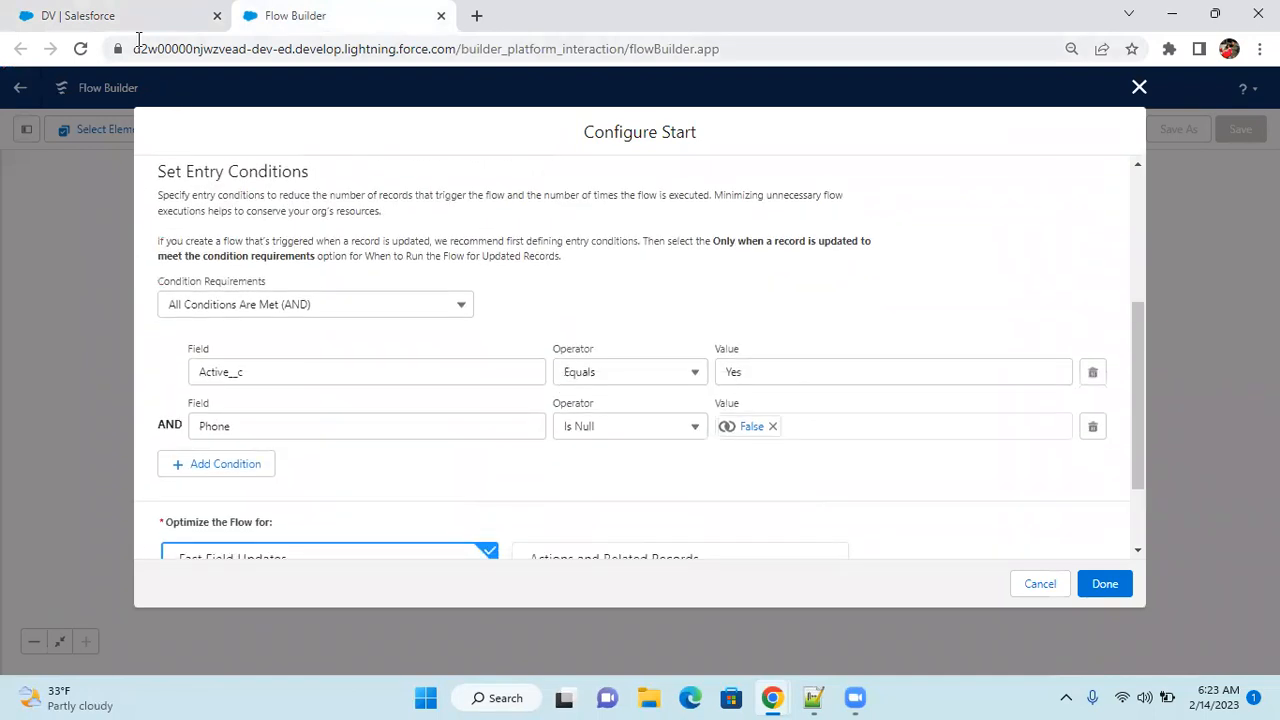
{"action": "left_click", "coordinate": [135, 25]}
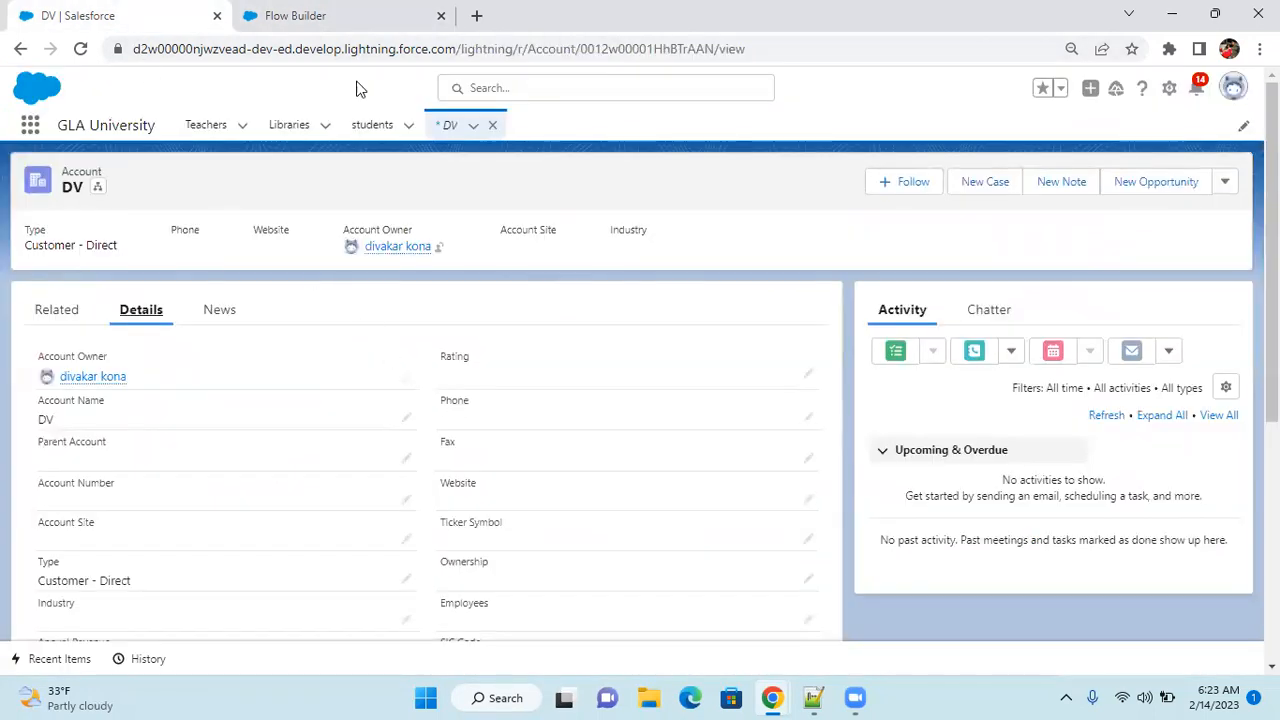
{"action": "left_click", "coordinate": [345, 15]}
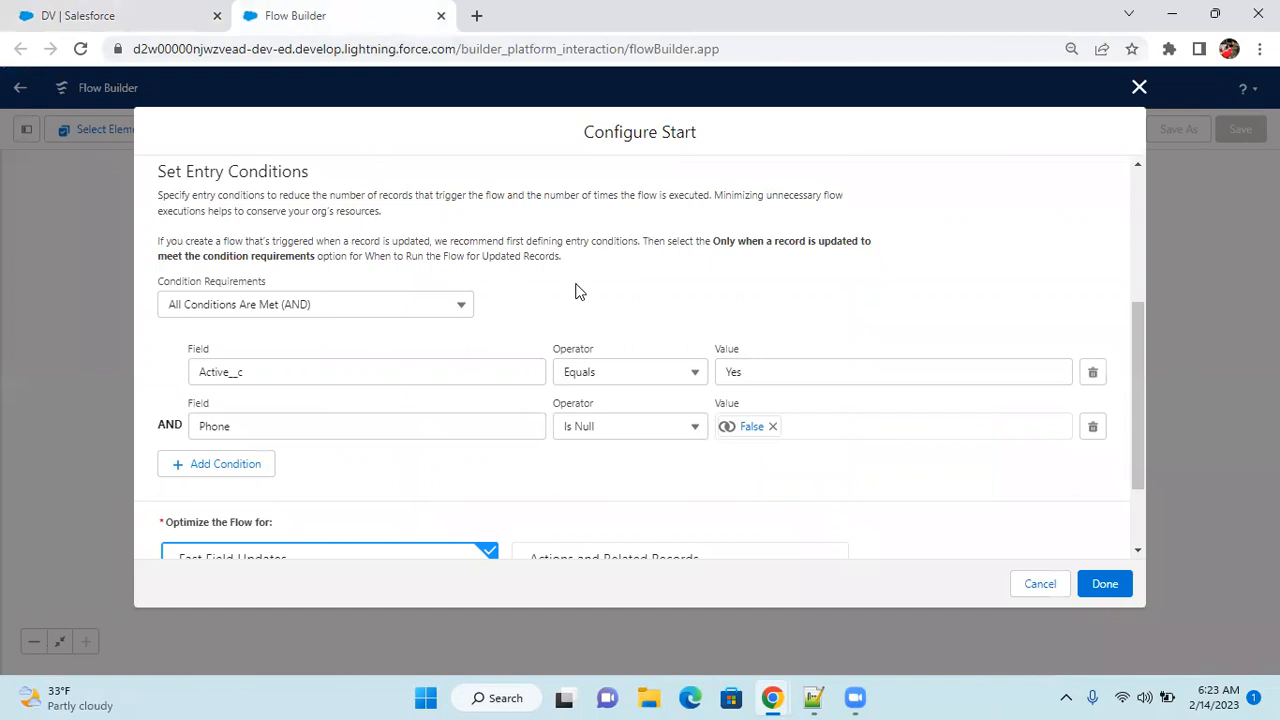
{"action": "scroll", "coordinate": [600, 297], "scroll_direction": "up", "scroll_amount": 5}
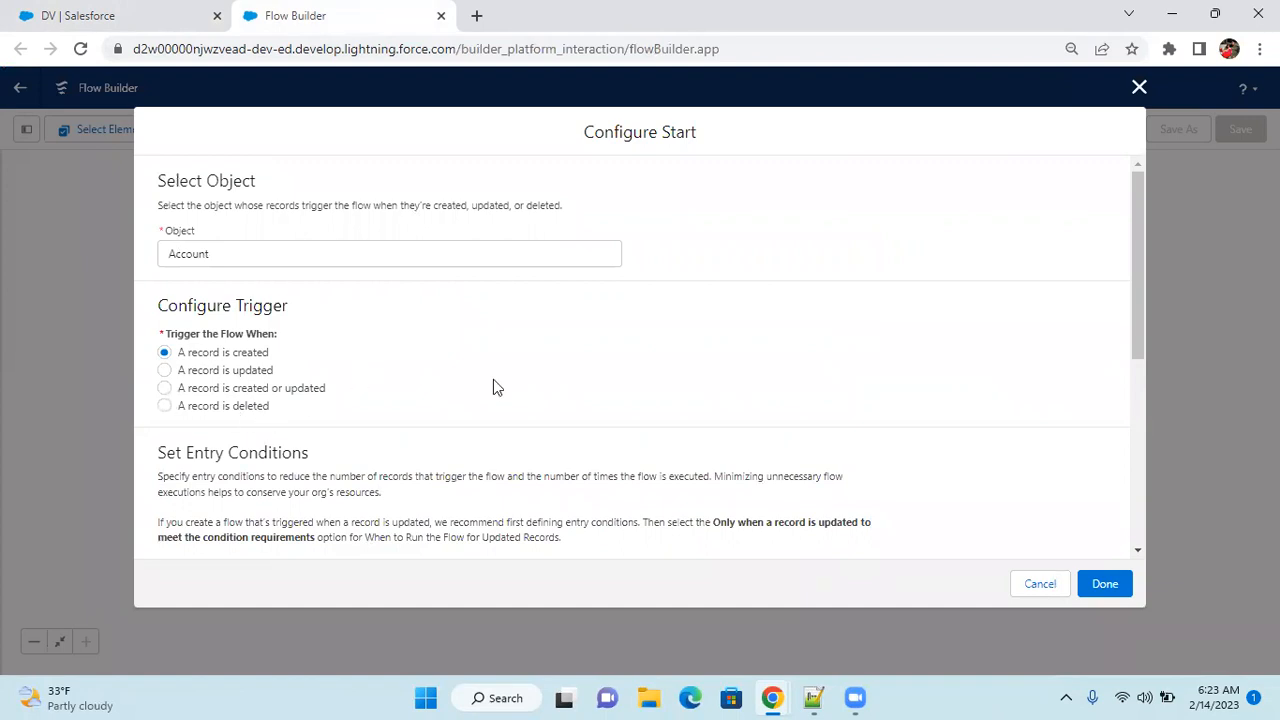
Apply the start configuration, then reopen it from the Start element to check the settings and close it.
{"action": "left_click", "coordinate": [1108, 588]}
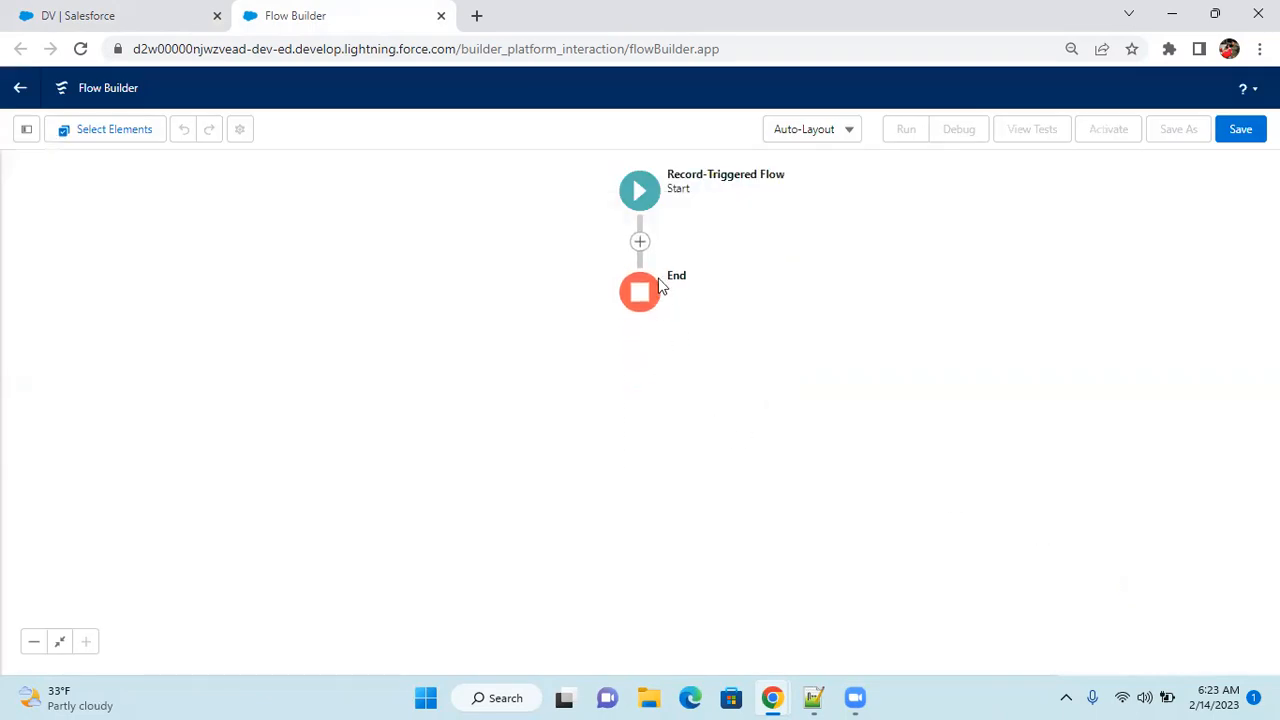
{"action": "left_click", "coordinate": [650, 198]}
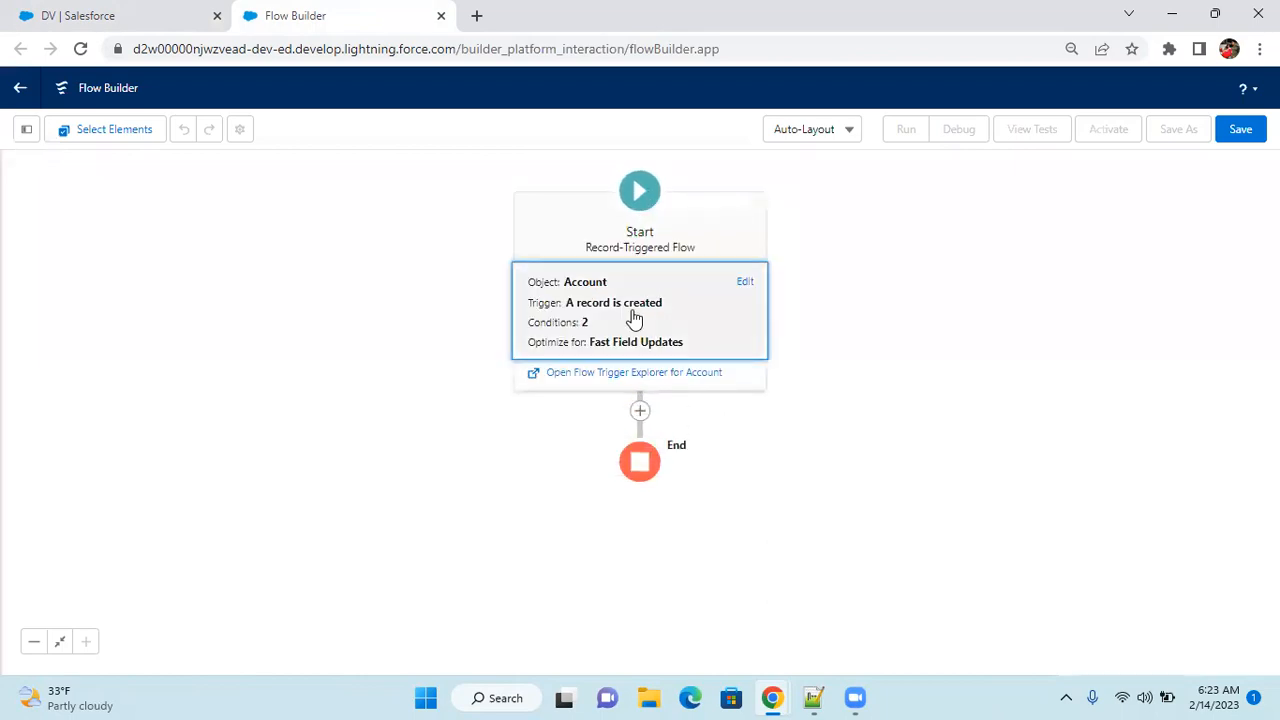
{"action": "left_click", "coordinate": [745, 286]}
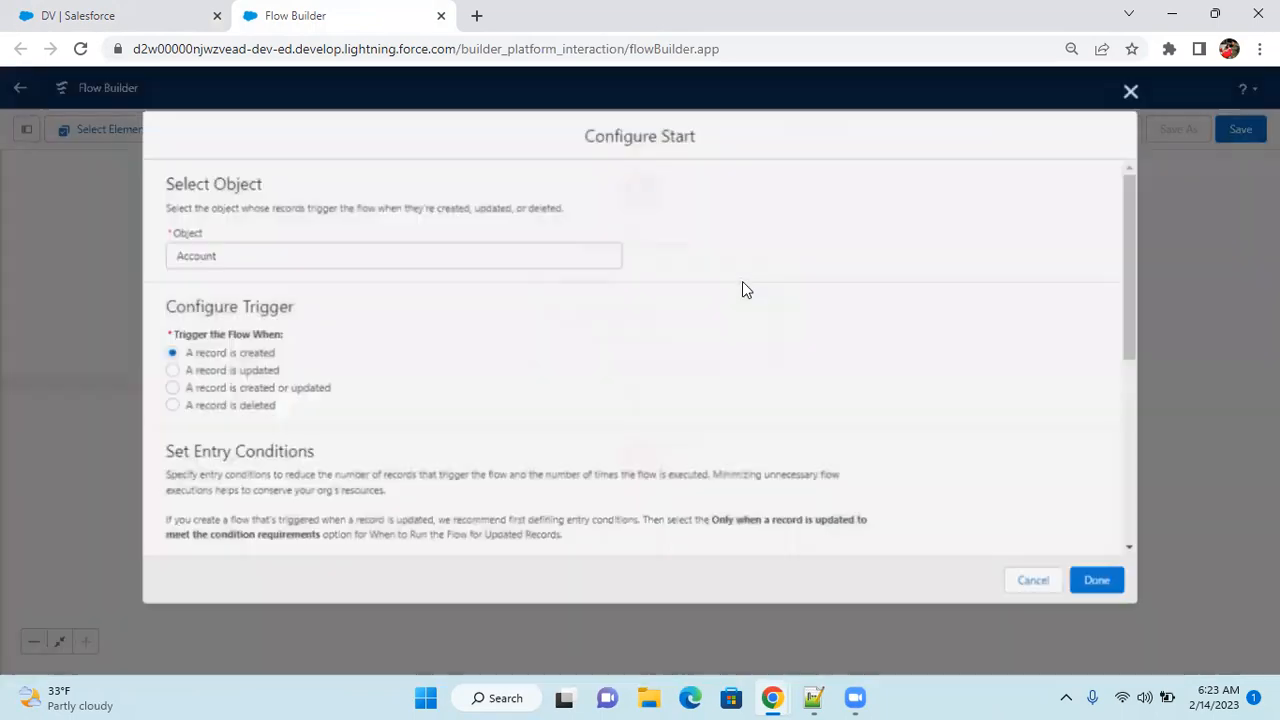
{"action": "left_click", "coordinate": [1138, 87]}
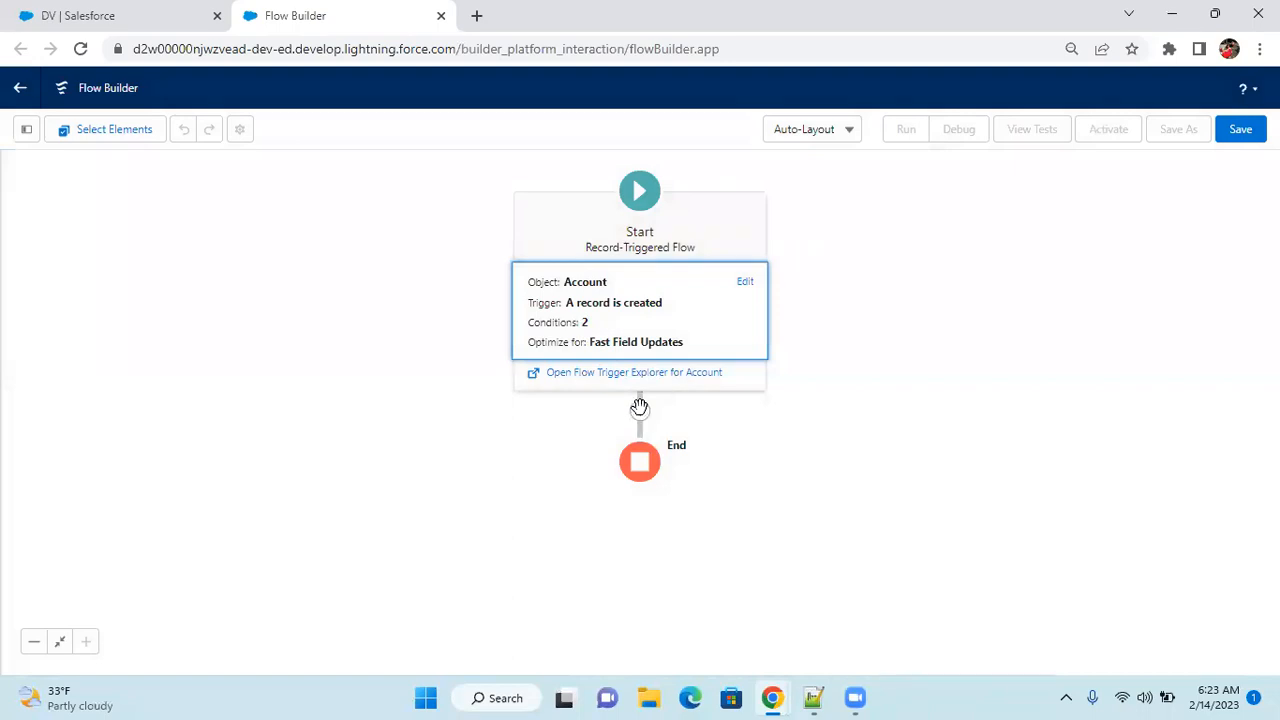
{"action": "left_click", "coordinate": [739, 428]}
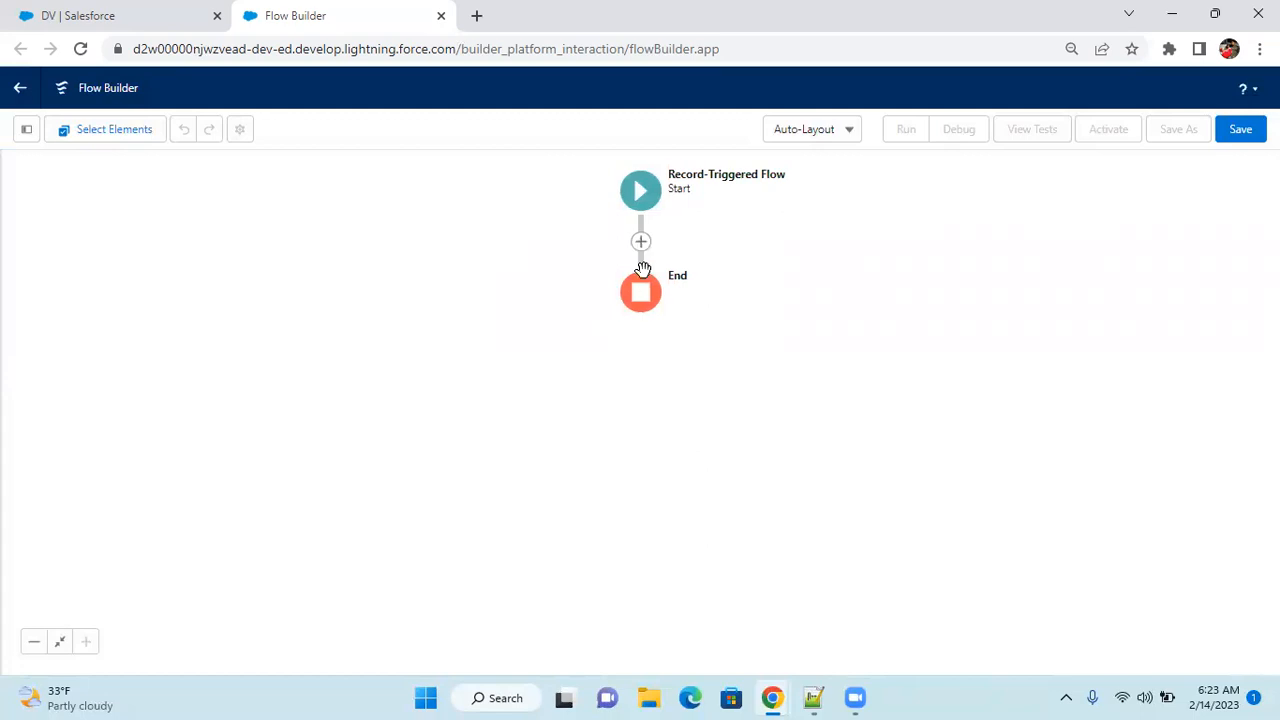
Add an Assignment element labelled "Update Phone NUmber" between Start and End, and open its variable choices.
{"action": "left_click", "coordinate": [641, 245]}
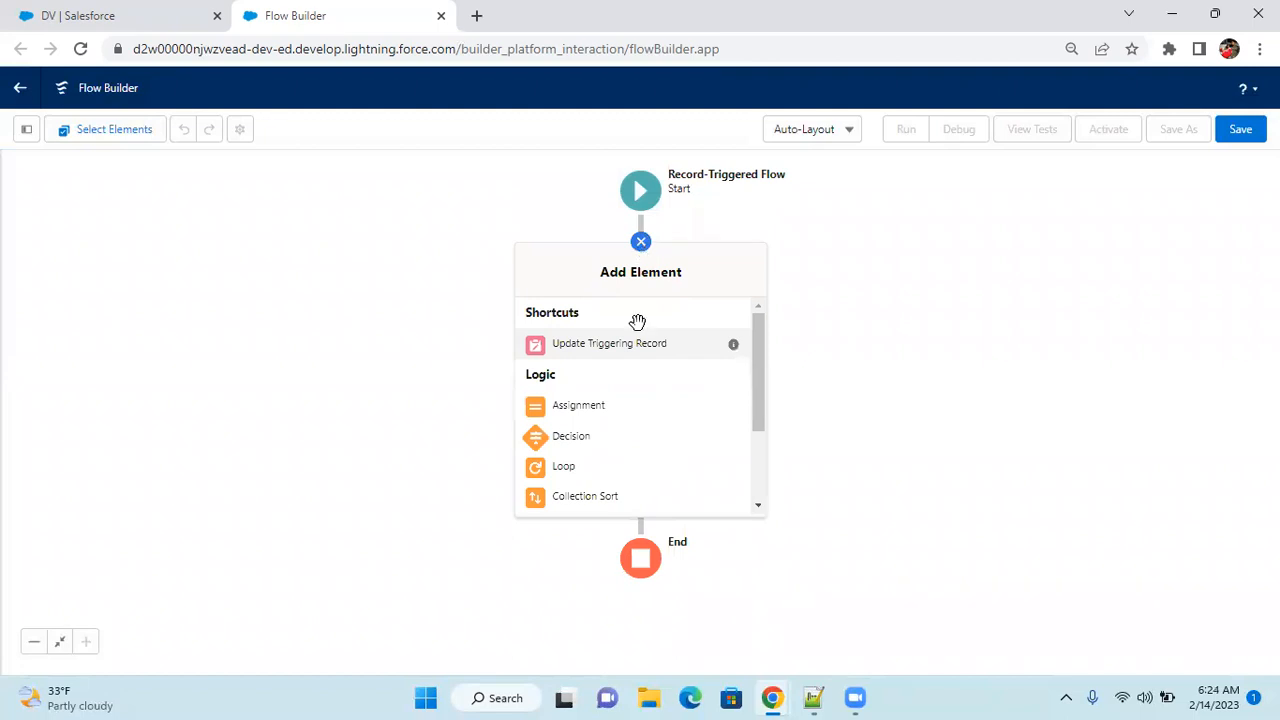
{"action": "left_click", "coordinate": [579, 406]}
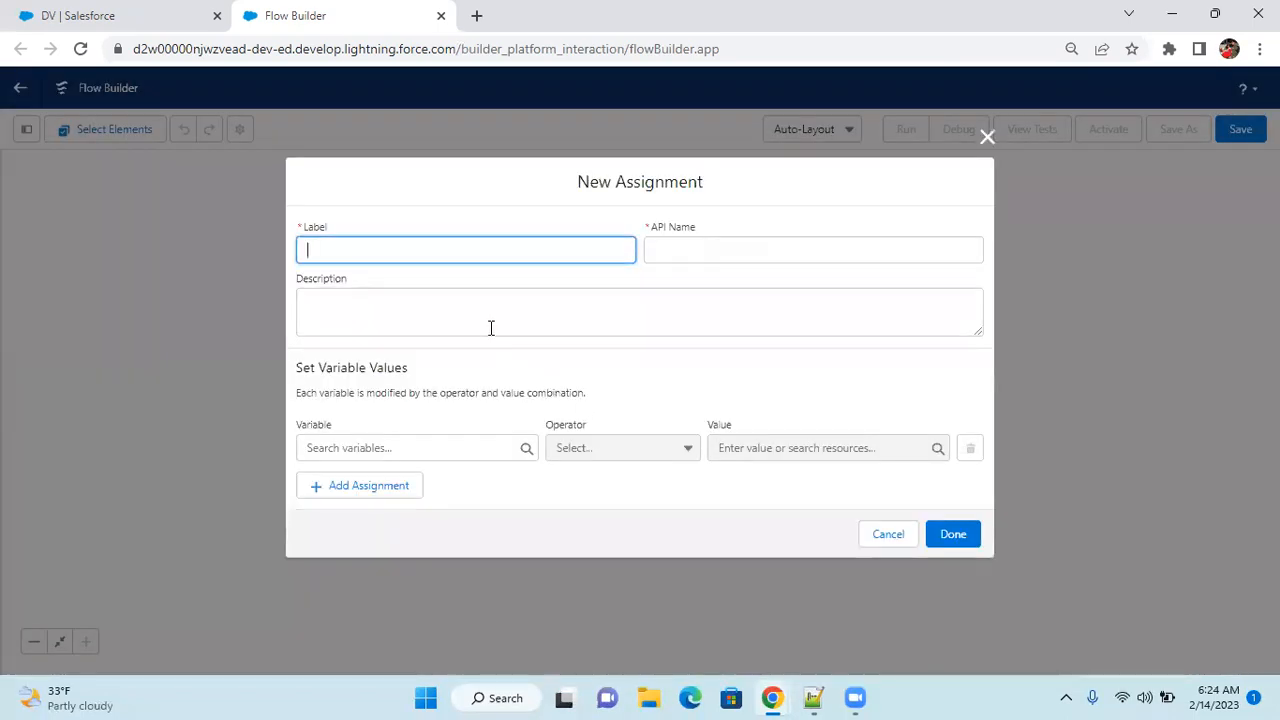
{"action": "type", "text": "Update Phone NUmber"}
{"action": "key", "text": "Tab"}
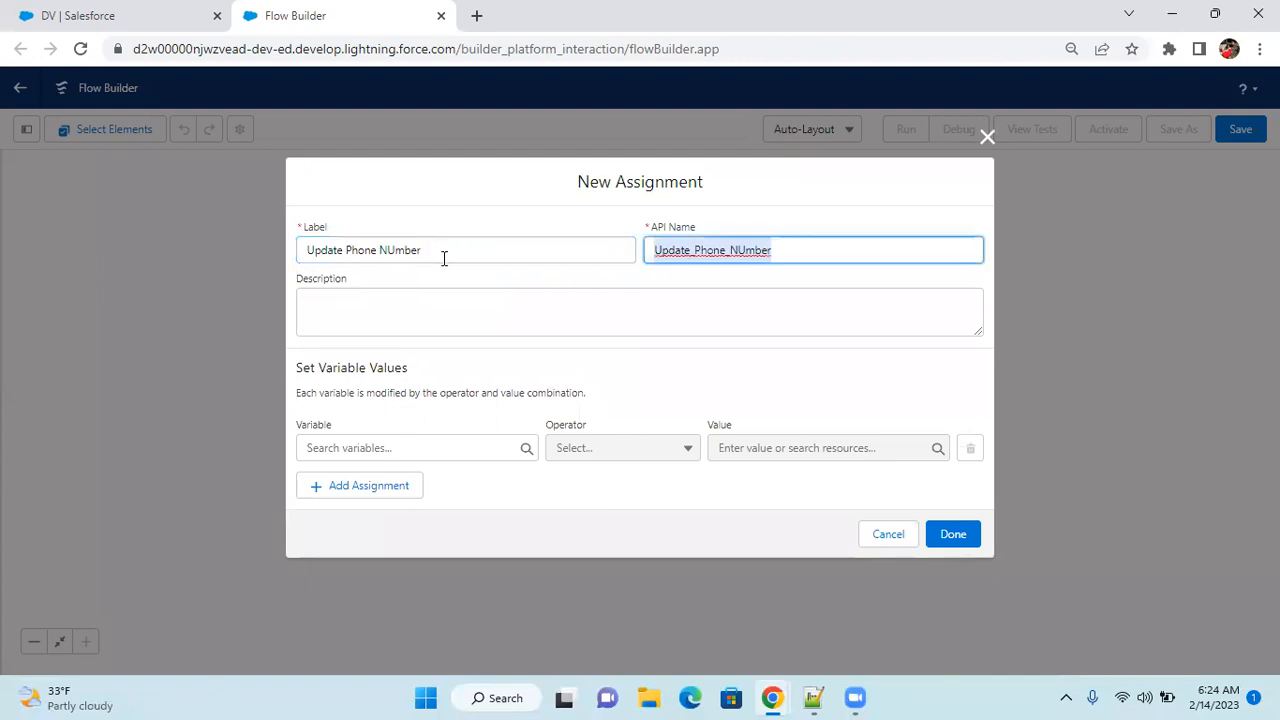
{"action": "left_click", "coordinate": [370, 449]}
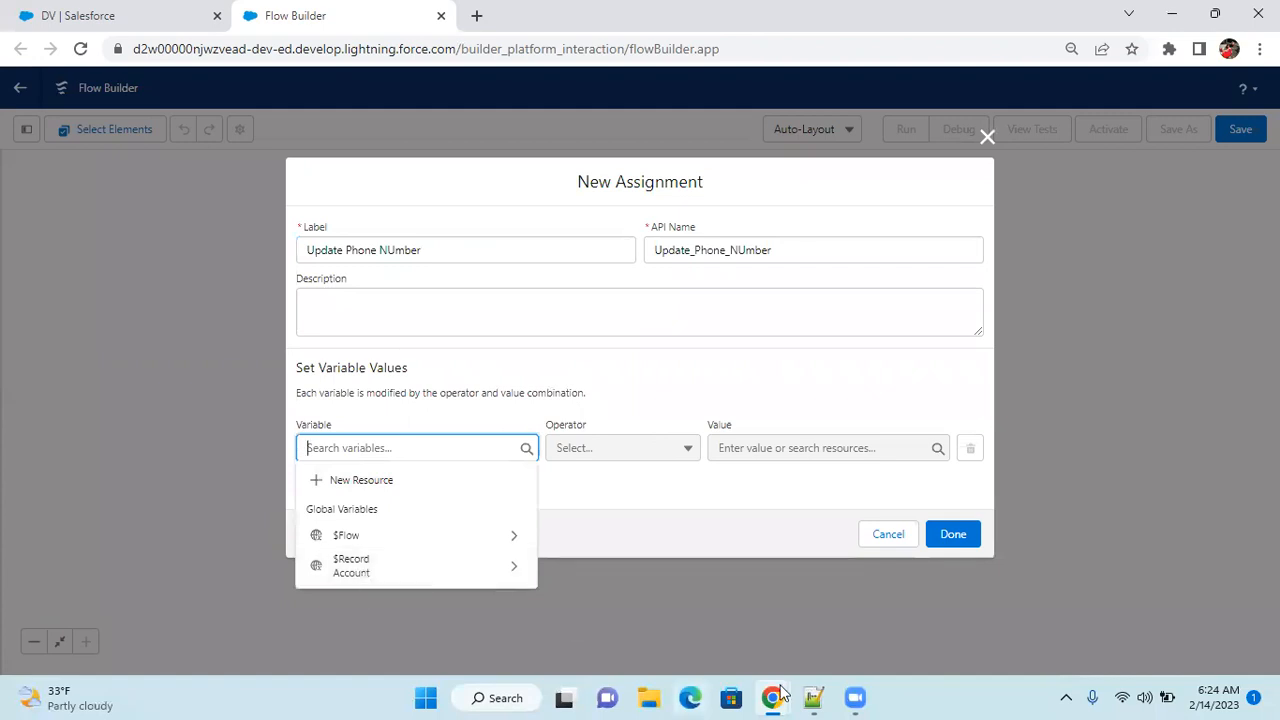
Switch to Notepad++ and add the heading "Record Trigger flow -" with numbered points "1. Object" and "2. Trigerring point".
{"action": "left_click", "coordinate": [812, 698]}
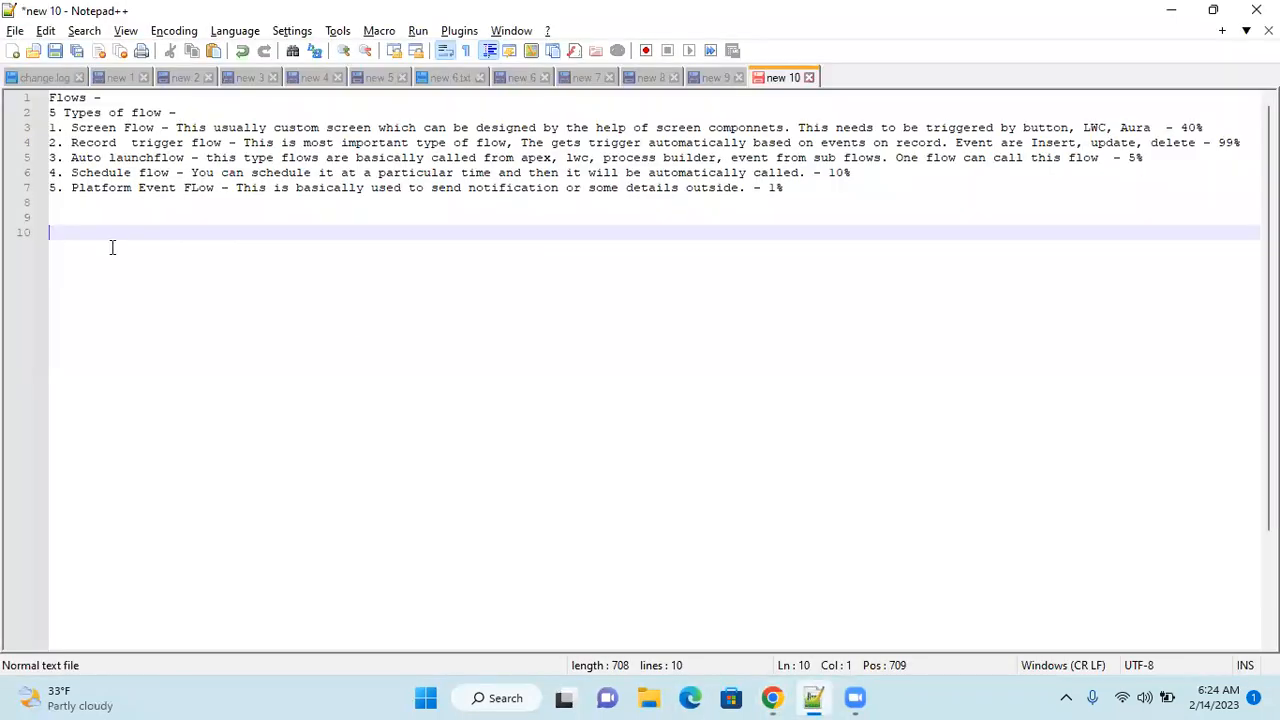
{"action": "type", "text": "Record Trigger flow -"}
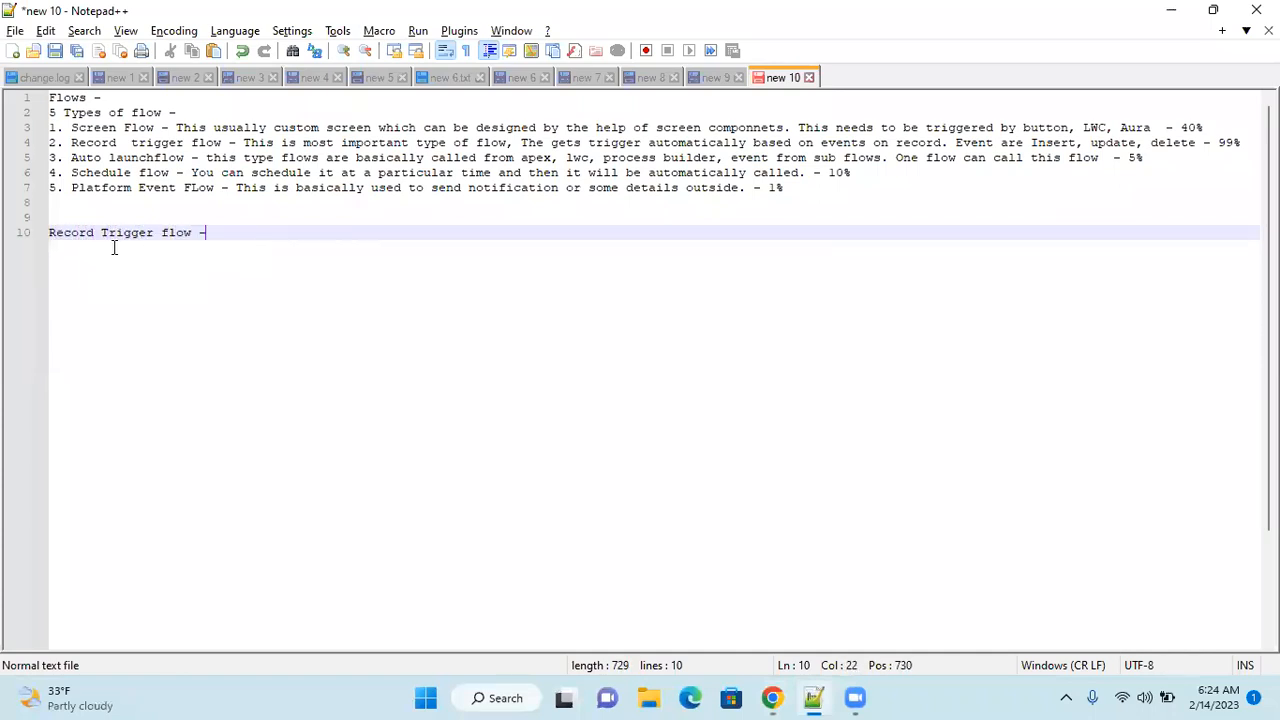
{"action": "key", "text": "Return"}
{"action": "type", "text": ". "}
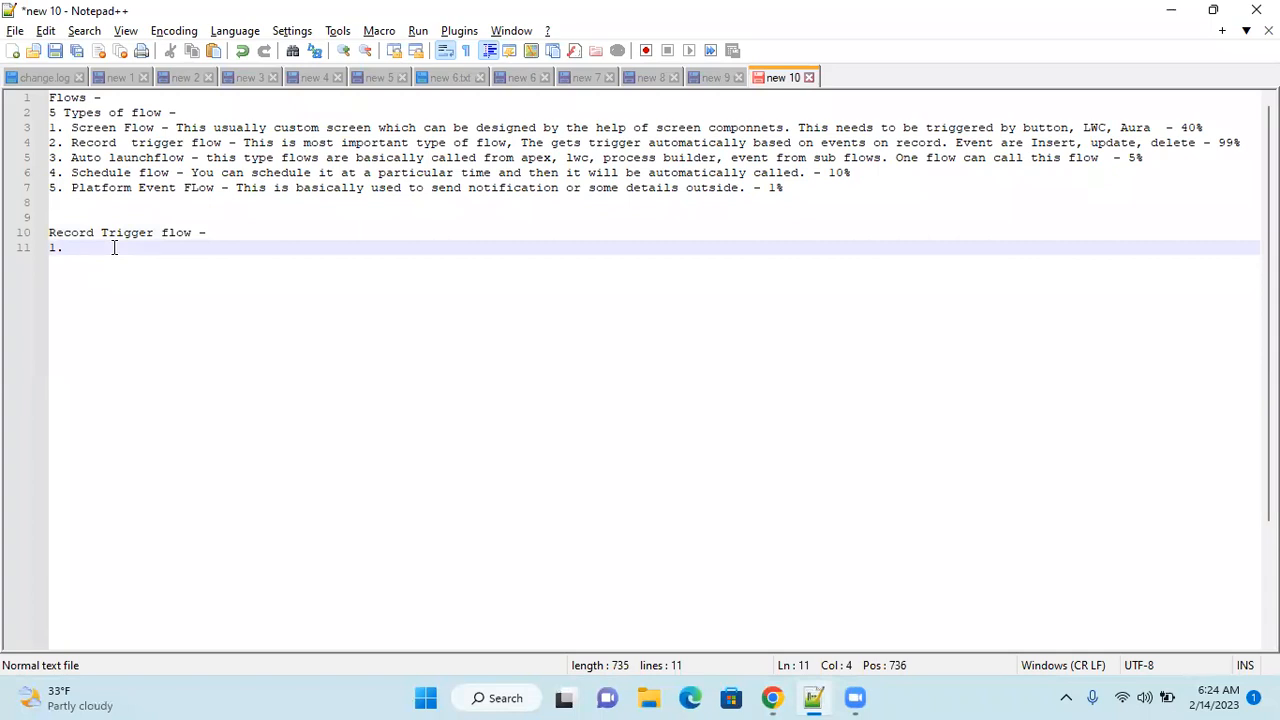
{"action": "type", "text": "Object"}
{"action": "key", "text": "Return"}
{"action": "type", "text": "2. "}
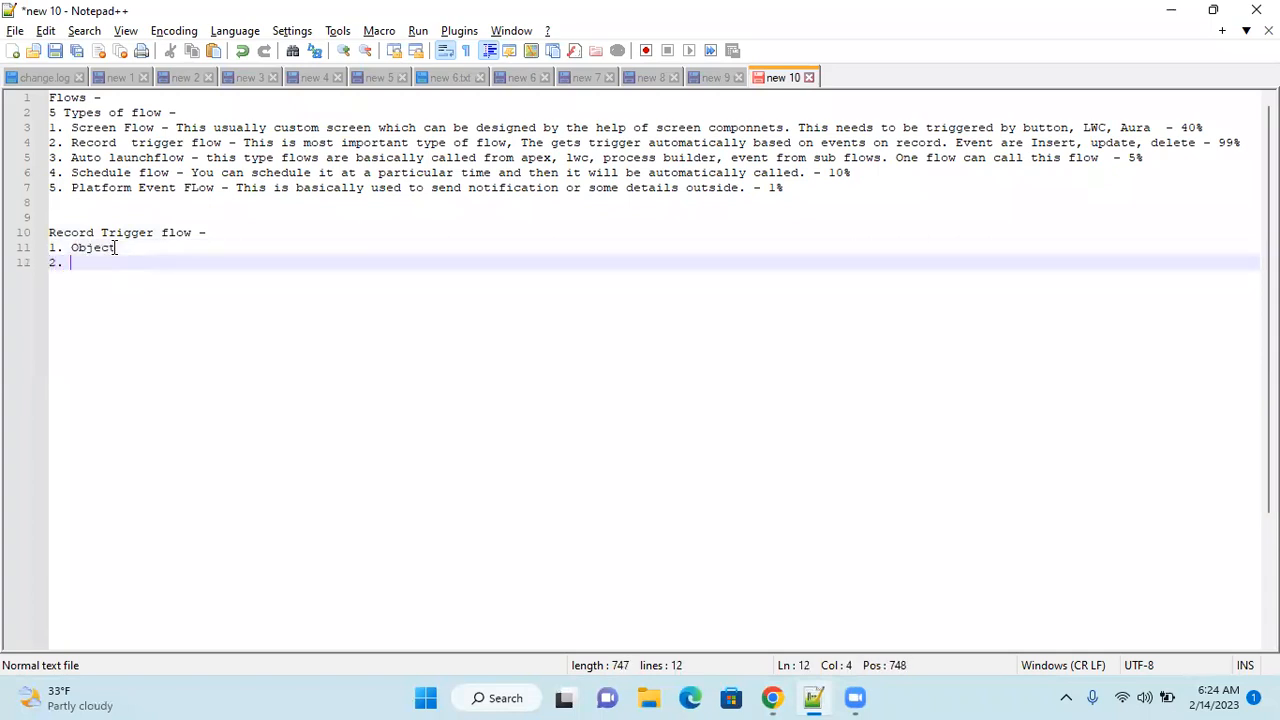
{"action": "type", "text": "Tri"}
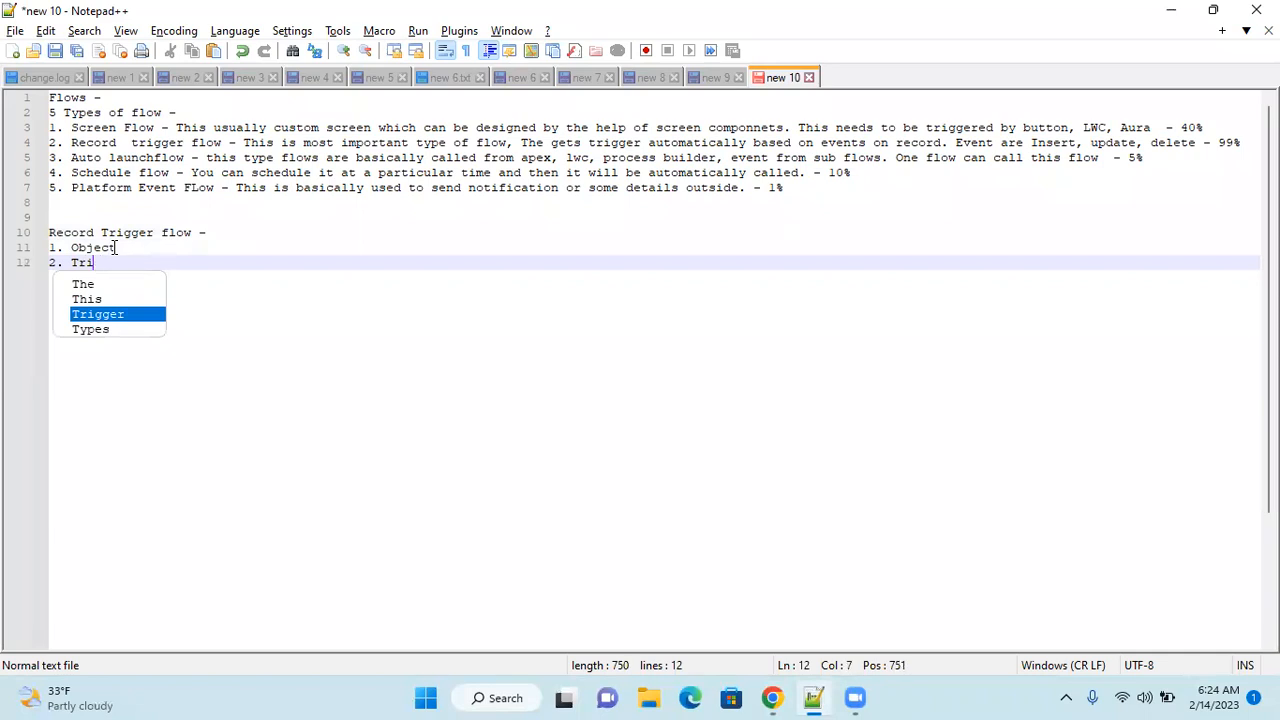
{"action": "type", "text": "ggerring poin"}
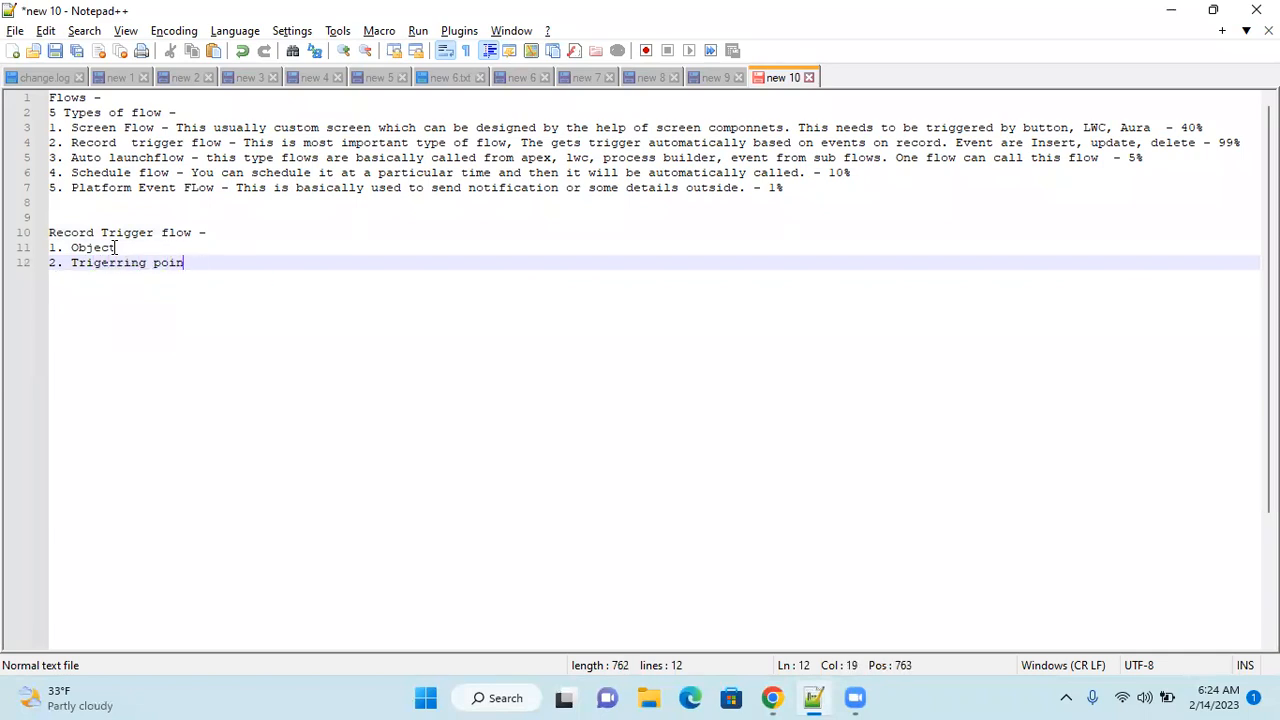
{"action": "type", "text": "t"}
Add the points "3. COnditions" and "4. Before or after" to the Record Trigger flow list.
{"action": "key", "text": "Return"}
{"action": "type", "text": "3. "}
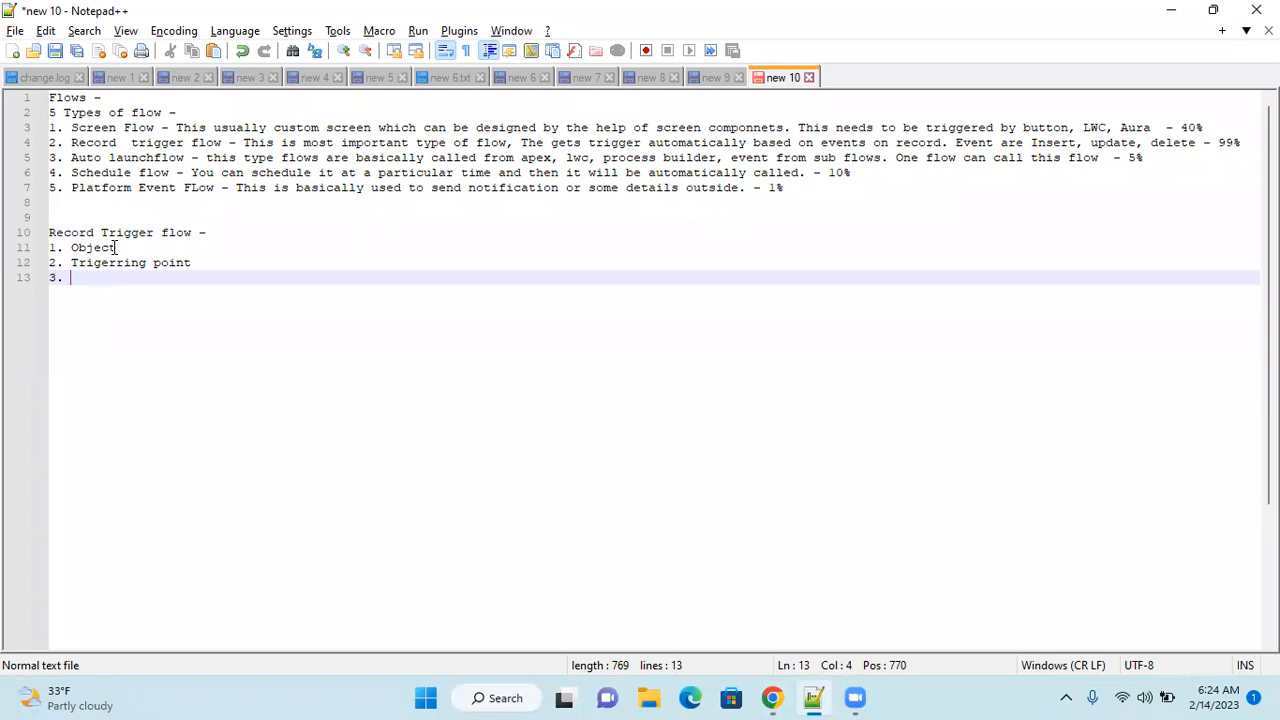
{"action": "type", "text": "COnditions"}
{"action": "key", "text": "Return"}
{"action": "type", "text": "4. "}
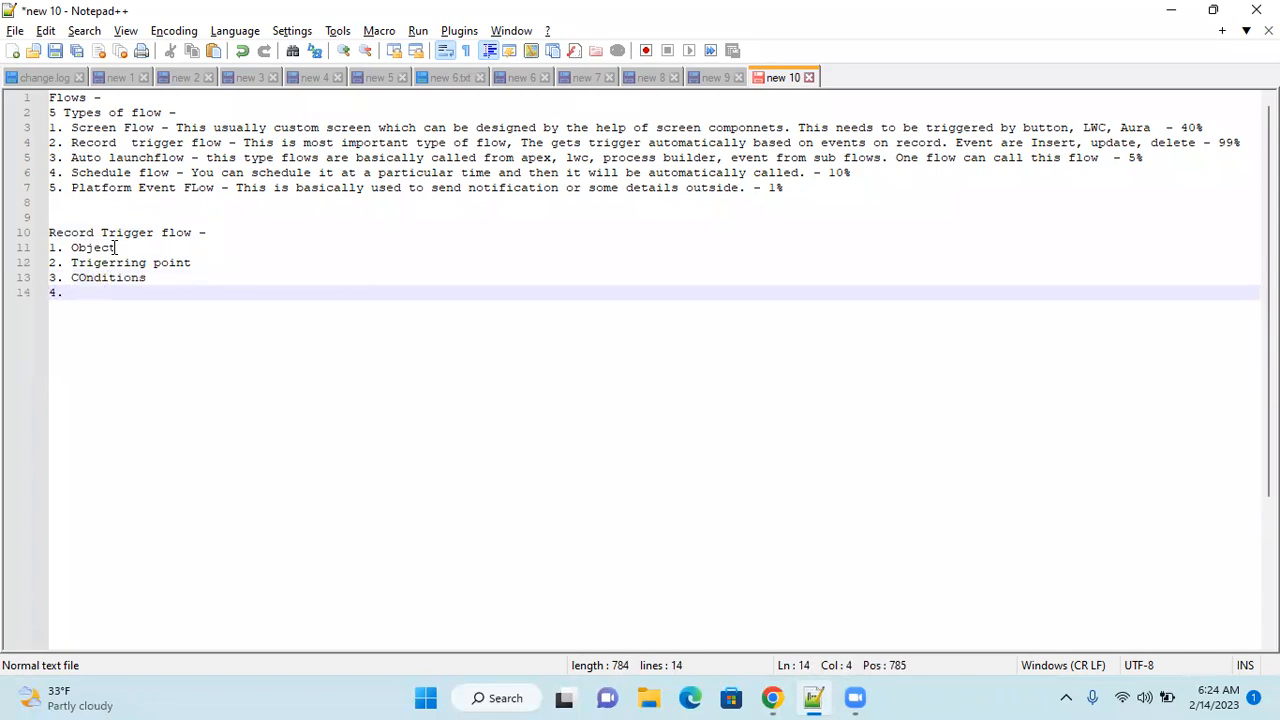
{"action": "type", "text": "Before or after"}
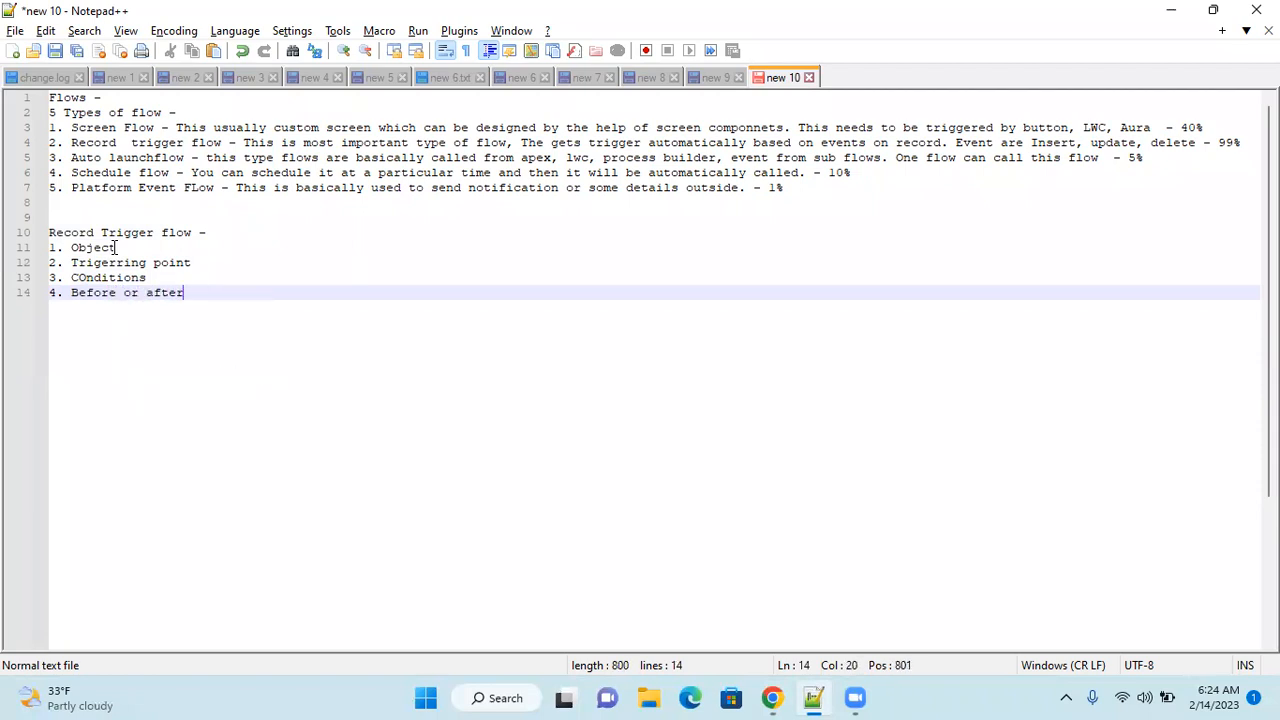
Below the list, leave a blank line and add a row of twelve asterisks followed by a "Key points" line.
{"action": "key", "text": "Return"}
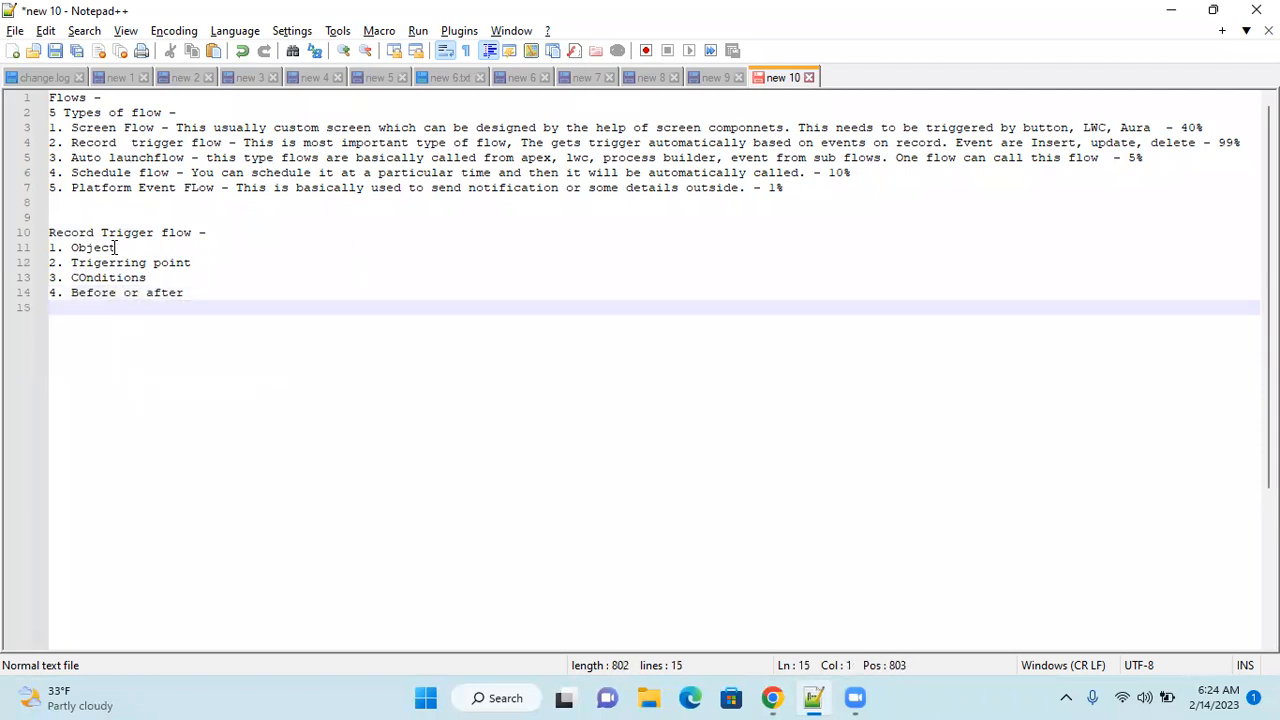
{"action": "key", "text": "Return"}
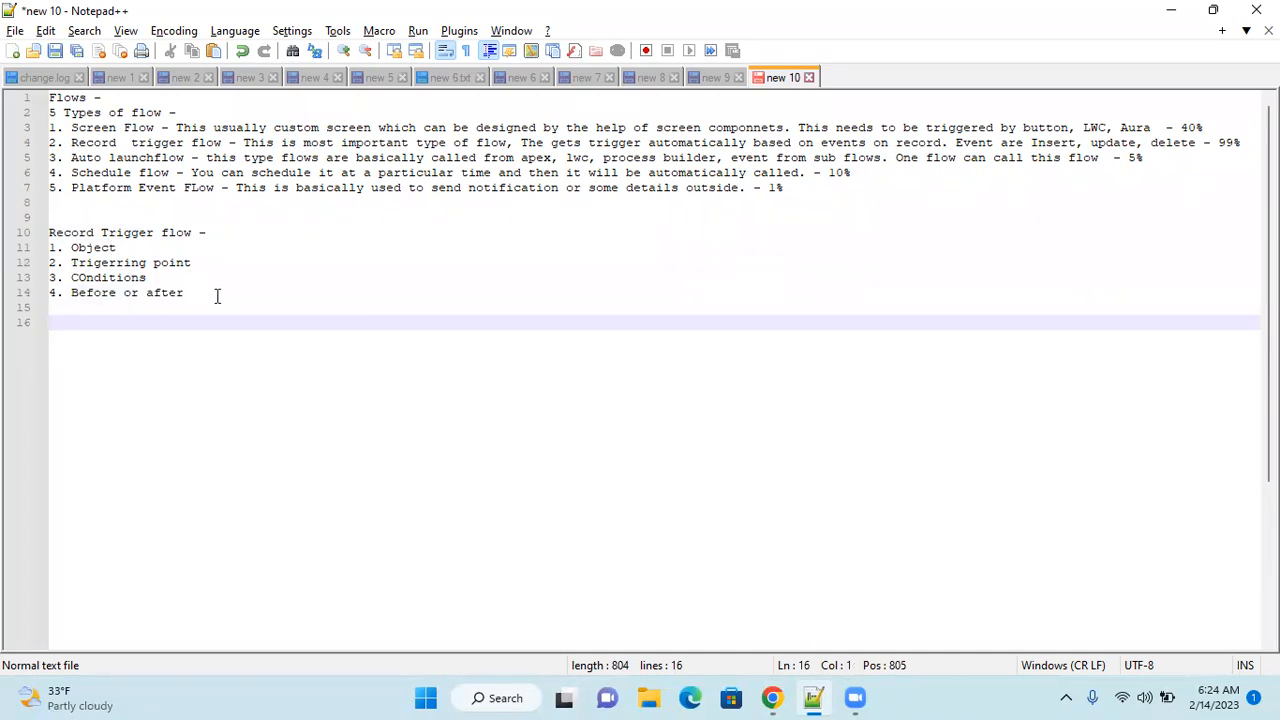
{"action": "type", "text": "************"}
{"action": "key", "text": "Return"}
{"action": "type", "text": "Key points "}
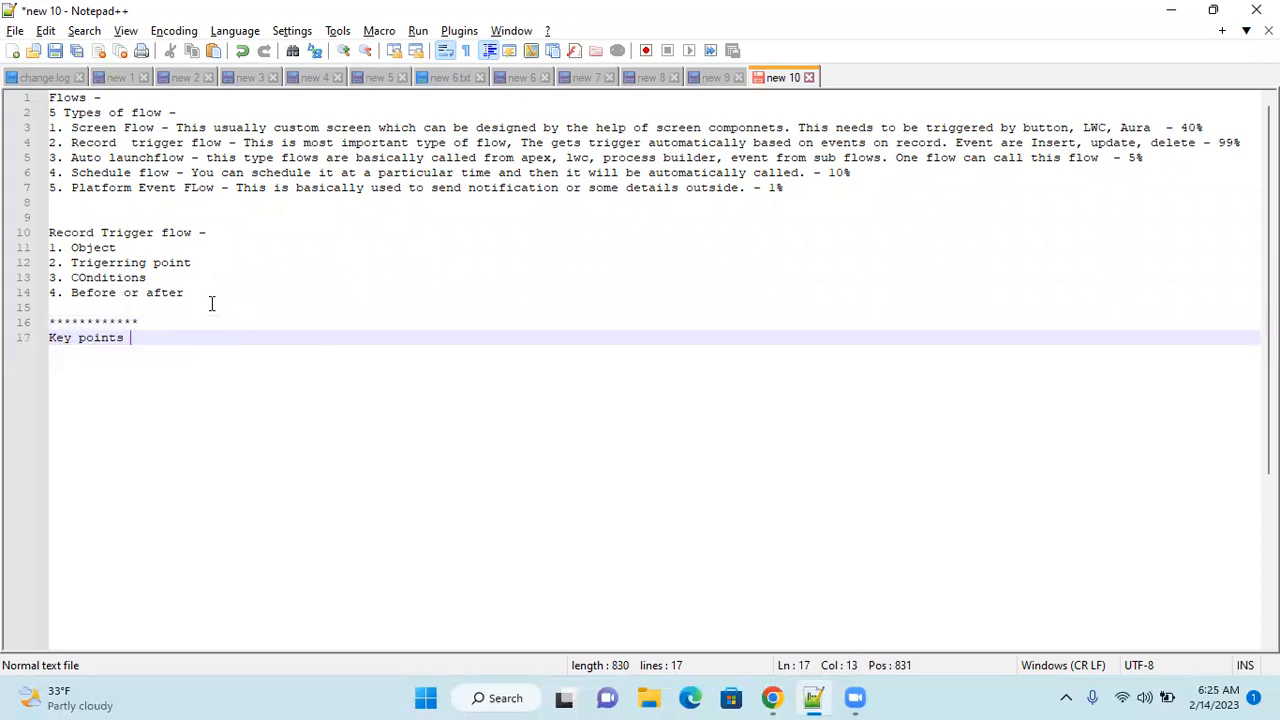
After "Key points", write "- New version of record will be preent in $Record" and start a new line.
{"action": "type", "text": "- New version of rec"}
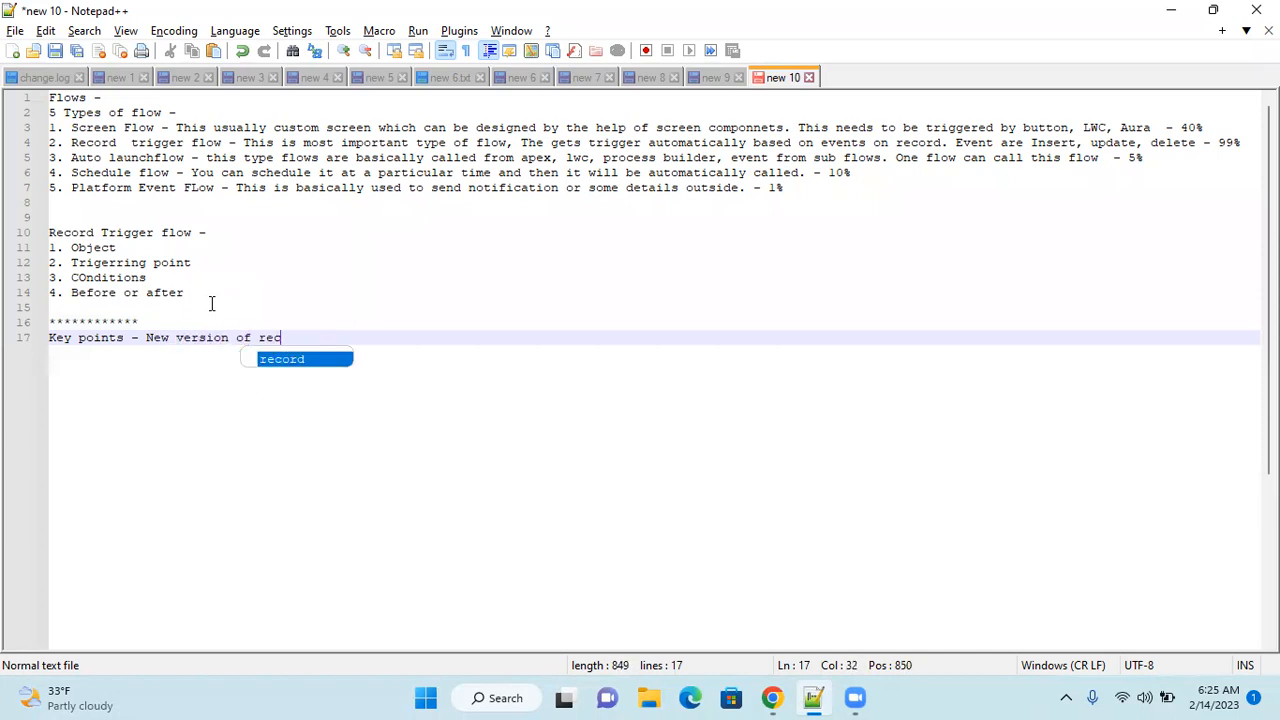
{"action": "type", "text": "ord will be pre"}
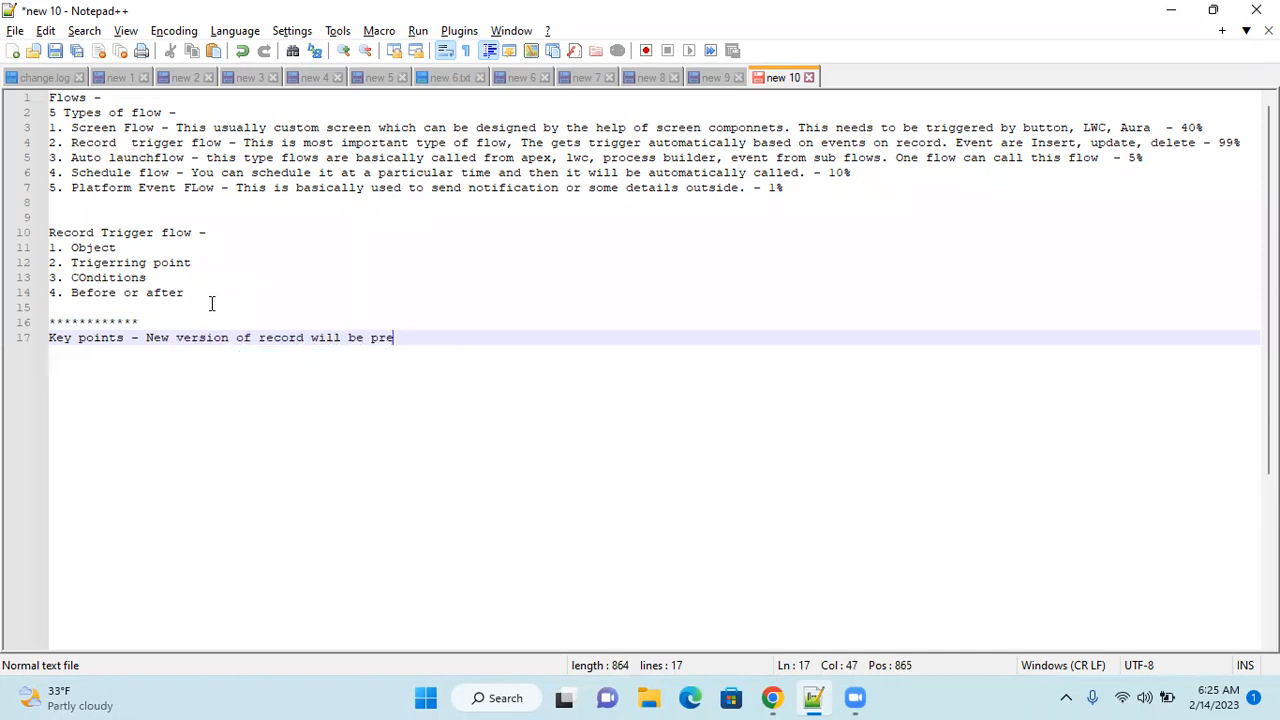
{"action": "type", "text": "ent in $record"}
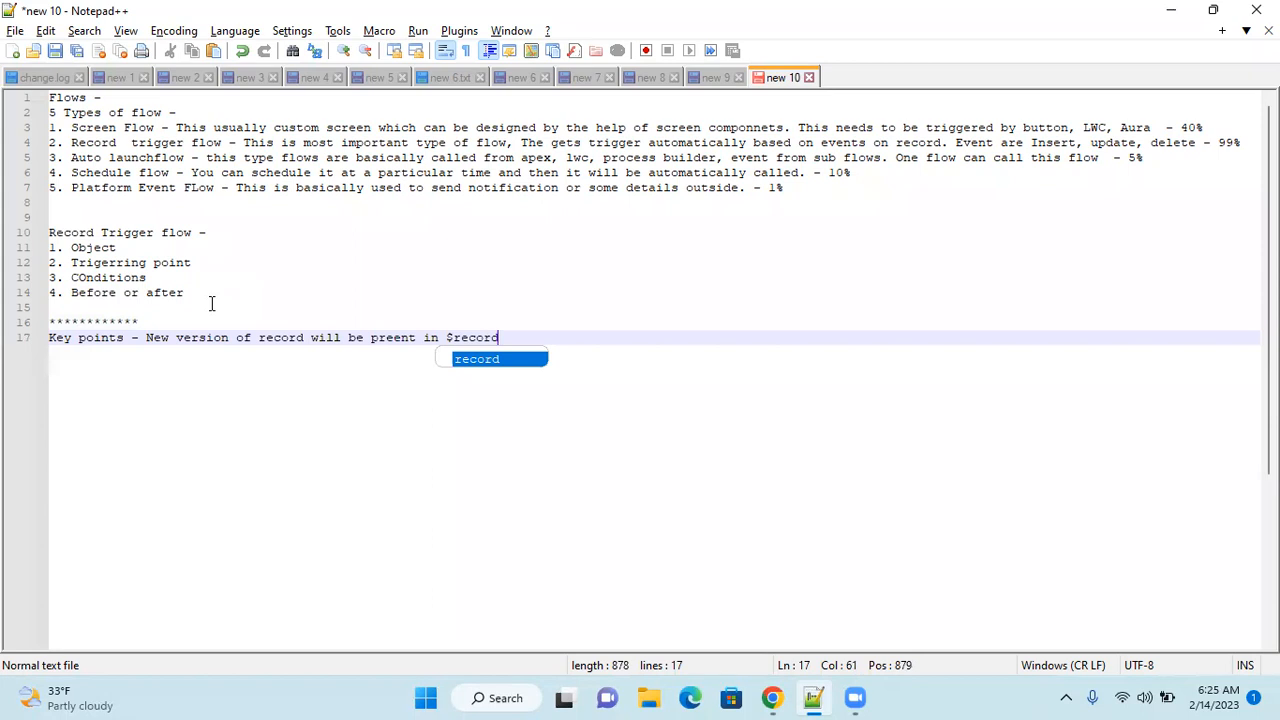
{"action": "key", "text": "BackSpace"}
{"action": "key", "text": "BackSpace"}
{"action": "key", "text": "BackSpace"}
{"action": "key", "text": "BackSpace"}
{"action": "key", "text": "BackSpace"}
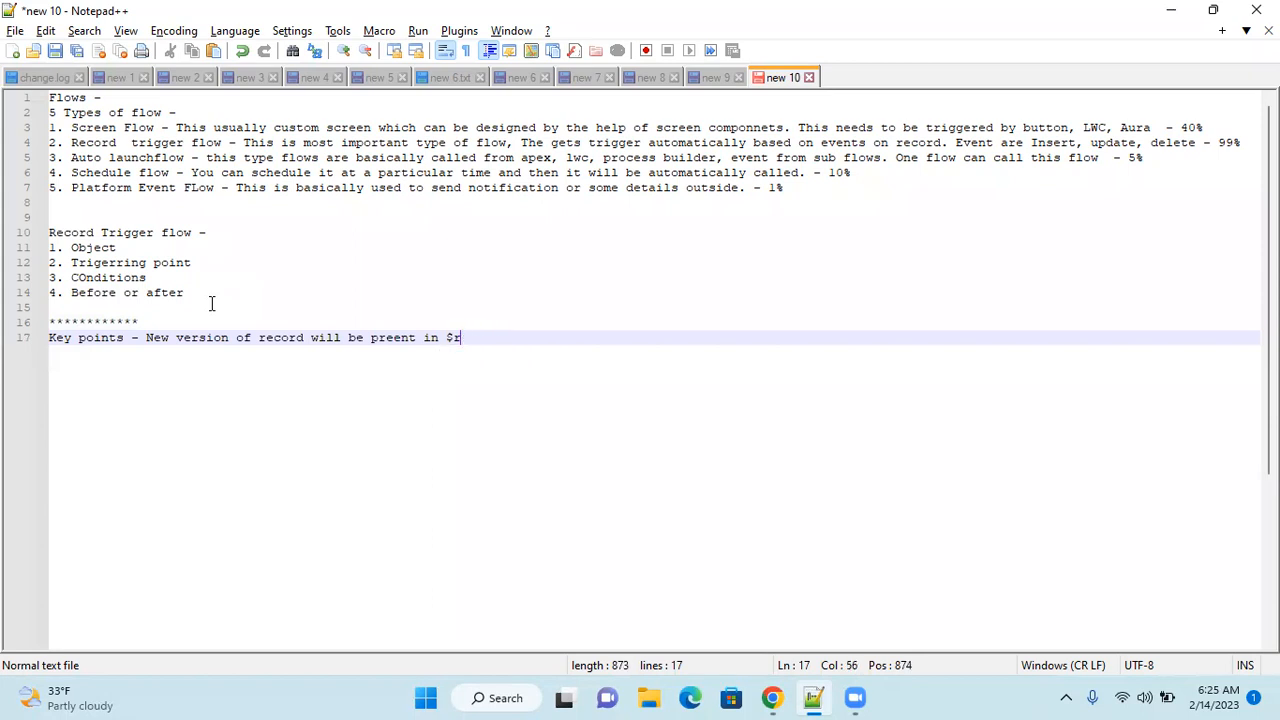
{"action": "type", "text": "Record"}
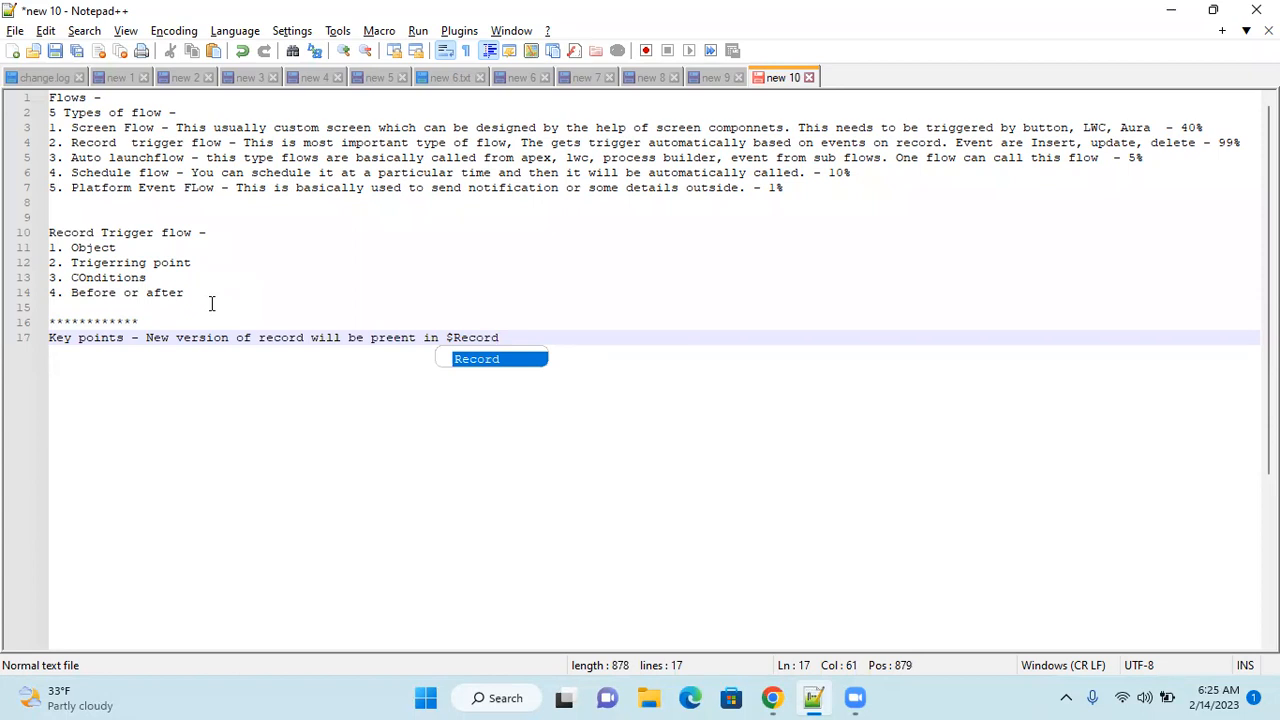
{"action": "key", "text": "Escape"}
{"action": "key", "text": "Return"}
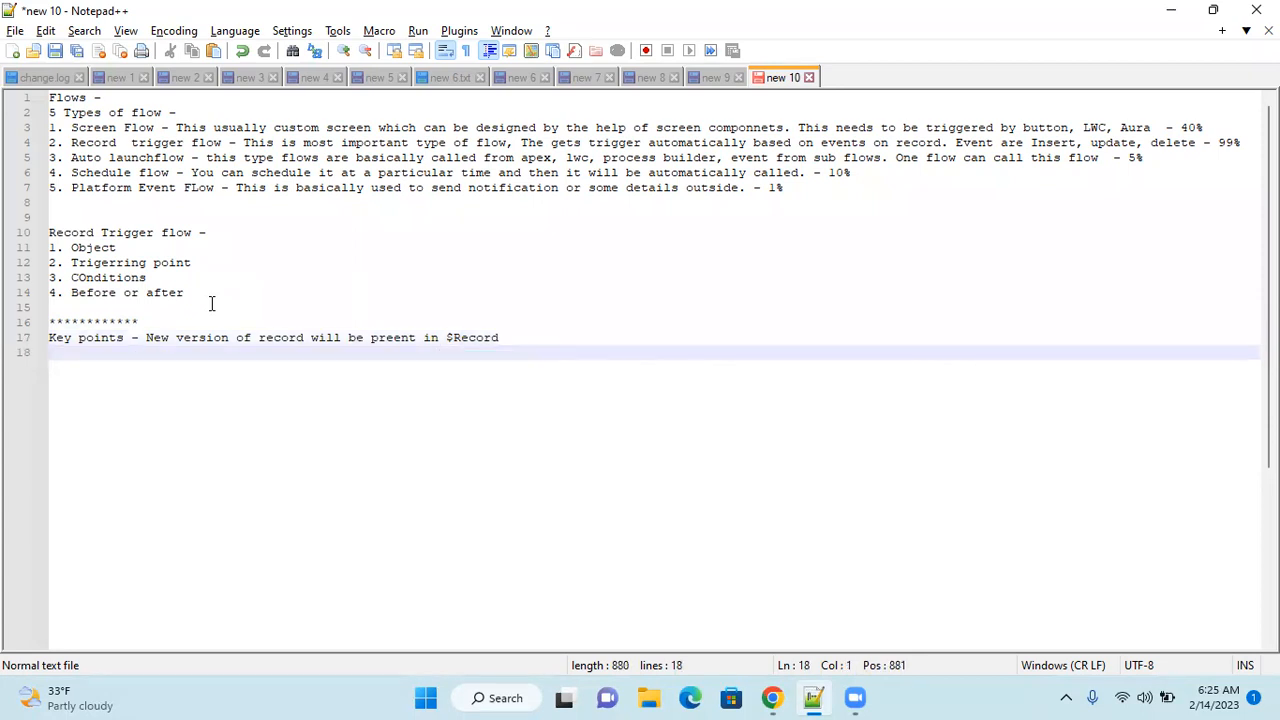
Move the "New version of record" sentence onto its own line under "Key points -" and number it "1.".
{"action": "left_click", "coordinate": [146, 337]}
{"action": "key", "text": "Return"}
{"action": "type", "text": "1."}
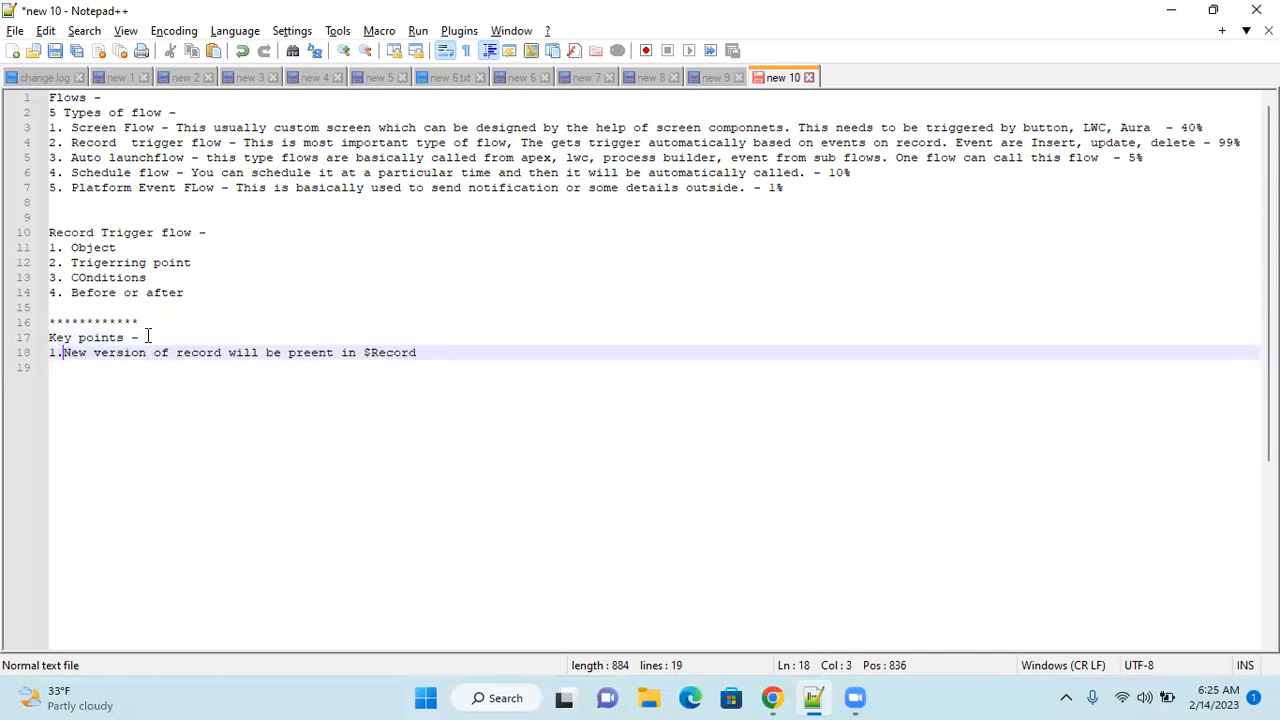
Add the key point "2. FOr Before(fast field update)" on a new line below the first key point.
{"action": "left_click", "coordinate": [434, 353]}
{"action": "key", "text": "Return"}
{"action": "type", "text": "2. FOr Before"}
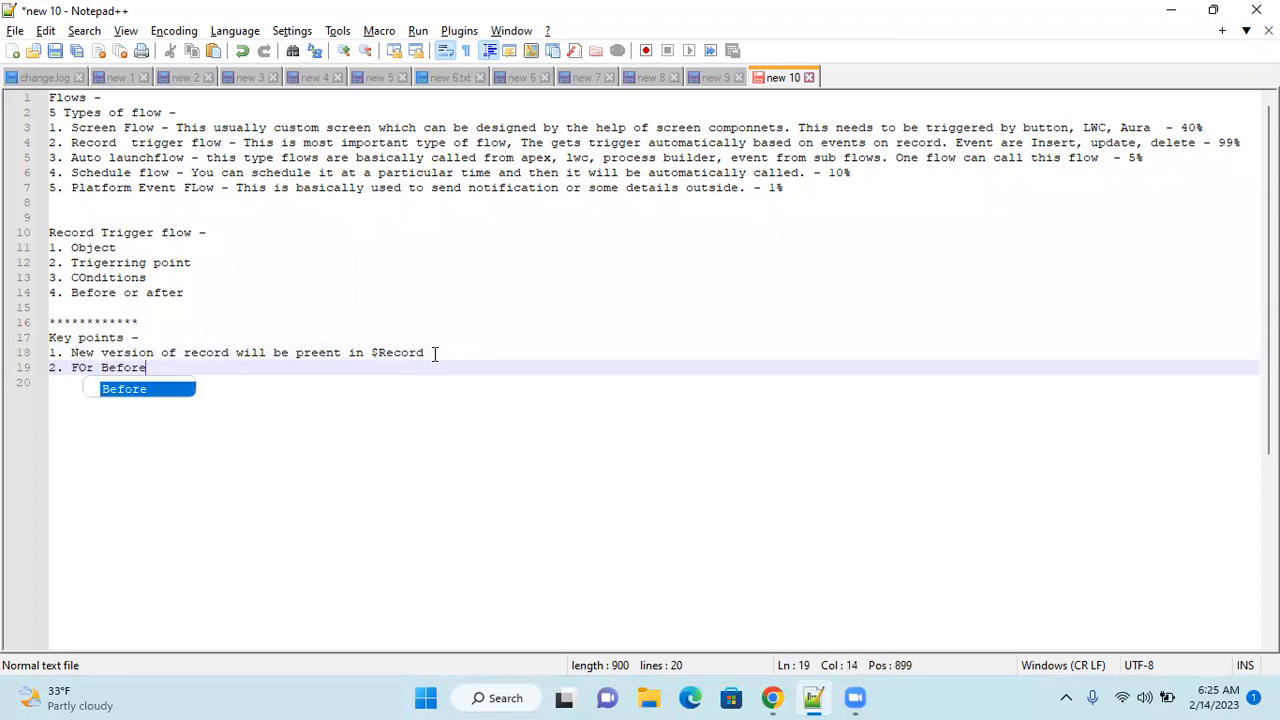
{"action": "type", "text": "()"}
{"action": "key", "text": "Left"}
{"action": "type", "text": "fast field "}
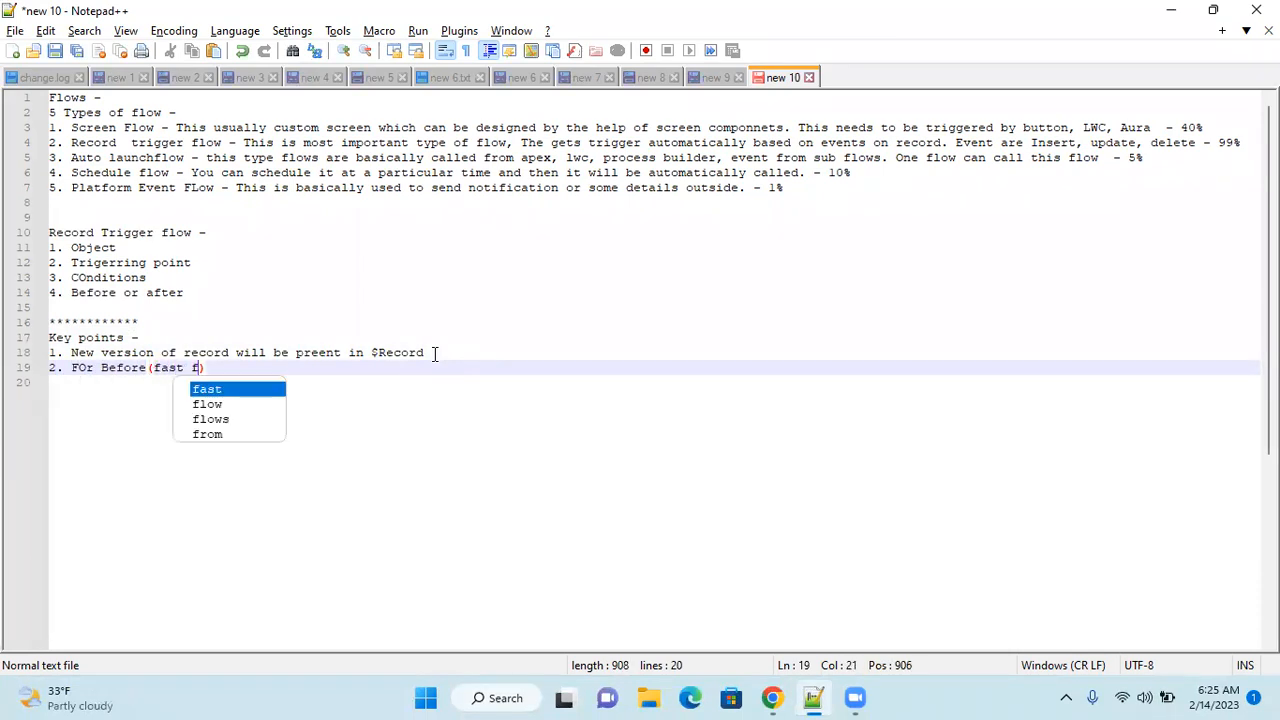
{"action": "type", "text": "update"}
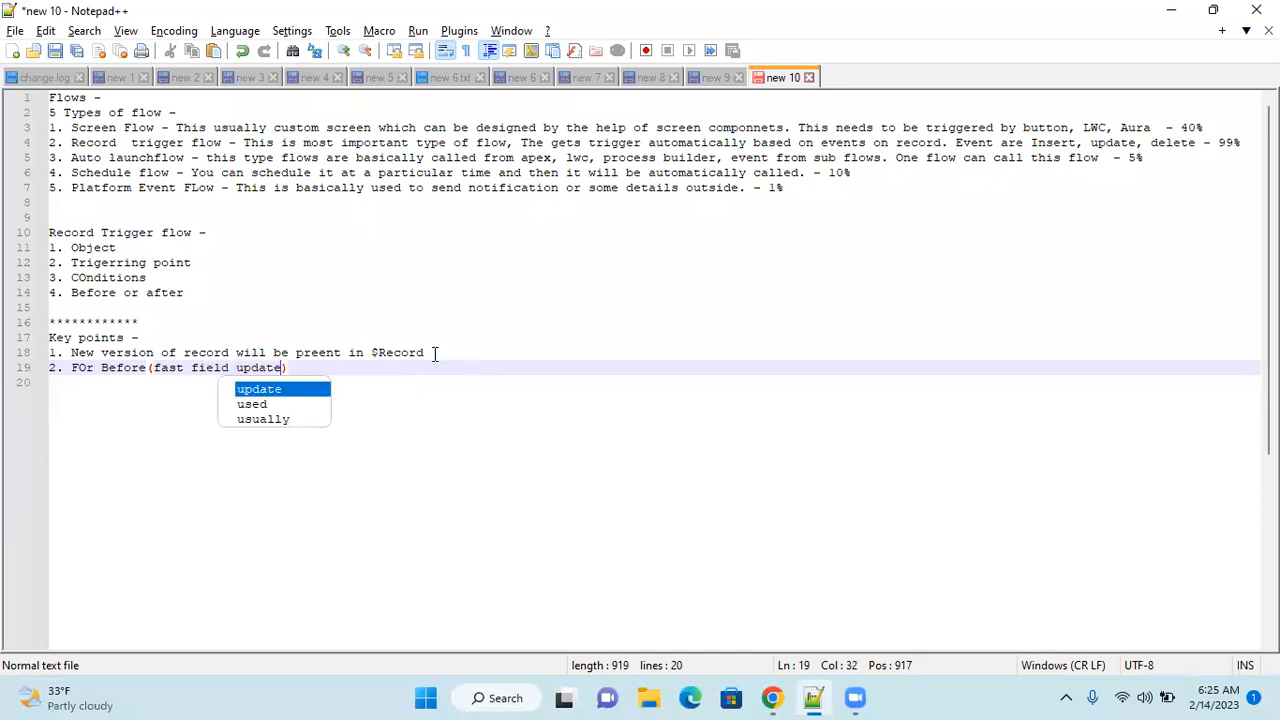
{"action": "key", "text": "Right"}
Complete the second key point with "= NO DML required(Update component is not required use assignment)".
{"action": "type", "text": "=  NO "}
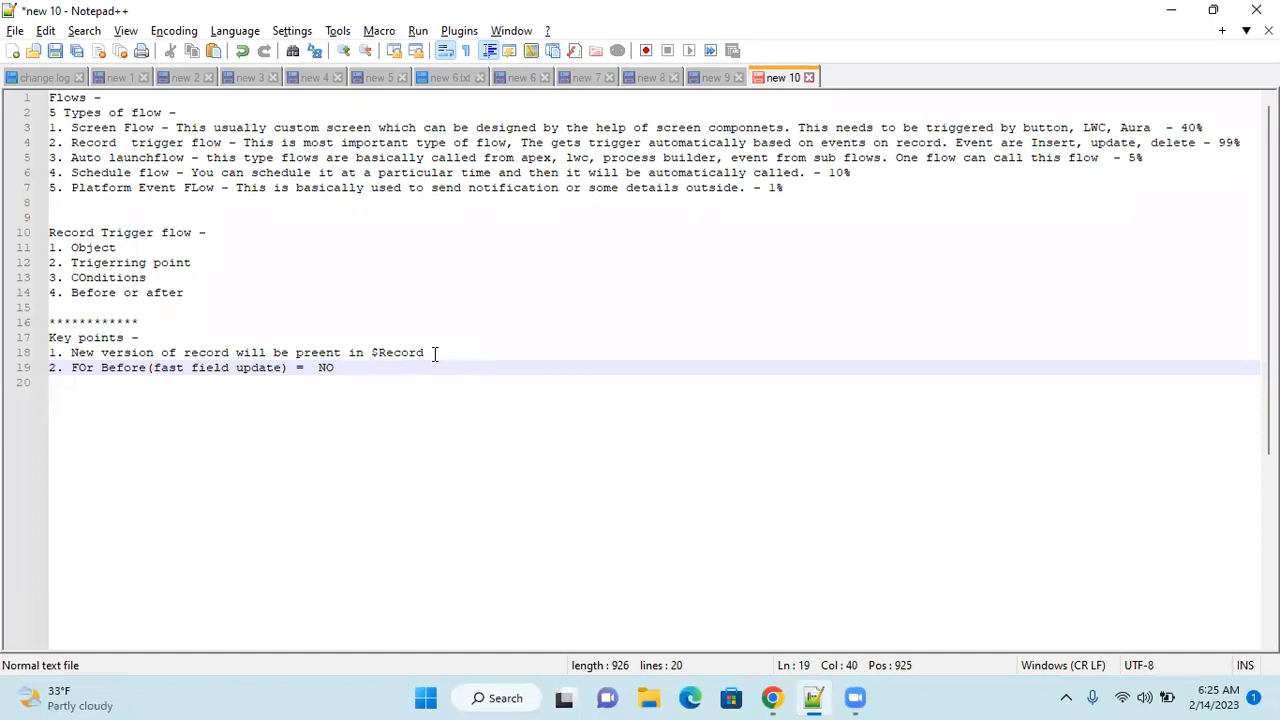
{"action": "type", "text": "DML require"}
{"action": "type", "text": "d"}
{"action": "type", "text": "()"}
{"action": "type", "text": "C"}
{"action": "key", "text": "BackSpace"}
{"action": "type", "text": "Update"}
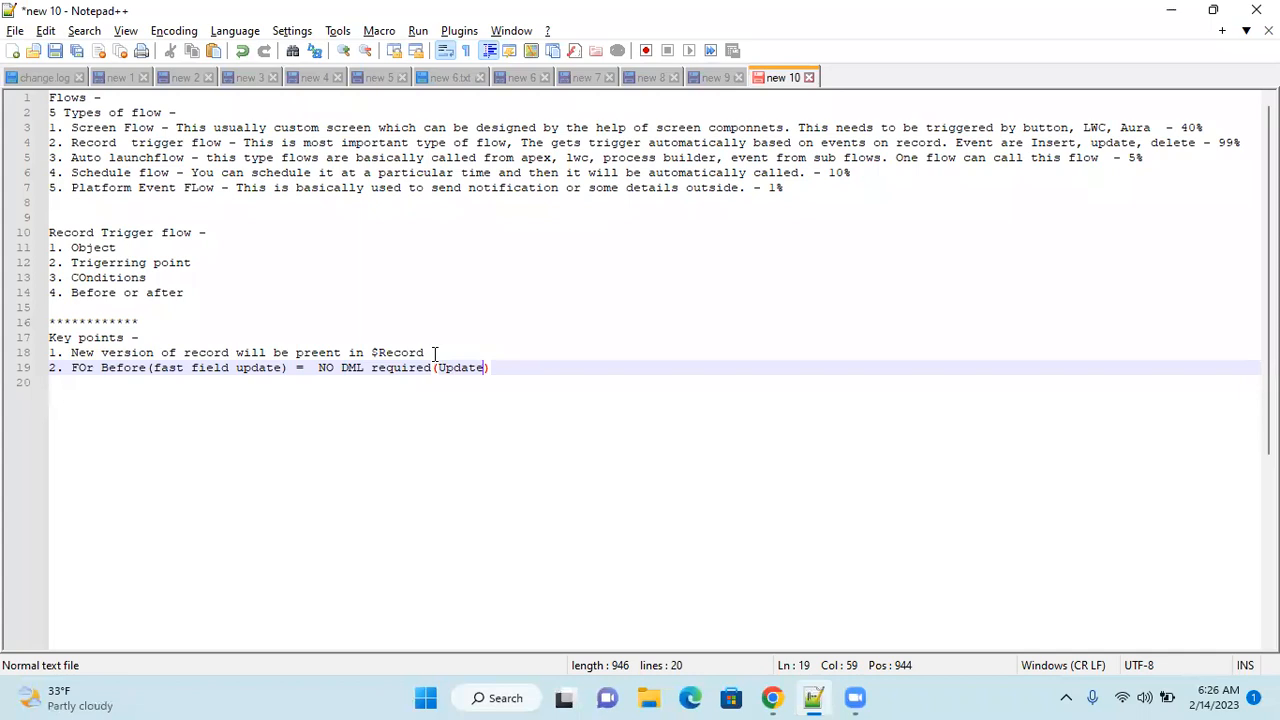
{"action": "type", "text": "component is n"}
{"action": "type", "text": "ot required use a"}
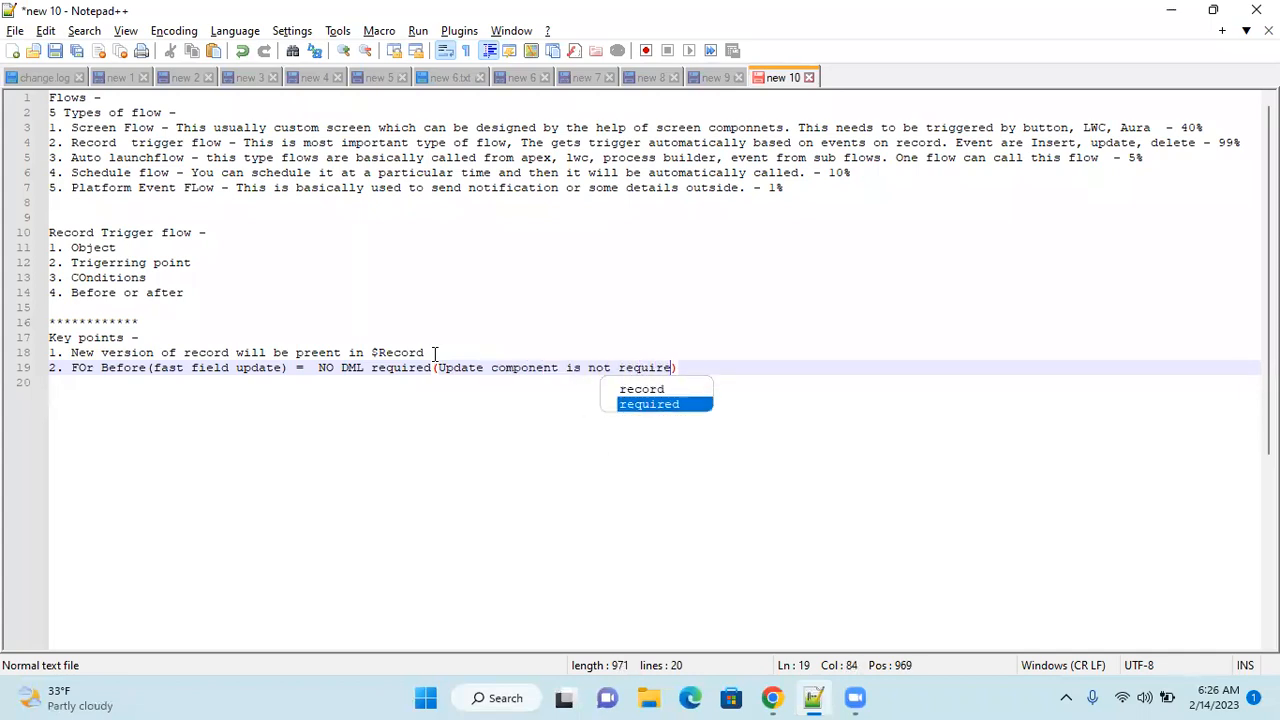
{"action": "type", "text": "ssignment"}
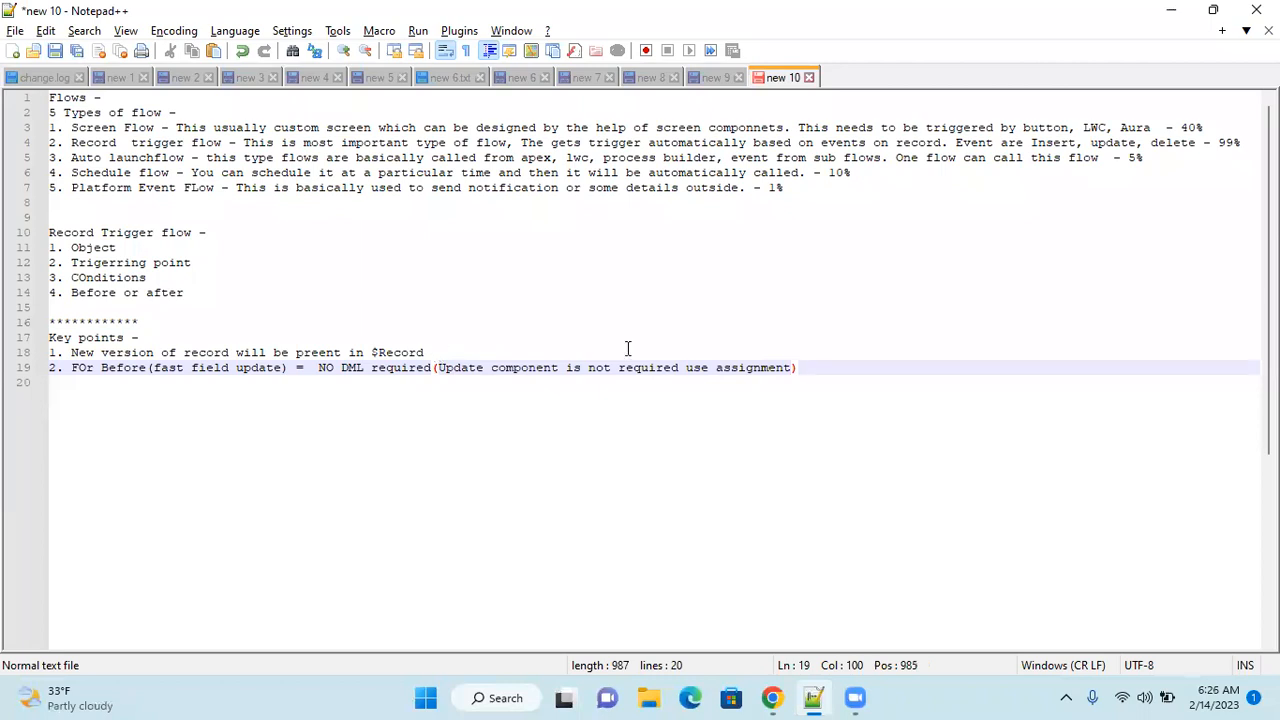
Switch to Flow Builder in Chrome and set the new assignment's variable to the Phone field of $Record.
{"action": "key", "text": "alt+Tab"}
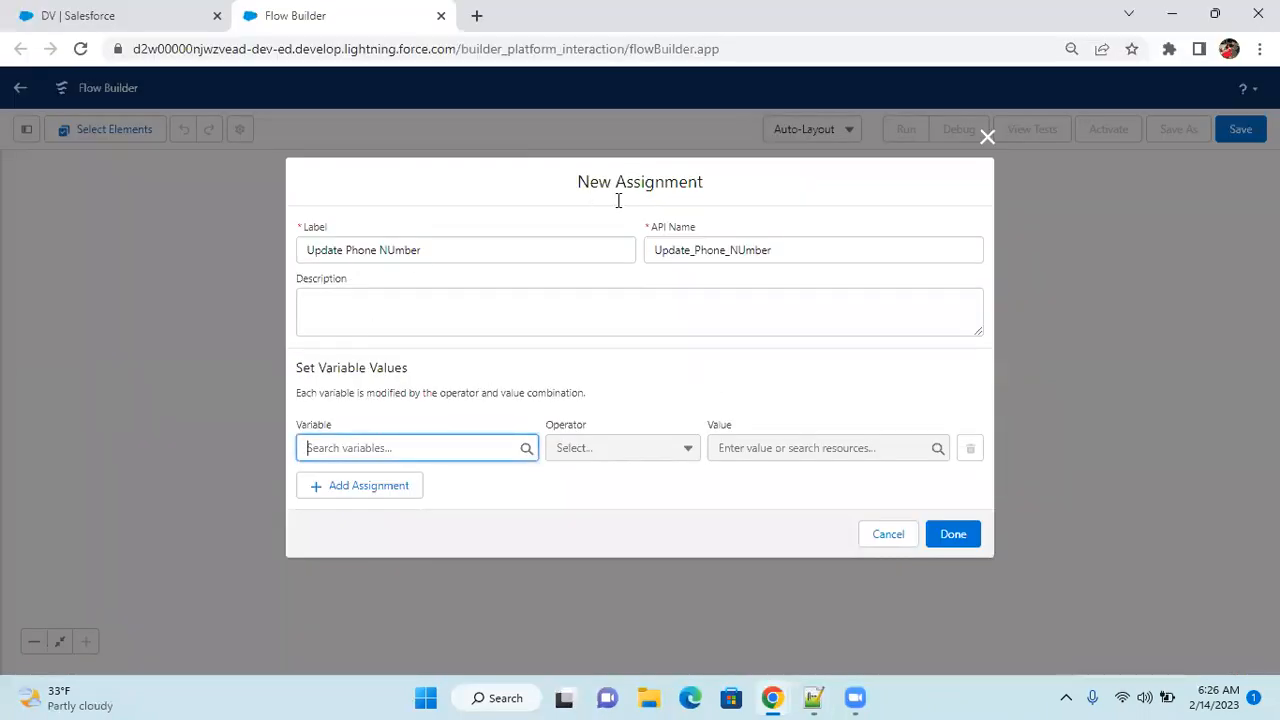
{"action": "left_click", "coordinate": [416, 448]}
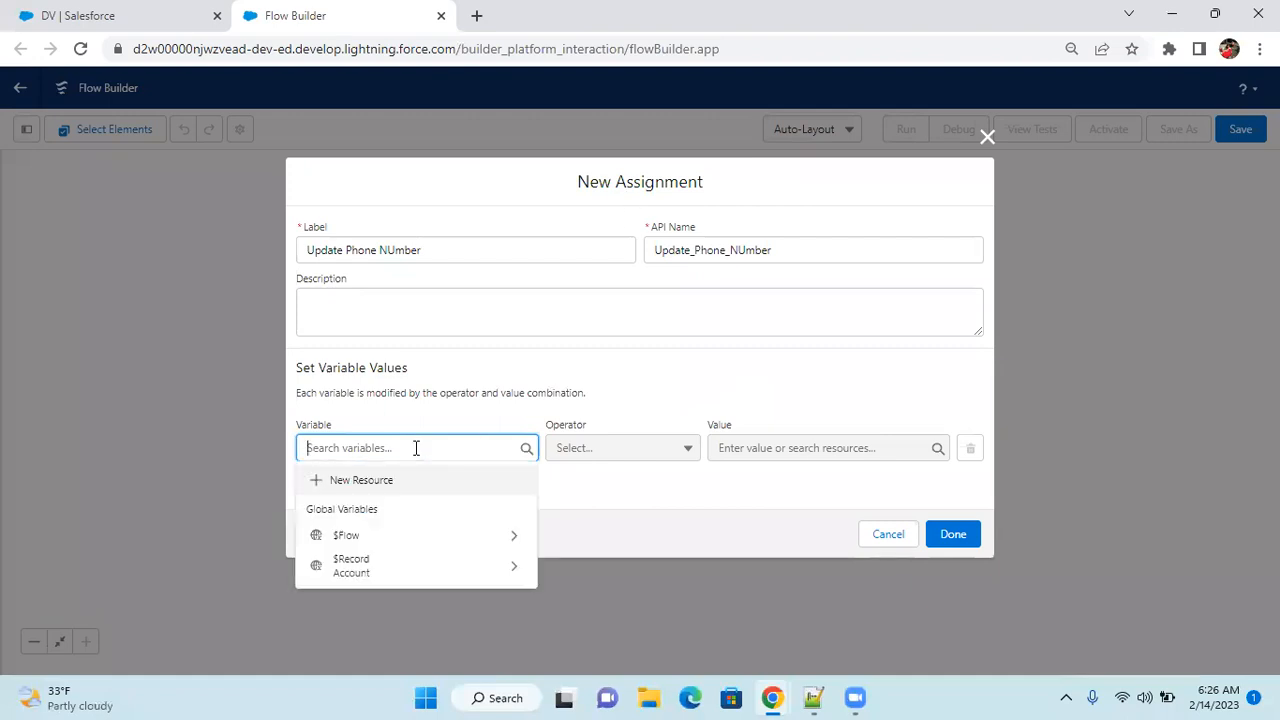
{"action": "left_click", "coordinate": [366, 566]}
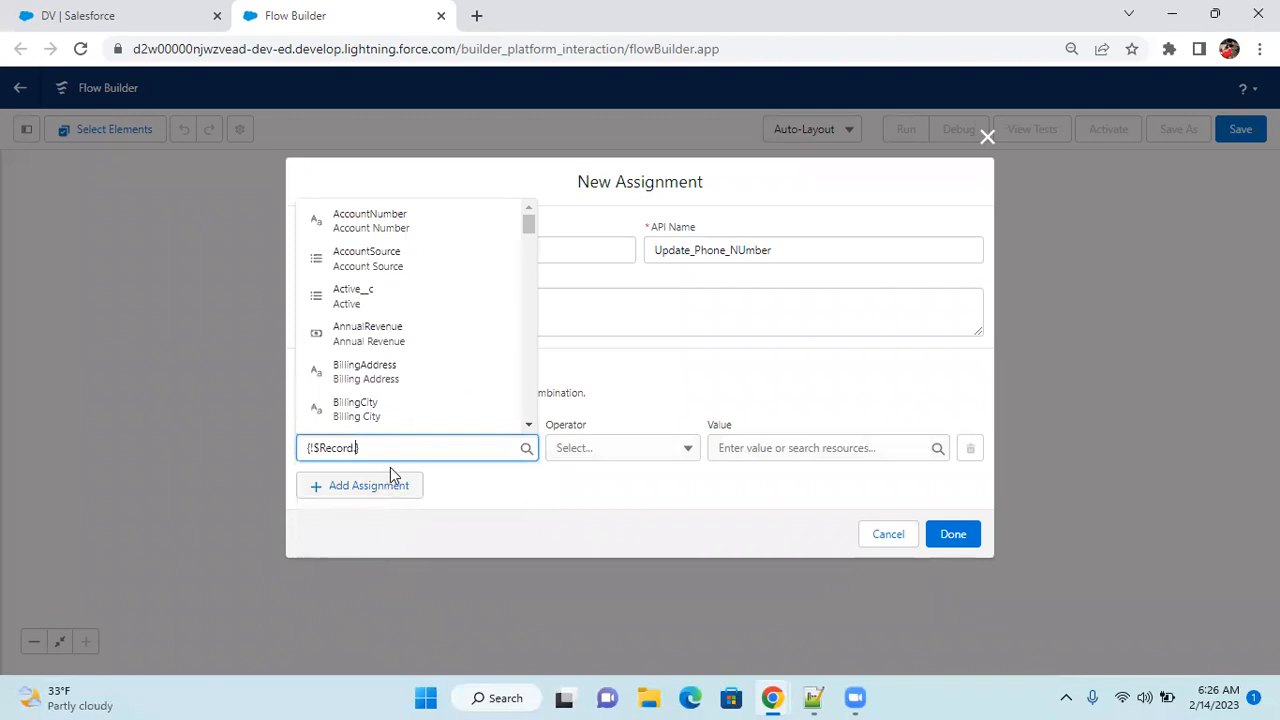
{"action": "type", "text": ".phone"}
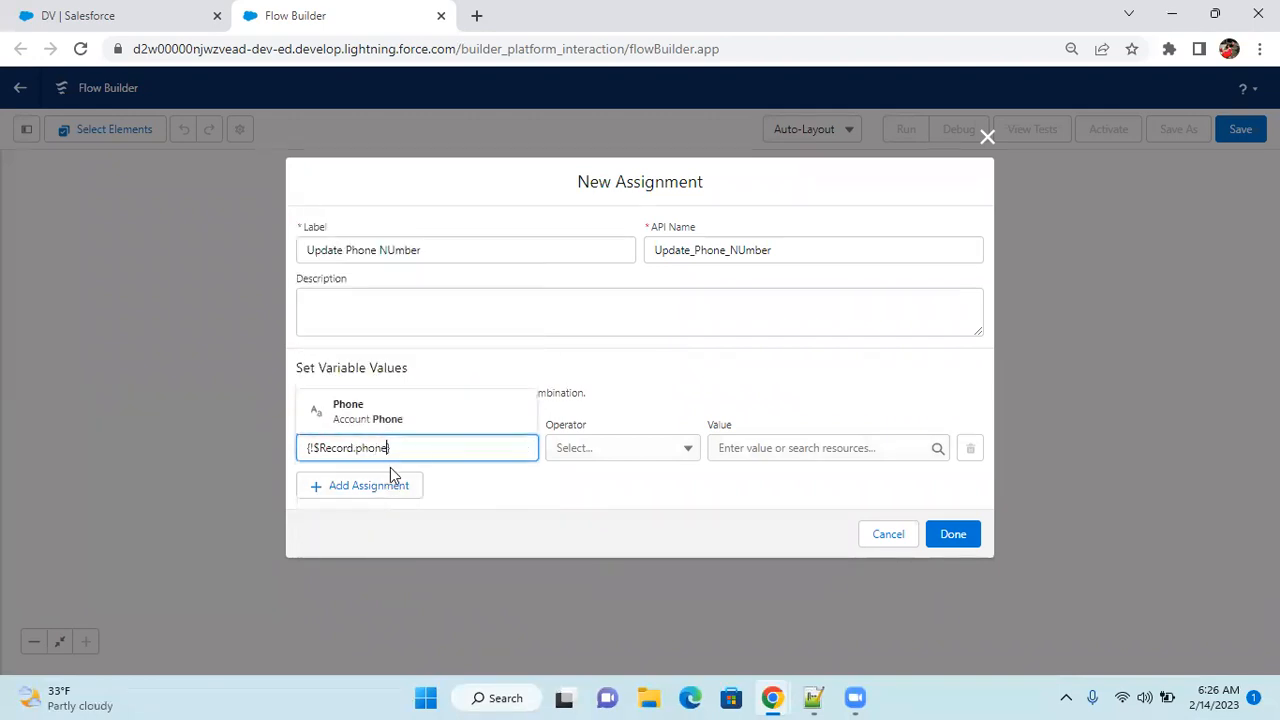
{"action": "left_click", "coordinate": [372, 416]}
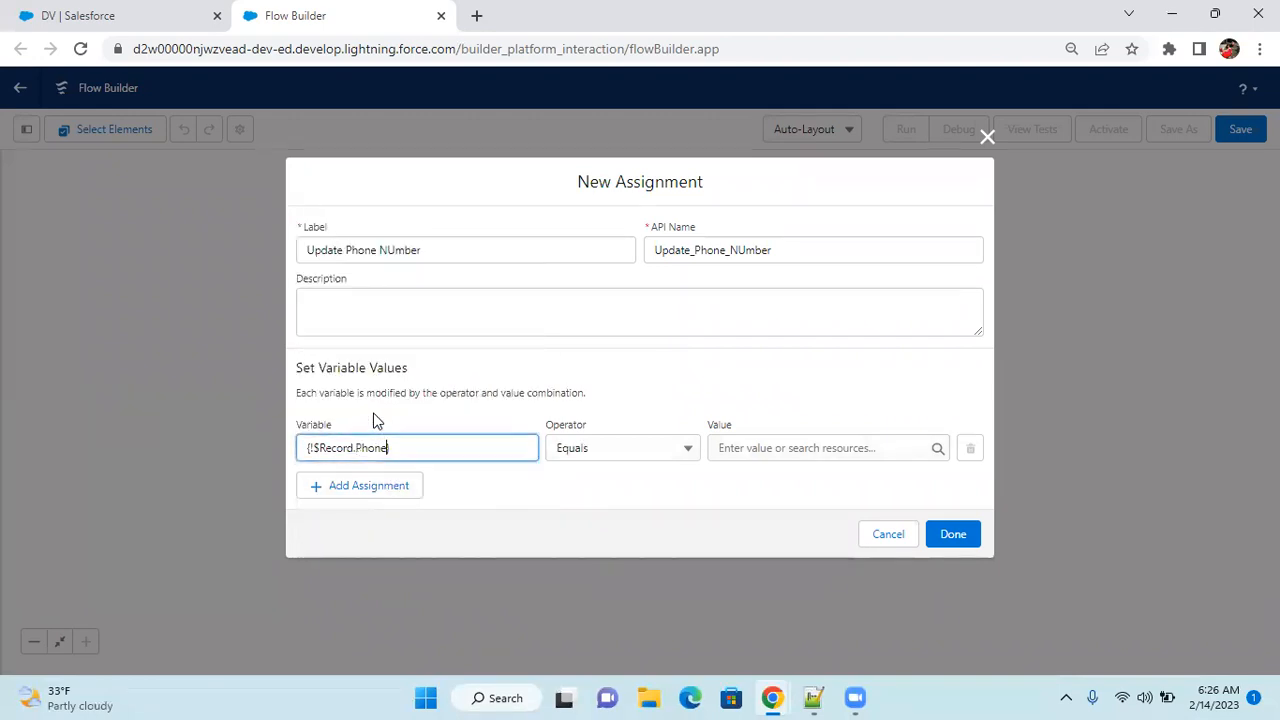
Keep the Equals operator, enter the ten-digit phone number as the assigned value, and finish the assignment.
{"action": "left_click", "coordinate": [576, 459]}
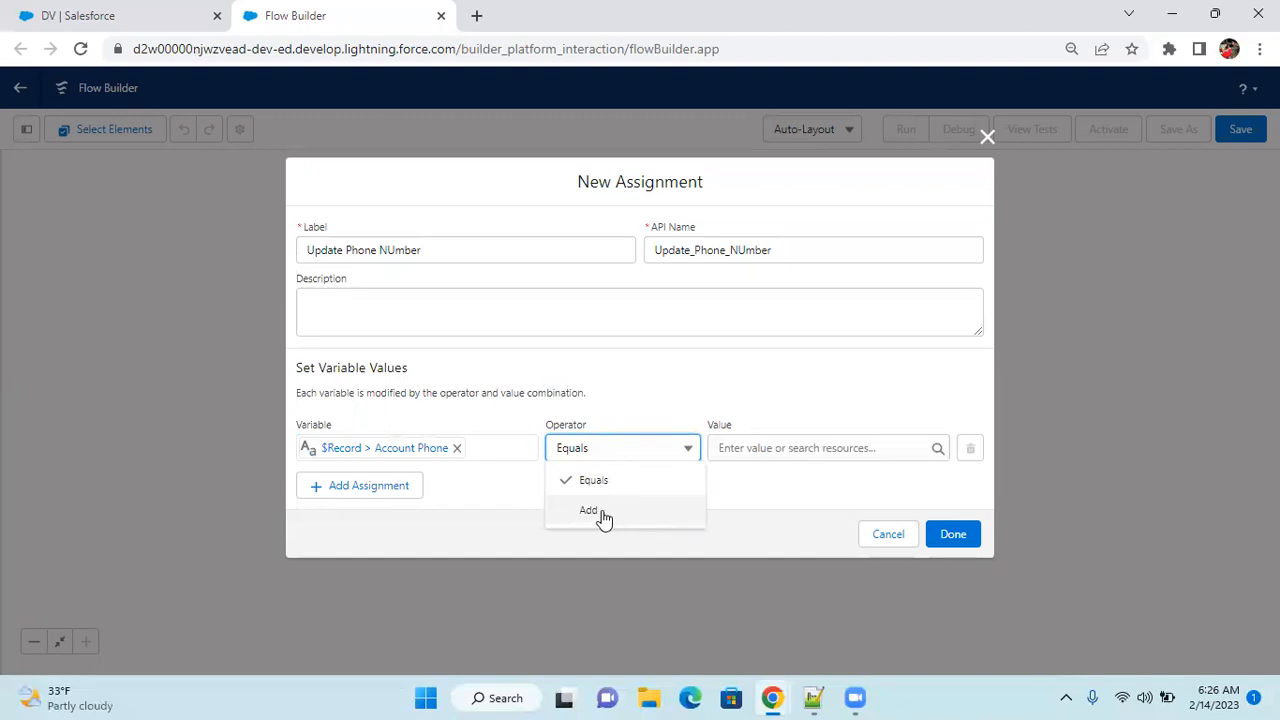
{"action": "left_click", "coordinate": [736, 450]}
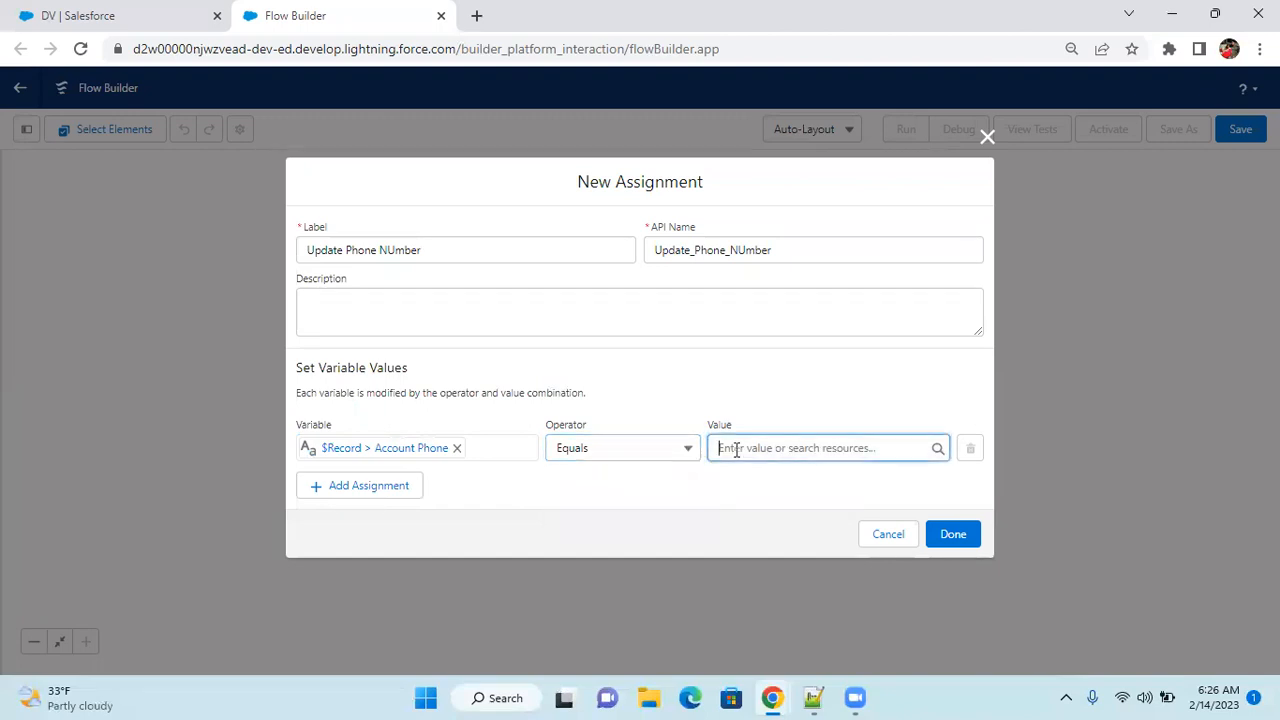
{"action": "type", "text": "1234567890"}
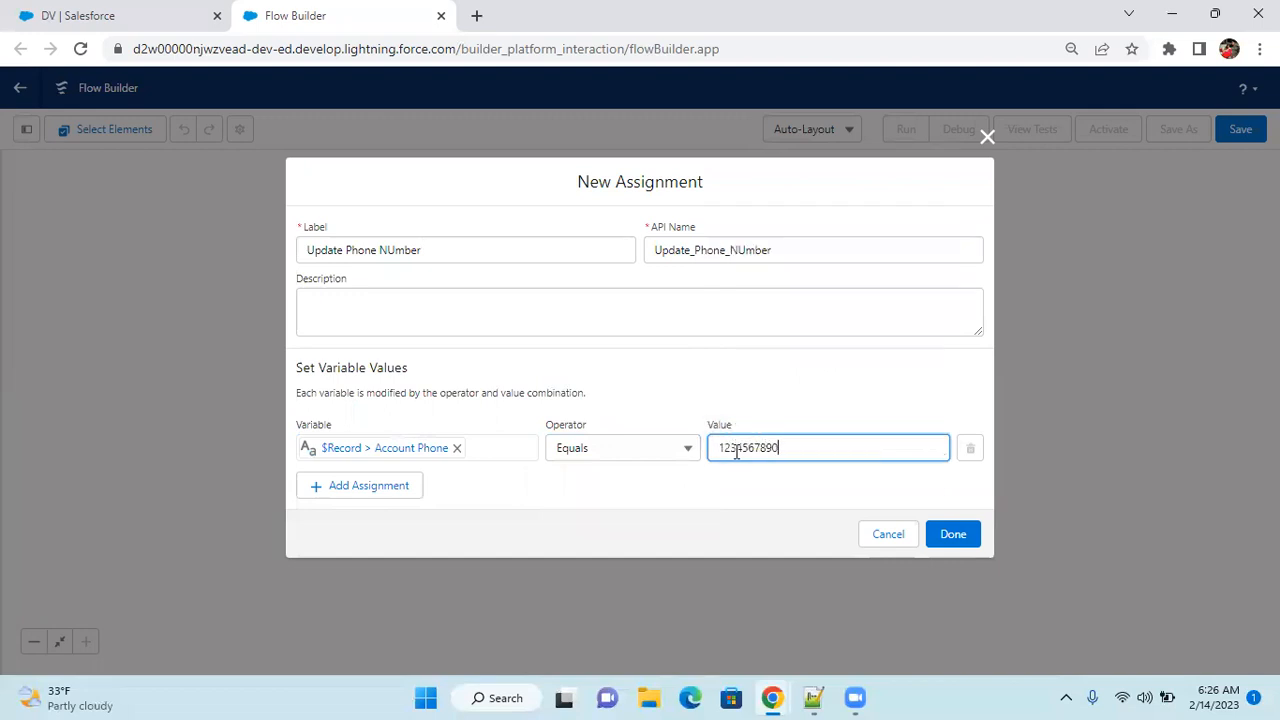
{"action": "left_click", "coordinate": [874, 500]}
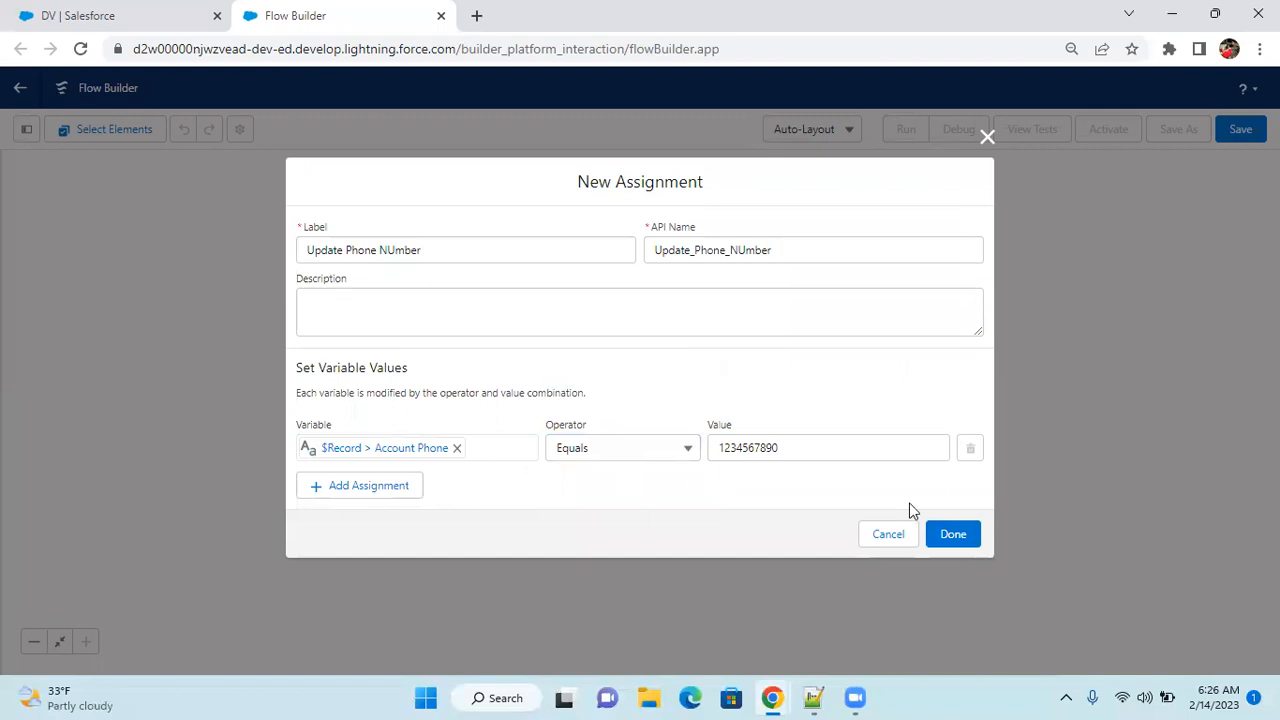
{"action": "left_click", "coordinate": [958, 538]}
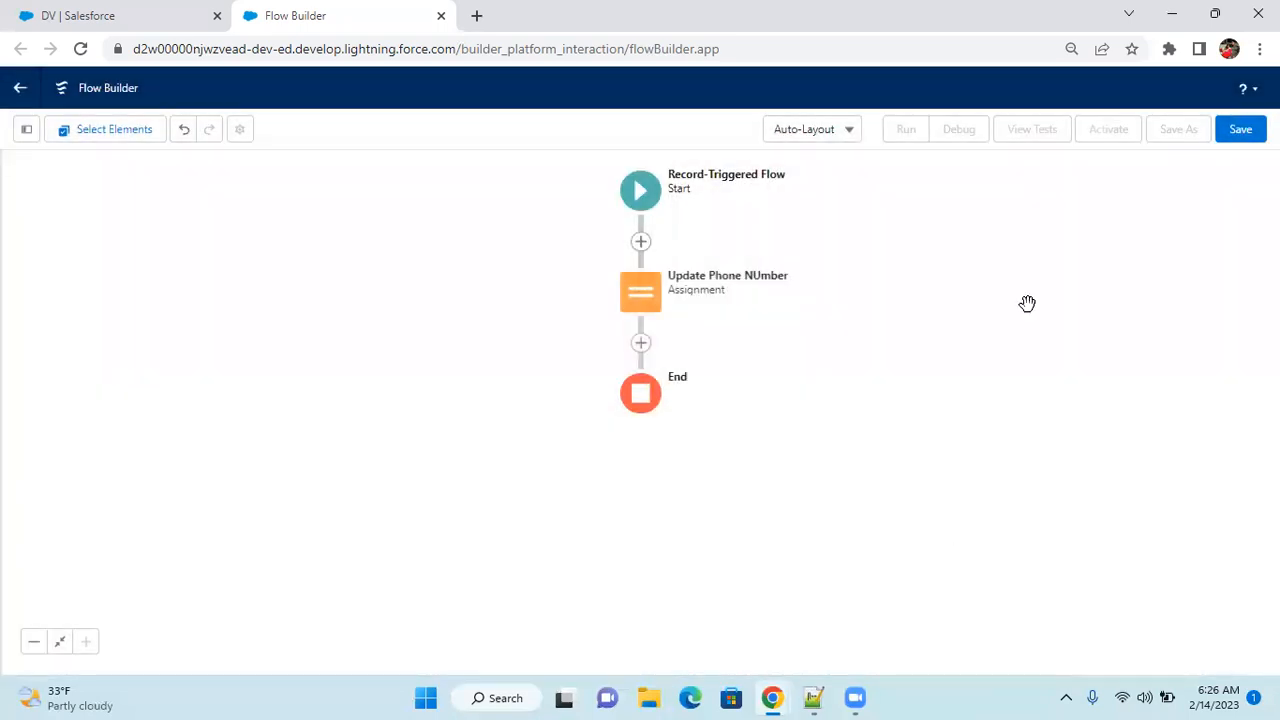
Save the flow with the label "Account Before Insert" and activate it.
{"action": "left_click", "coordinate": [1240, 132]}
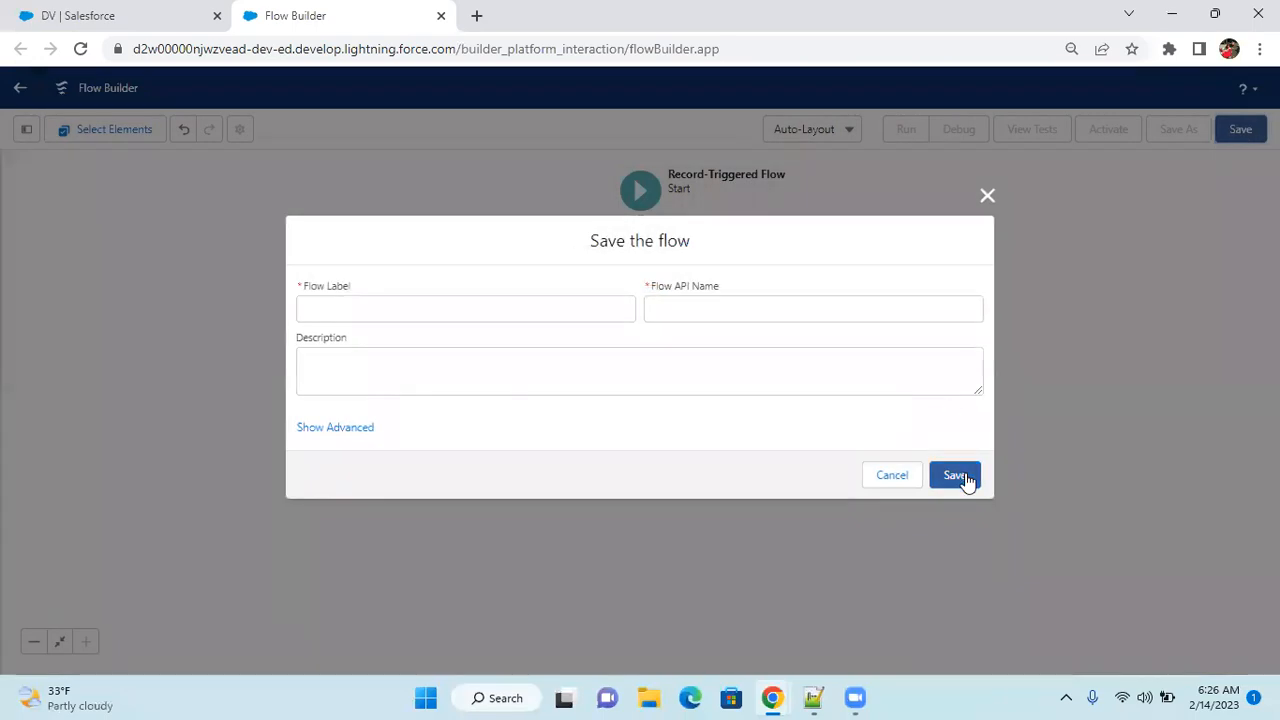
{"action": "left_click", "coordinate": [397, 305]}
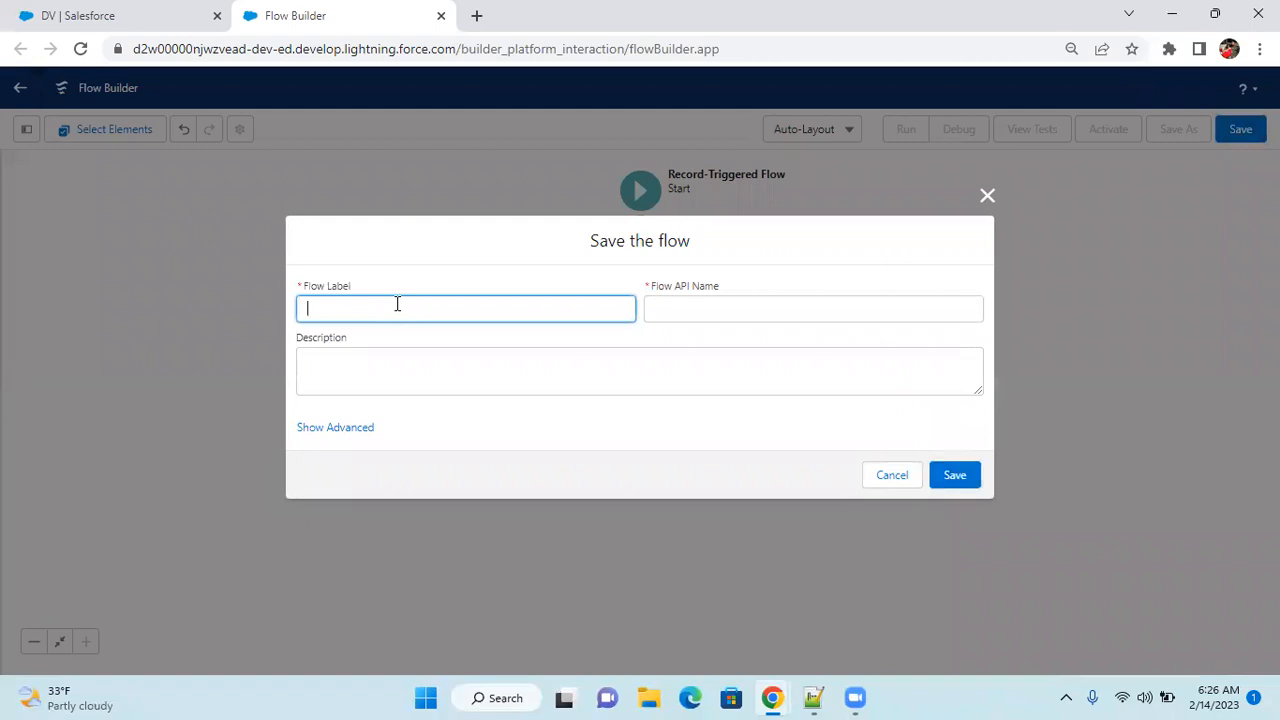
{"action": "type", "text": "Account After"}
{"action": "key", "text": "BackSpace"}
{"action": "key", "text": "BackSpace"}
{"action": "key", "text": "BackSpace"}
{"action": "type", "text": "Before Insert"}
{"action": "left_click", "coordinate": [954, 477]}
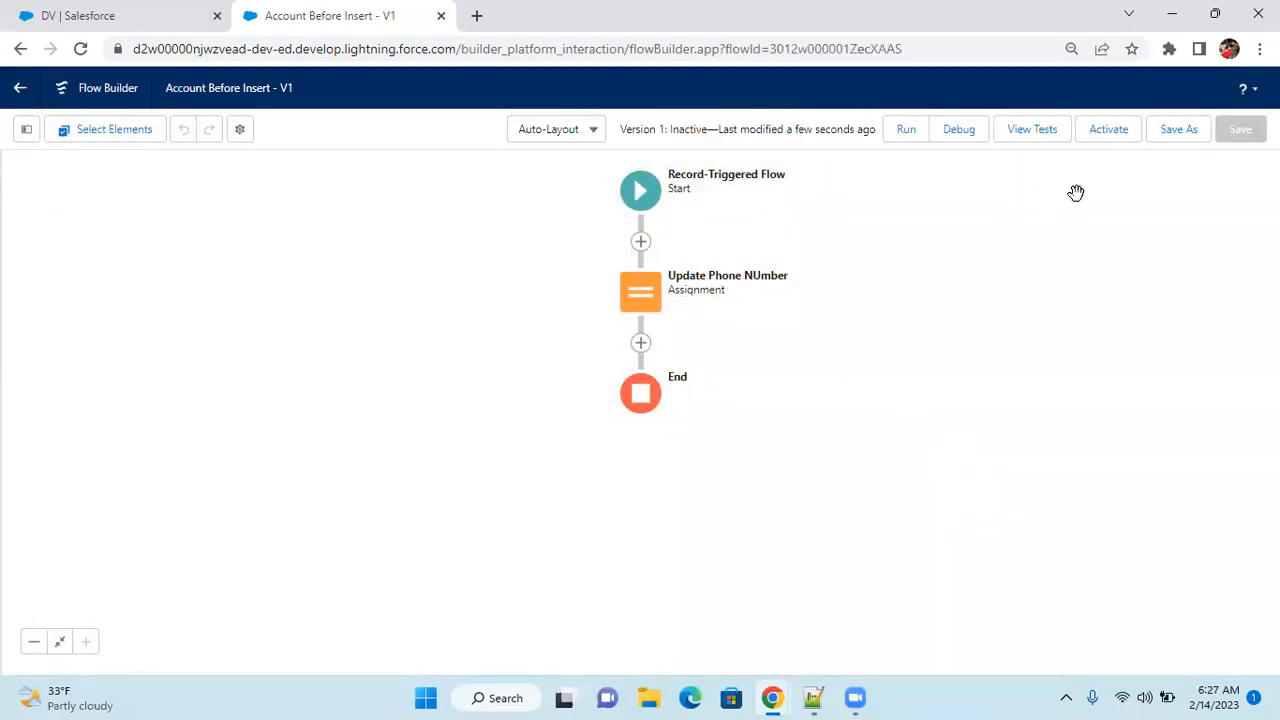
{"action": "left_click", "coordinate": [1113, 133]}
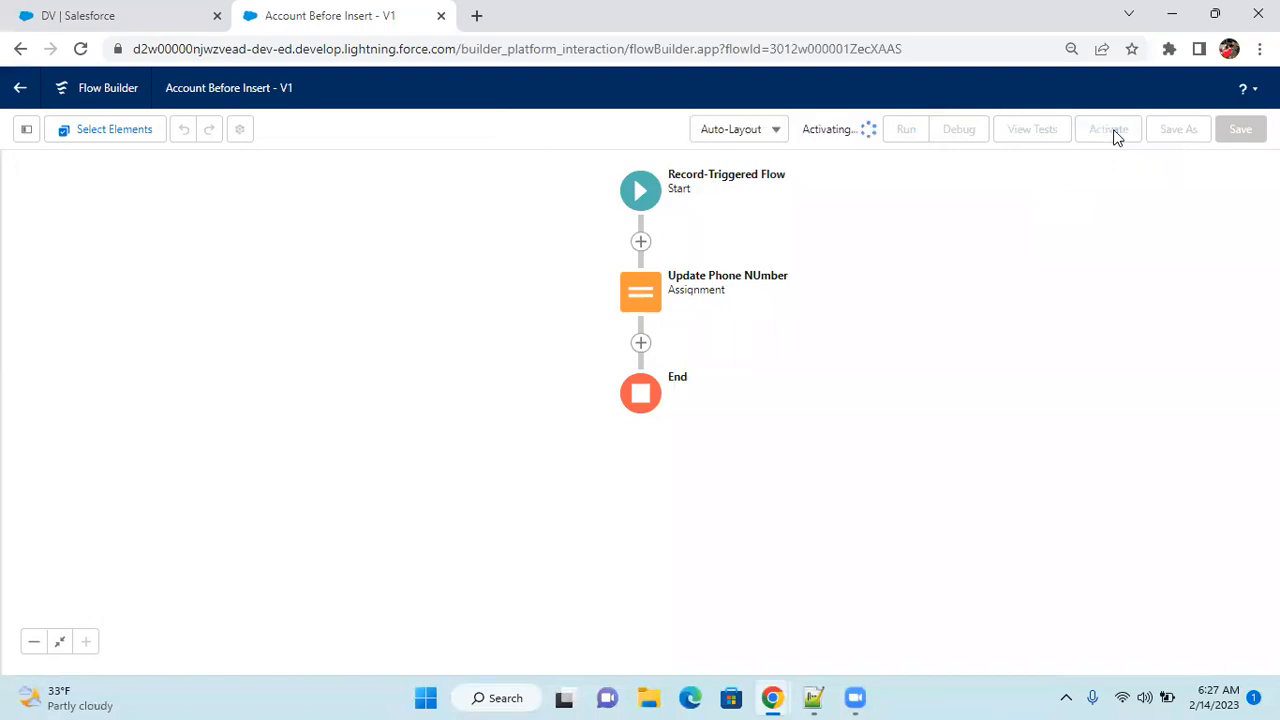
Return to the open Salesforce account record and go to the Accounts list by searching the apps and items for "Acc".
{"action": "left_click", "coordinate": [64, 20]}
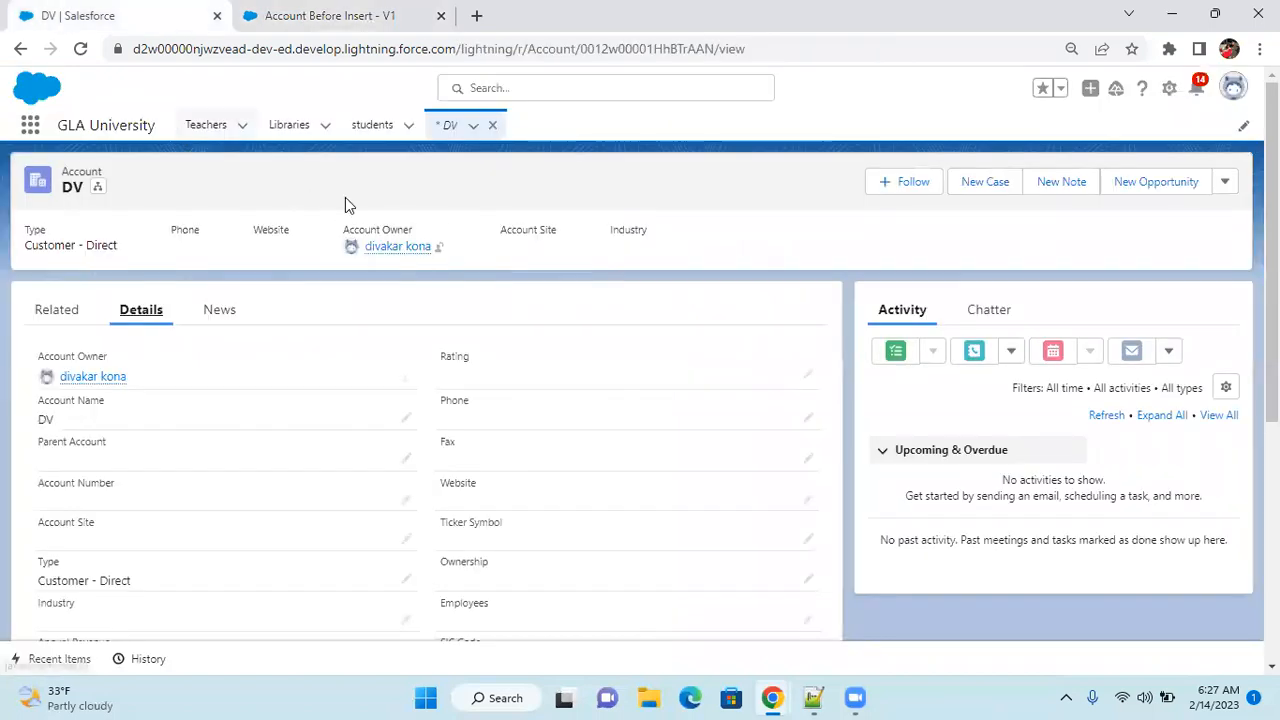
{"action": "left_click", "coordinate": [30, 127]}
{"action": "type", "text": "A"}
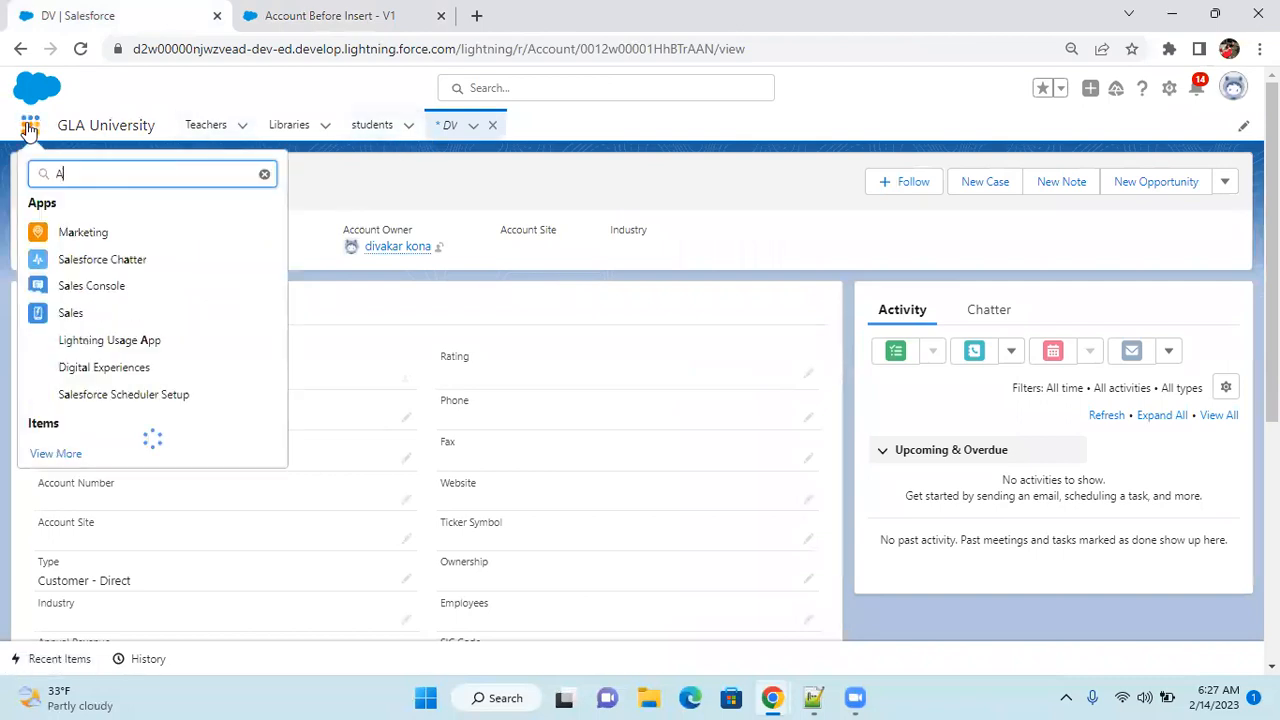
{"action": "type", "text": "cc"}
{"action": "left_click", "coordinate": [68, 274]}
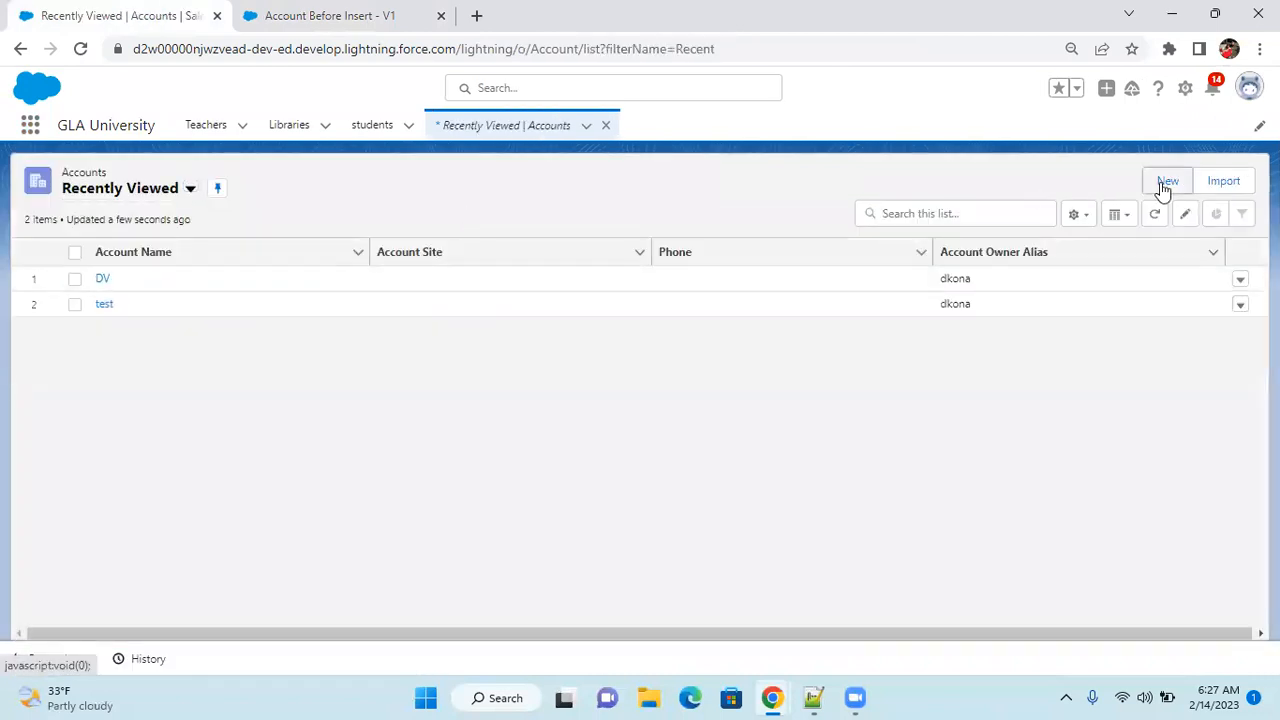
Create a new account named "Test" without a phone number and show its details.
{"action": "left_click", "coordinate": [1165, 184]}
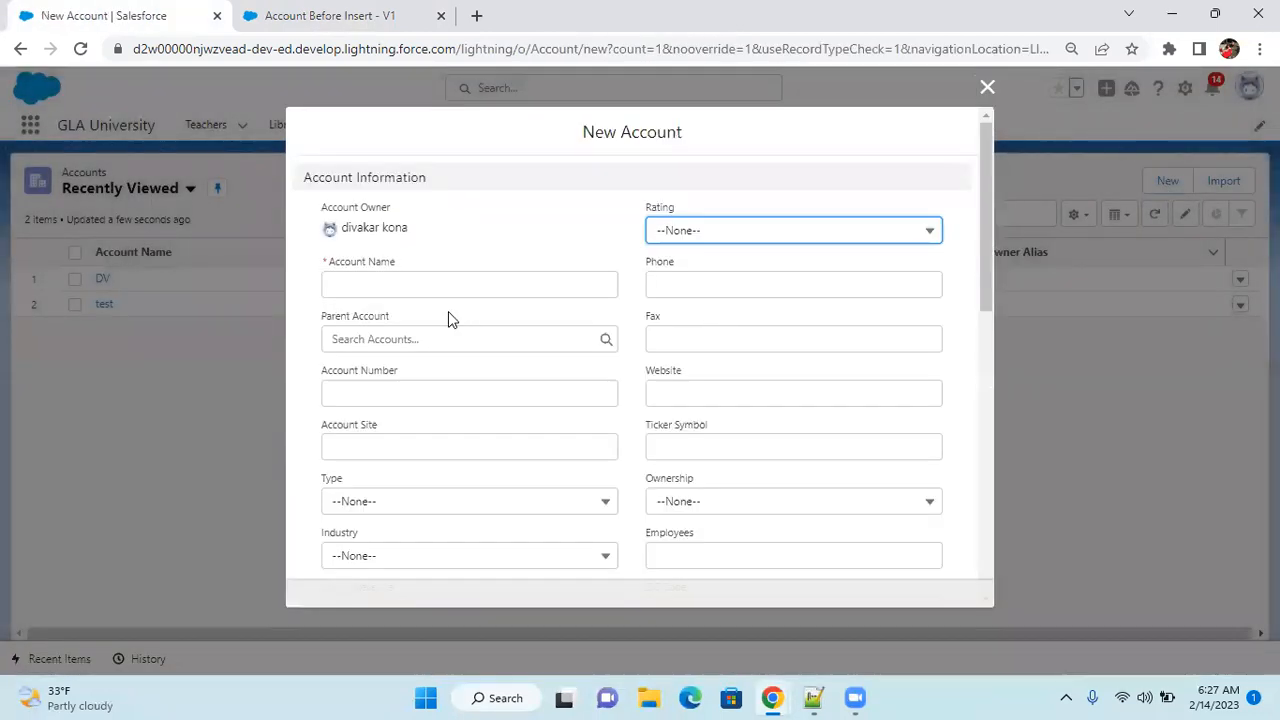
{"action": "left_click", "coordinate": [429, 286]}
{"action": "type", "text": "Test"}
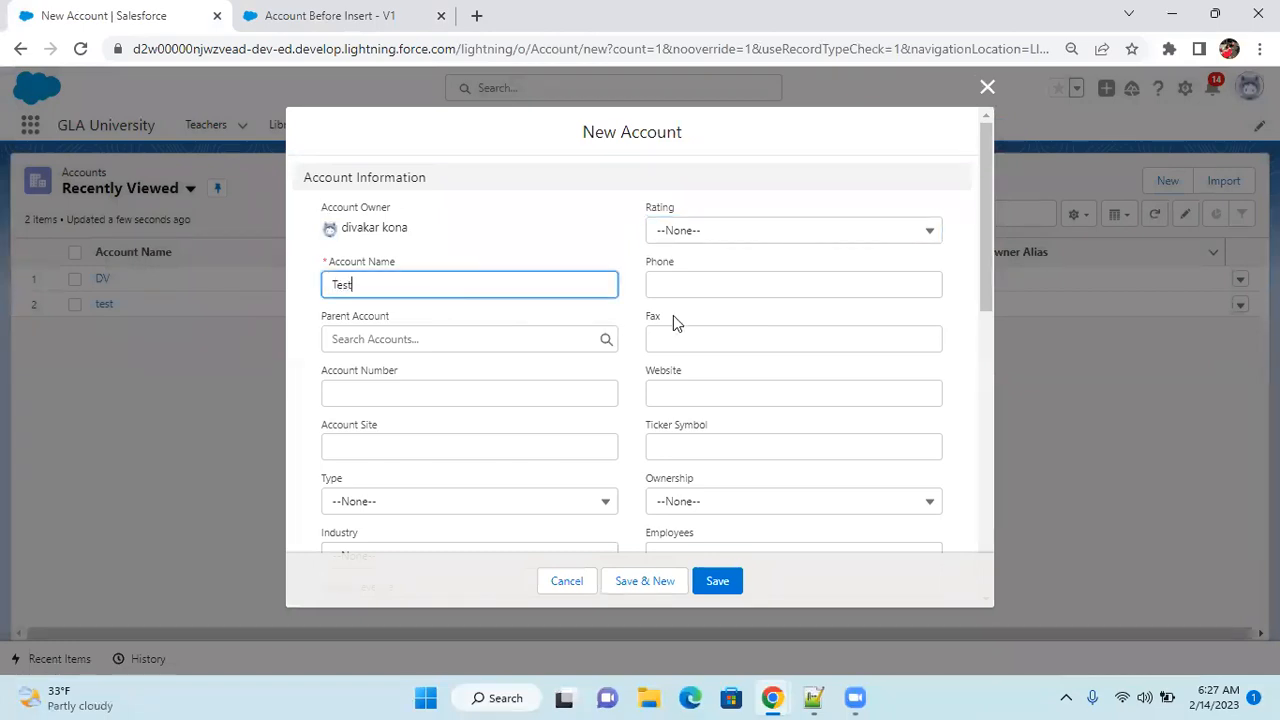
{"action": "left_click", "coordinate": [716, 580]}
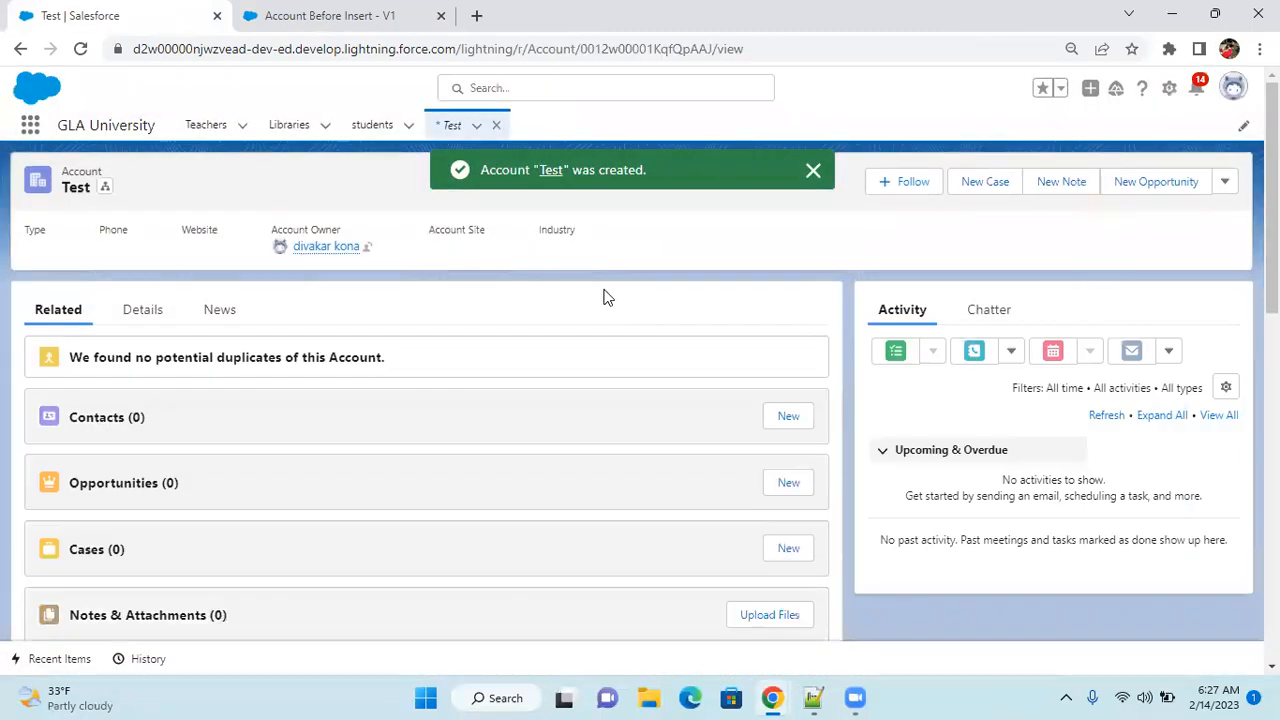
{"action": "left_click", "coordinate": [137, 311]}
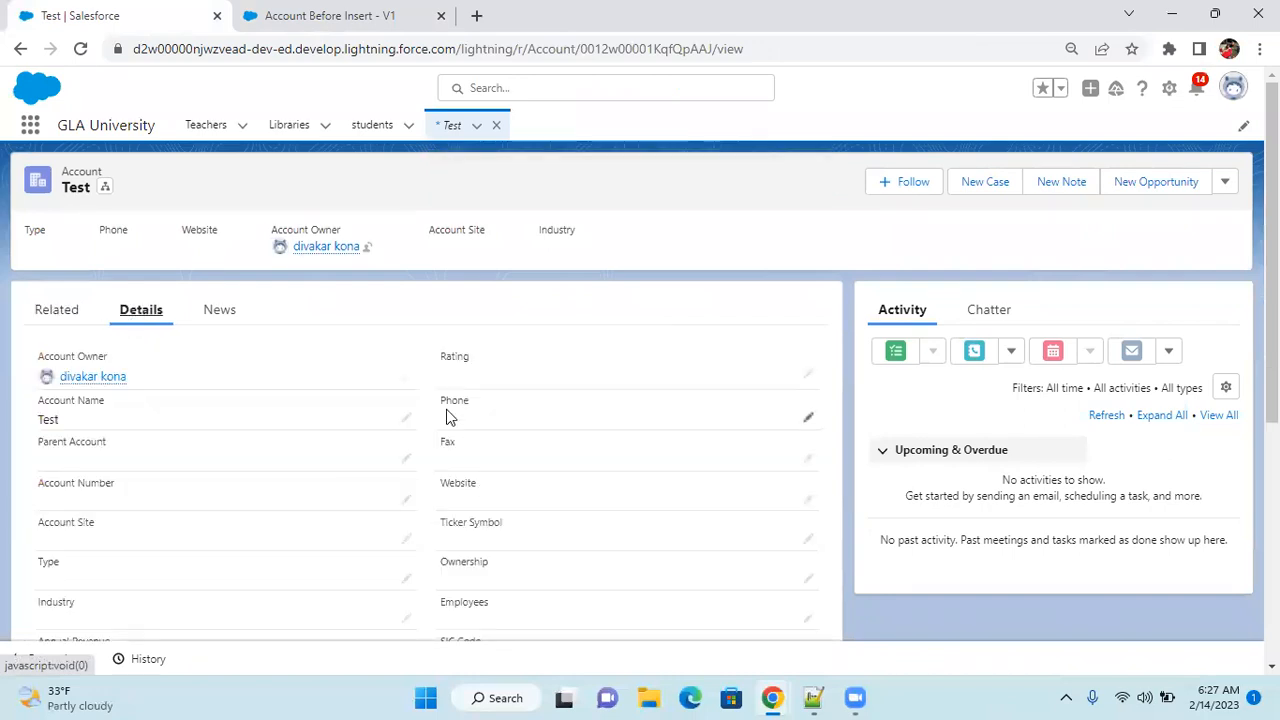
Create another account named "Test 2" with Active set to Yes and show its details.
{"action": "left_click", "coordinate": [14, 52]}
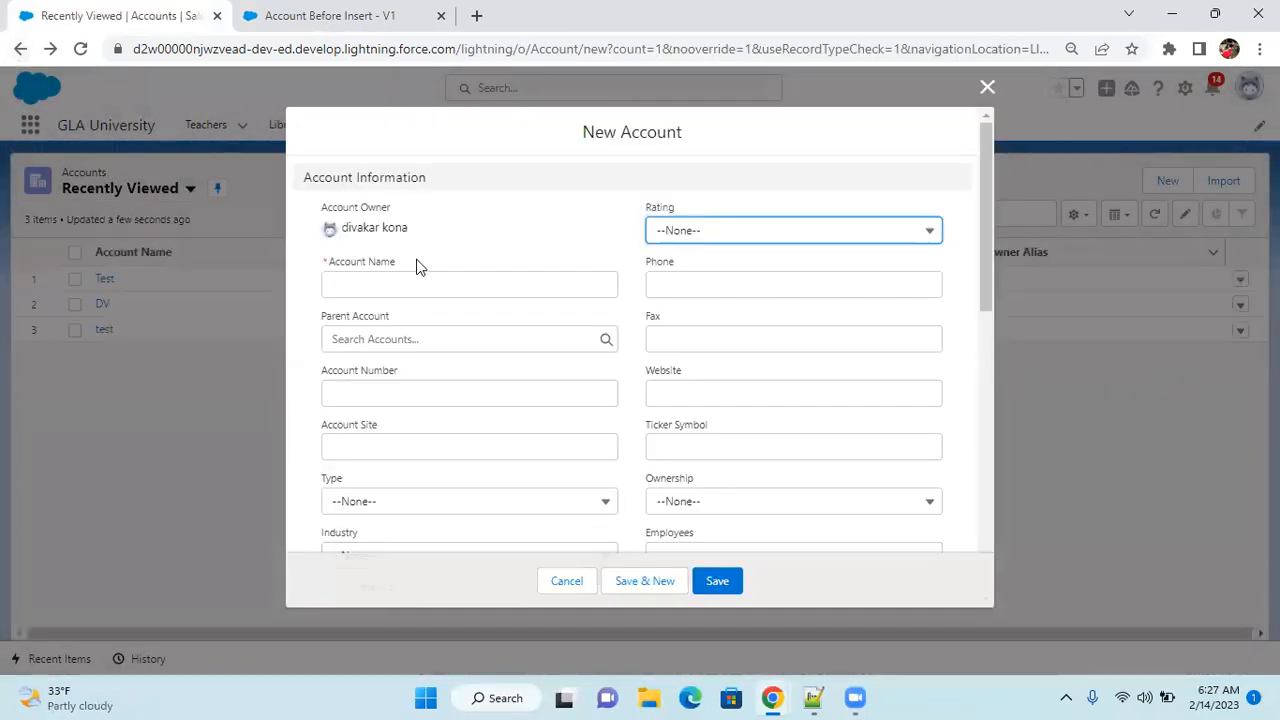
{"action": "left_click", "coordinate": [398, 280]}
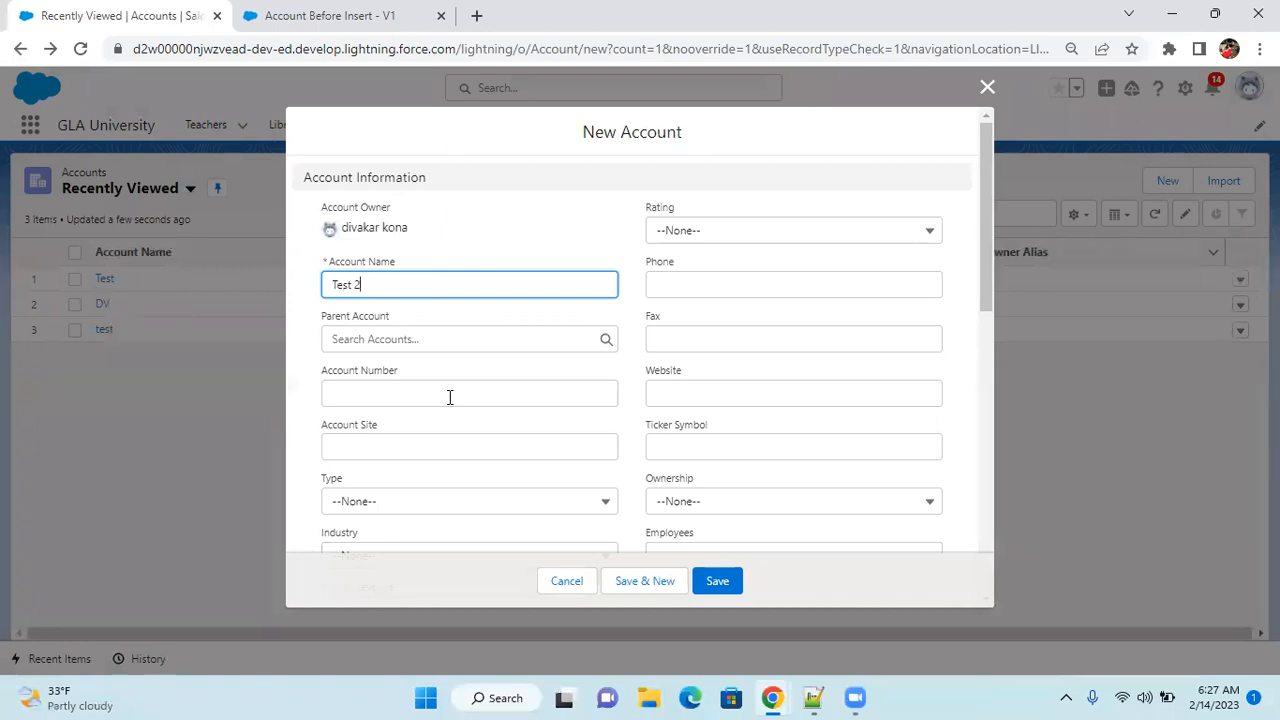
{"action": "scroll", "coordinate": [449, 397], "scroll_direction": "down", "scroll_amount": 3}
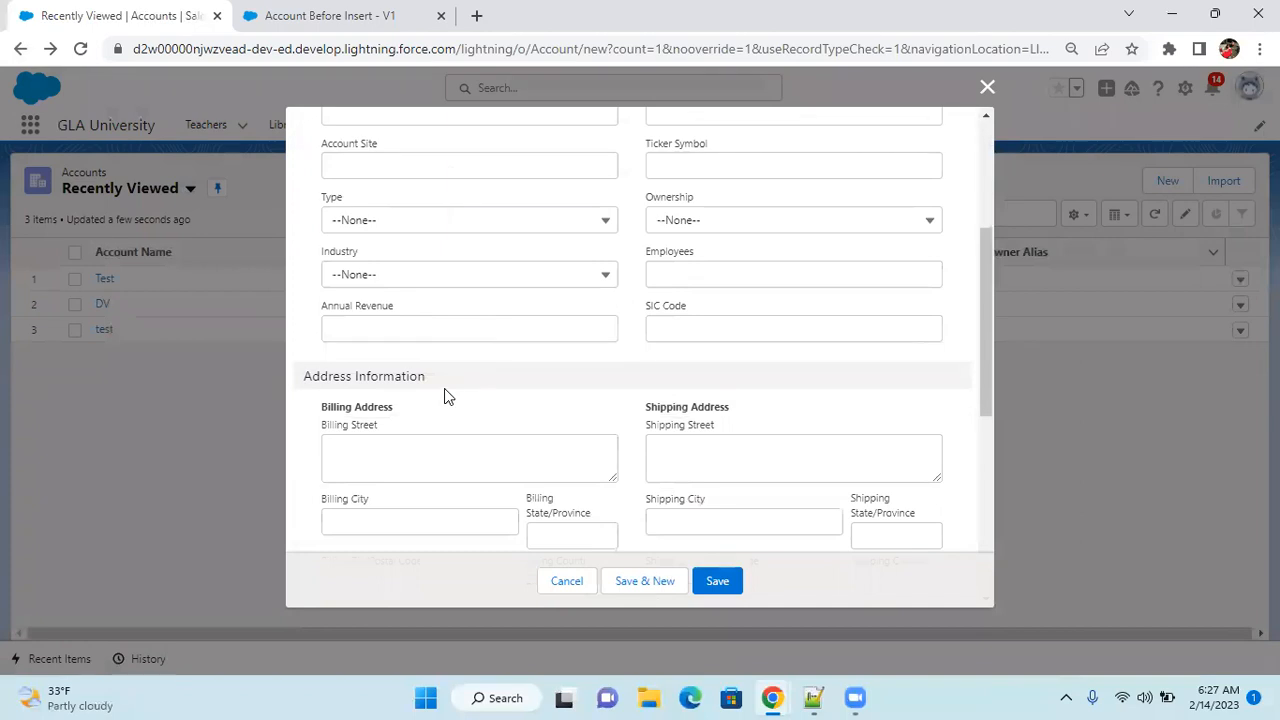
{"action": "scroll", "coordinate": [545, 320], "scroll_direction": "down", "scroll_amount": 5}
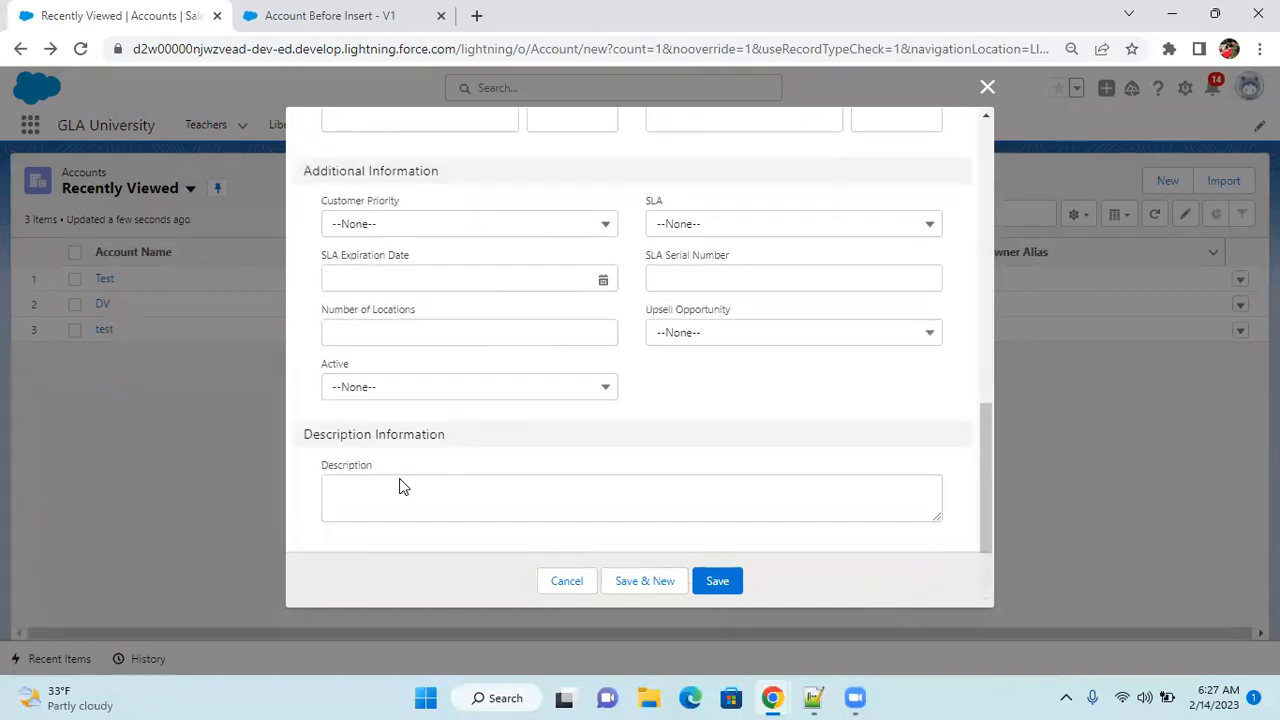
{"action": "left_click", "coordinate": [351, 392]}
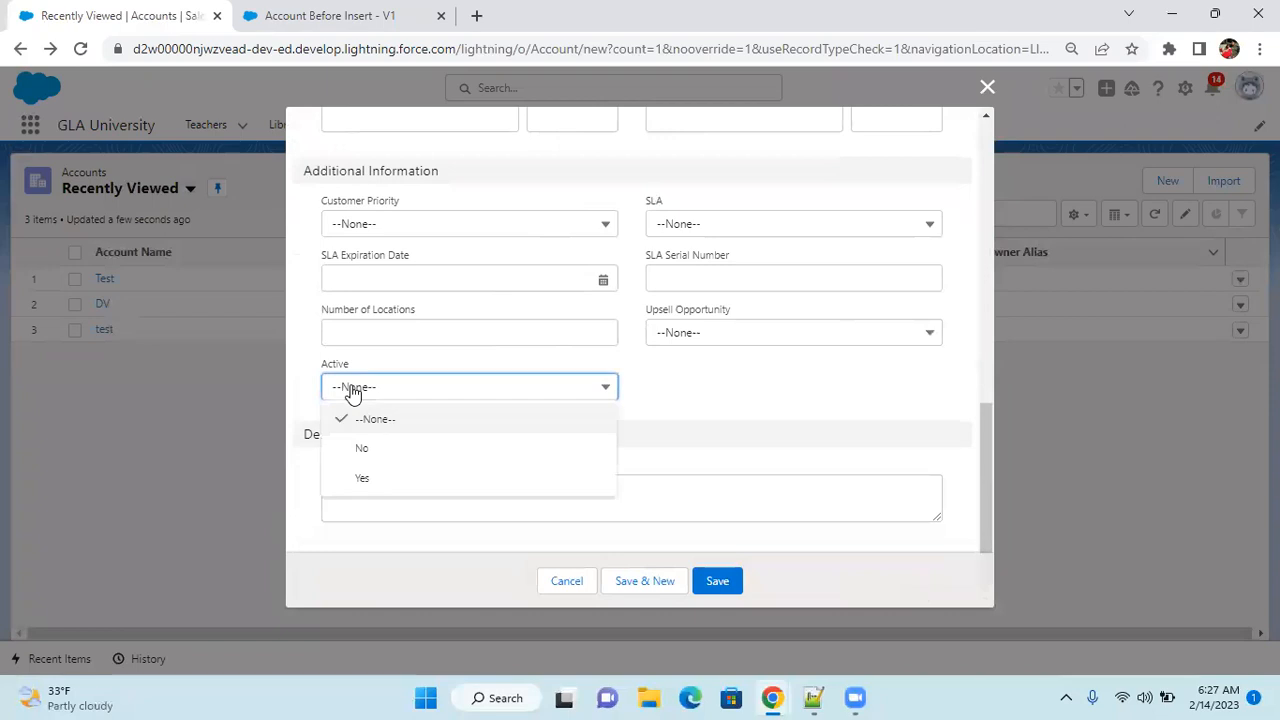
{"action": "left_click", "coordinate": [385, 480]}
{"action": "left_click", "coordinate": [712, 580]}
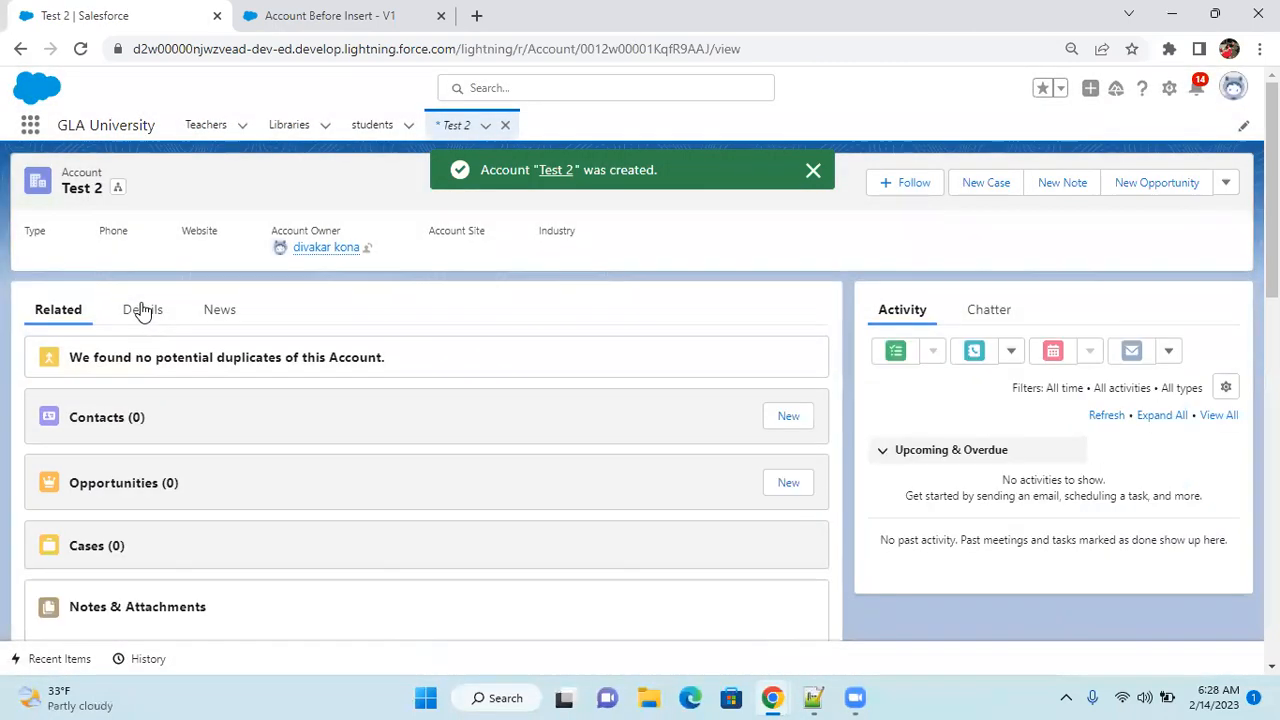
{"action": "left_click", "coordinate": [143, 310]}
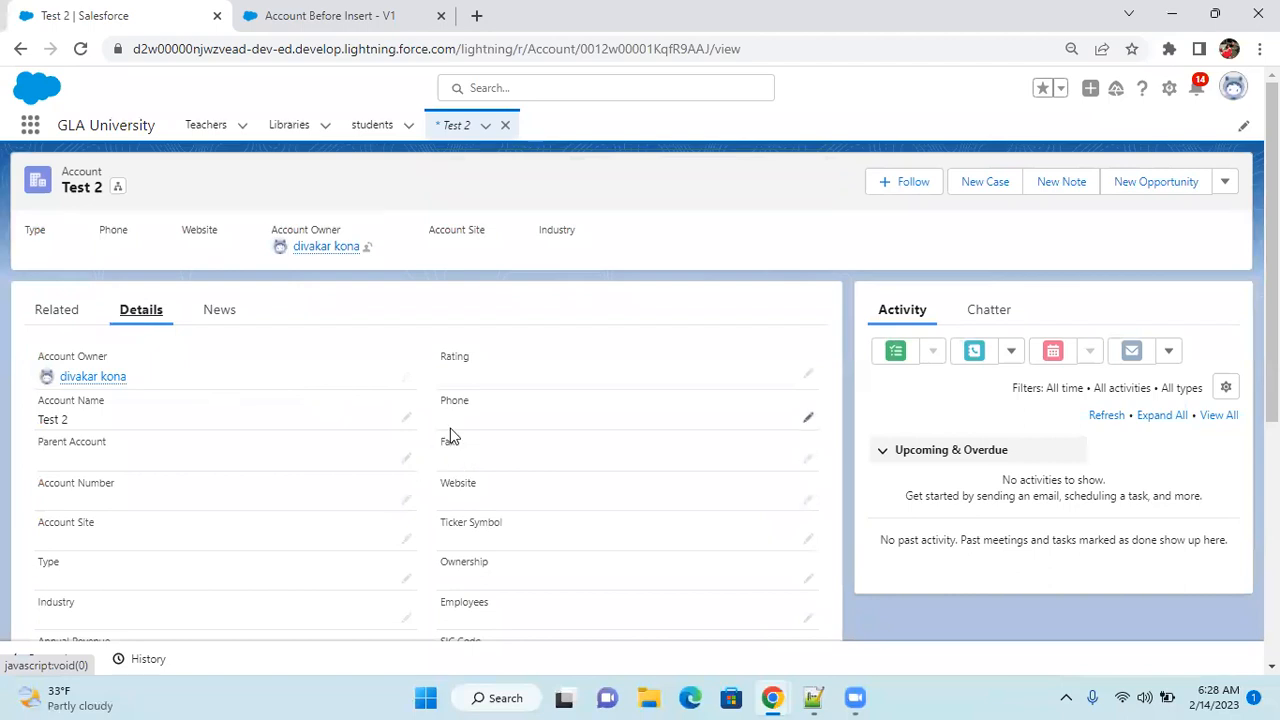
Reload the Test 2 account record and show its details again to check the Phone field.
{"action": "left_click", "coordinate": [81, 55]}
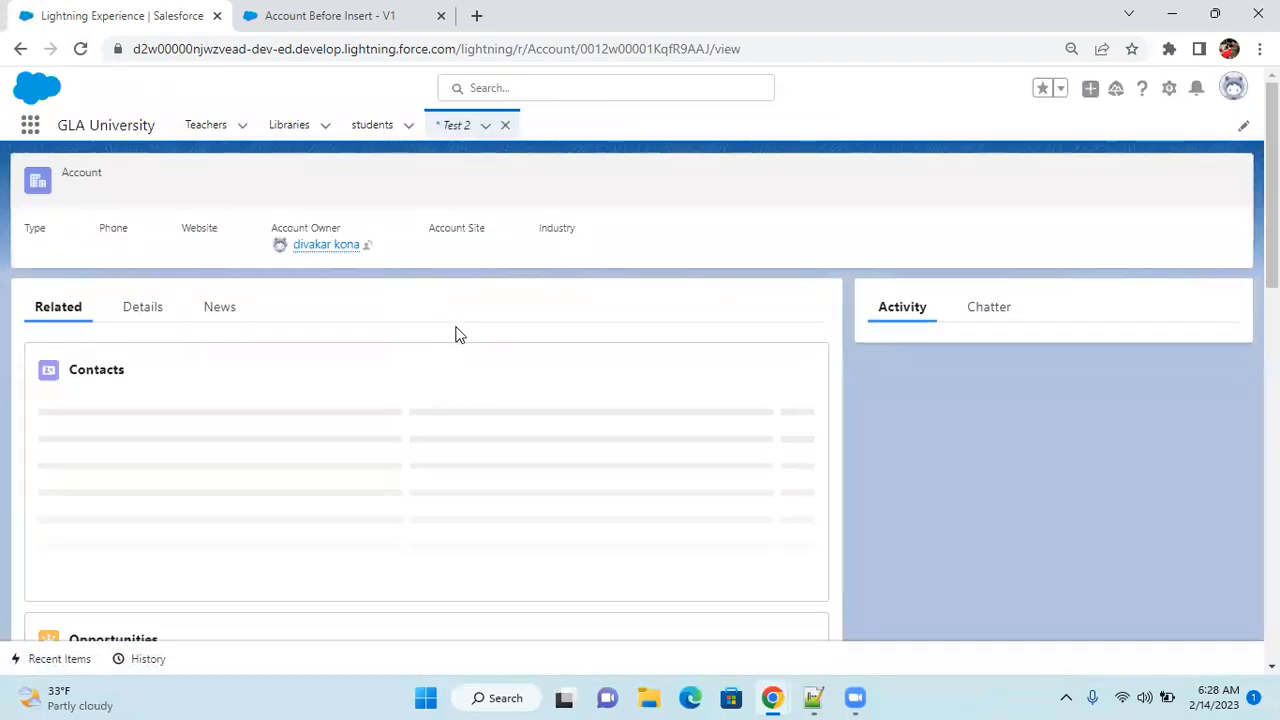
{"action": "left_click", "coordinate": [157, 310]}
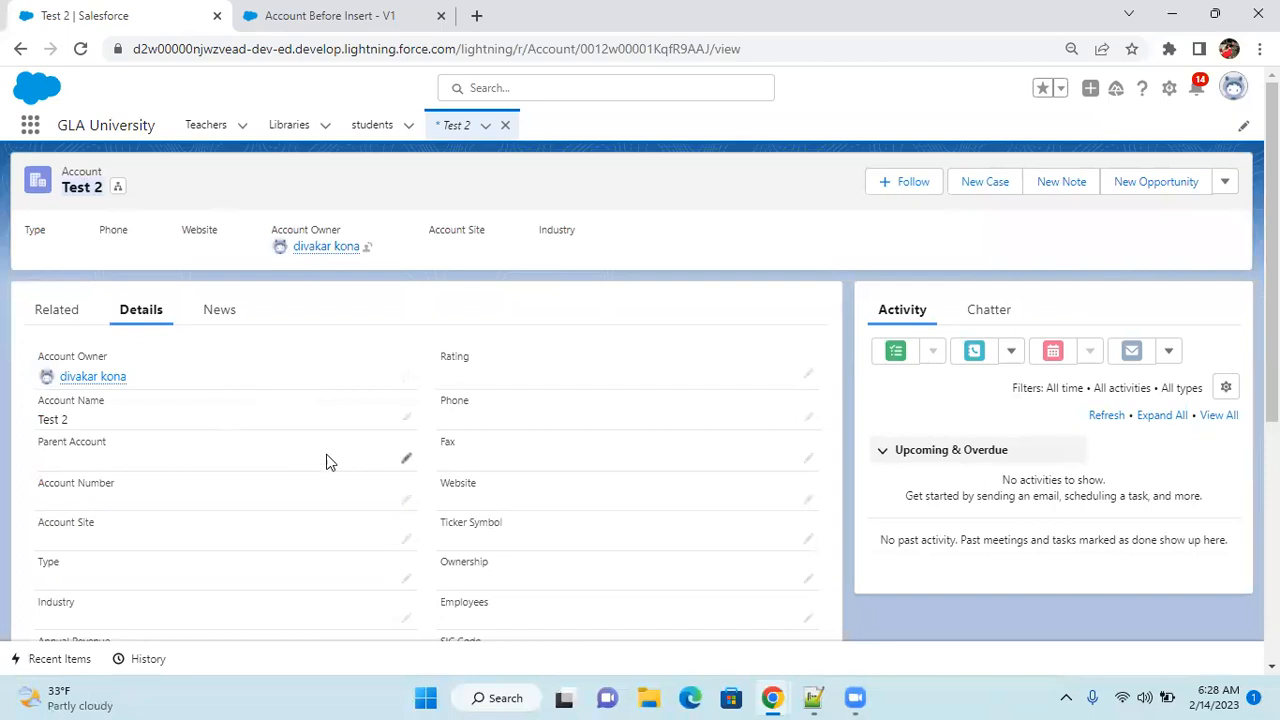
Switch to the Account Before Insert flow and run a debug with Test 2 as the triggering account record.
{"action": "left_click", "coordinate": [350, 30]}
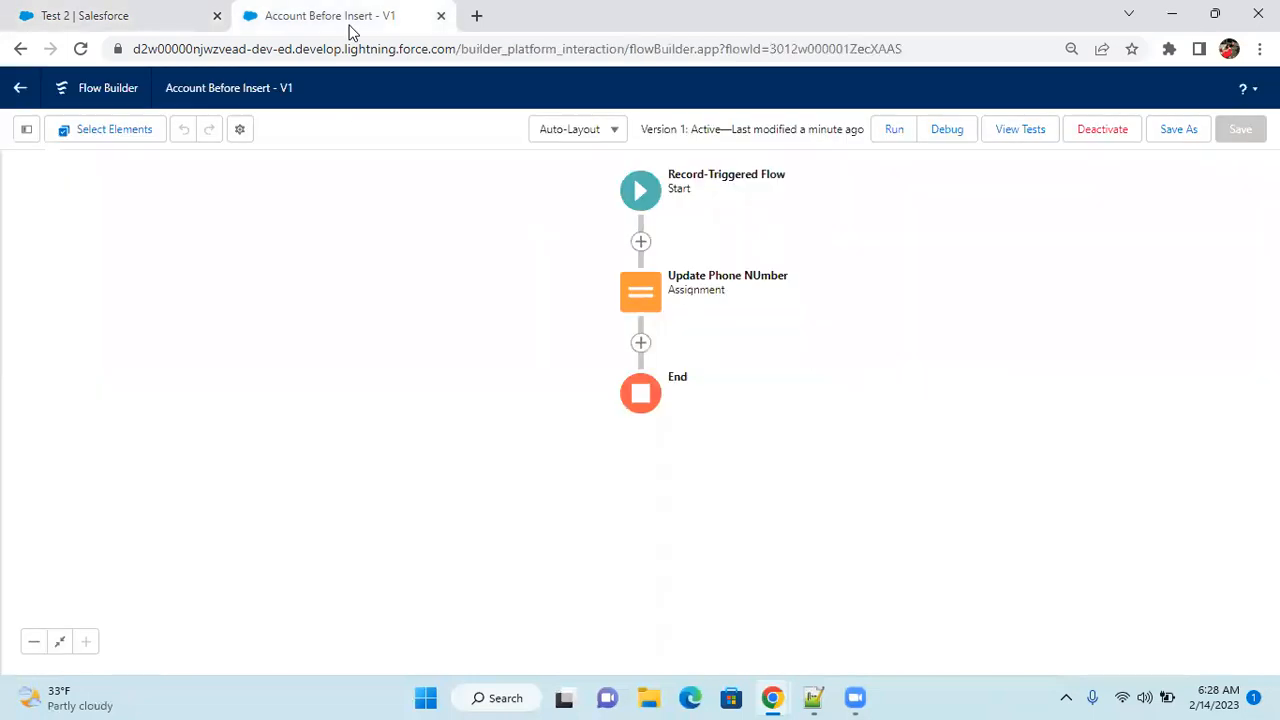
{"action": "left_click", "coordinate": [958, 141]}
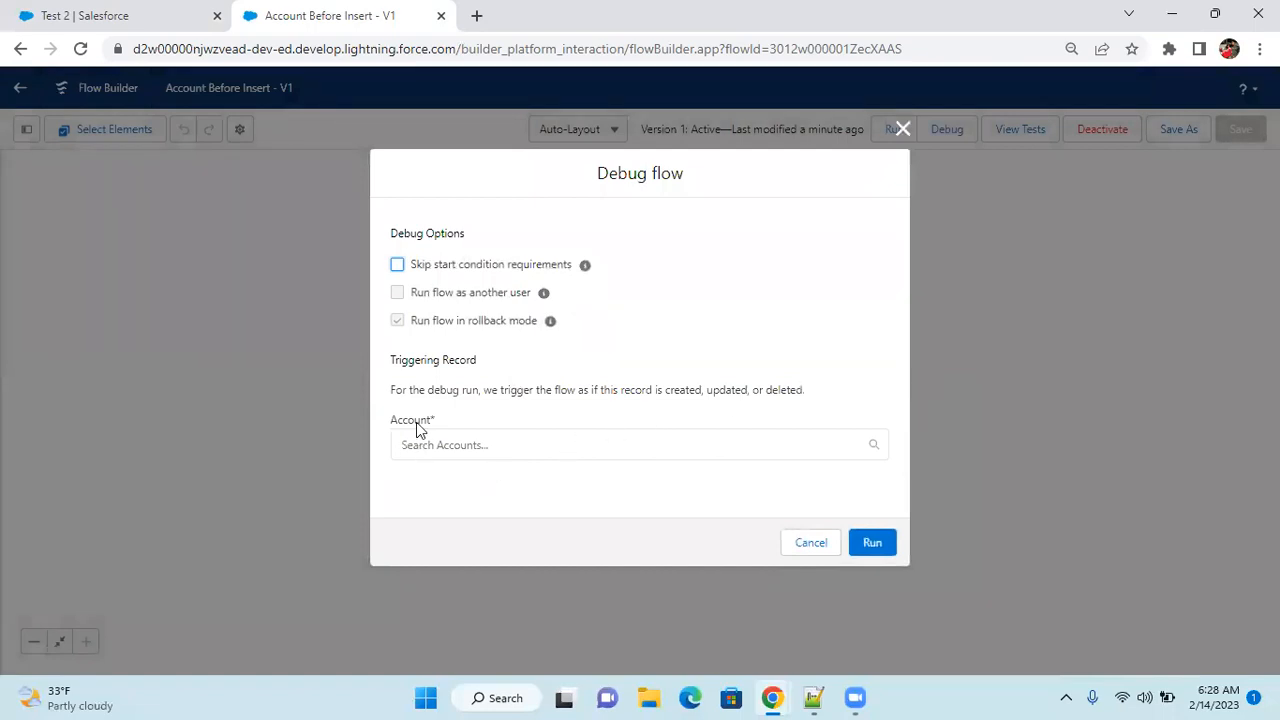
{"action": "left_click", "coordinate": [446, 443]}
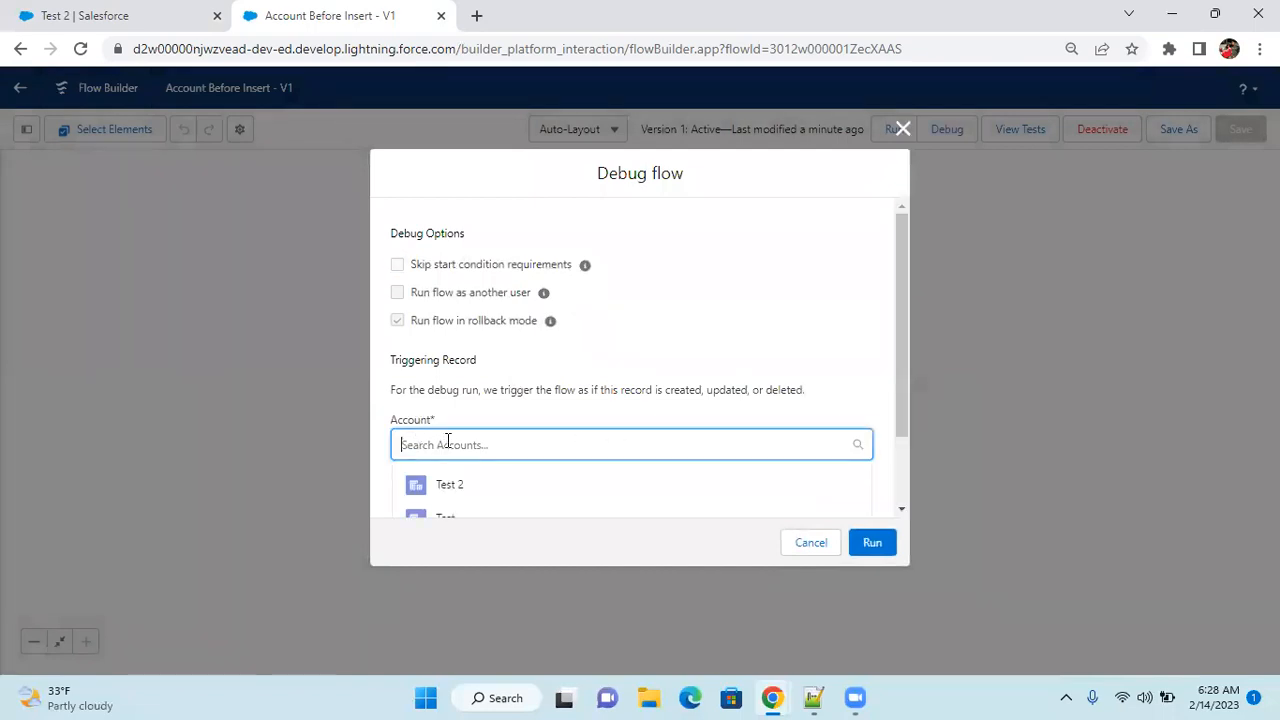
{"action": "type", "text": "Test 2"}
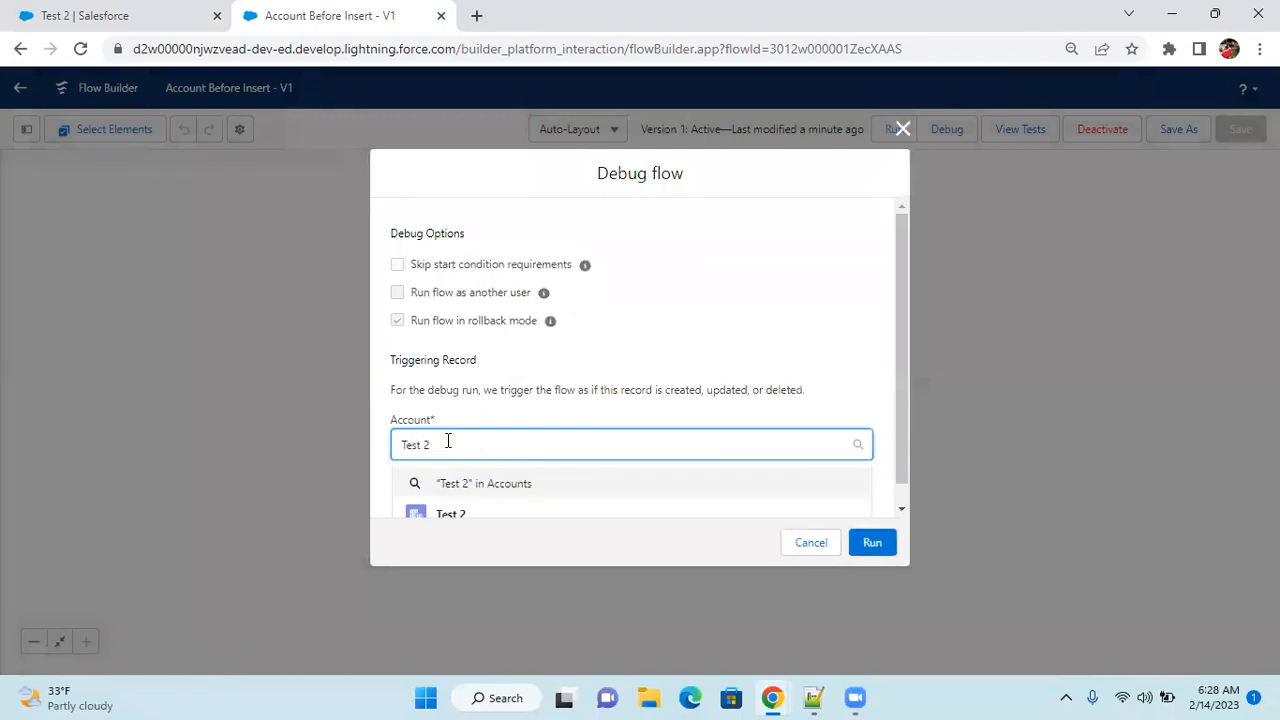
{"action": "scroll", "coordinate": [470, 455], "scroll_direction": "down", "scroll_amount": 1}
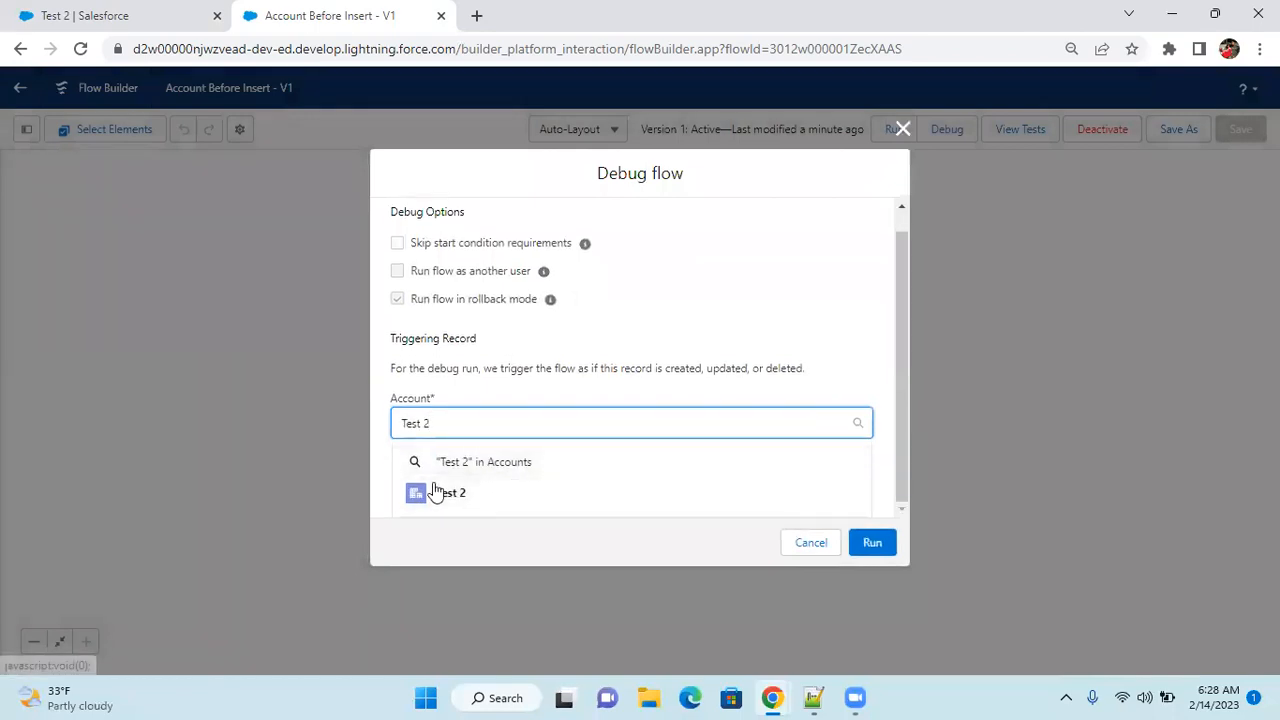
{"action": "left_click", "coordinate": [462, 494]}
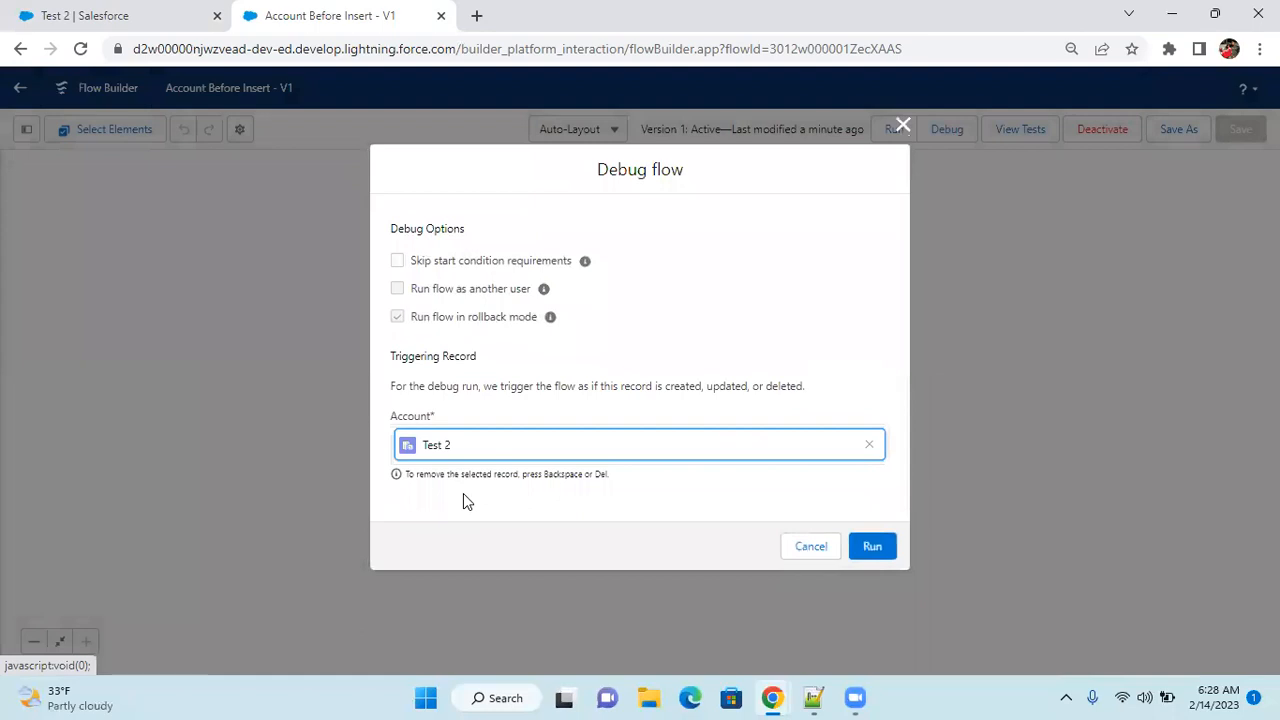
{"action": "left_click", "coordinate": [873, 547]}
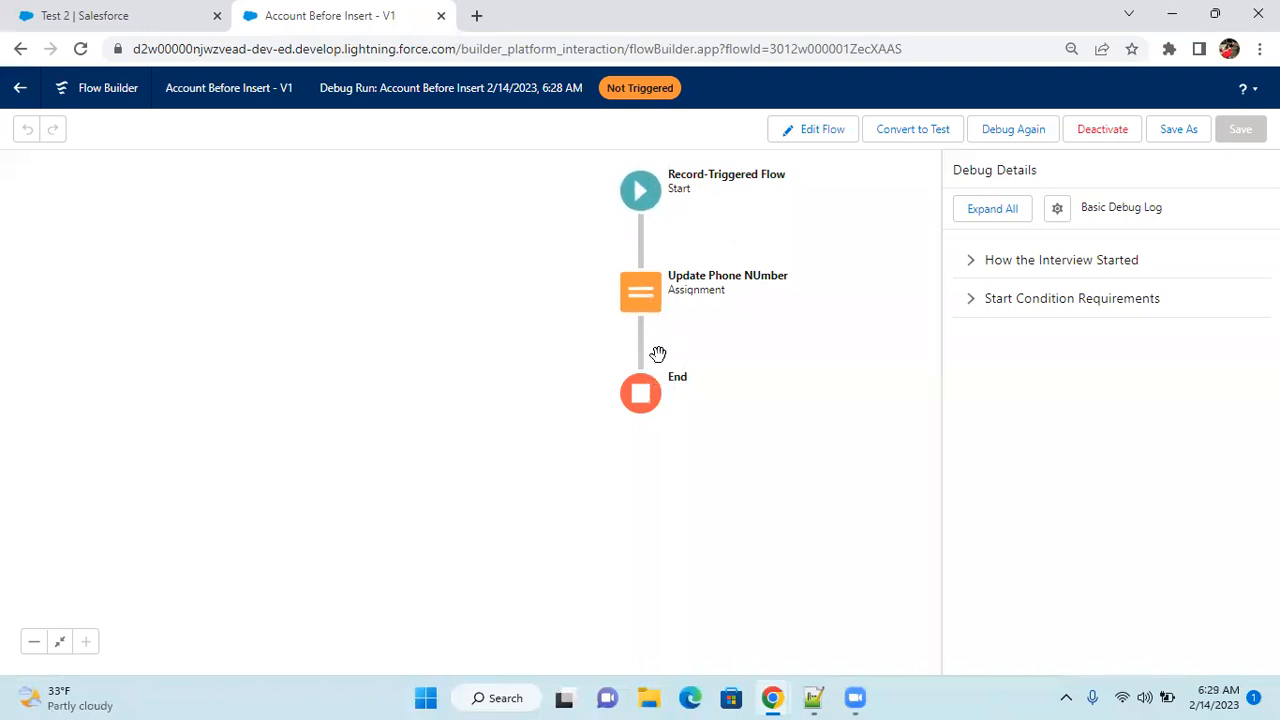
Change the Phone Is Null entry condition in the flow's Start element to the global constant True.
{"action": "left_click", "coordinate": [646, 194]}
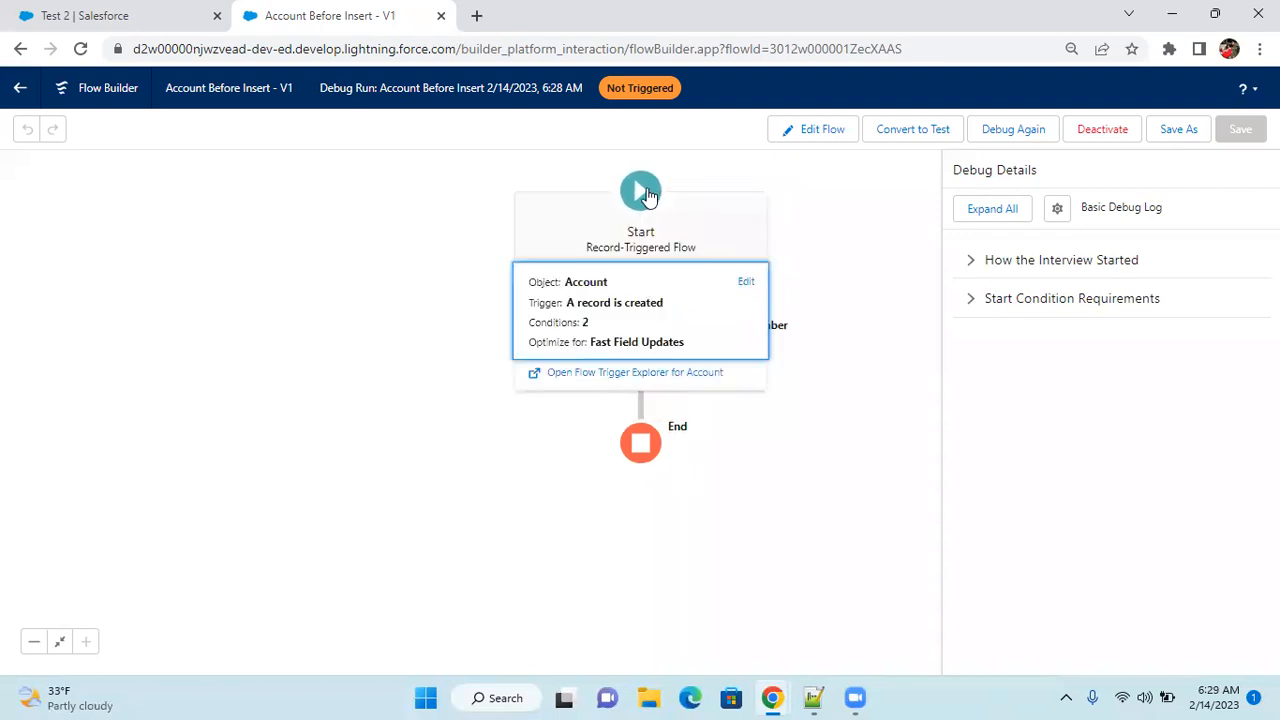
{"action": "double_click", "coordinate": [648, 297]}
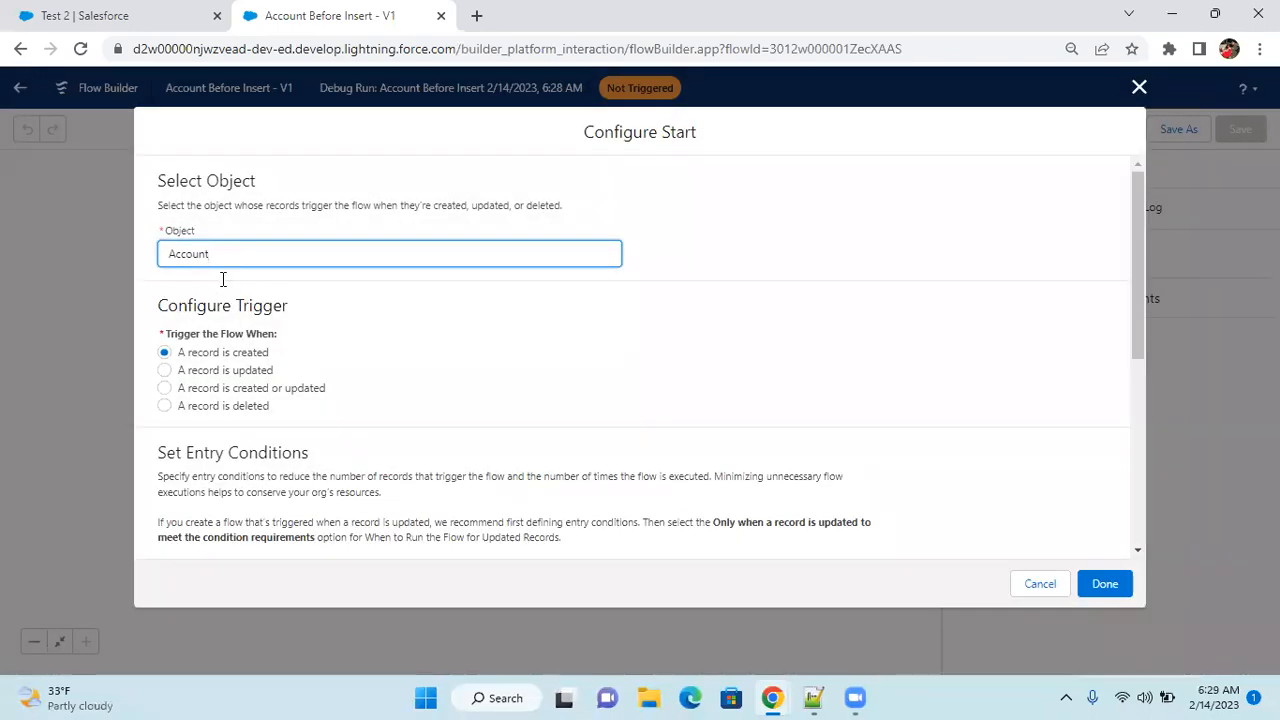
{"action": "scroll", "coordinate": [245, 309], "scroll_direction": "down", "scroll_amount": 2}
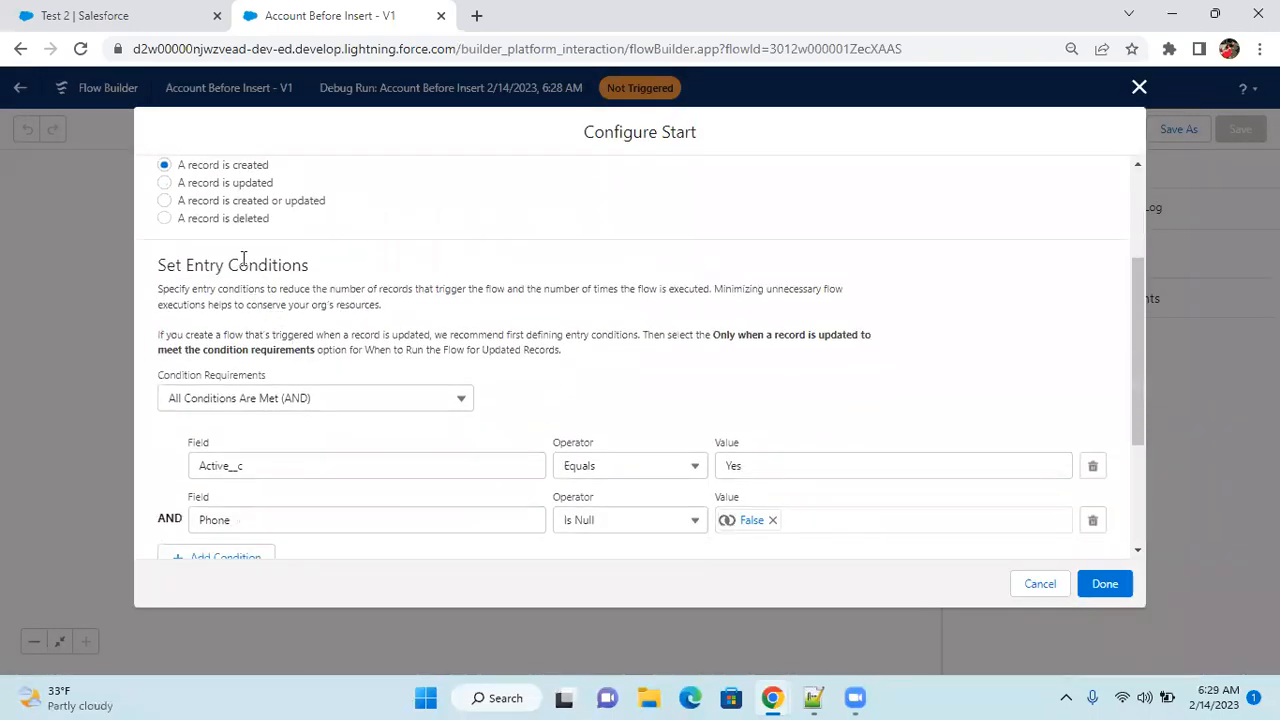
{"action": "scroll", "coordinate": [450, 426], "scroll_direction": "down", "scroll_amount": 1}
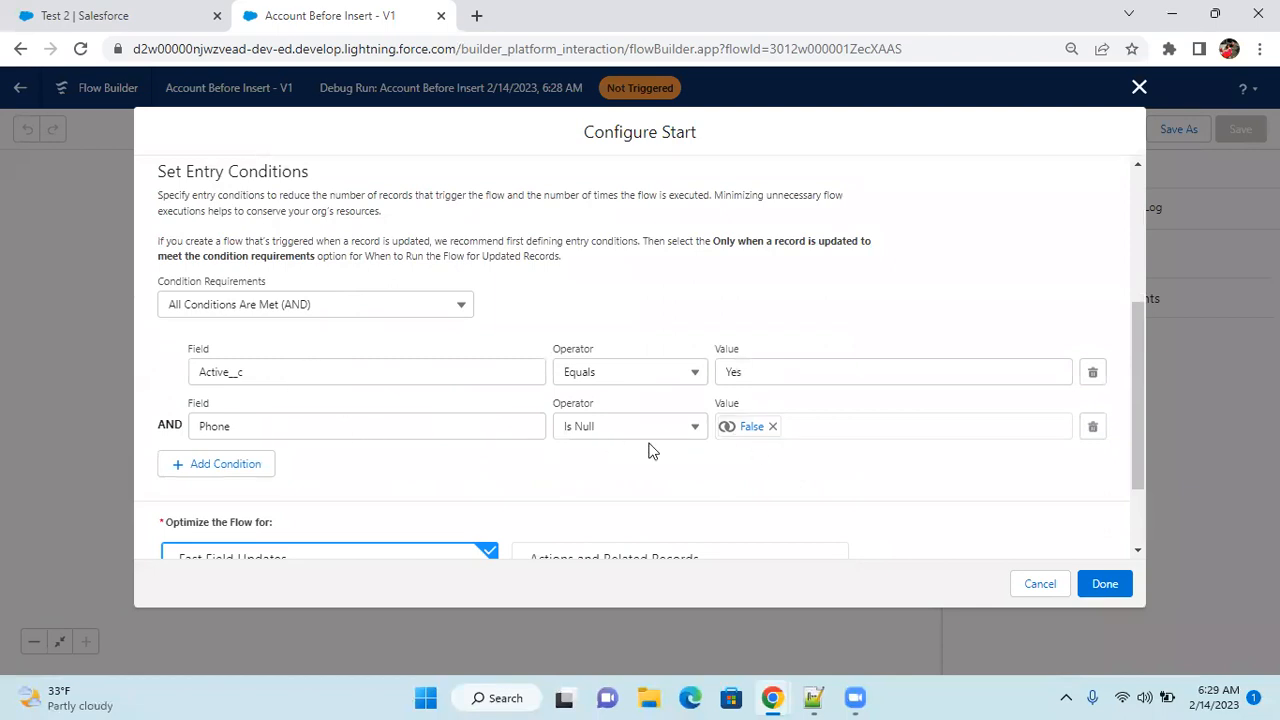
{"action": "left_click", "coordinate": [772, 426]}
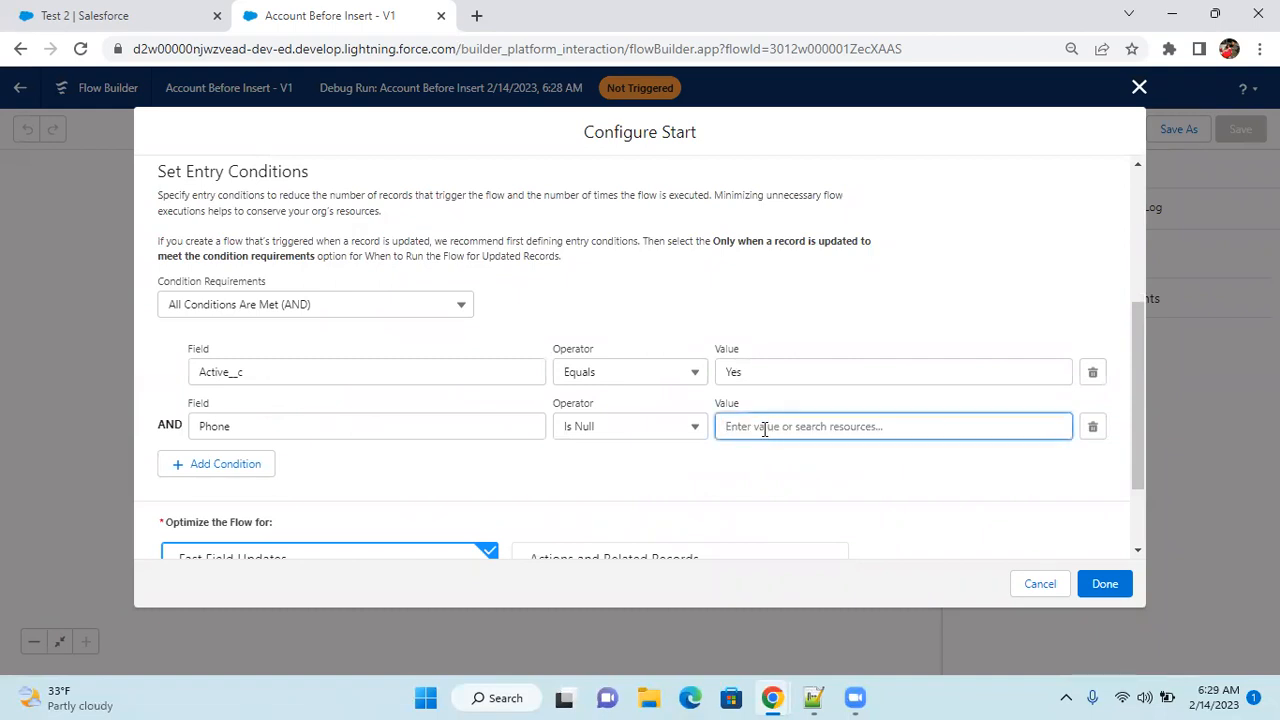
{"action": "type", "text": "teue"}
{"action": "double_click", "coordinate": [748, 427]}
{"action": "type", "text": "tru"}
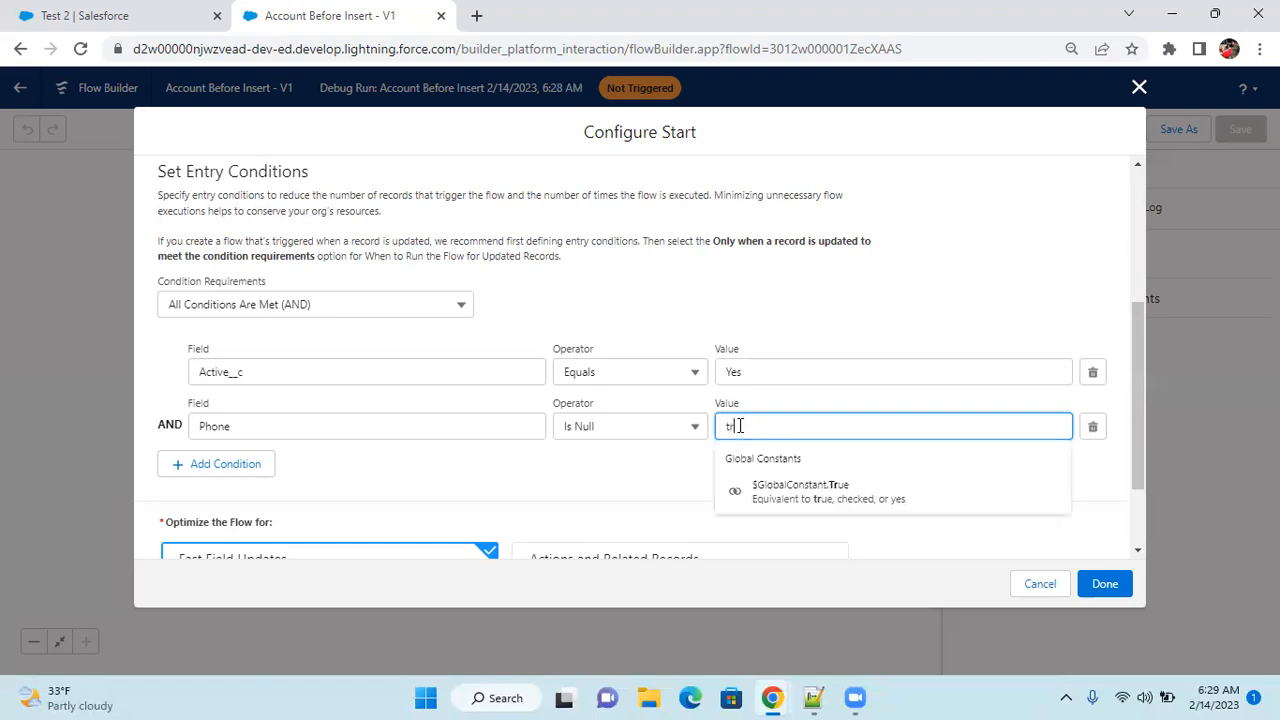
{"action": "left_click", "coordinate": [817, 493]}
{"action": "left_click", "coordinate": [1056, 517]}
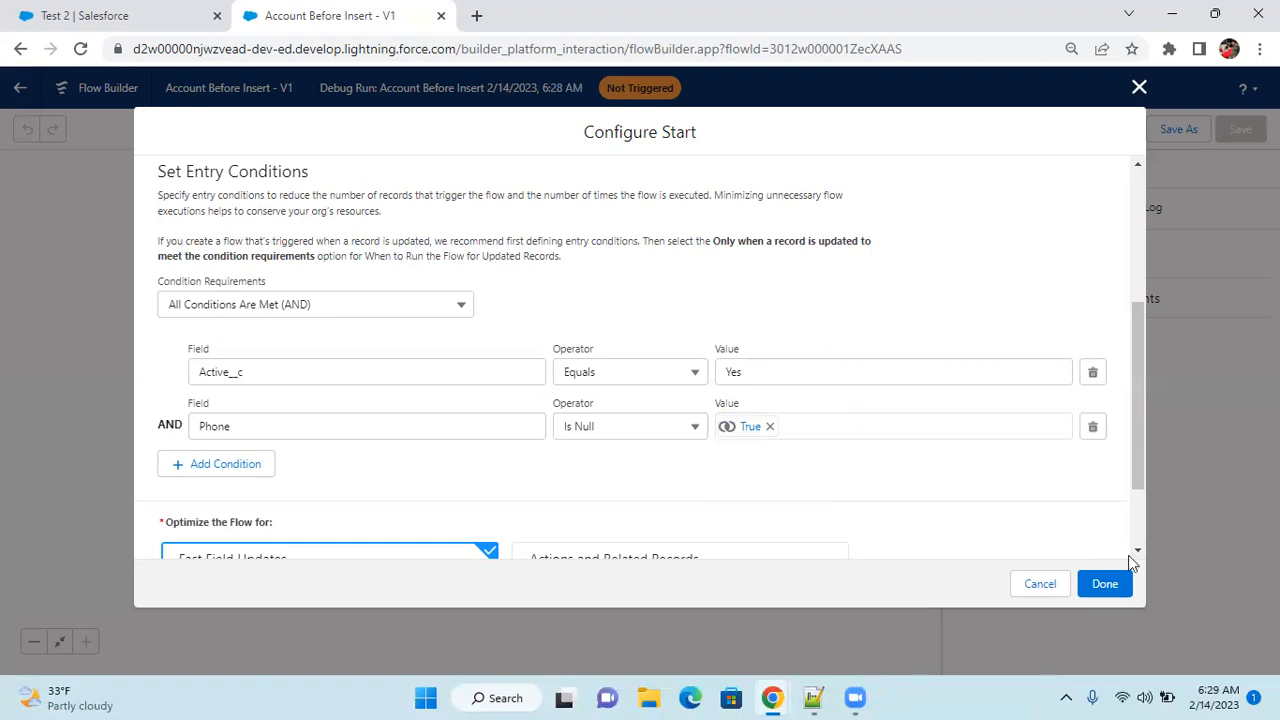
{"action": "left_click", "coordinate": [1106, 583]}
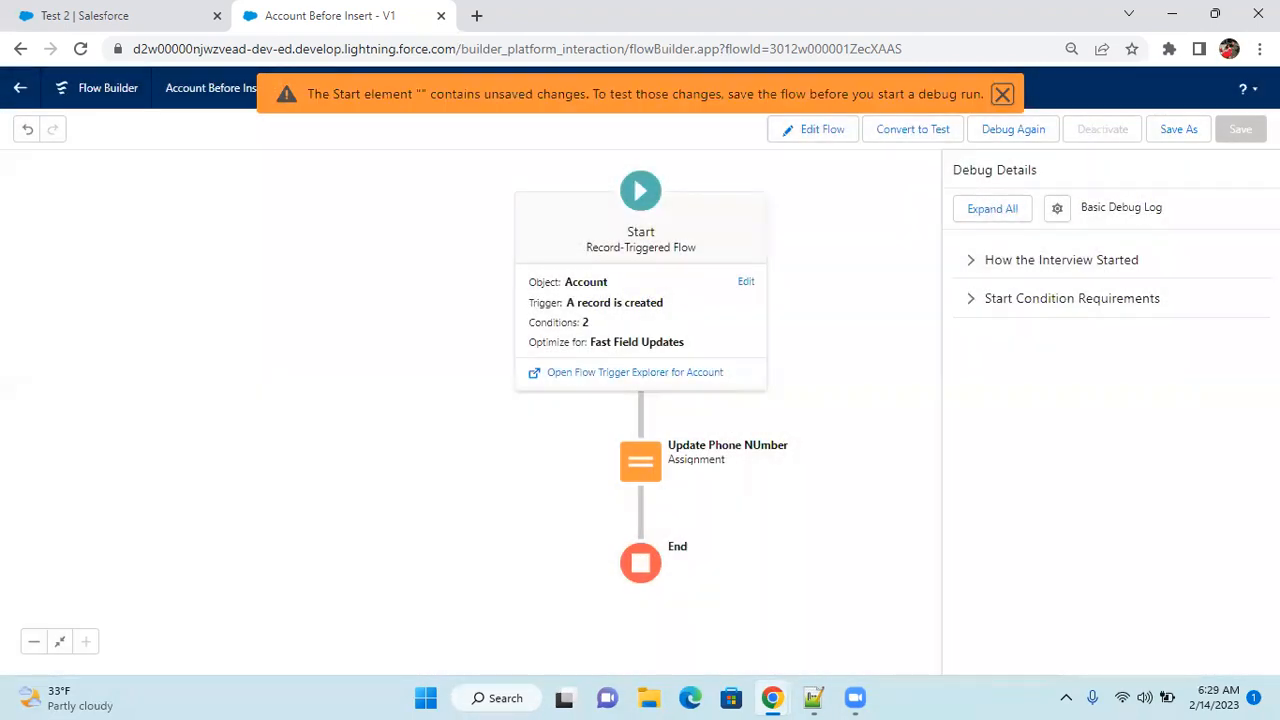
Leave the debug view for flow editing and review the entry conditions in the Start element.
{"action": "left_click", "coordinate": [822, 129]}
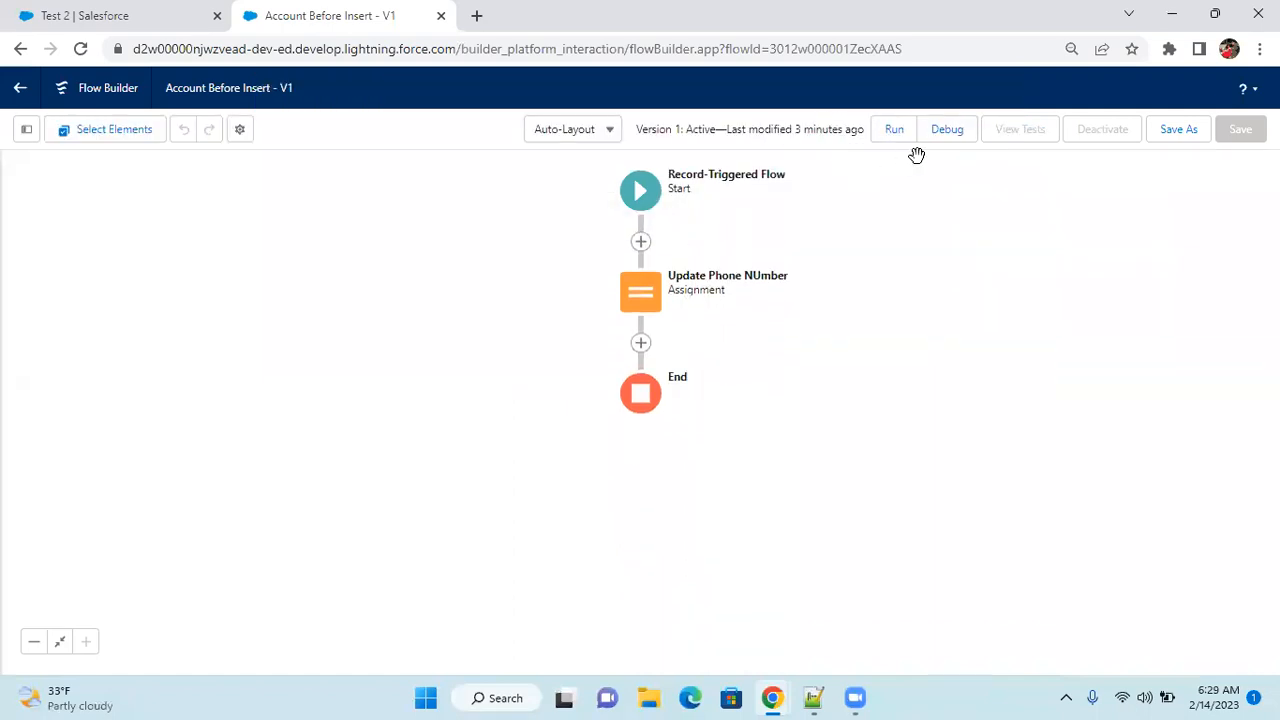
{"action": "left_click", "coordinate": [651, 199]}
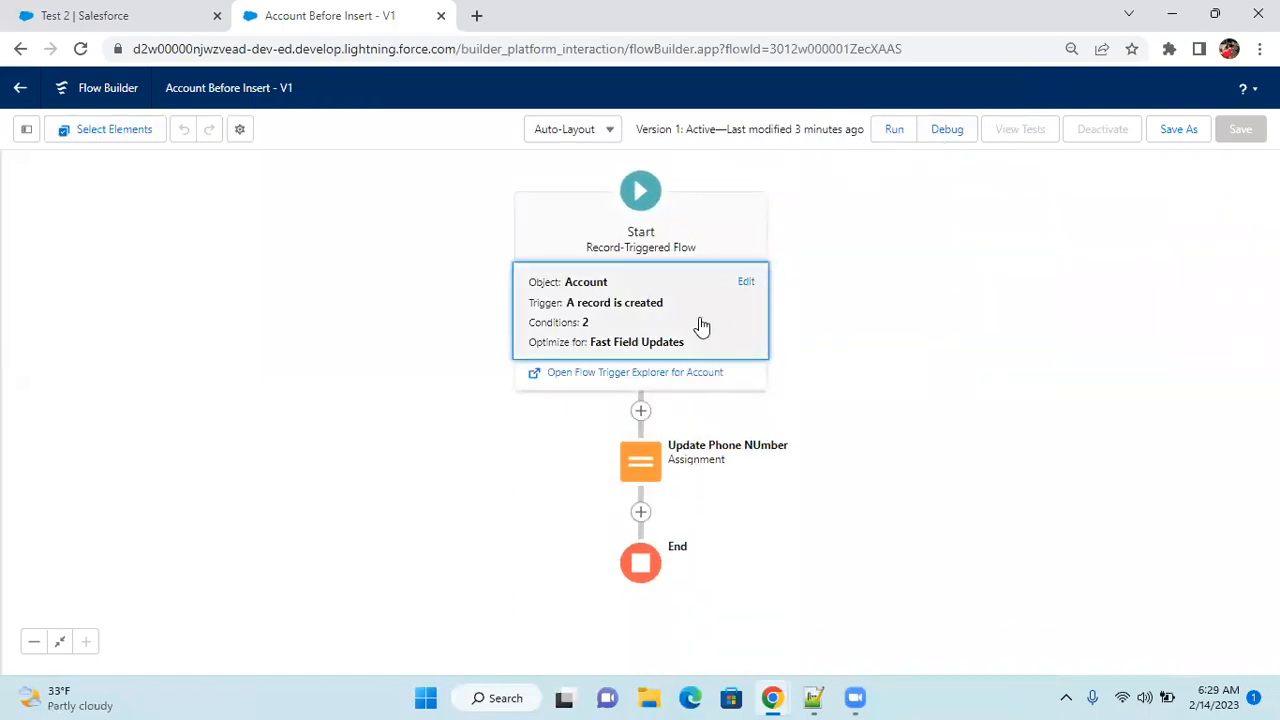
{"action": "left_click", "coordinate": [656, 270]}
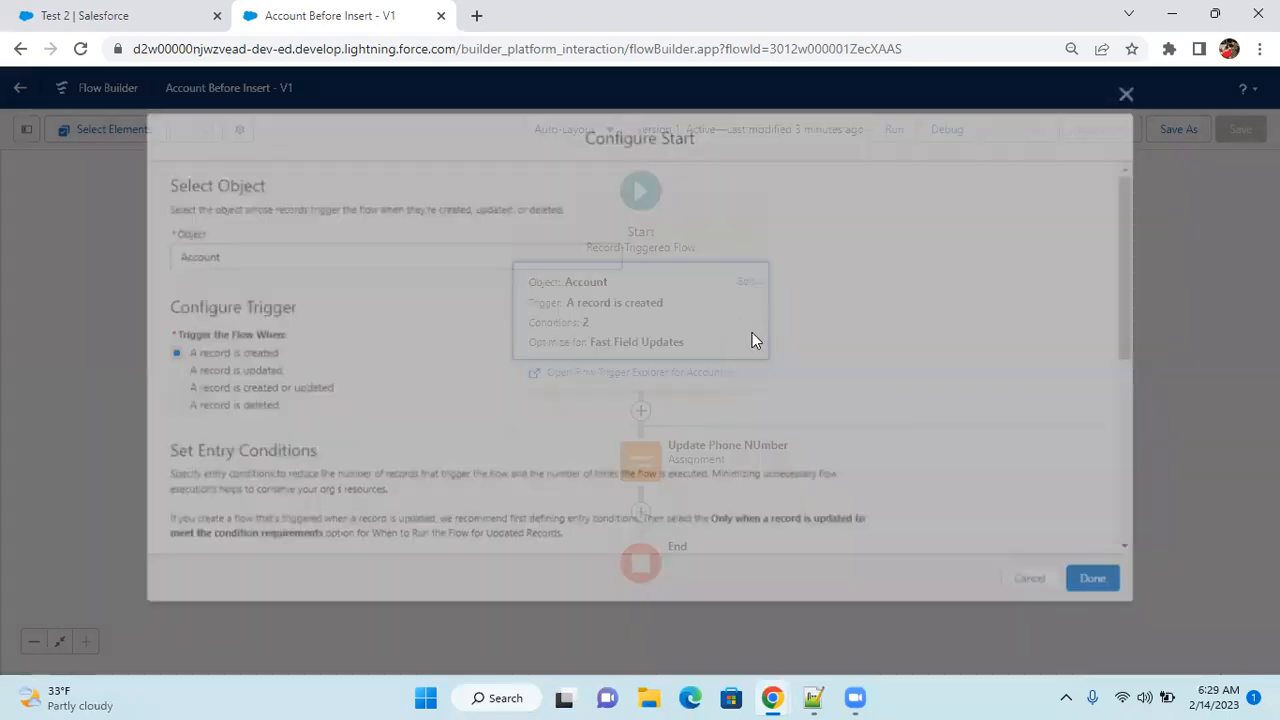
{"action": "scroll", "coordinate": [913, 481], "scroll_direction": "down", "scroll_amount": 5}
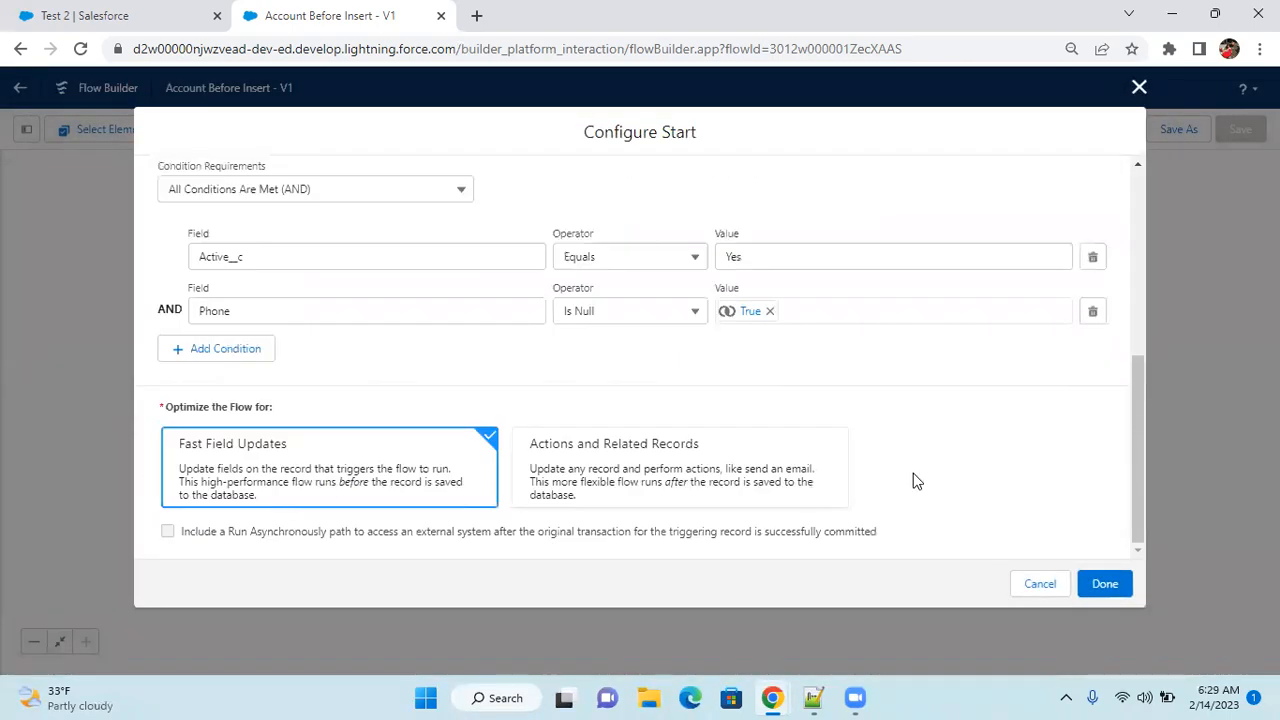
{"action": "left_click", "coordinate": [1105, 584]}
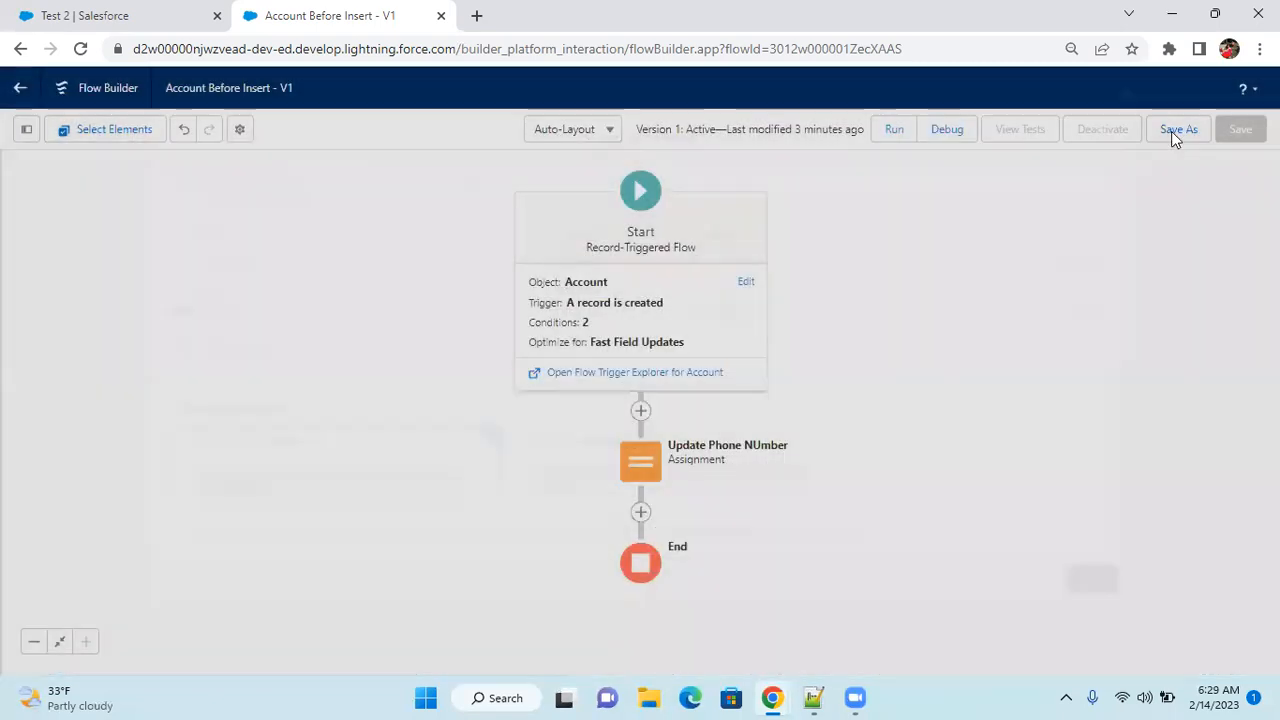
Save the changed flow as a new version labelled "Account Before Insert" and activate it.
{"action": "left_click", "coordinate": [1175, 130]}
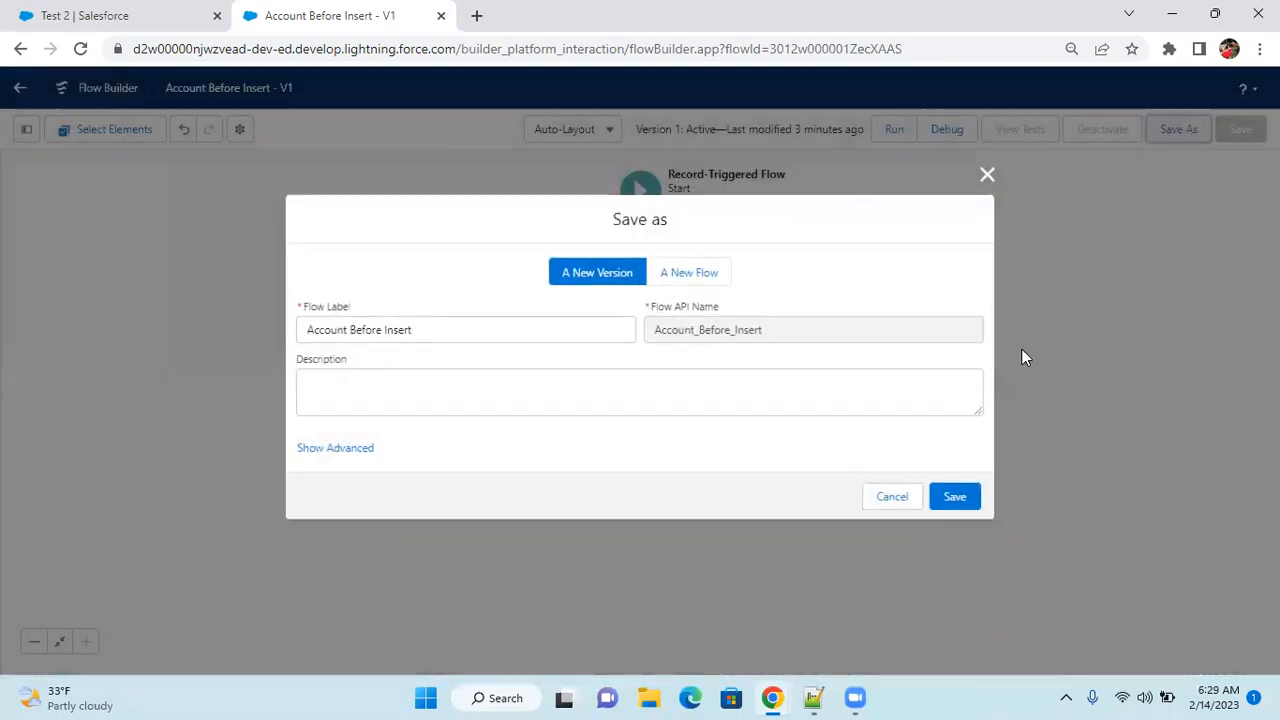
{"action": "left_click", "coordinate": [958, 500]}
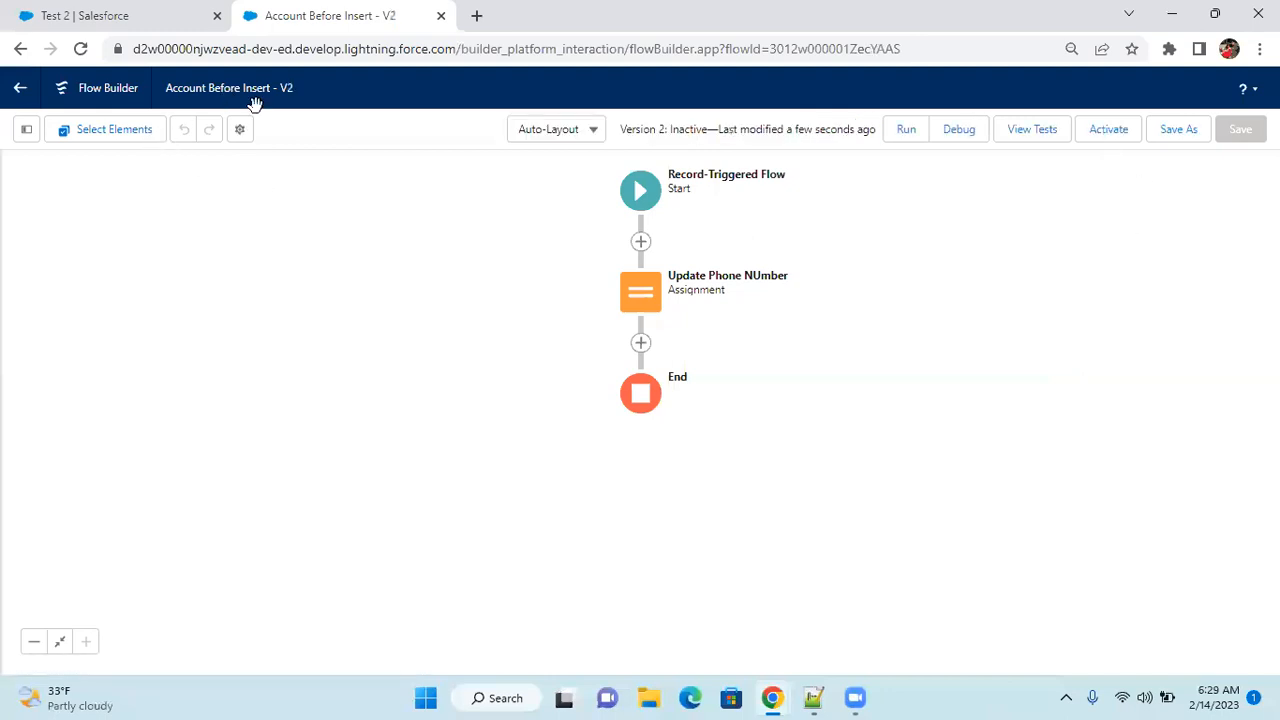
{"action": "left_click", "coordinate": [1115, 136]}
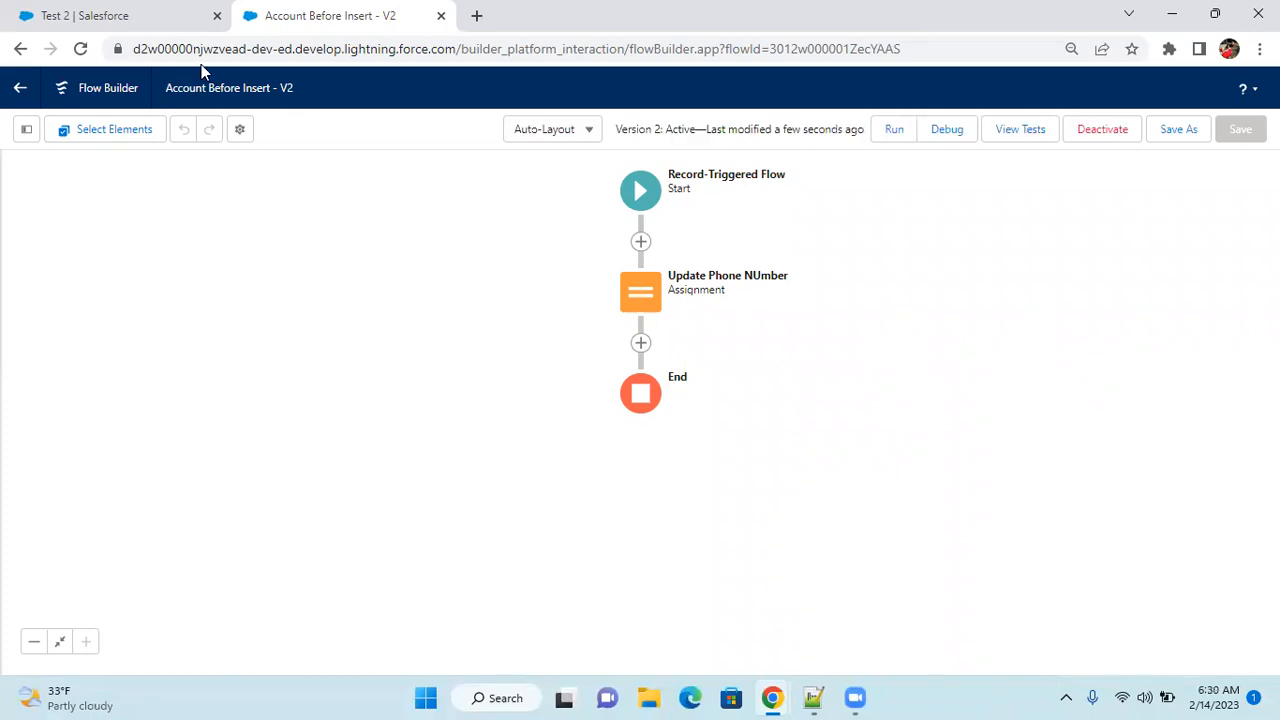
Look at the Test 2 account record, return to the flow, and activate version 2 again.
{"action": "left_click", "coordinate": [88, 18]}
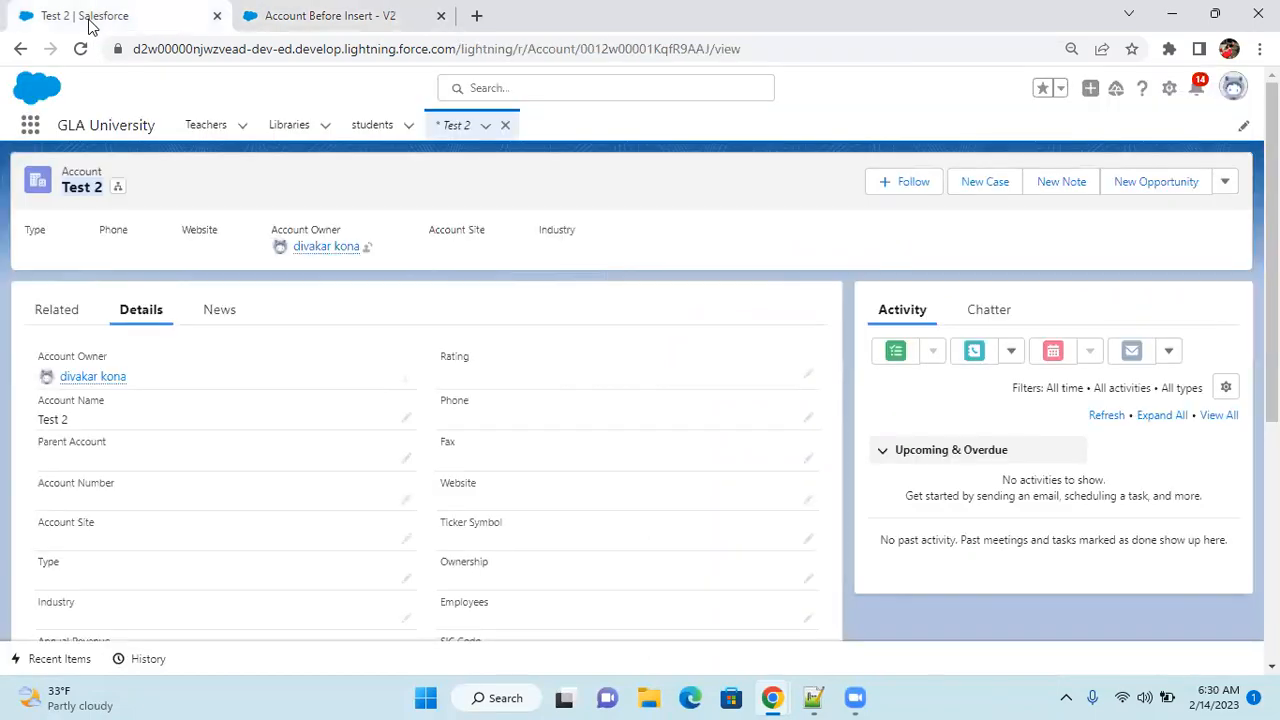
{"action": "left_click", "coordinate": [283, 30]}
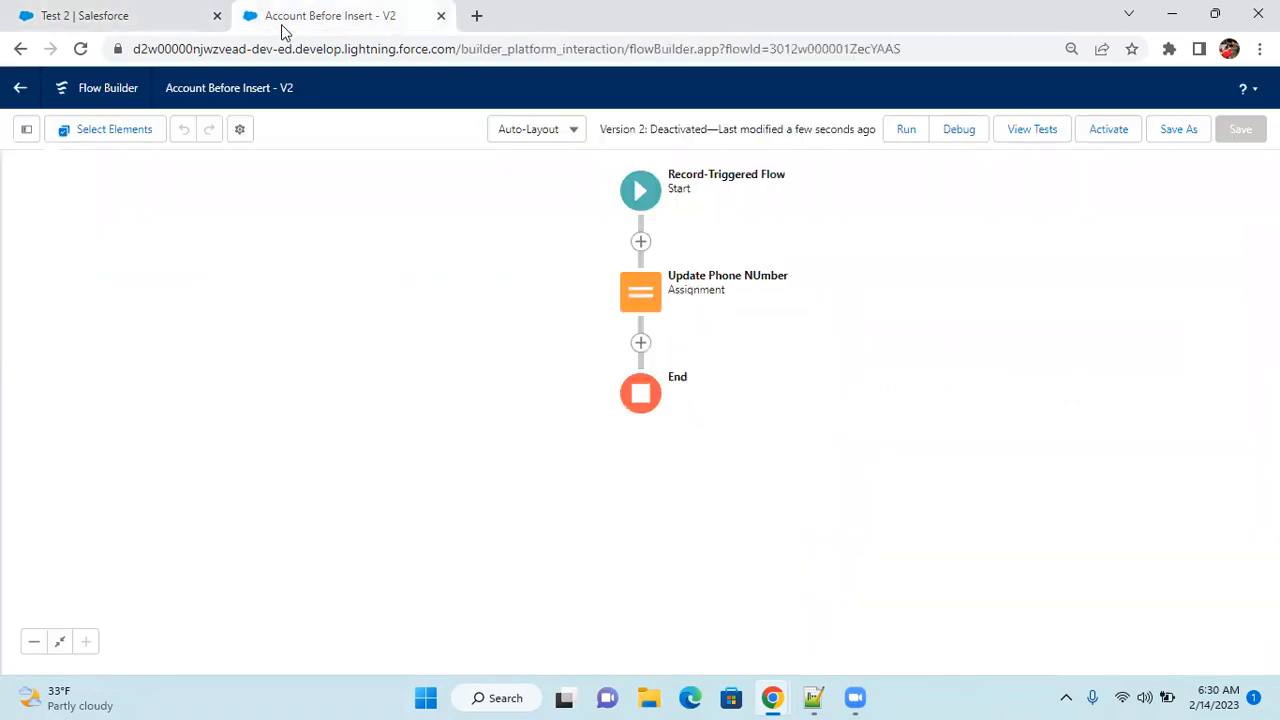
{"action": "left_click", "coordinate": [1110, 130]}
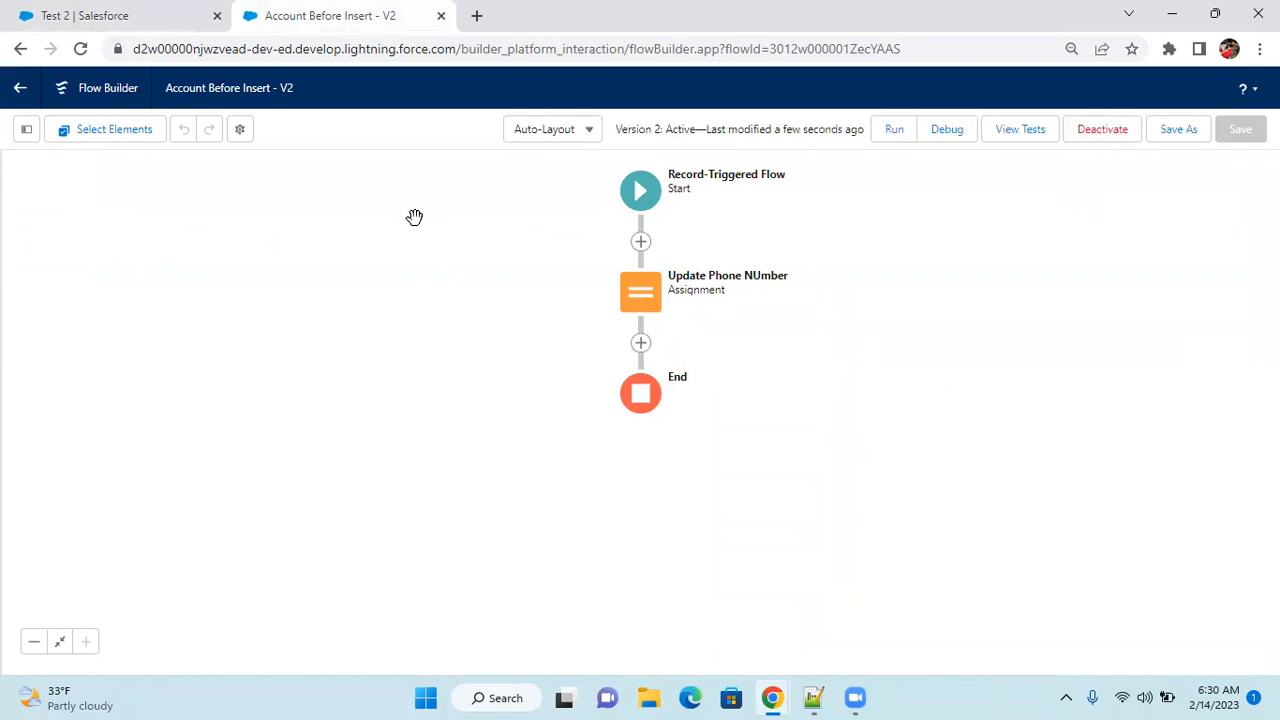
Create an account named "test 3" with Active set to Yes and no phone entered, and check its Phone field.
{"action": "left_click", "coordinate": [103, 16]}
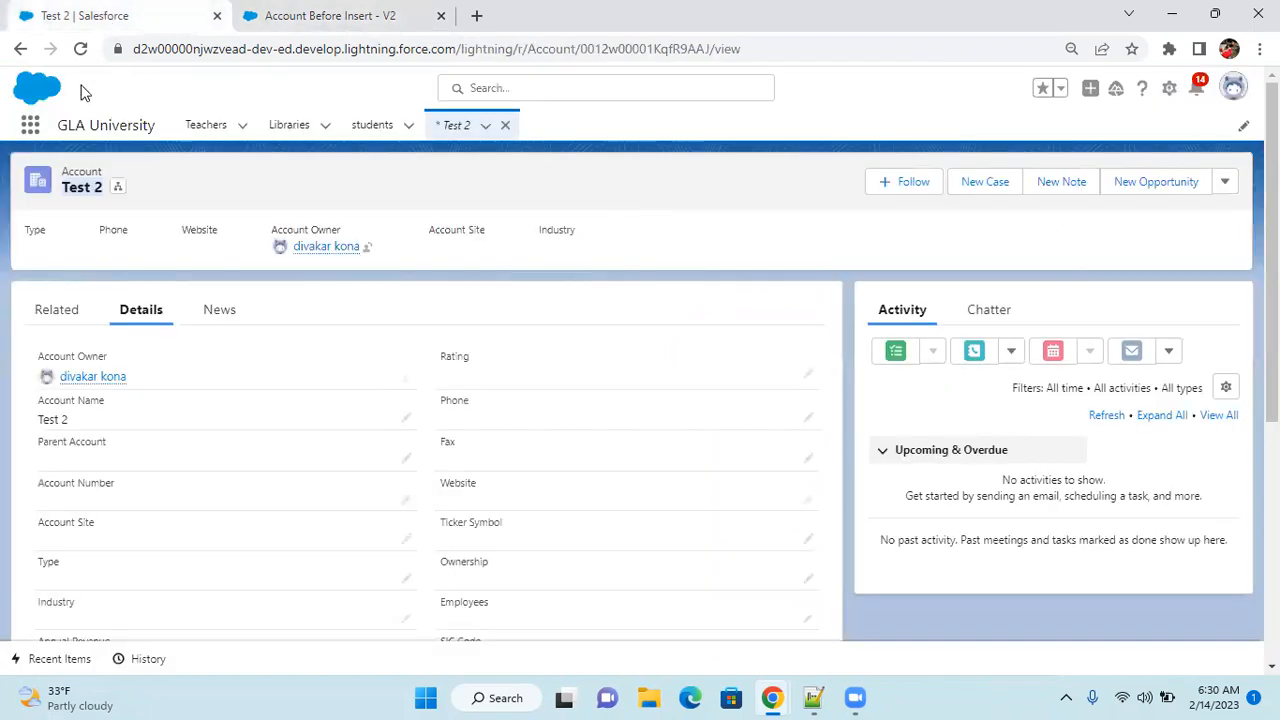
{"action": "left_click", "coordinate": [20, 49]}
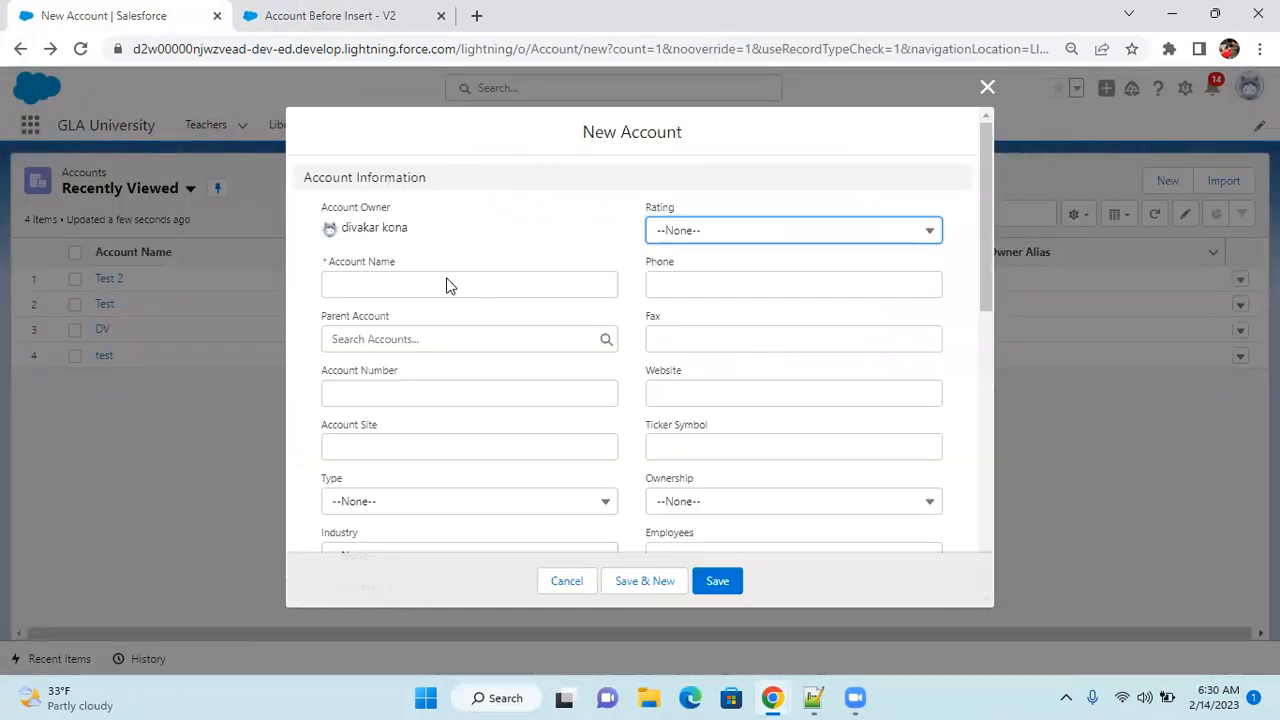
{"action": "left_click", "coordinate": [388, 283]}
{"action": "type", "text": "test 3"}
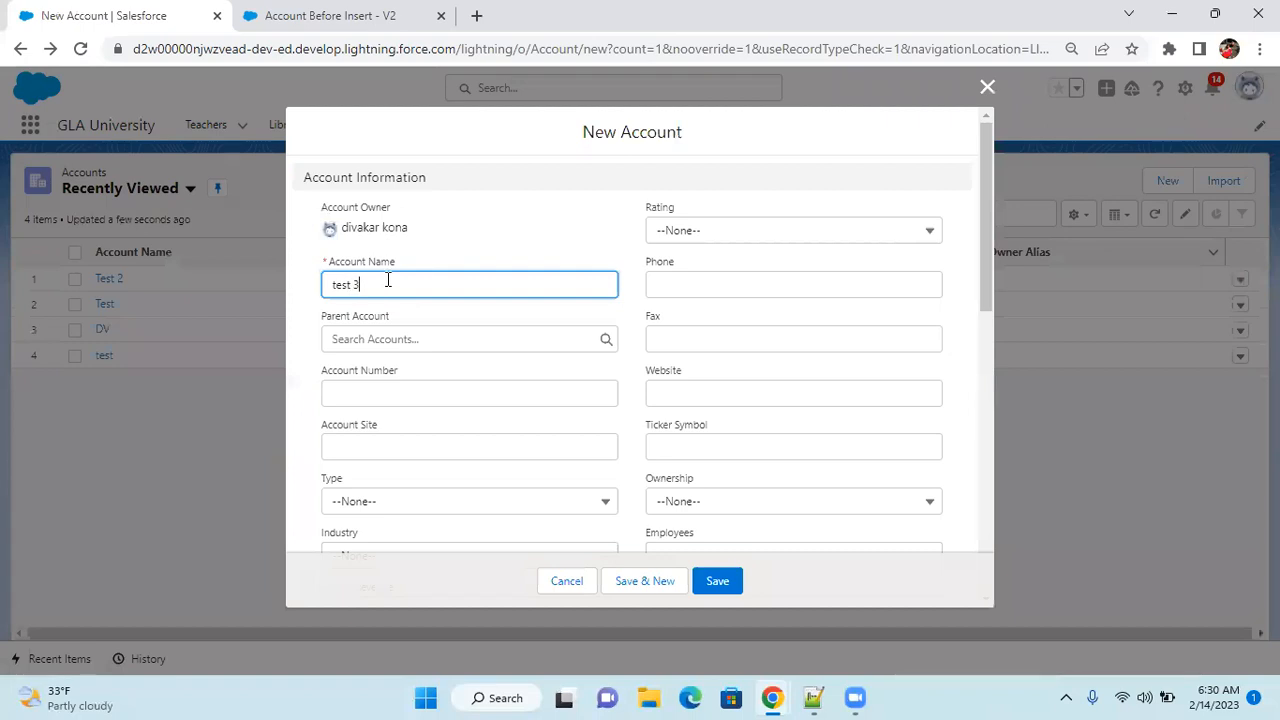
{"action": "scroll", "coordinate": [405, 292], "scroll_direction": "down", "scroll_amount": 10}
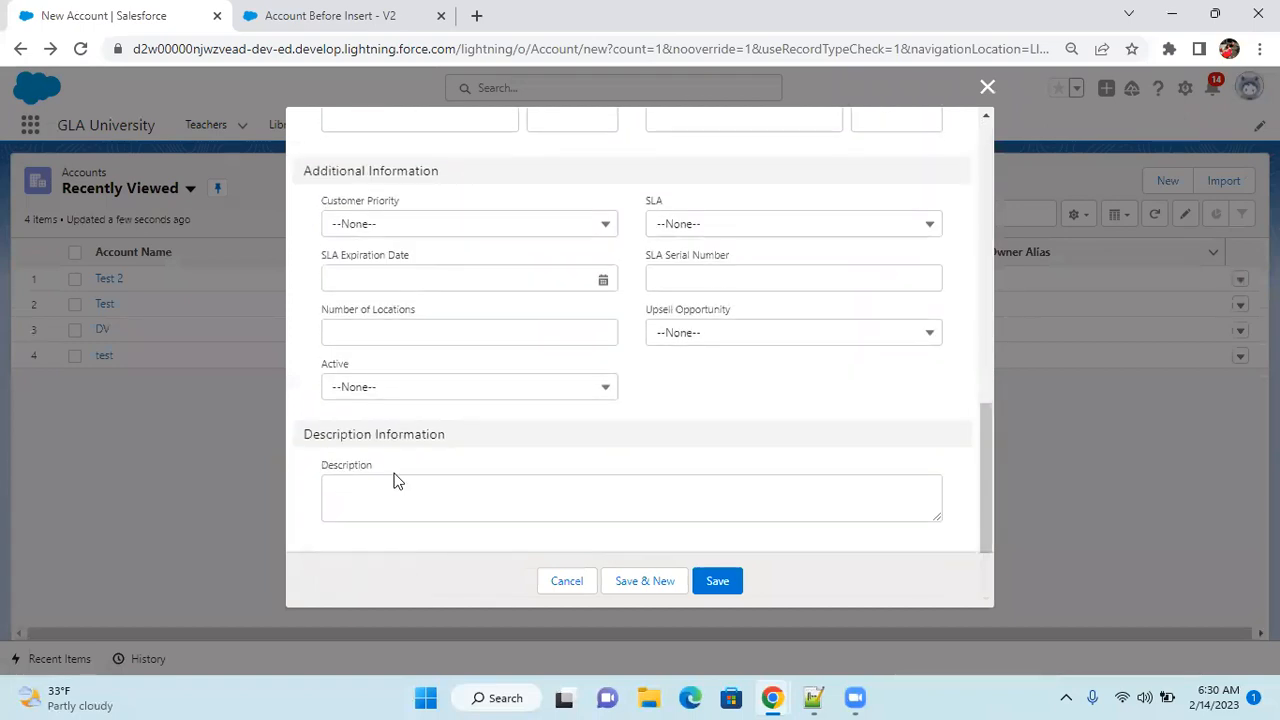
{"action": "left_click", "coordinate": [375, 398]}
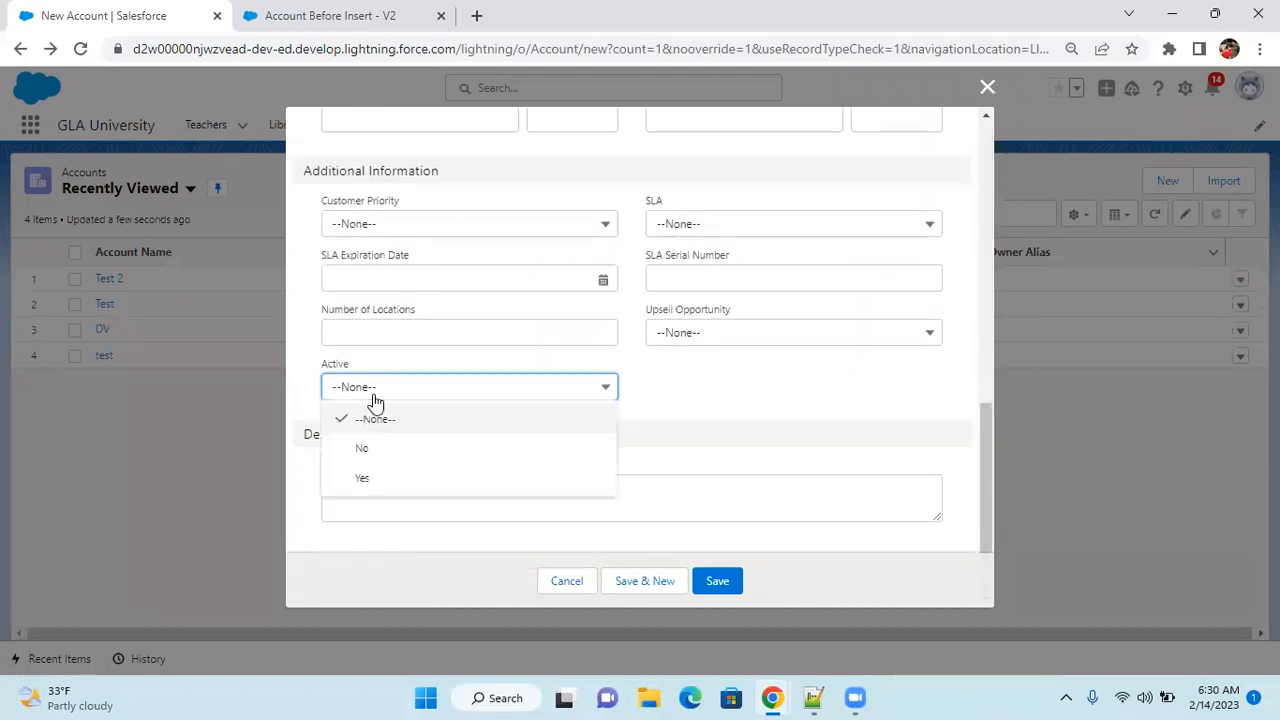
{"action": "left_click", "coordinate": [377, 480]}
{"action": "left_click", "coordinate": [710, 578]}
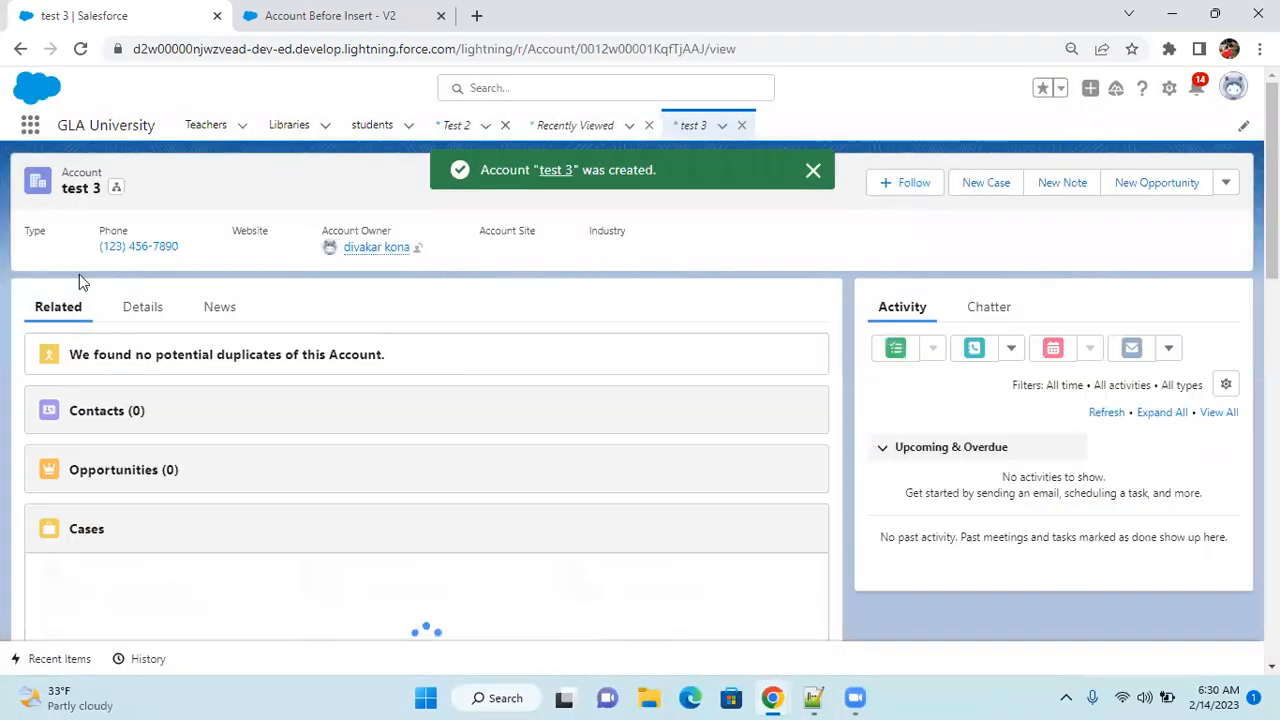
{"action": "left_click_drag", "start_coordinate": [84, 258], "coordinate": [198, 256]}
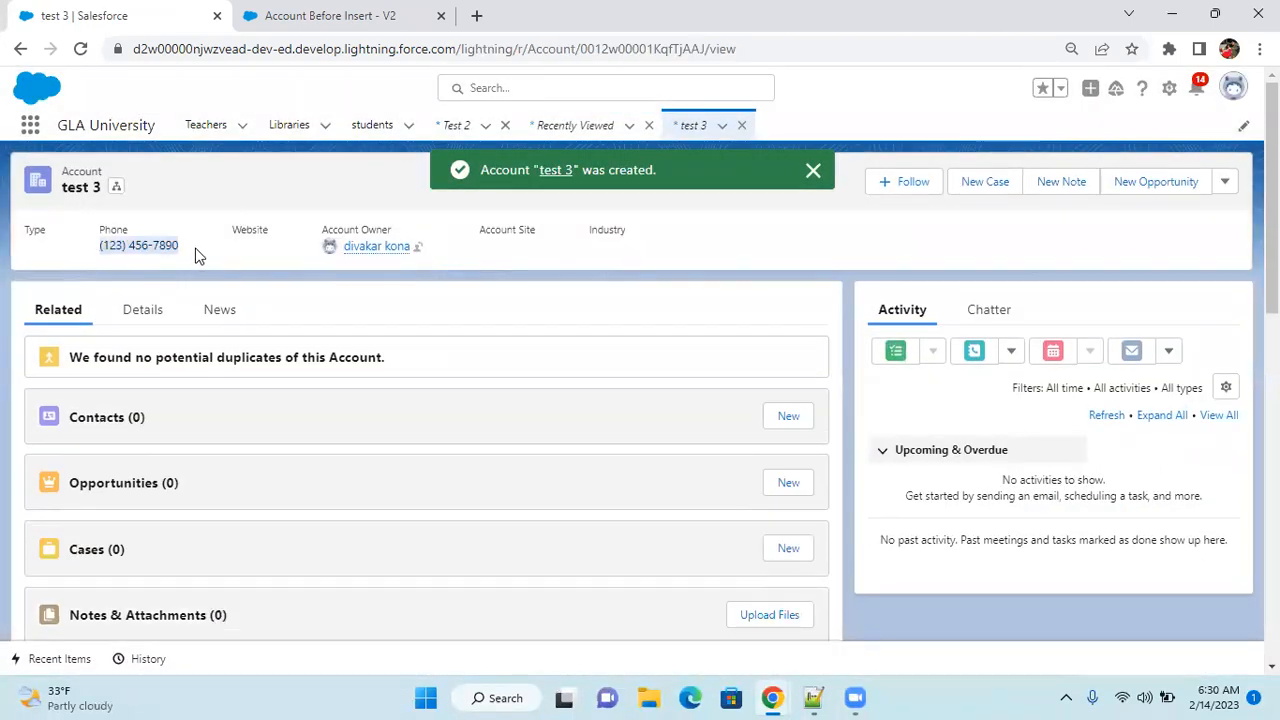
Clear the Phone field in the details of the test 3 account and save the record.
{"action": "left_click", "coordinate": [142, 310]}
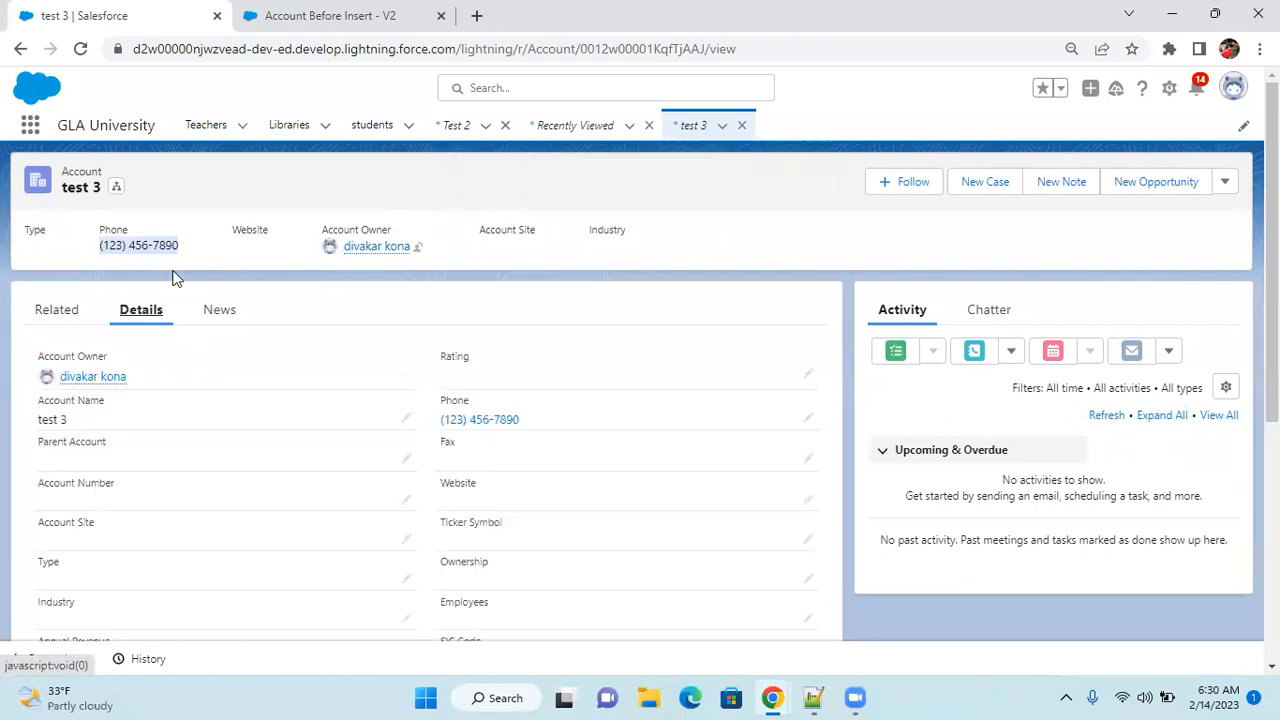
{"action": "left_click", "coordinate": [808, 421]}
{"action": "key", "text": "ctrl+a"}
{"action": "key", "text": "BackSpace"}
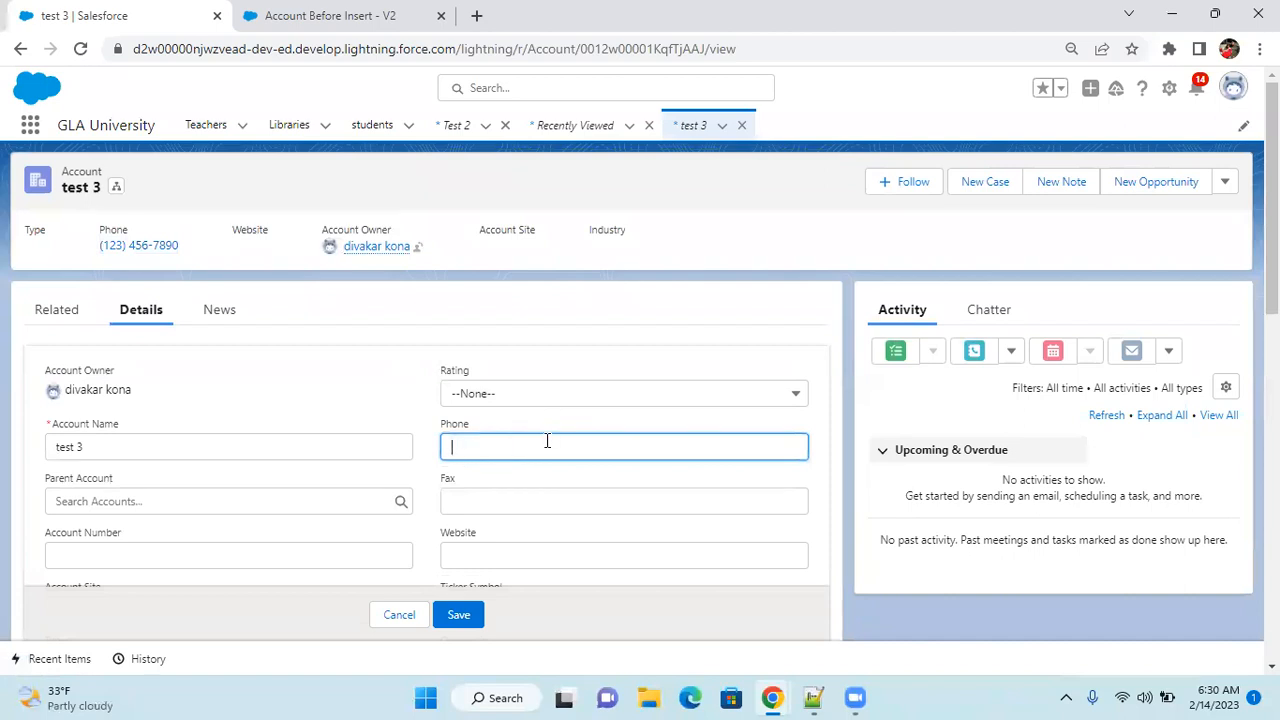
{"action": "left_click", "coordinate": [462, 615]}
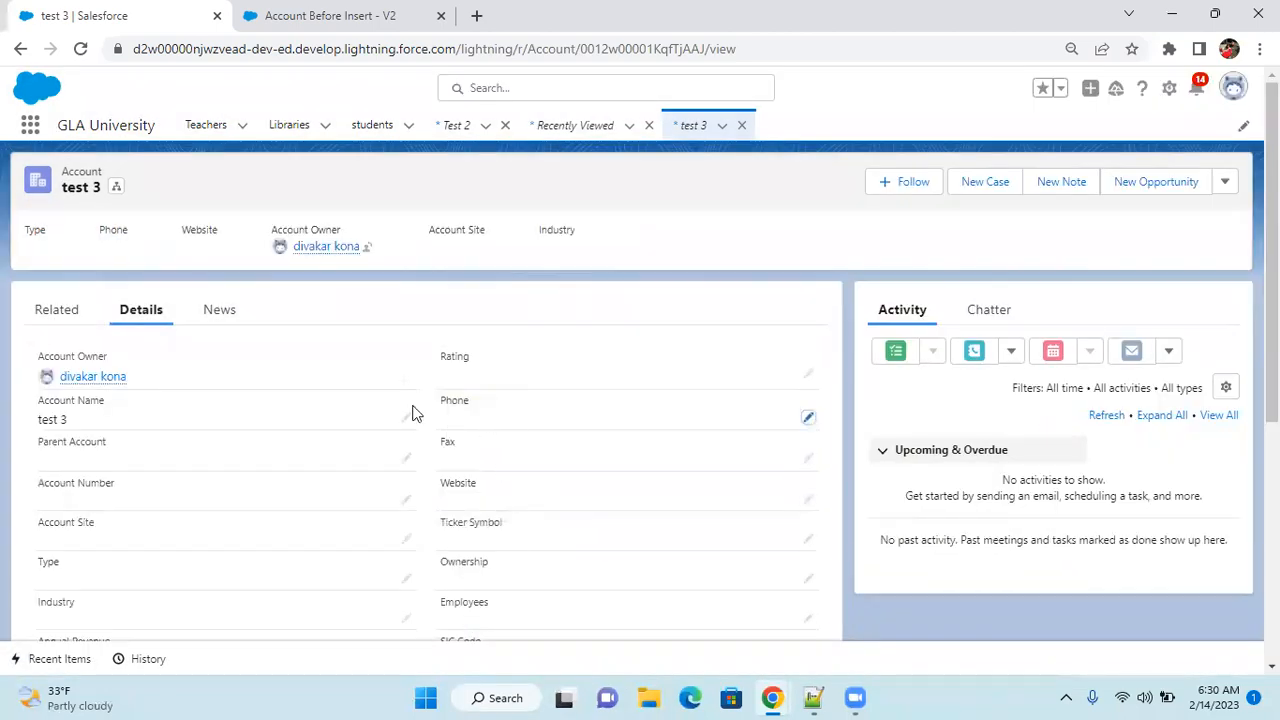
Return to the Account Before Insert flow and set the Start element to trigger when a record is created or updated.
{"action": "left_click", "coordinate": [330, 15]}
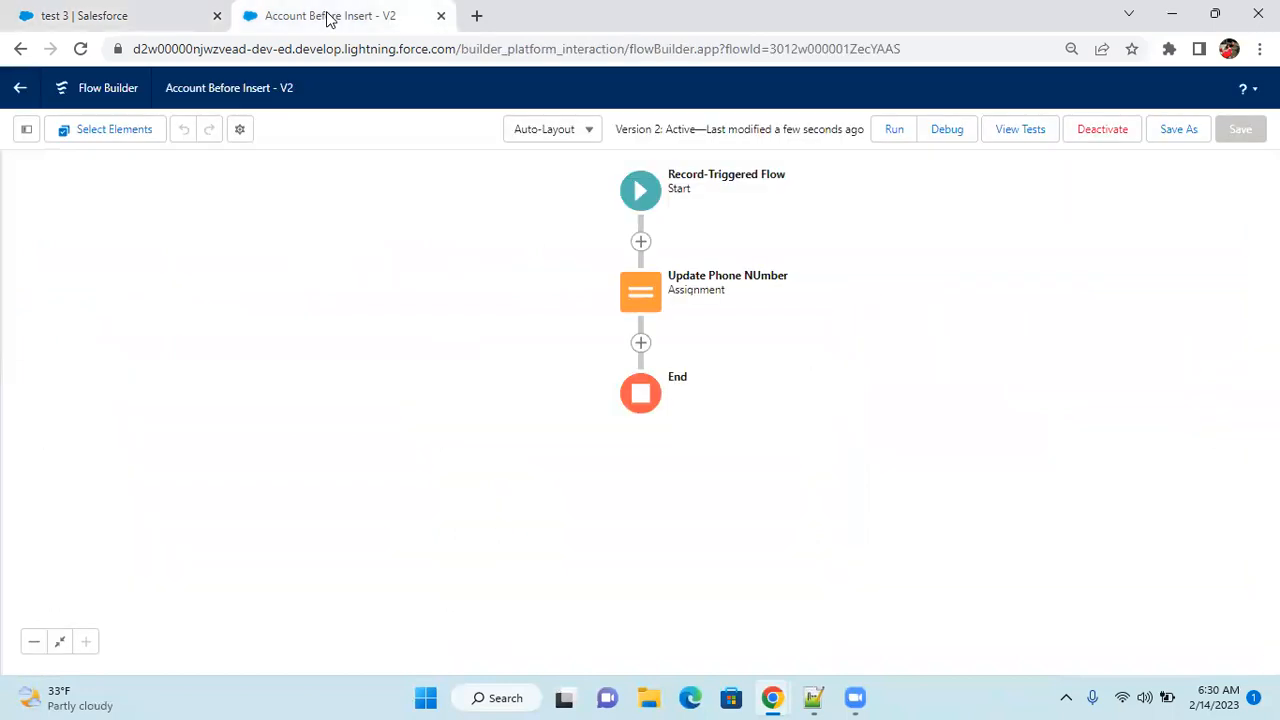
{"action": "left_click", "coordinate": [639, 185]}
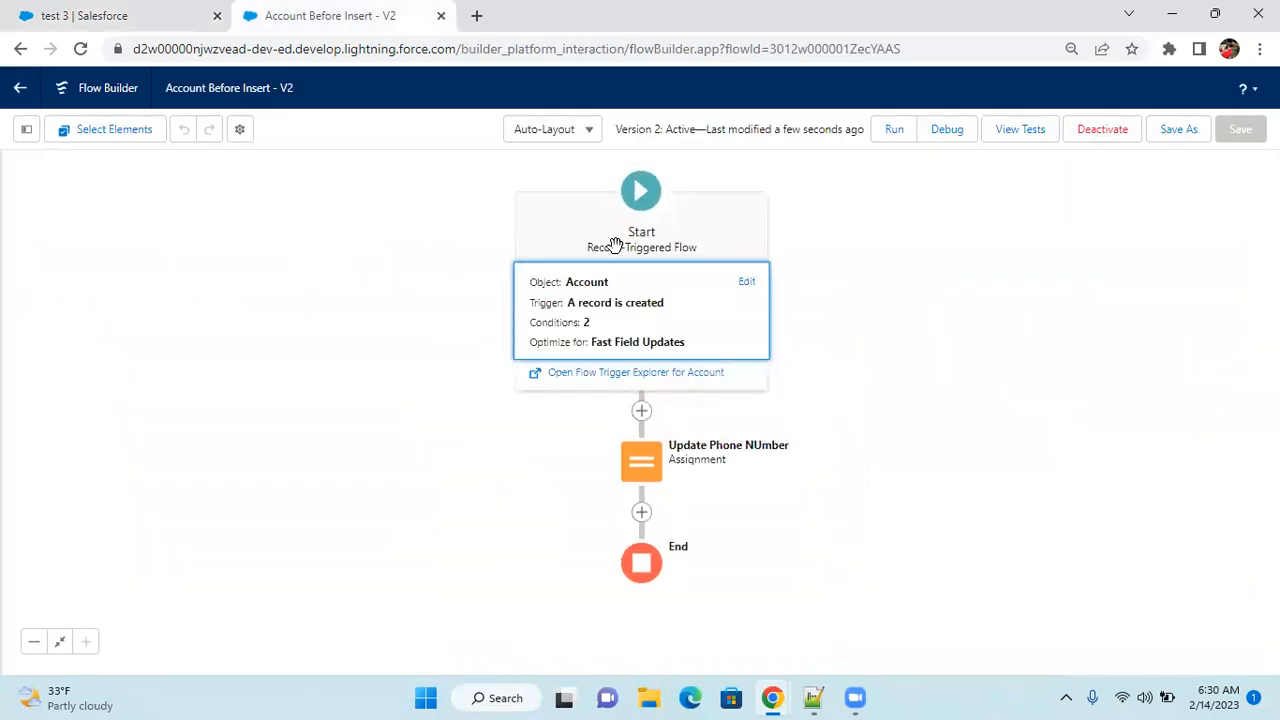
{"action": "left_click", "coordinate": [574, 338]}
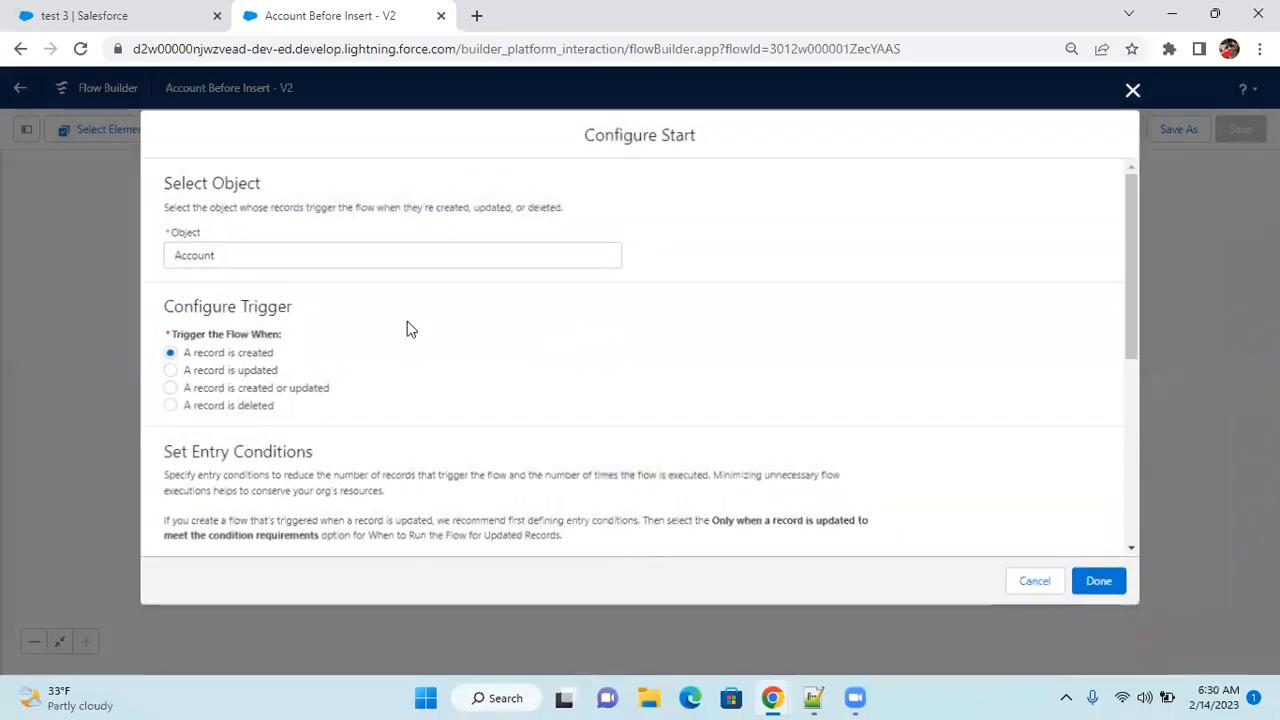
{"action": "left_click", "coordinate": [165, 371]}
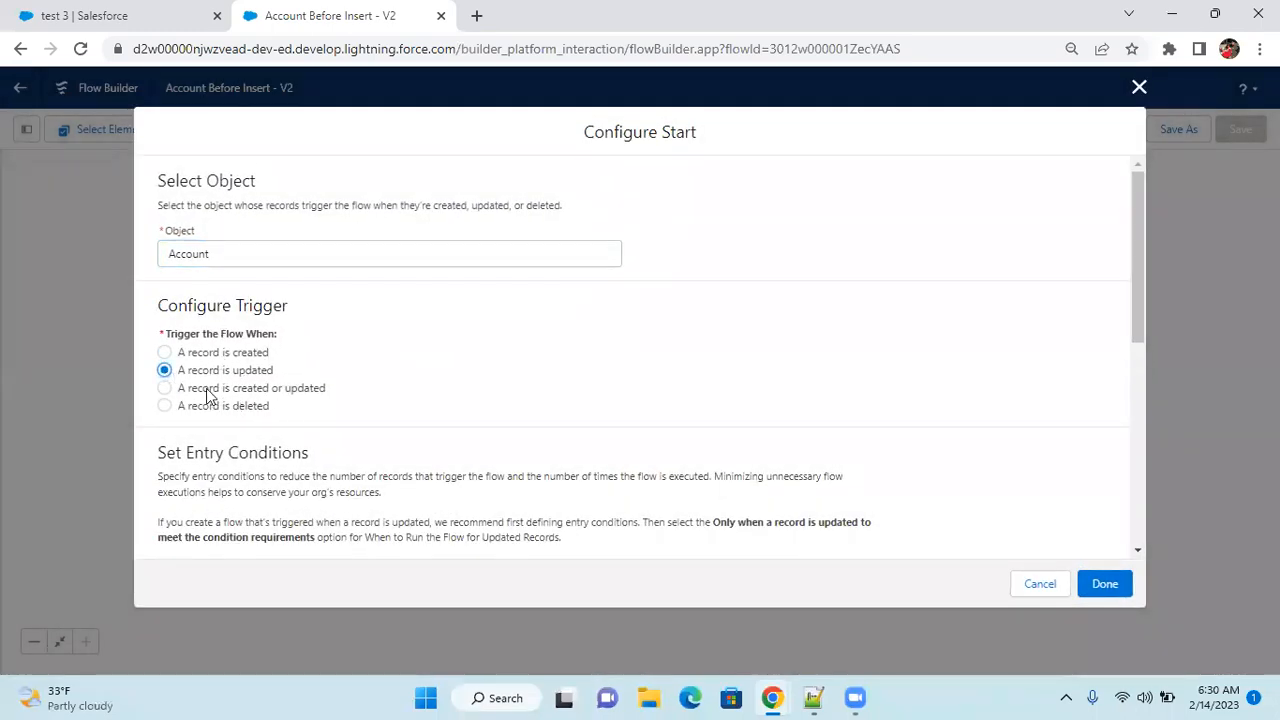
{"action": "left_click", "coordinate": [165, 388]}
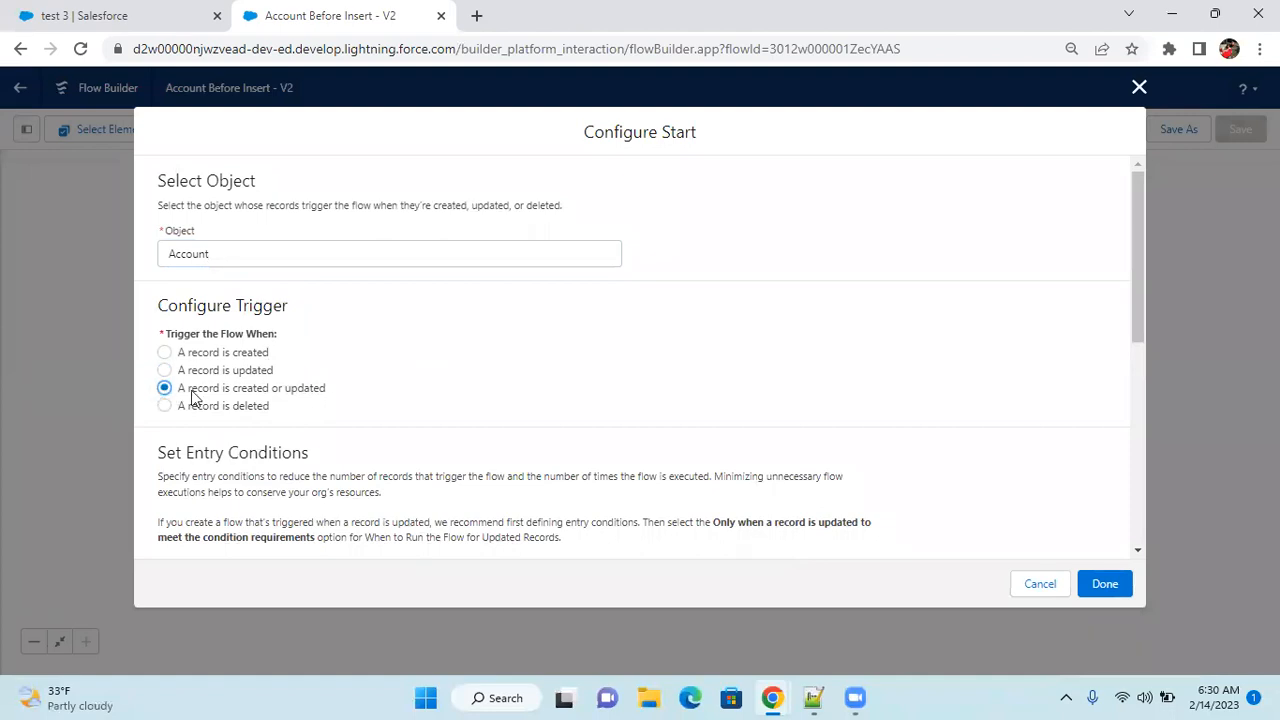
{"action": "left_click", "coordinate": [1115, 583]}
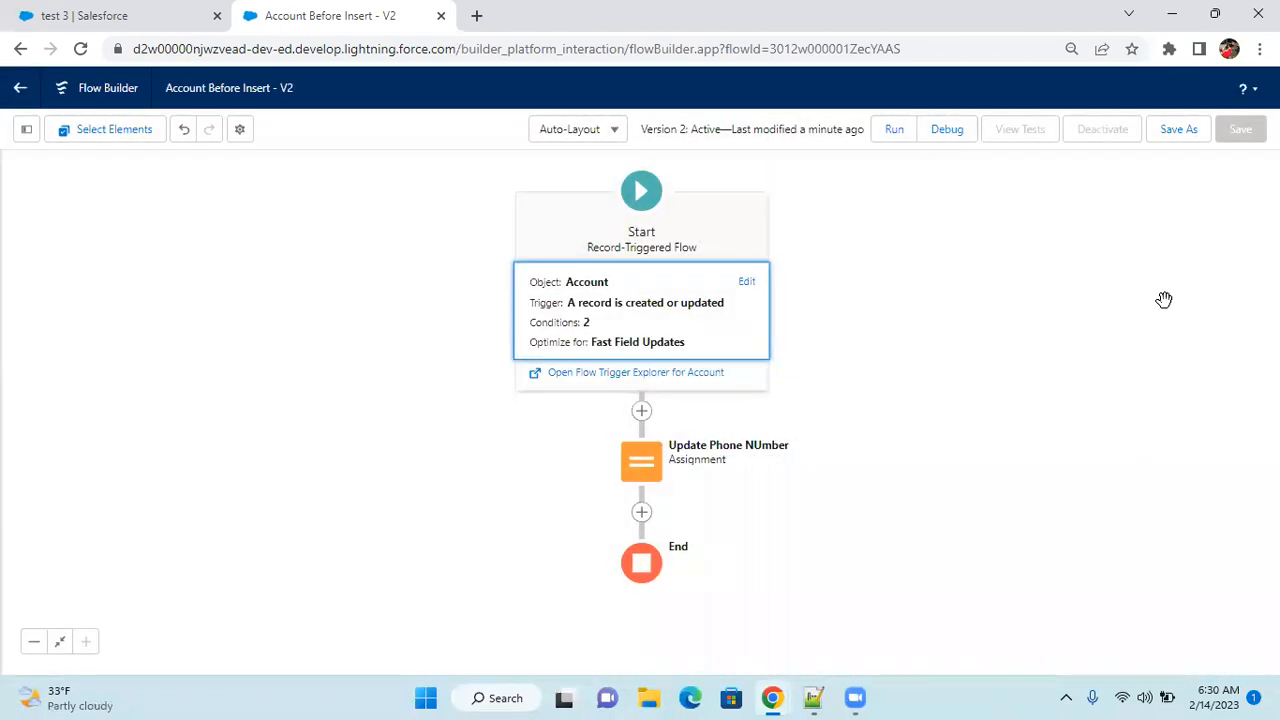
Save the changed flow as a new version and activate it.
{"action": "left_click", "coordinate": [1183, 135]}
{"action": "left_click", "coordinate": [955, 503]}
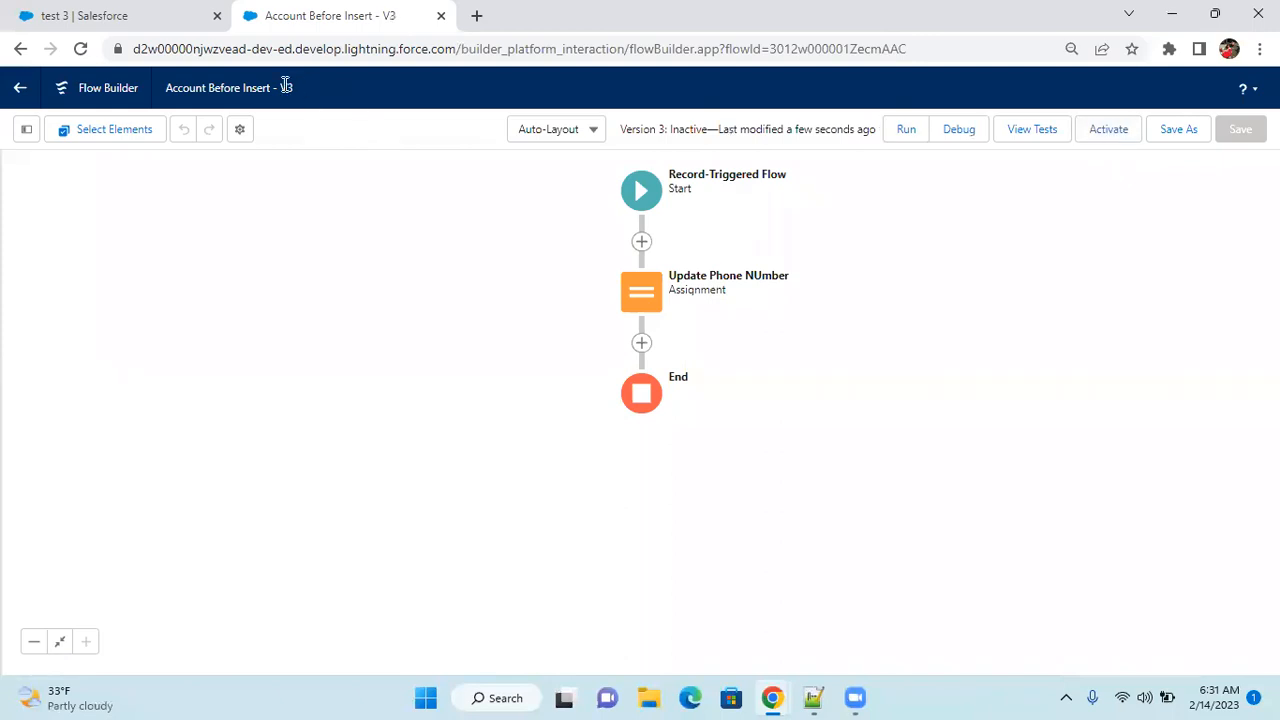
{"action": "left_click", "coordinate": [1095, 141]}
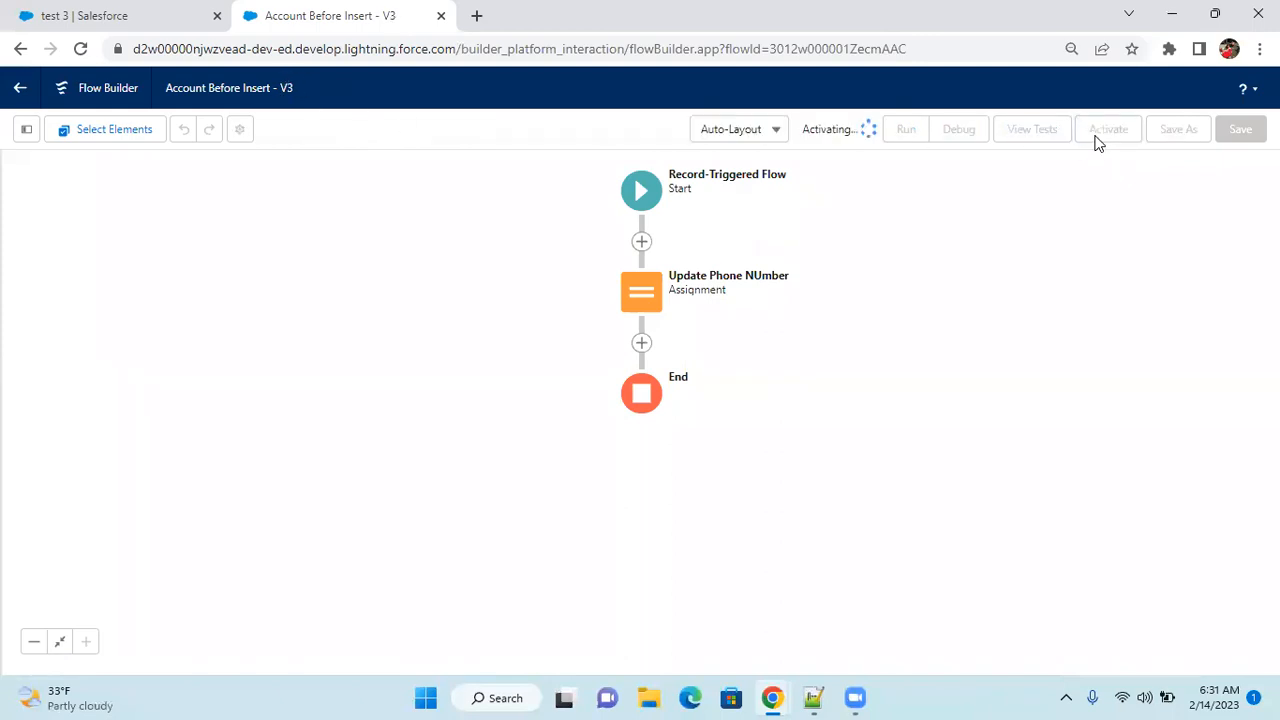
Set the Rating of the test 3 account to Hot, leaving Phone empty, and save the record.
{"action": "left_click", "coordinate": [140, 24]}
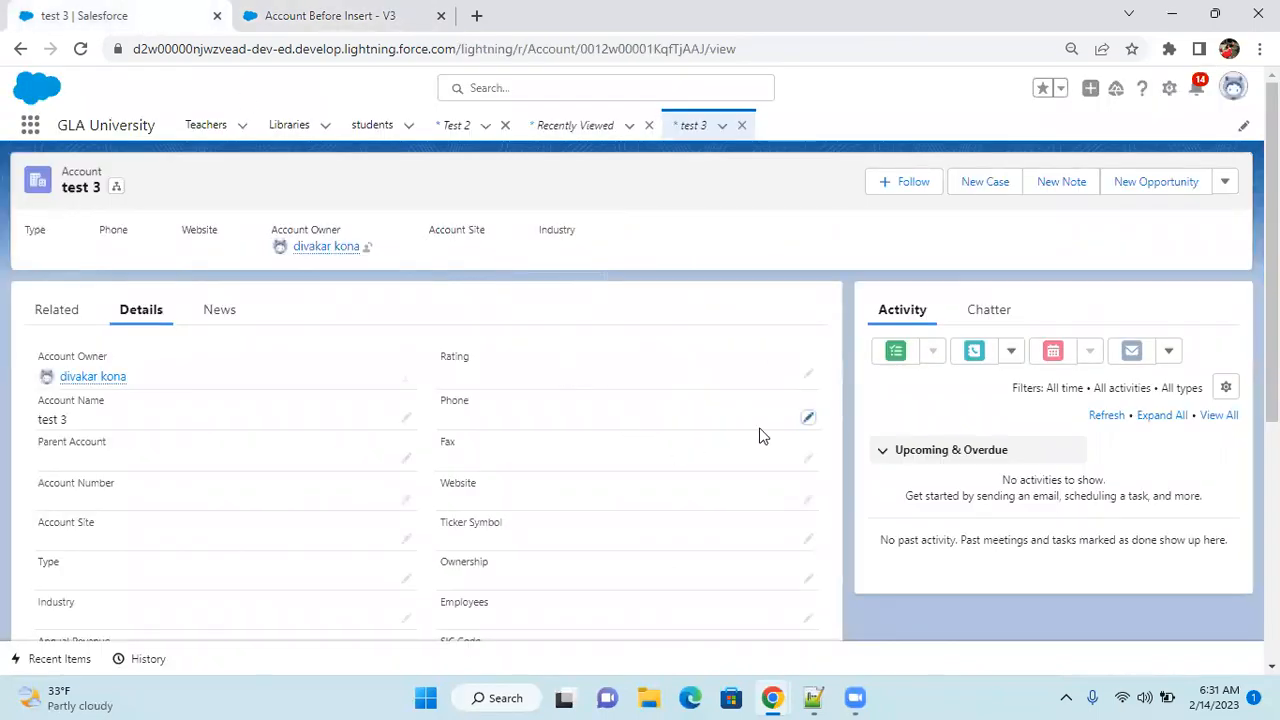
{"action": "left_click", "coordinate": [808, 418]}
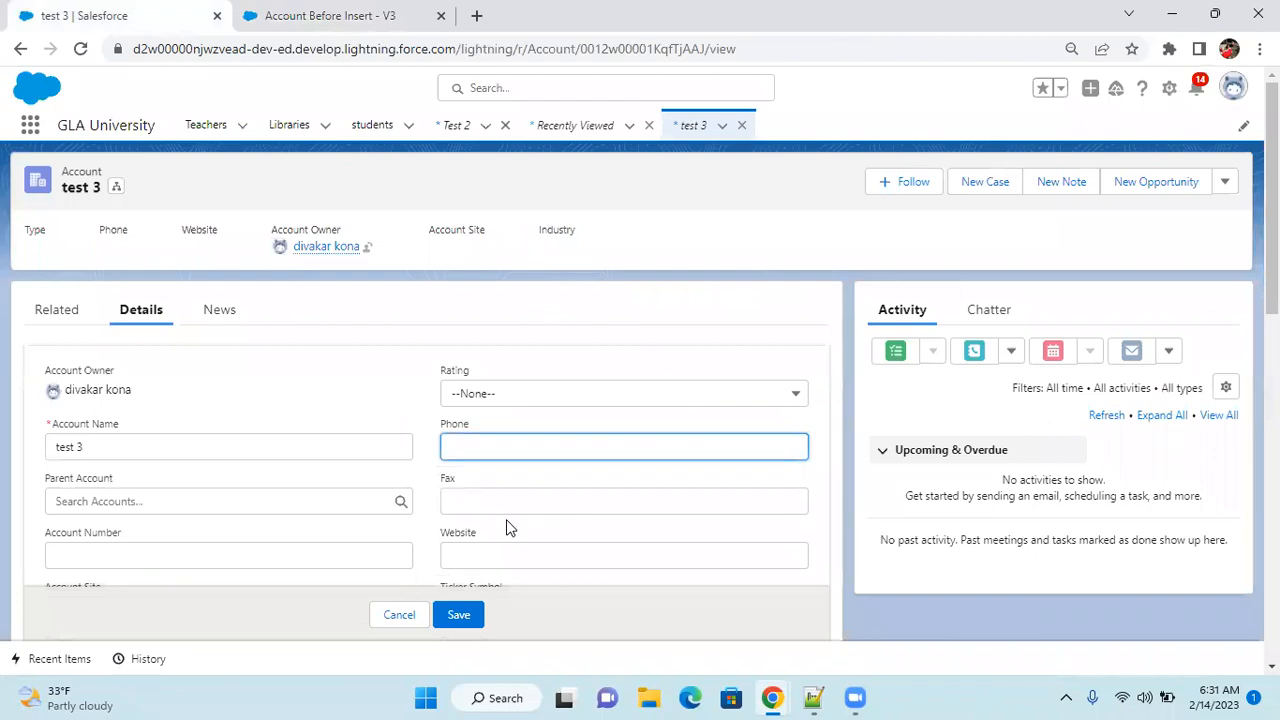
{"action": "left_click", "coordinate": [475, 388]}
{"action": "left_click", "coordinate": [479, 394]}
{"action": "left_click", "coordinate": [483, 400]}
{"action": "left_click", "coordinate": [497, 455]}
{"action": "left_click", "coordinate": [468, 616]}
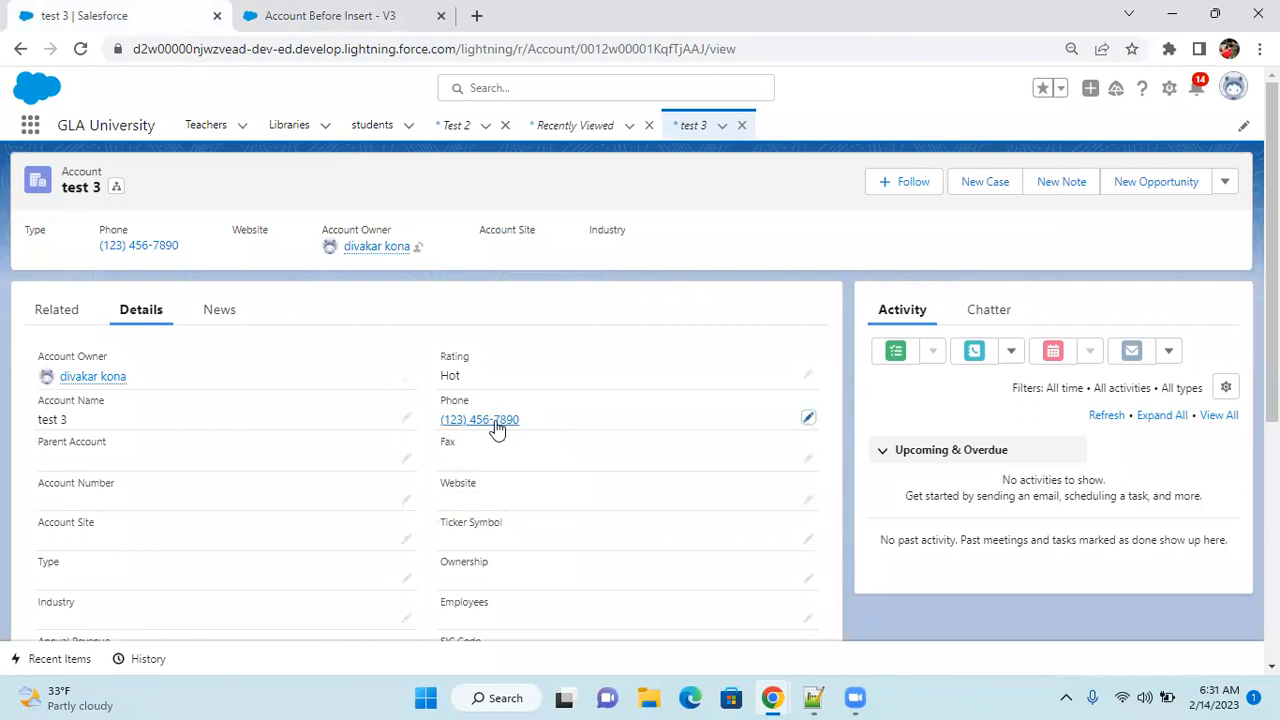
Review the flow's Start configuration, including its trigger, entry conditions and run option for updated records, without changing it.
{"action": "left_click", "coordinate": [366, 29]}
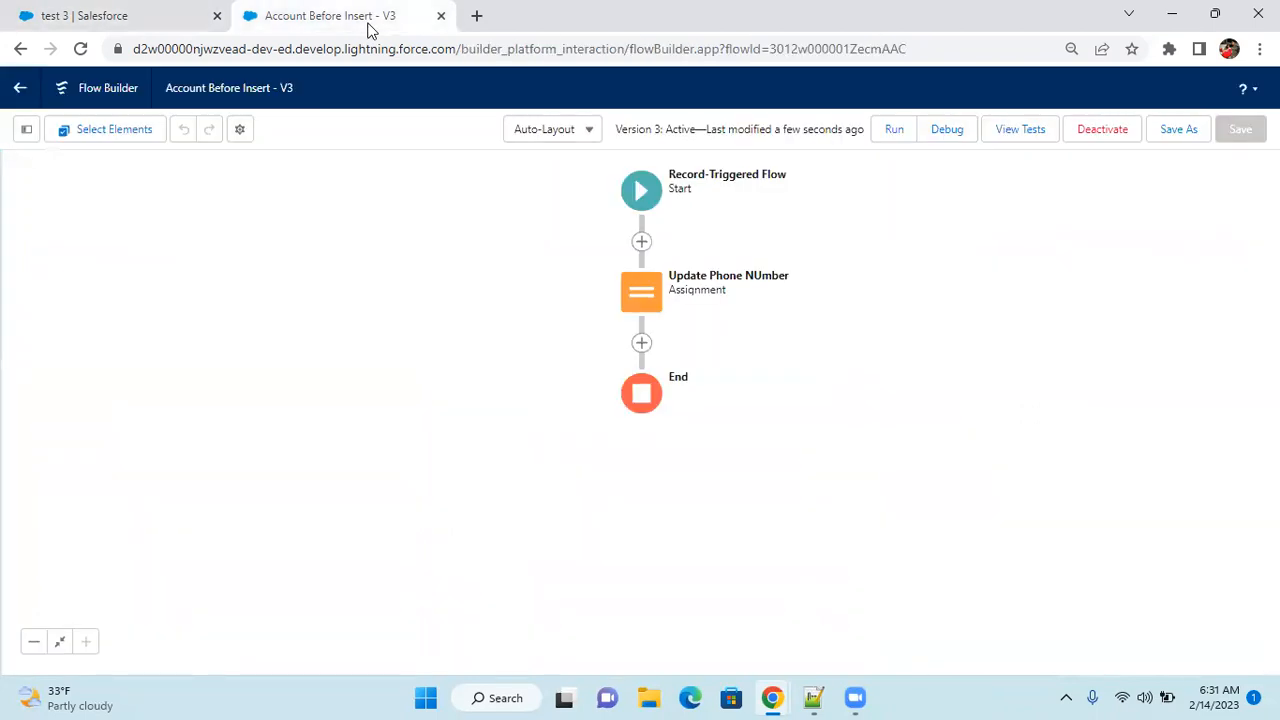
{"action": "left_click", "coordinate": [645, 198]}
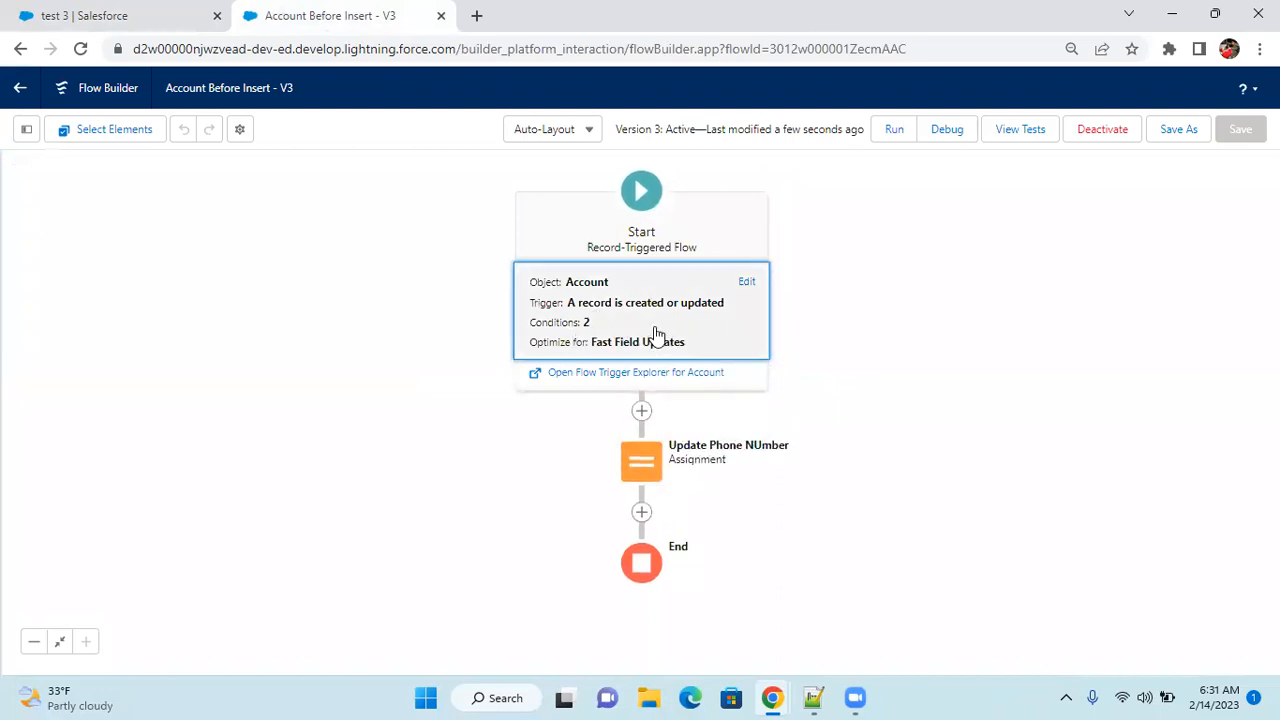
{"action": "left_click", "coordinate": [656, 332]}
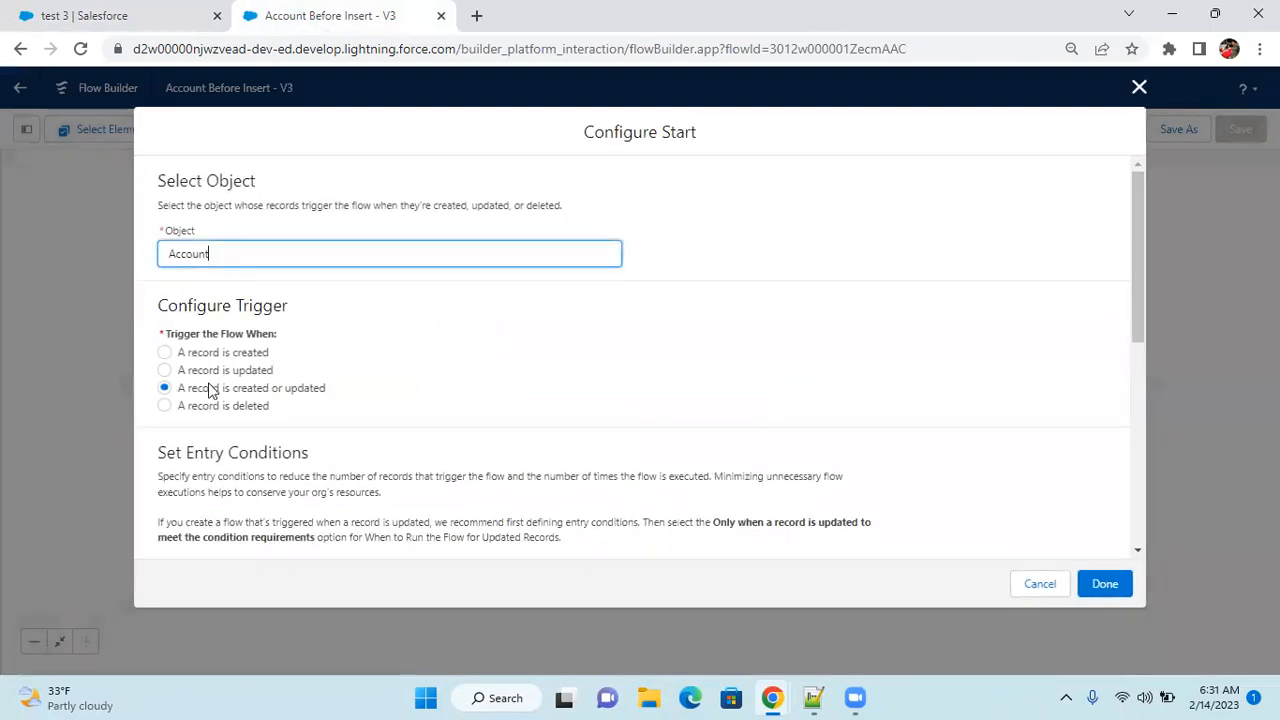
{"action": "scroll", "coordinate": [840, 428], "scroll_direction": "down", "scroll_amount": 8}
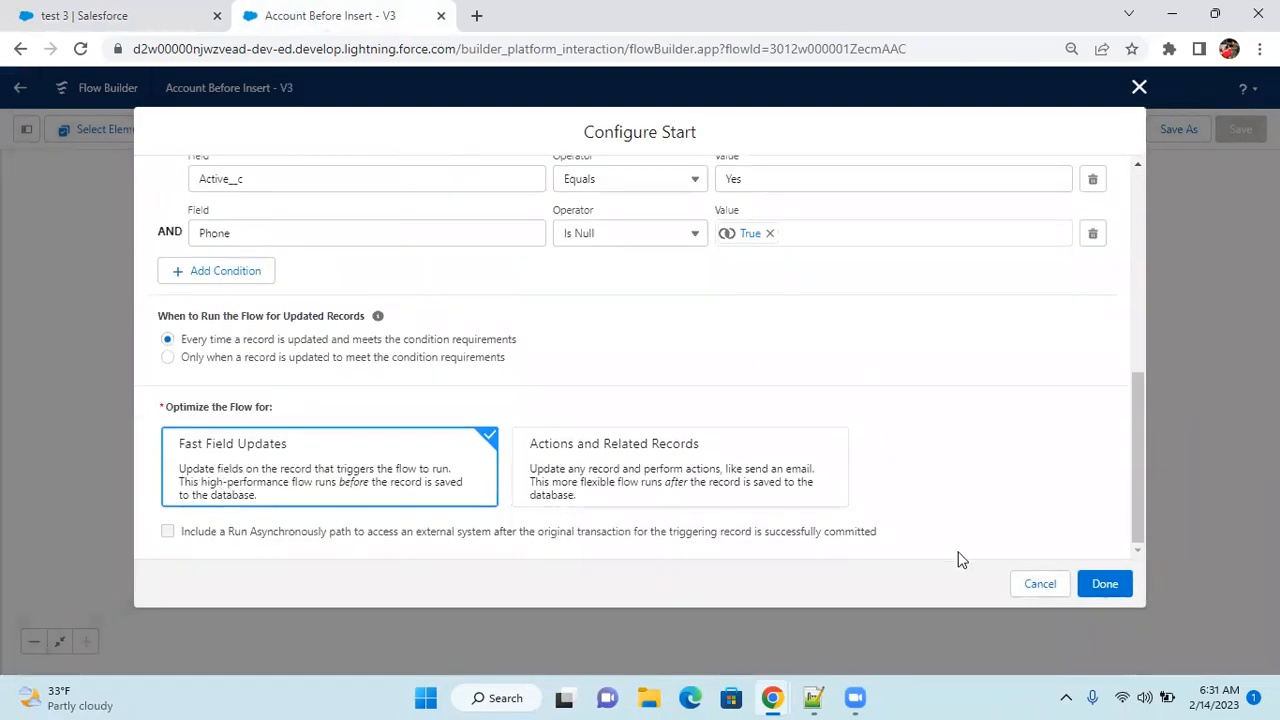
{"action": "left_click", "coordinate": [1040, 585]}
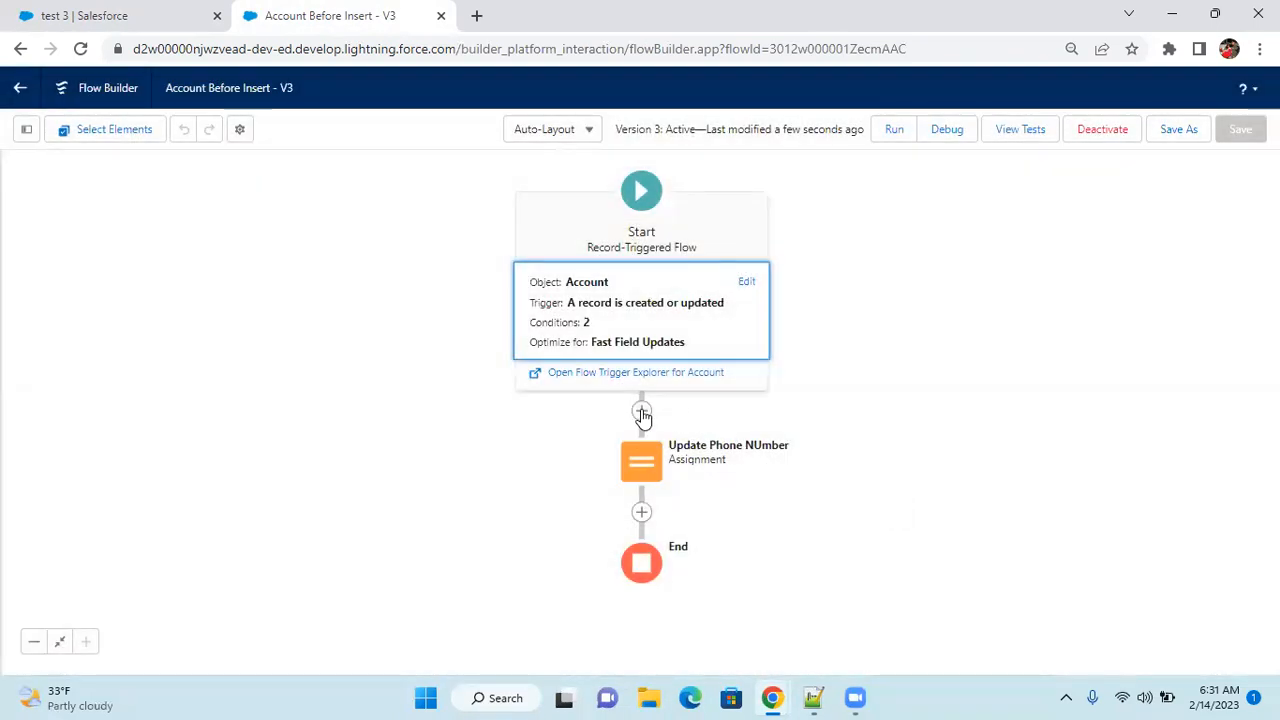
{"action": "left_click", "coordinate": [642, 413]}
{"action": "left_click", "coordinate": [642, 202]}
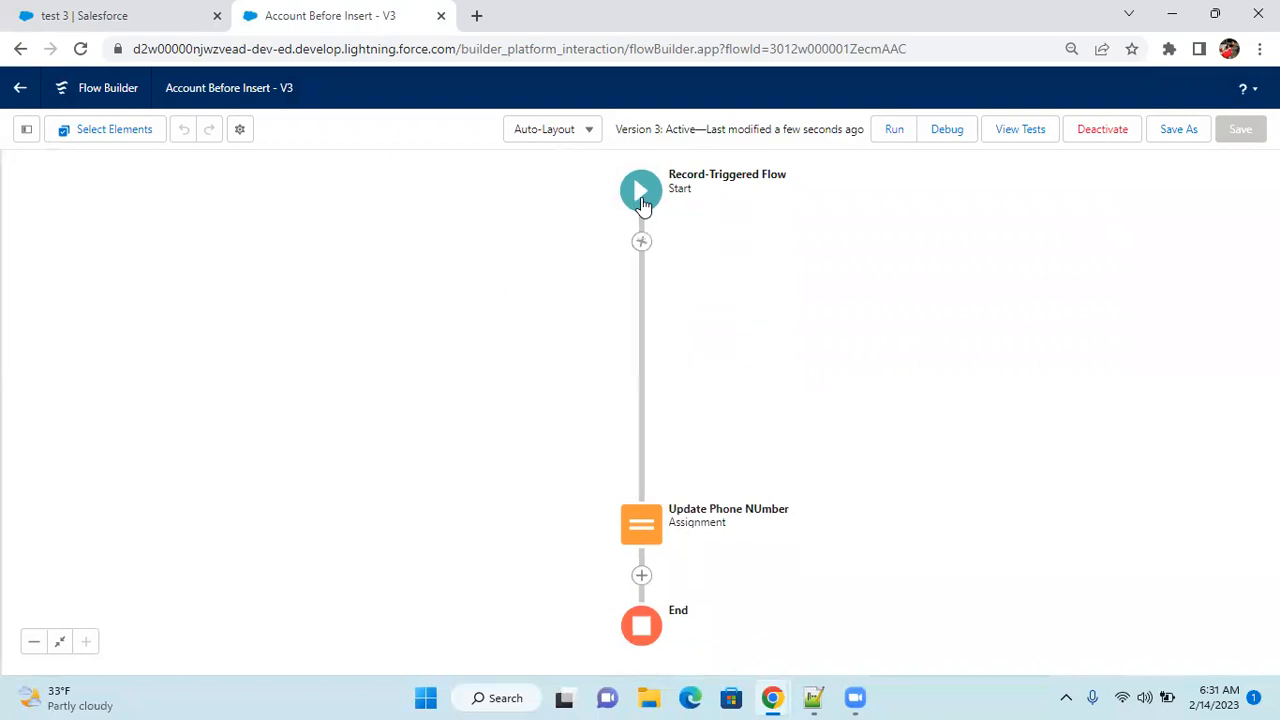
{"action": "left_click", "coordinate": [642, 202]}
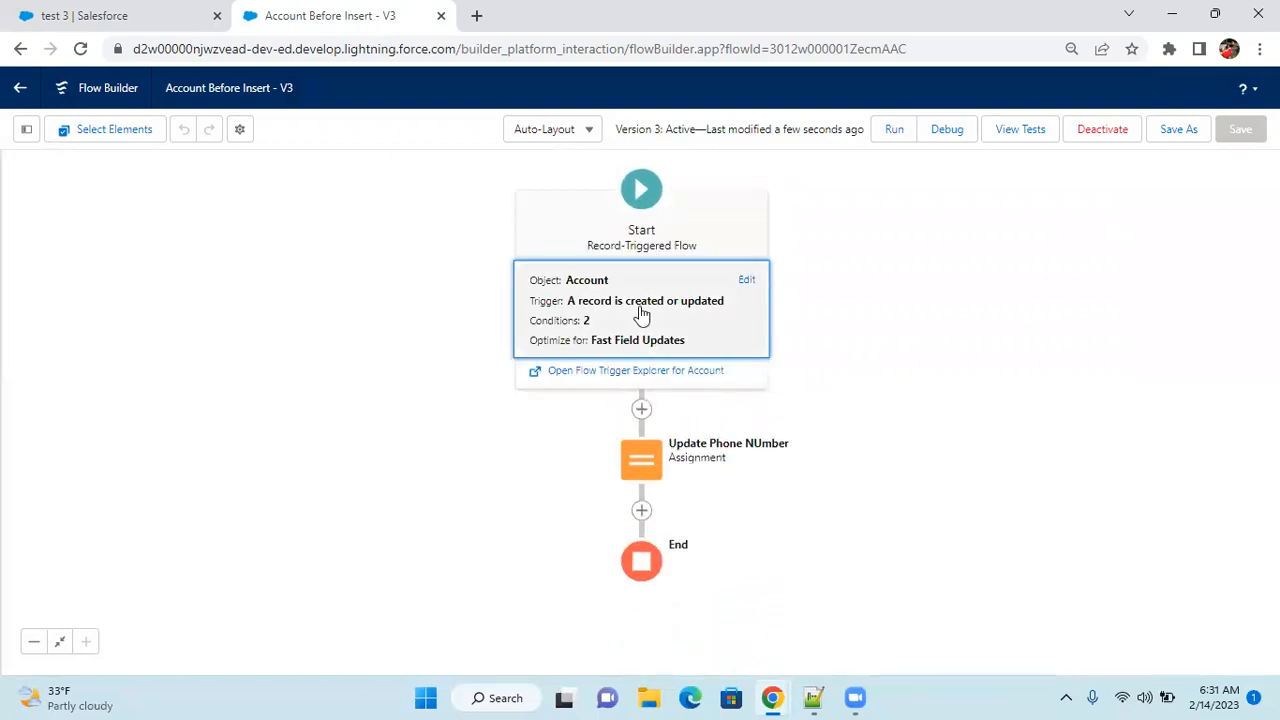
{"action": "left_click", "coordinate": [641, 313]}
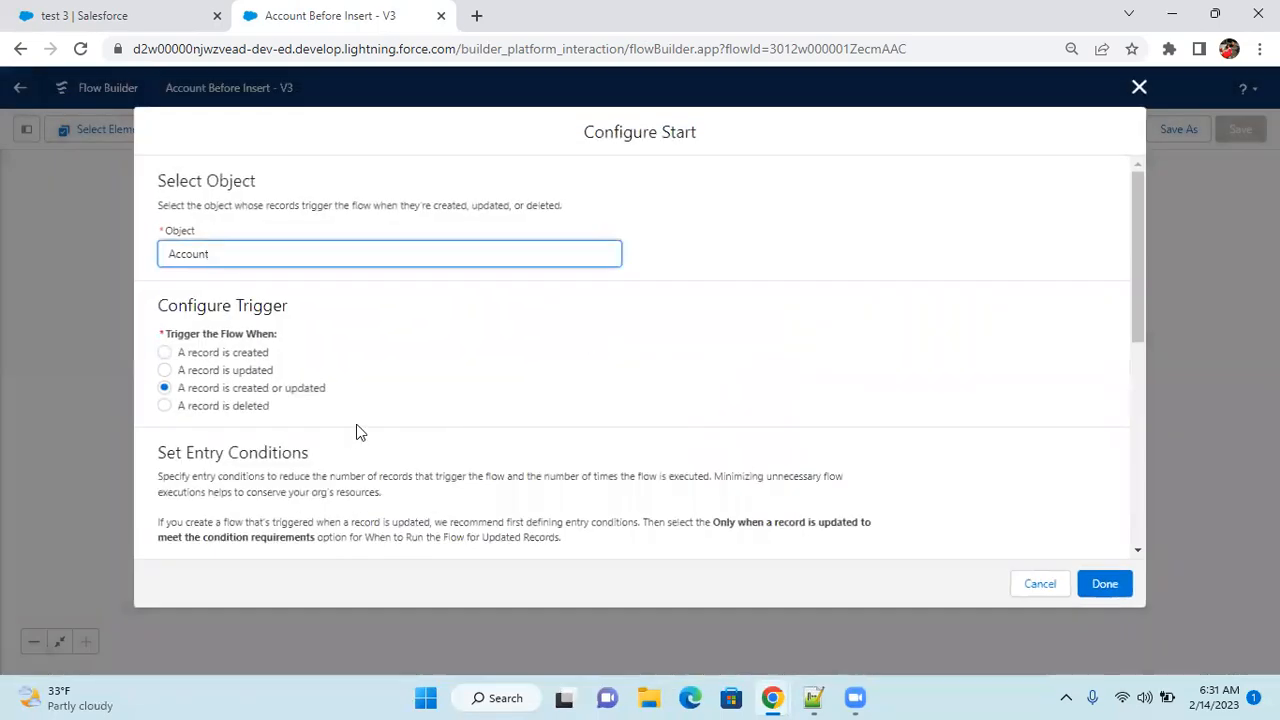
{"action": "scroll", "coordinate": [360, 432], "scroll_direction": "down", "scroll_amount": 5}
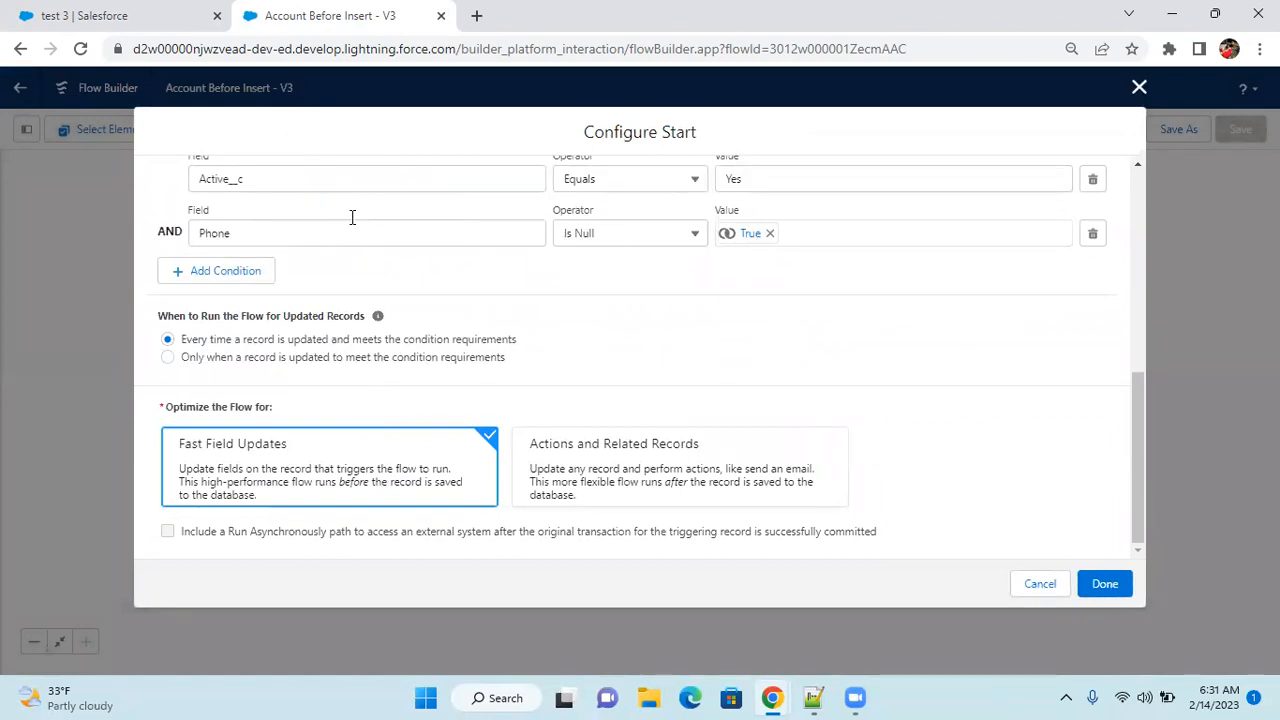
{"action": "left_click", "coordinate": [1043, 586]}
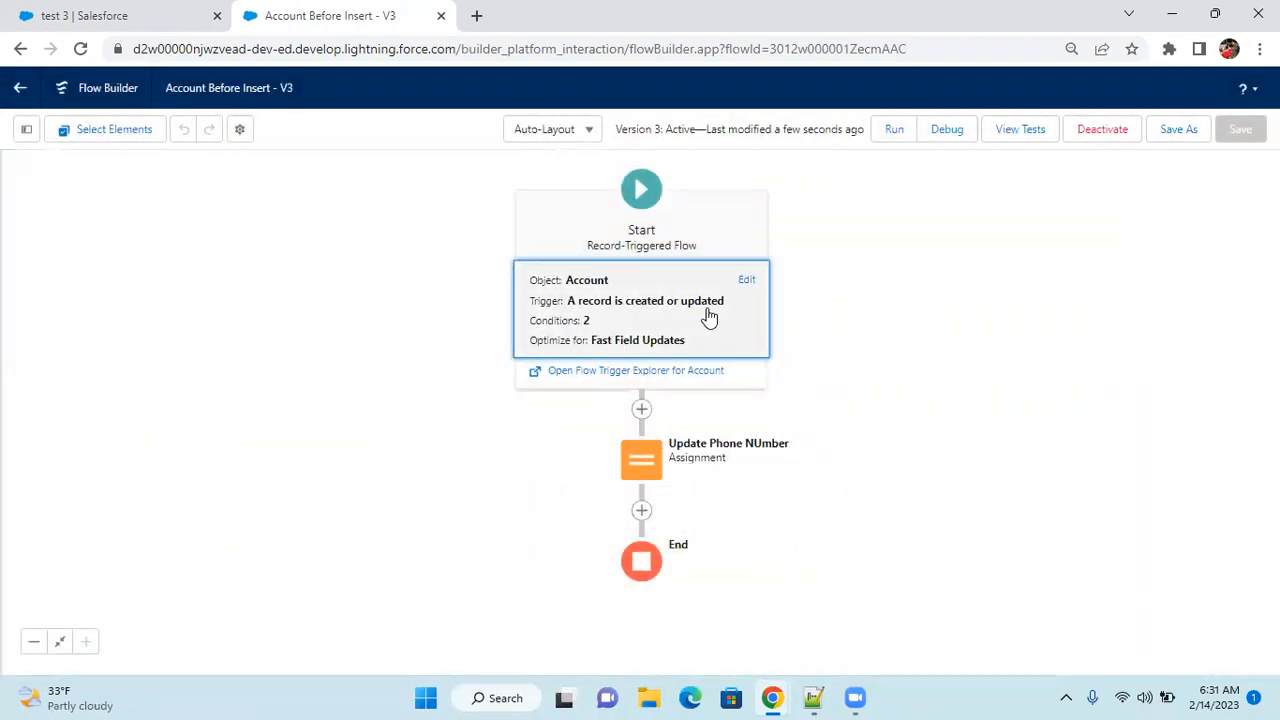
Add a Decision element labelled "Is Phone Null?" between Start and the Update Phone NUmber assignment.
{"action": "left_click", "coordinate": [640, 416]}
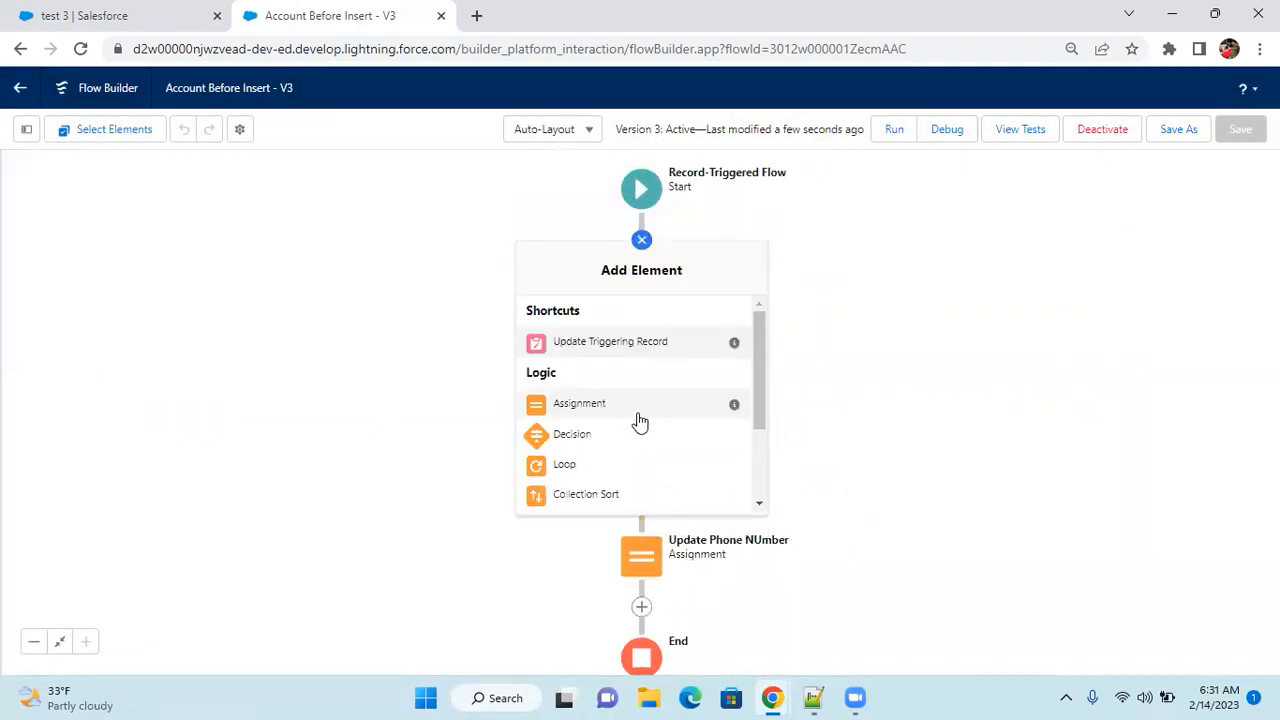
{"action": "left_click", "coordinate": [590, 436]}
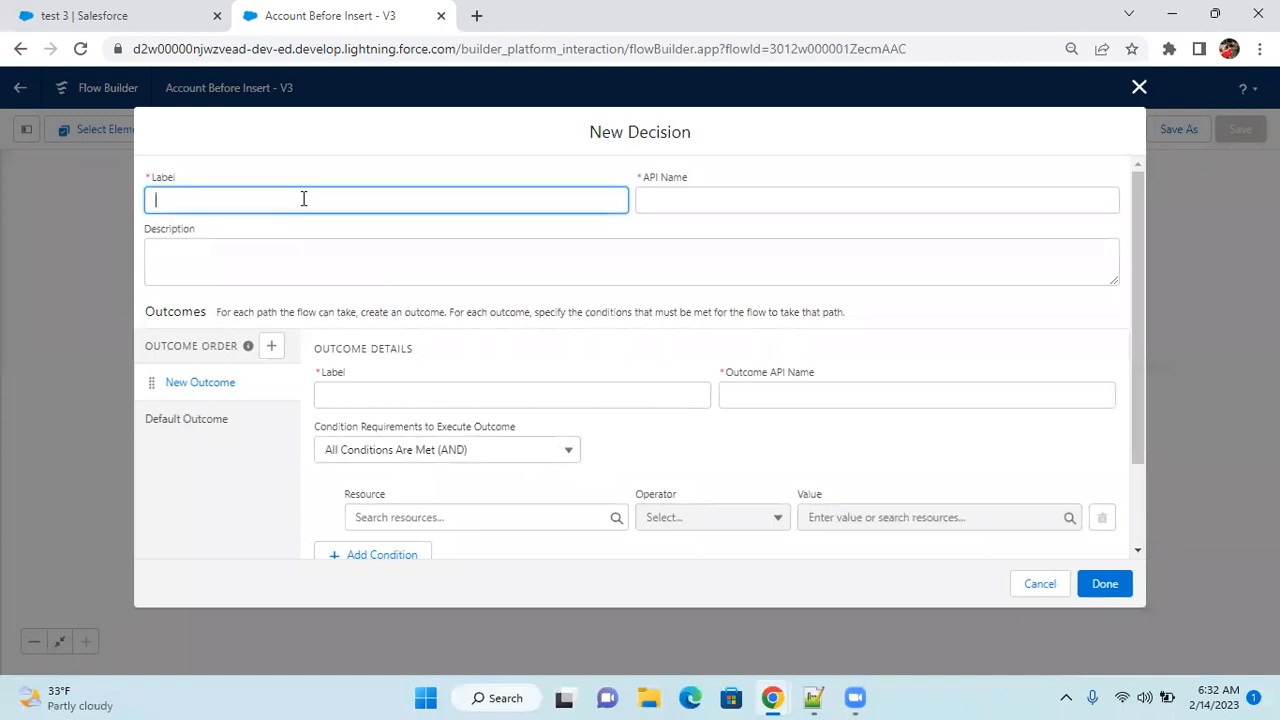
{"action": "type", "text": "Is Phone"}
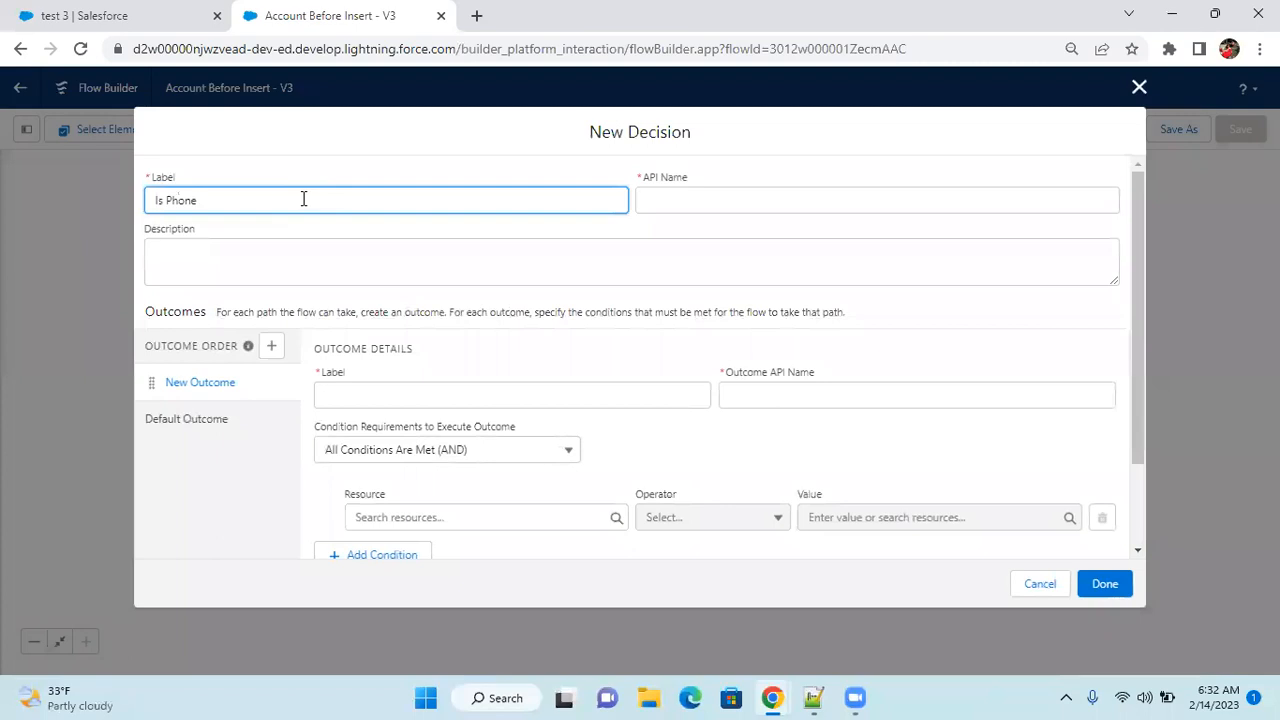
{"action": "key", "text": "Tab"}
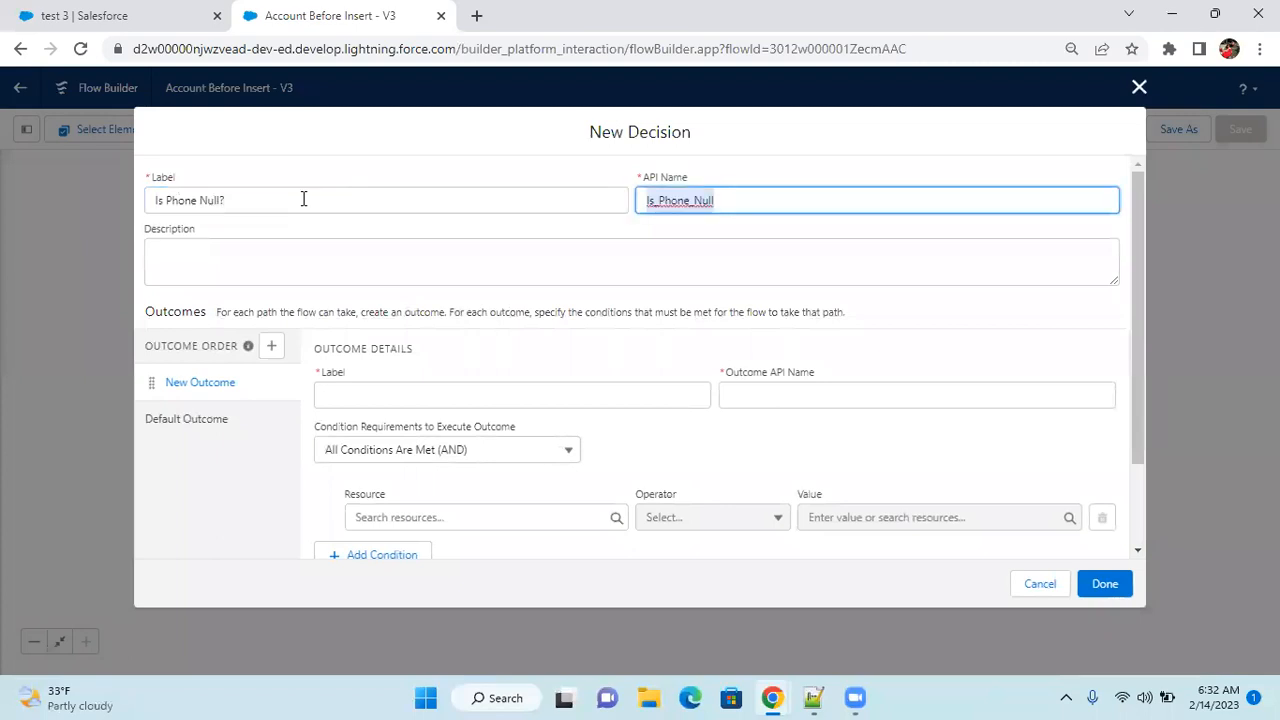
Label the decision's first outcome "Yes" and rename its default outcome to "No".
{"action": "left_click", "coordinate": [421, 397]}
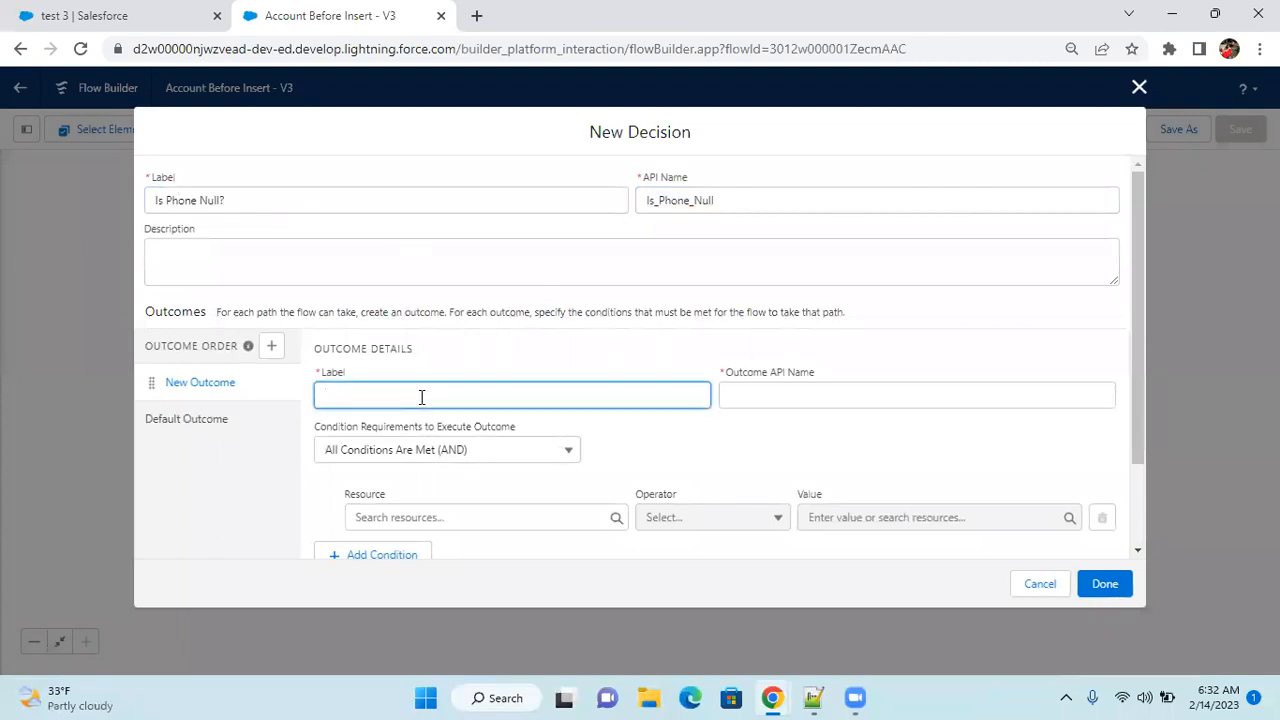
{"action": "key", "text": "Tab"}
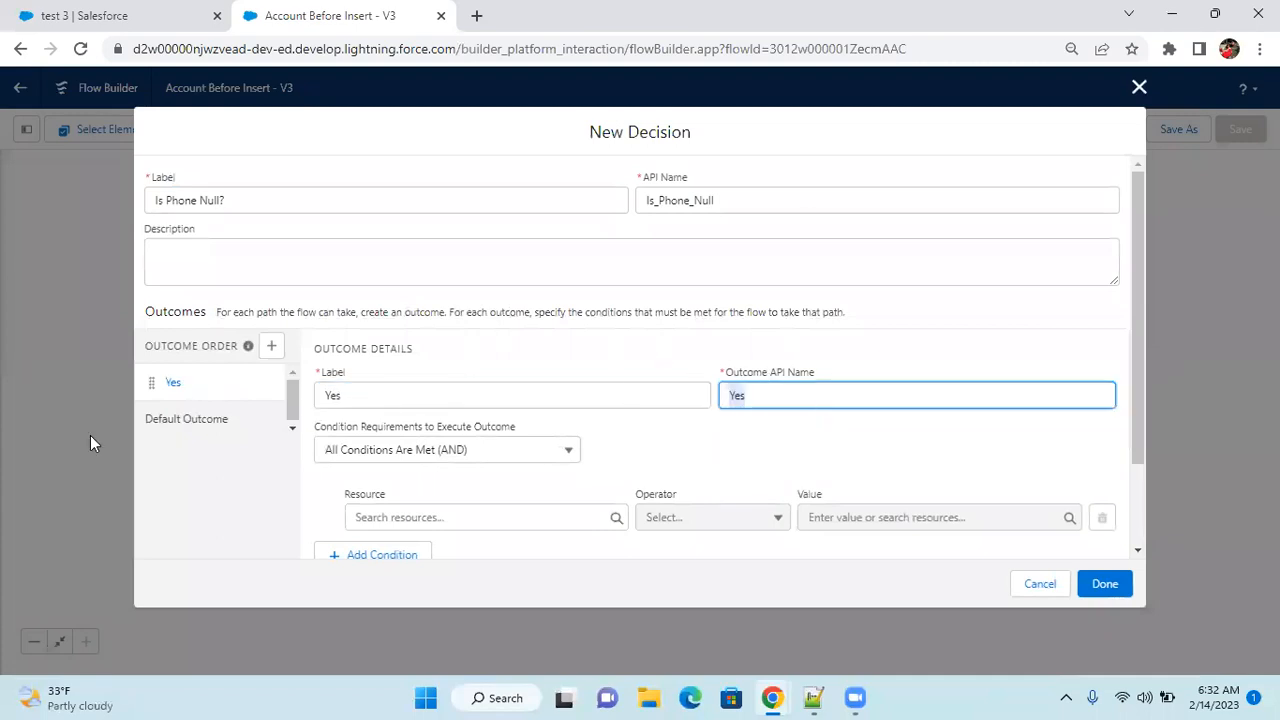
{"action": "left_click", "coordinate": [202, 421]}
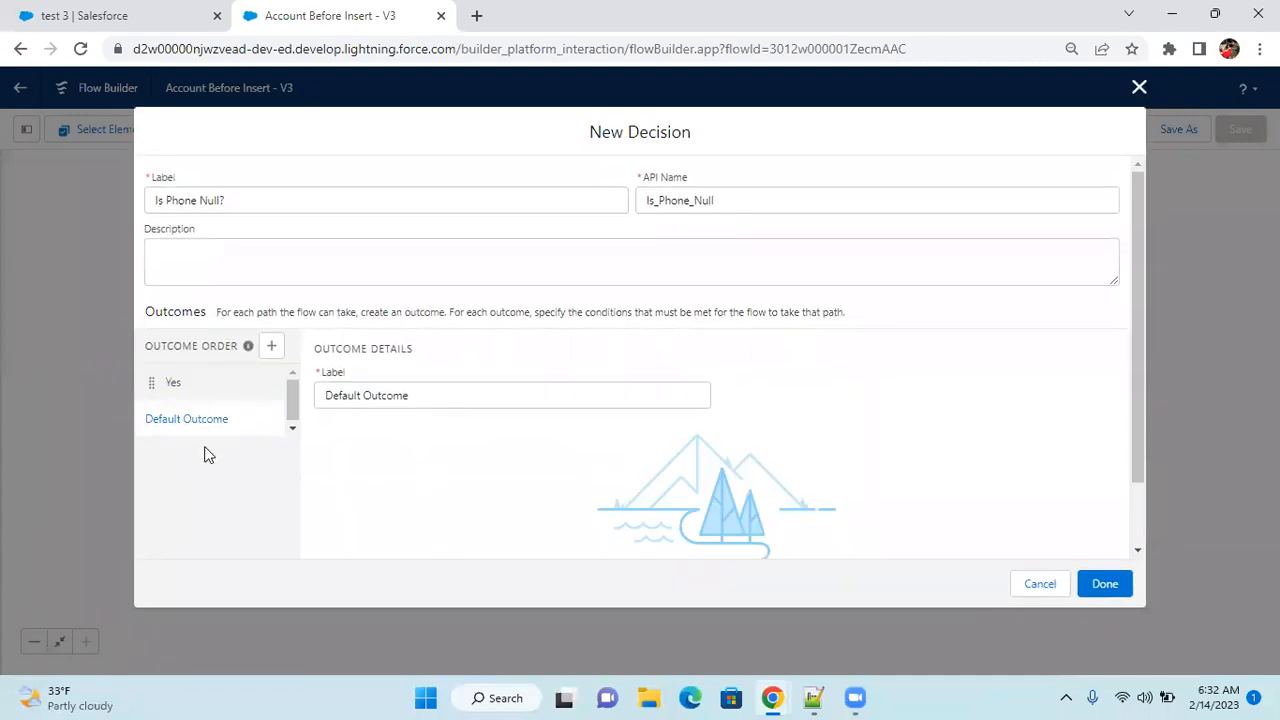
{"action": "left_click_drag", "start_coordinate": [412, 396], "coordinate": [327, 397]}
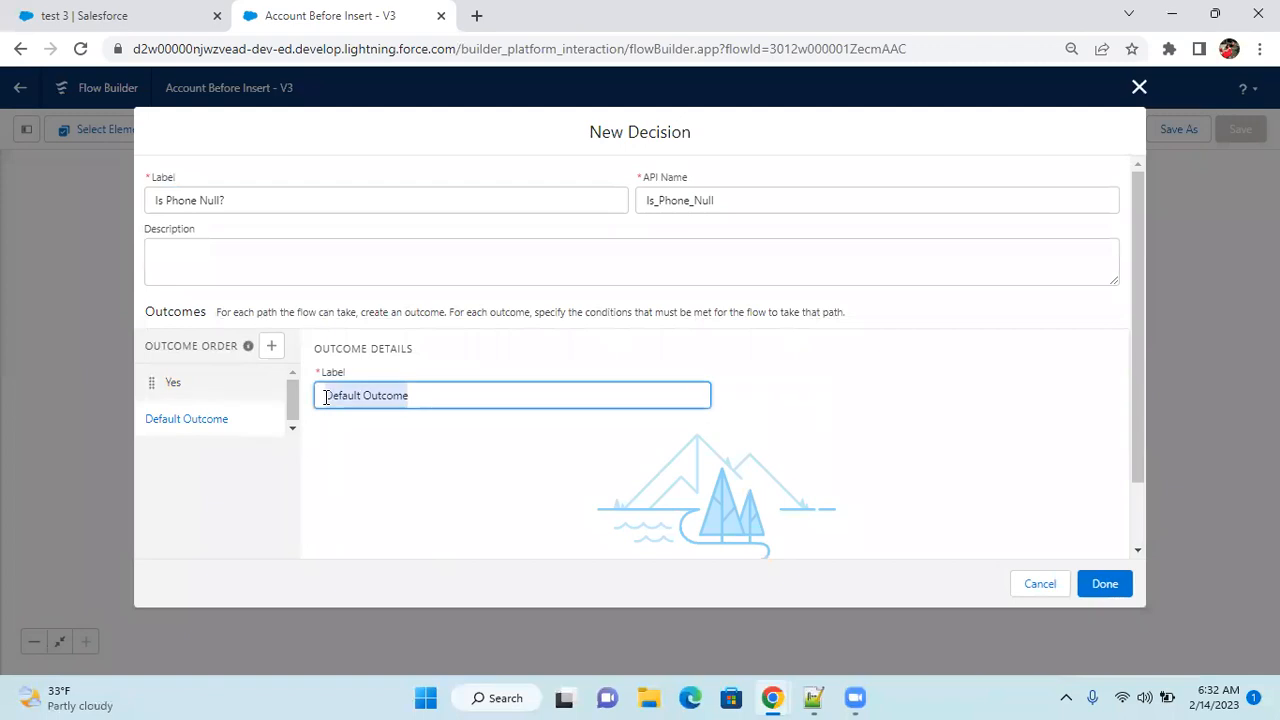
{"action": "key", "text": "BackSpace"}
{"action": "type", "text": "No"}
{"action": "key", "text": "Tab"}
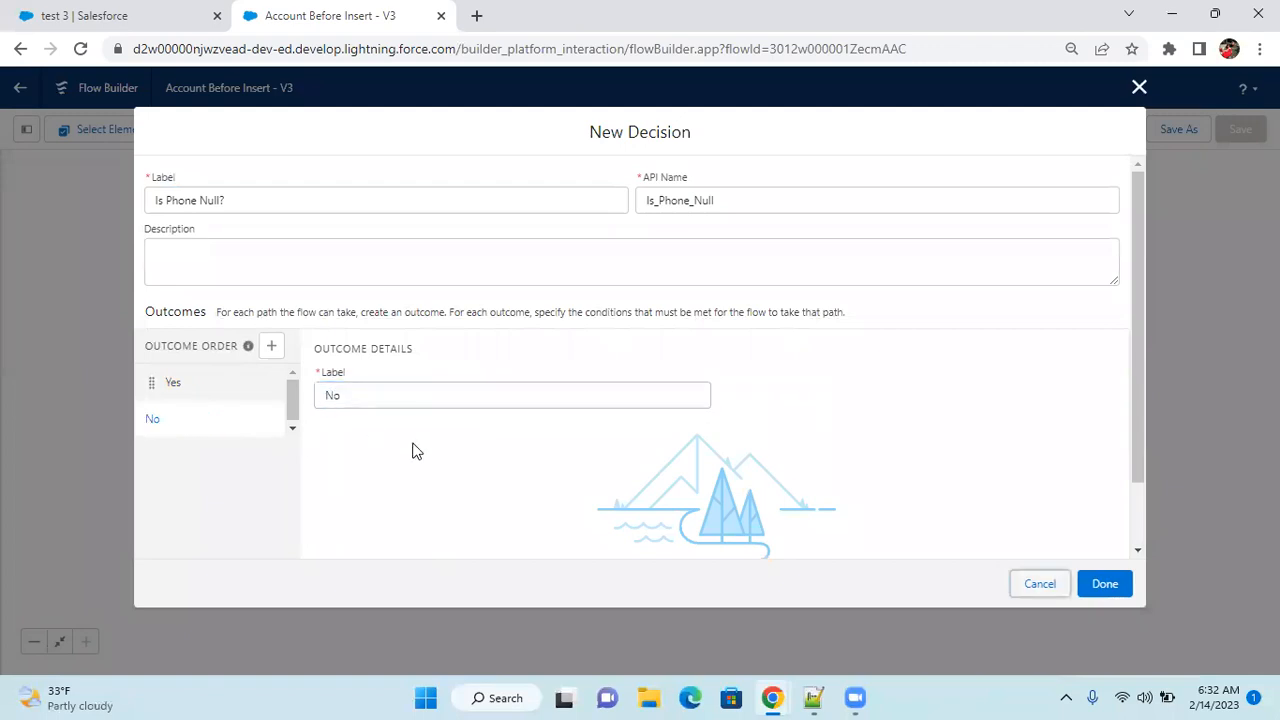
Choose the triggering record's Account Phone as the Yes outcome's condition resource, keeping all conditions required.
{"action": "left_click", "coordinate": [222, 396]}
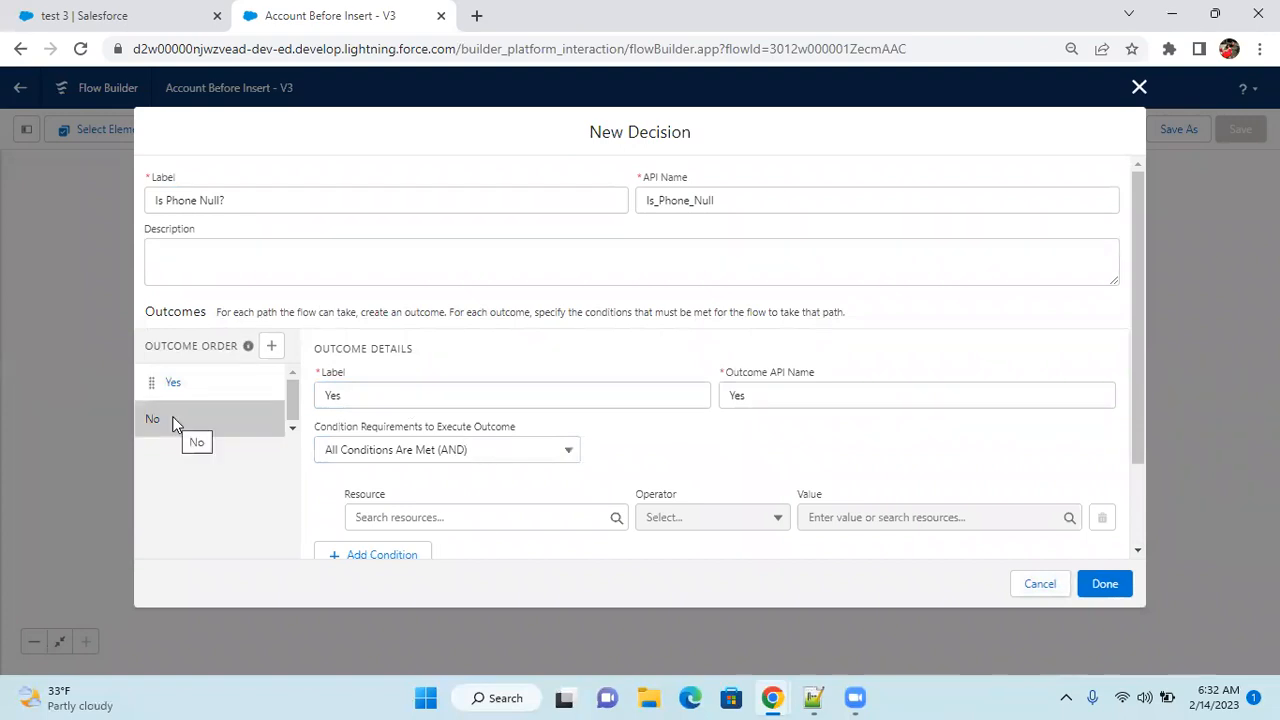
{"action": "scroll", "coordinate": [412, 416], "scroll_direction": "down", "scroll_amount": 1}
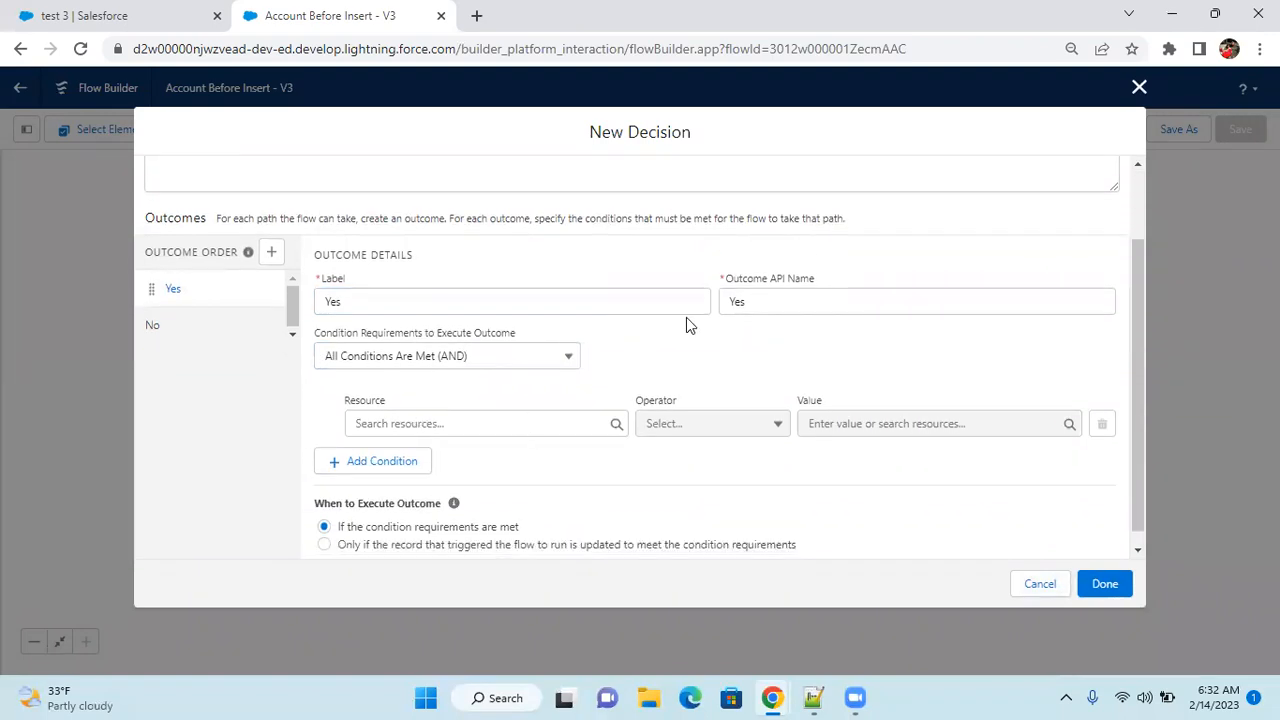
{"action": "left_click", "coordinate": [358, 360]}
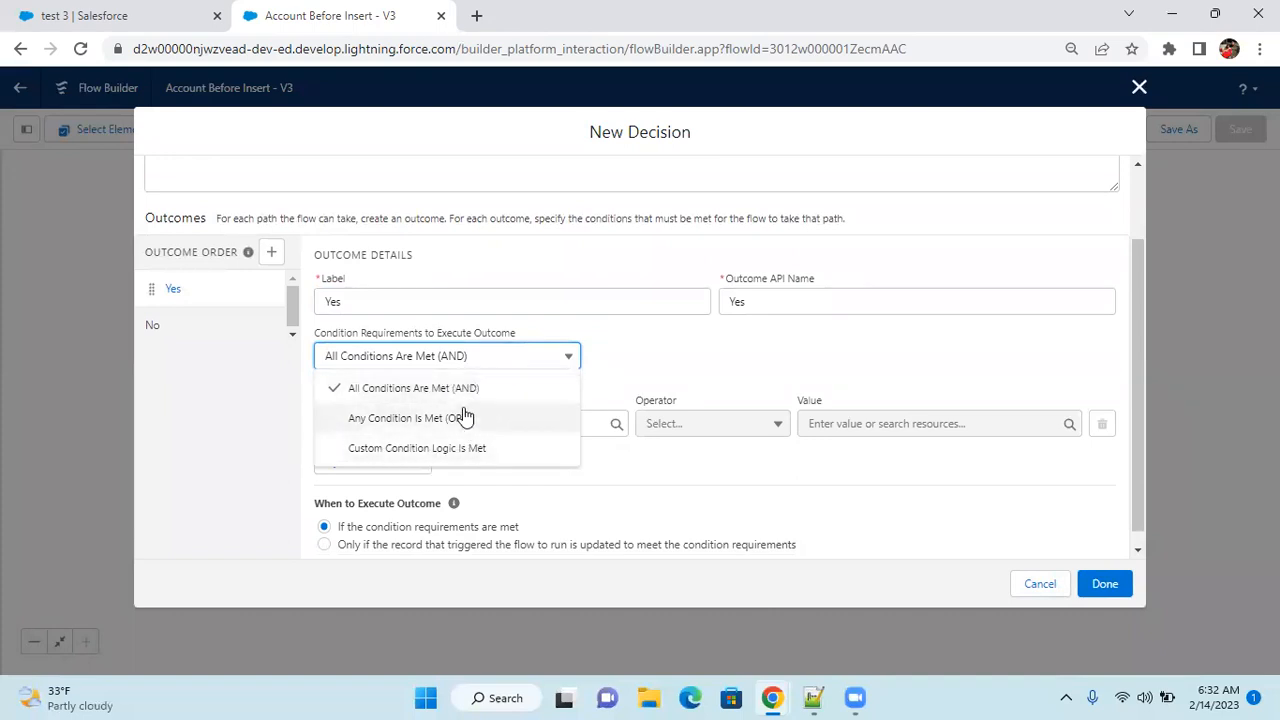
{"action": "left_click", "coordinate": [620, 463]}
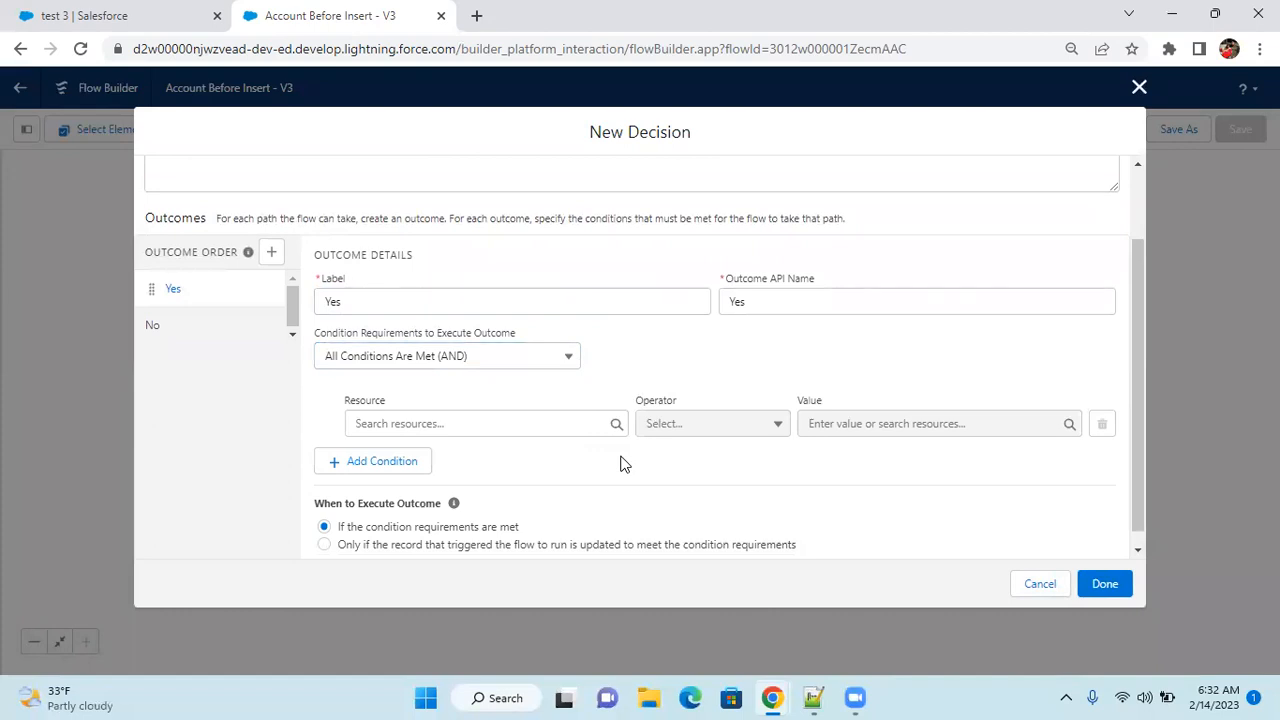
{"action": "left_click", "coordinate": [522, 422]}
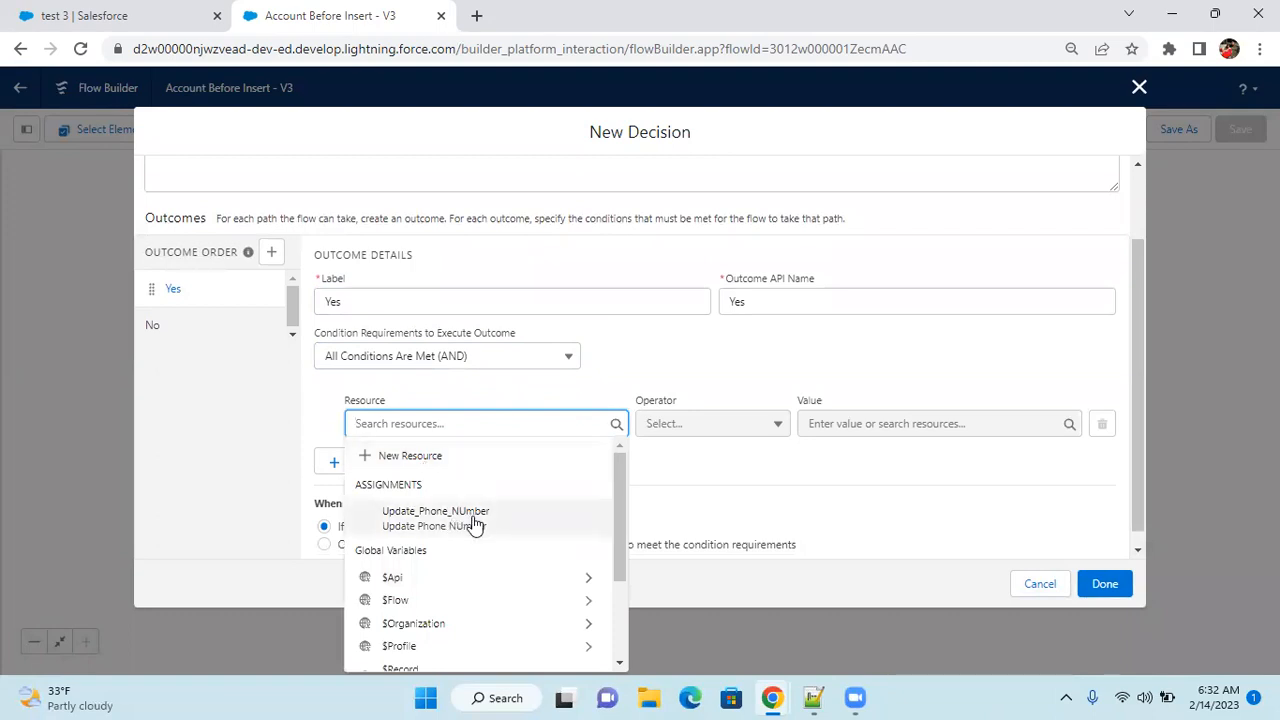
{"action": "scroll", "coordinate": [474, 524], "scroll_direction": "down", "scroll_amount": 3}
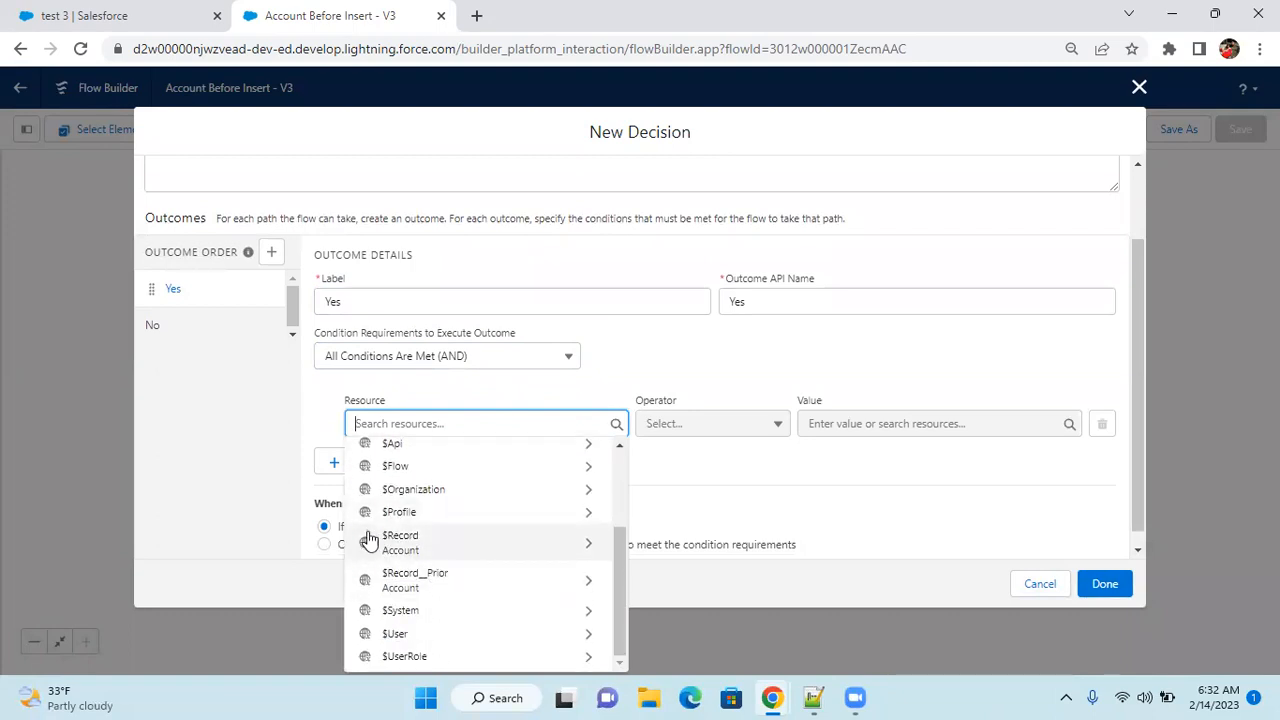
{"action": "left_click", "coordinate": [418, 543]}
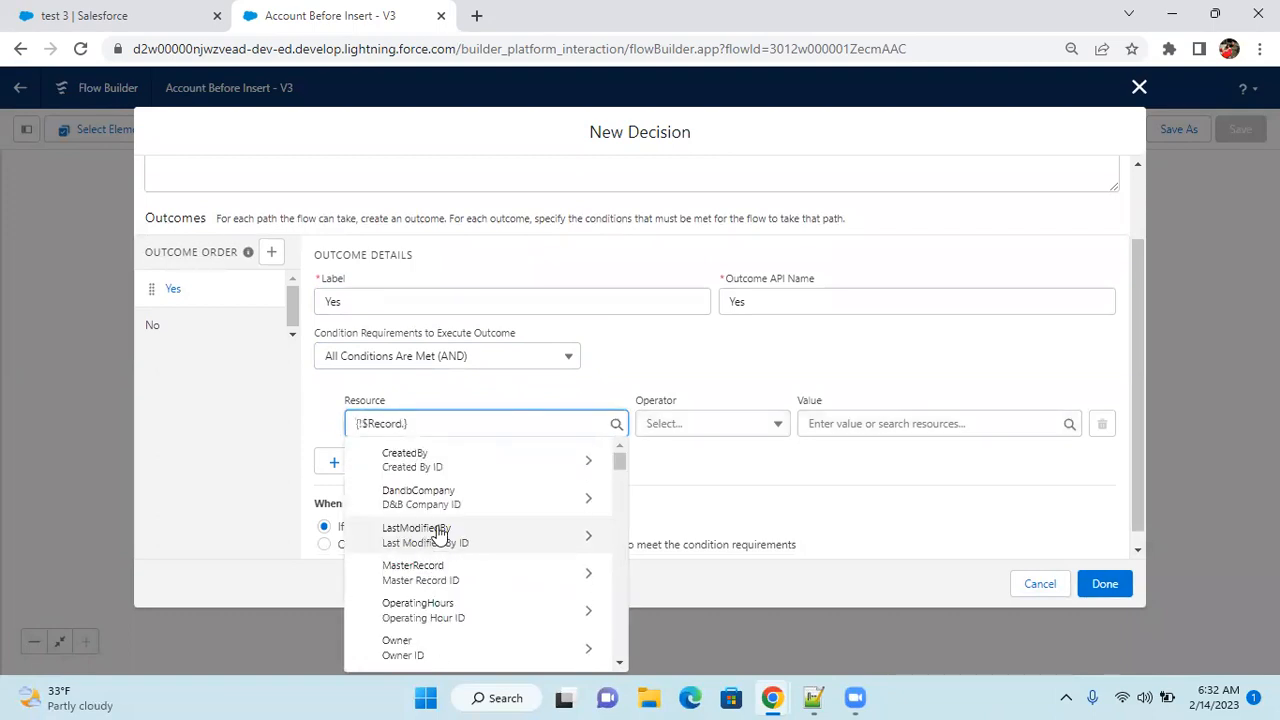
{"action": "scroll", "coordinate": [451, 505], "scroll_direction": "down", "scroll_amount": 2}
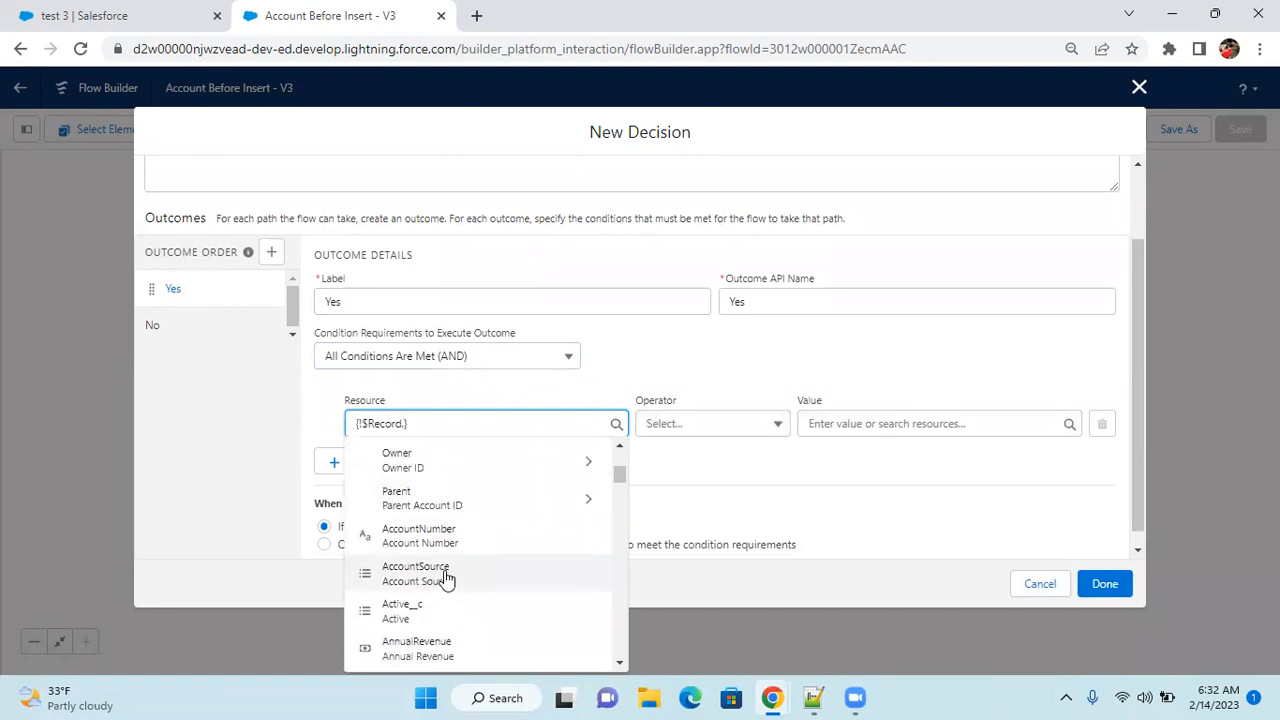
{"action": "type", "text": "phon"}
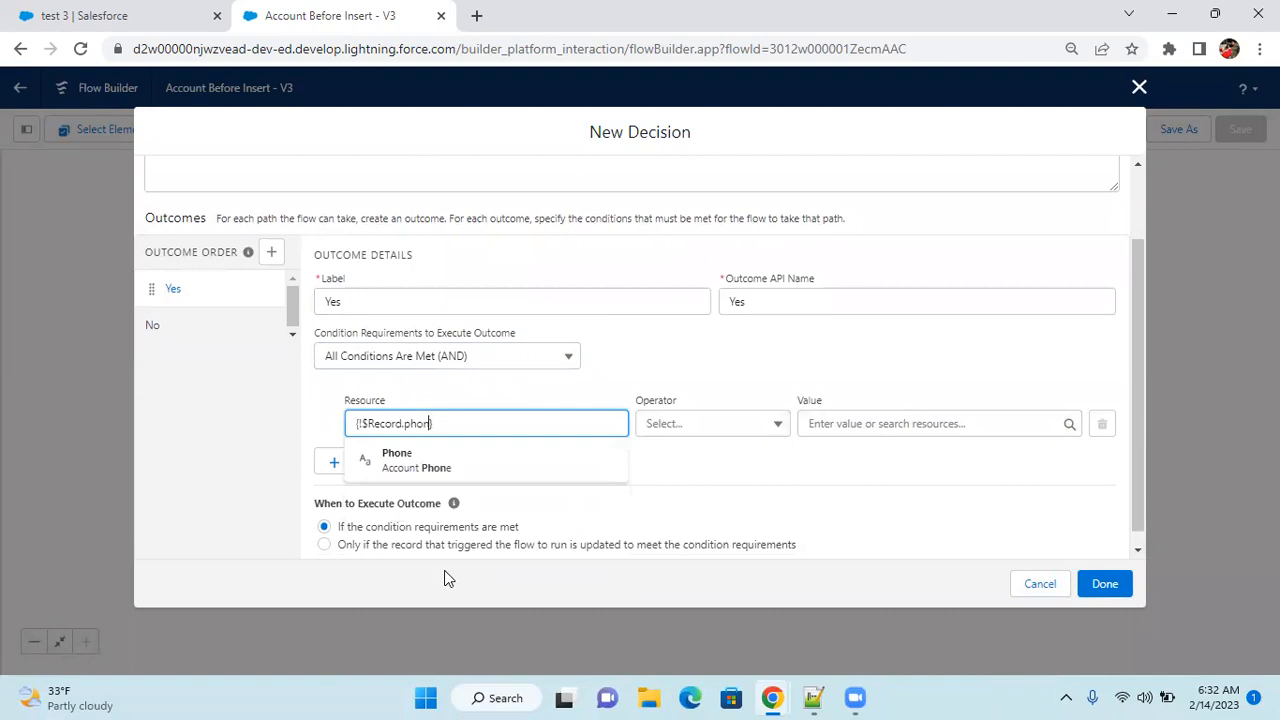
{"action": "left_click", "coordinate": [429, 474]}
Set the Yes outcome's Account Phone condition to Is Null with value True, and try to finish the decision.
{"action": "left_click", "coordinate": [735, 428]}
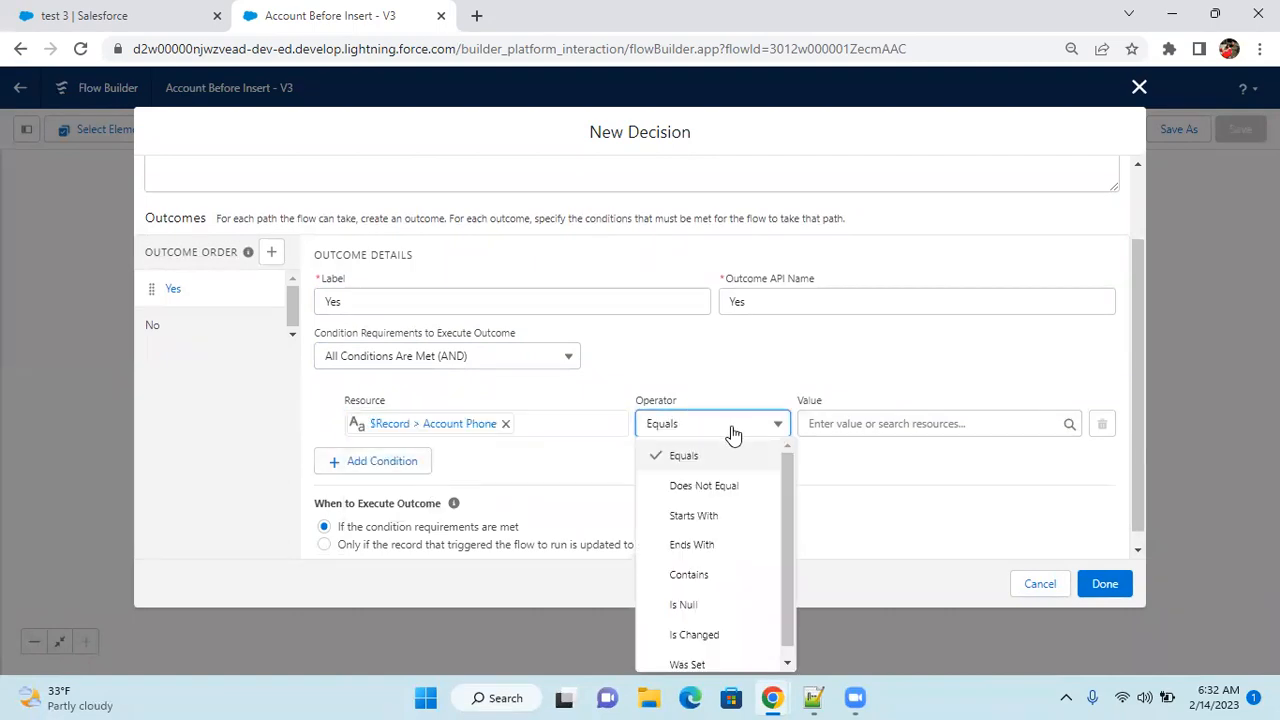
{"action": "left_click", "coordinate": [722, 602]}
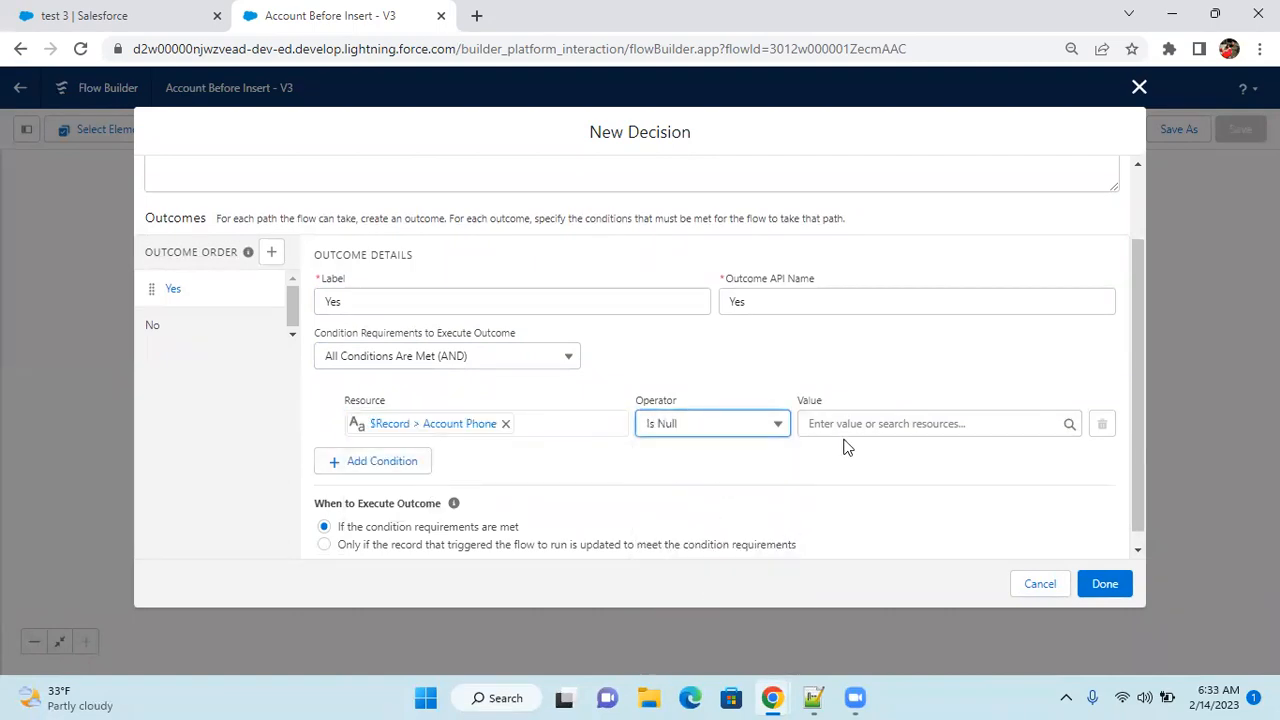
{"action": "left_click", "coordinate": [846, 423]}
{"action": "type", "text": "t.True"}
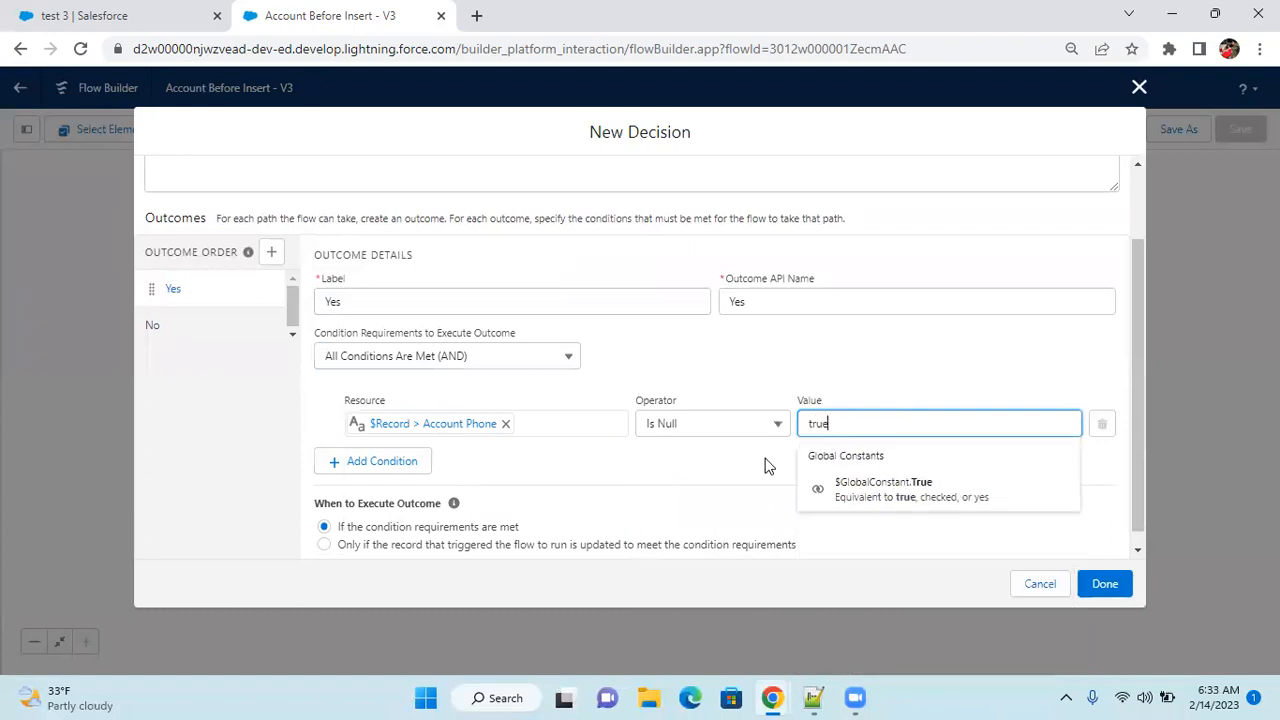
{"action": "left_click", "coordinate": [850, 485]}
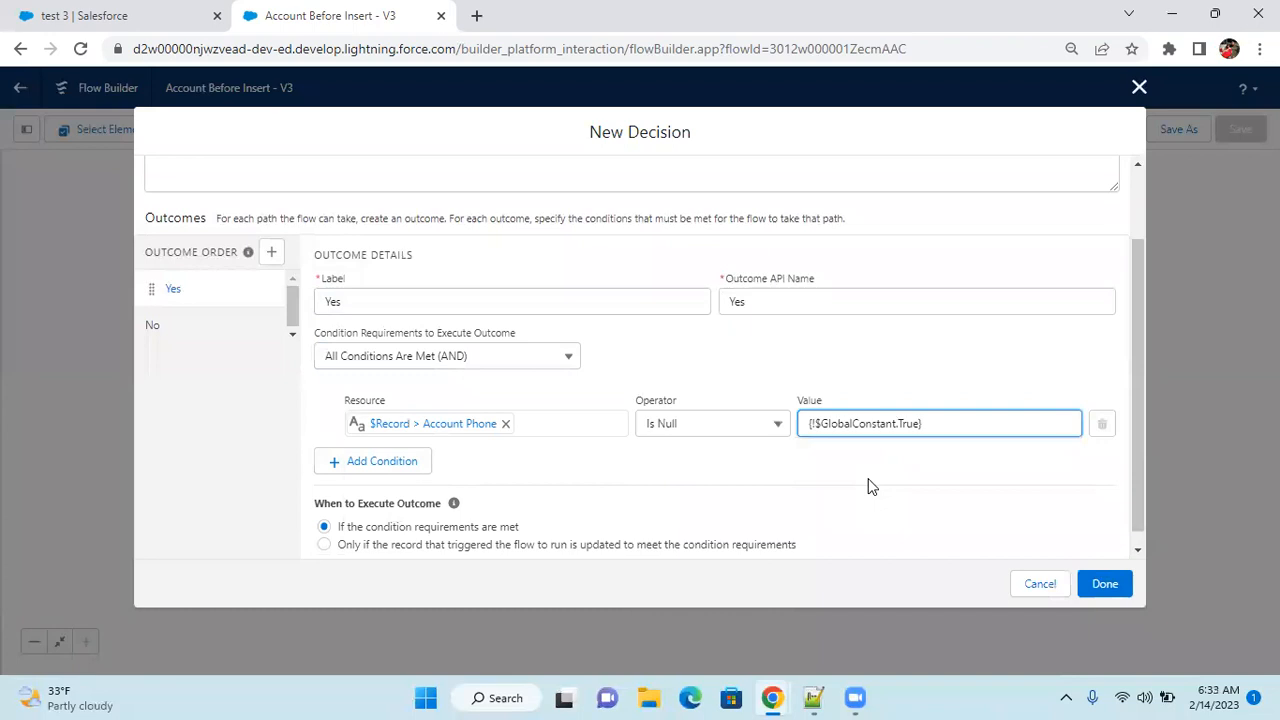
{"action": "left_click", "coordinate": [1106, 584]}
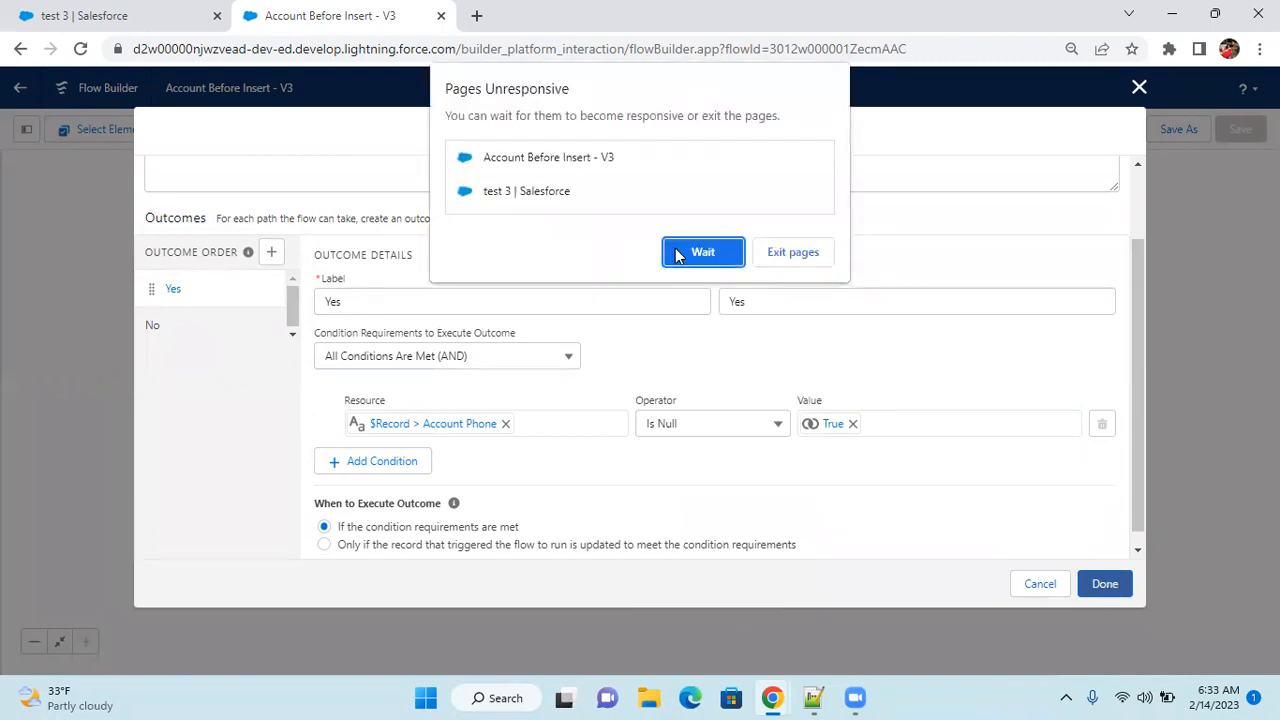
Exit the unresponsive pages and reload the Account Before Insert flow.
{"action": "left_click", "coordinate": [700, 252]}
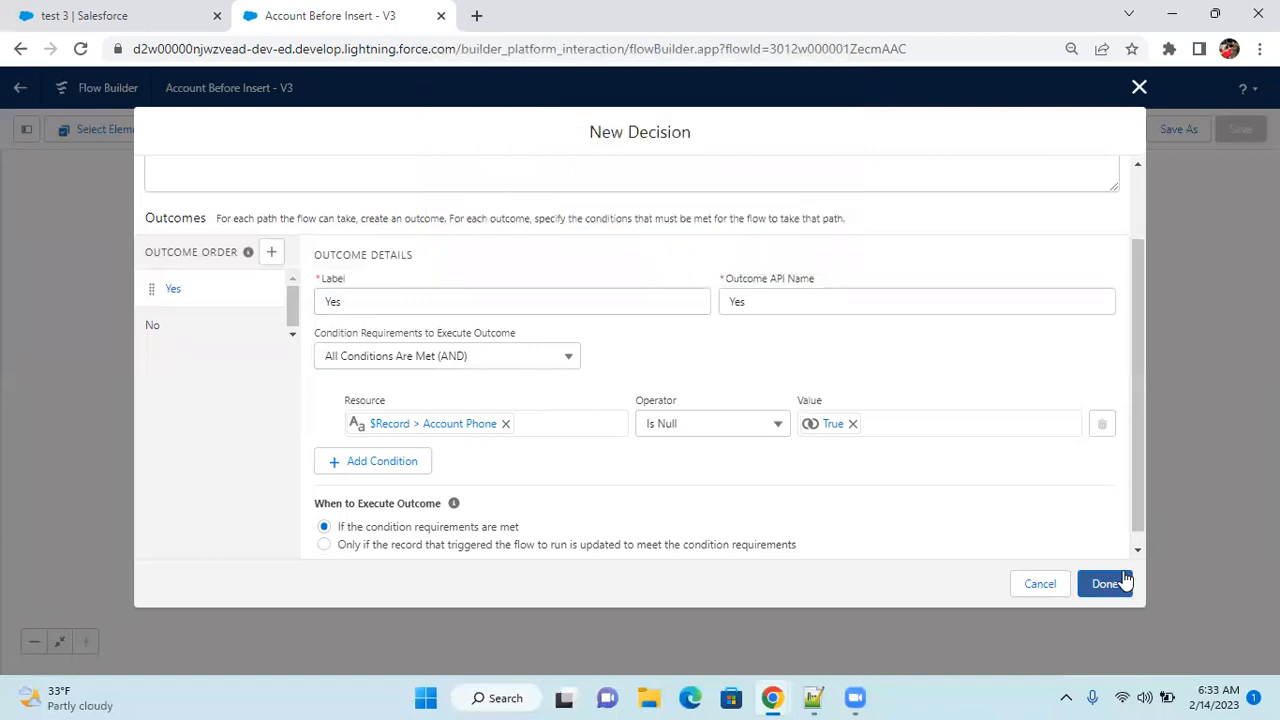
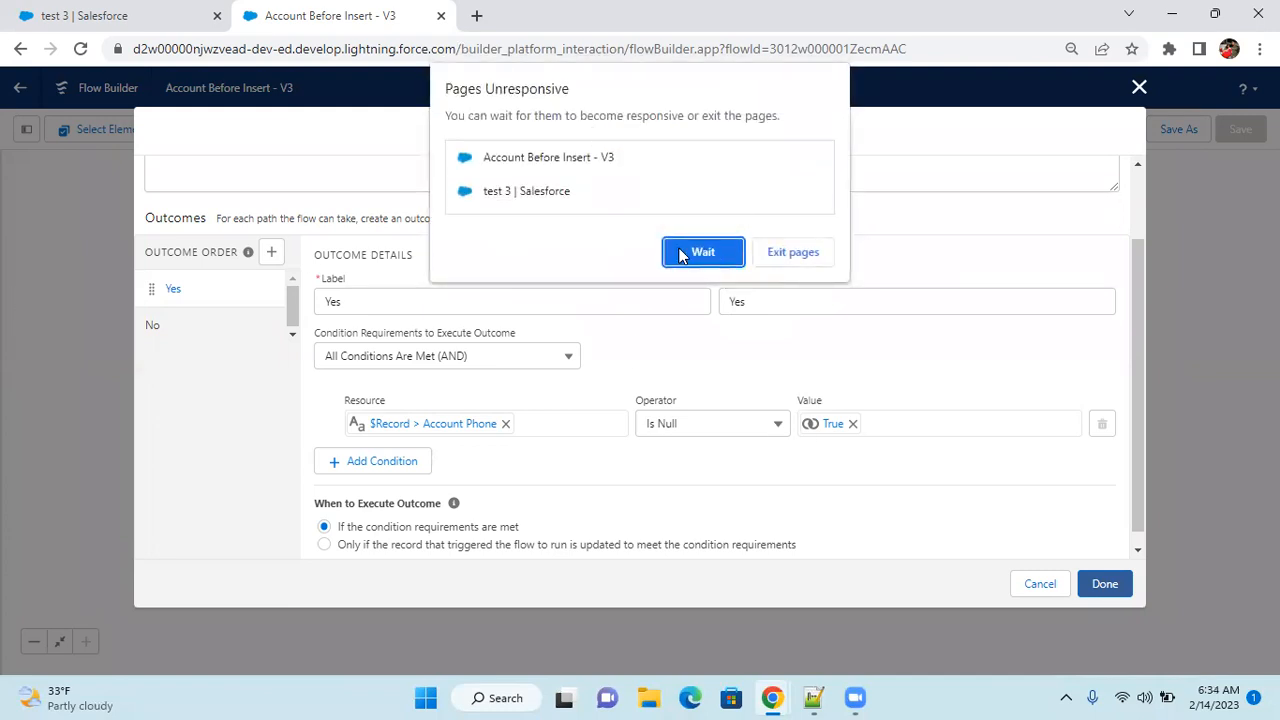
{"action": "left_click", "coordinate": [688, 254]}
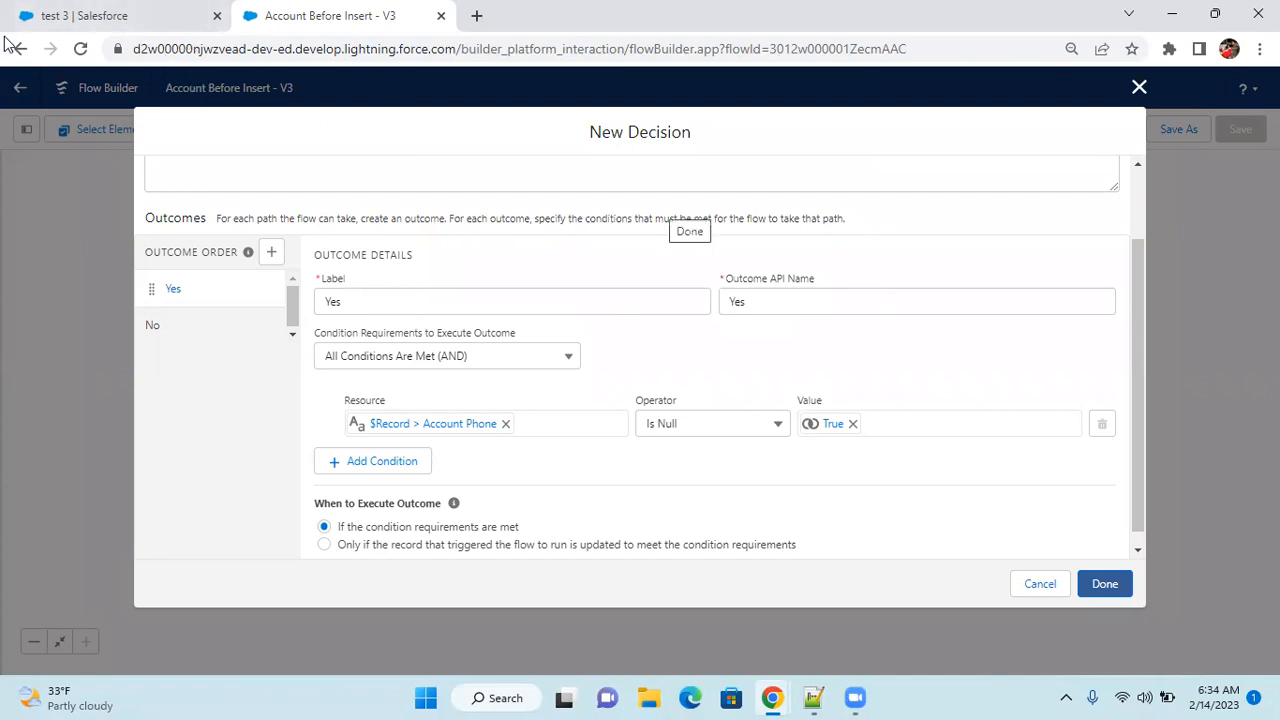
{"action": "left_click", "coordinate": [81, 48]}
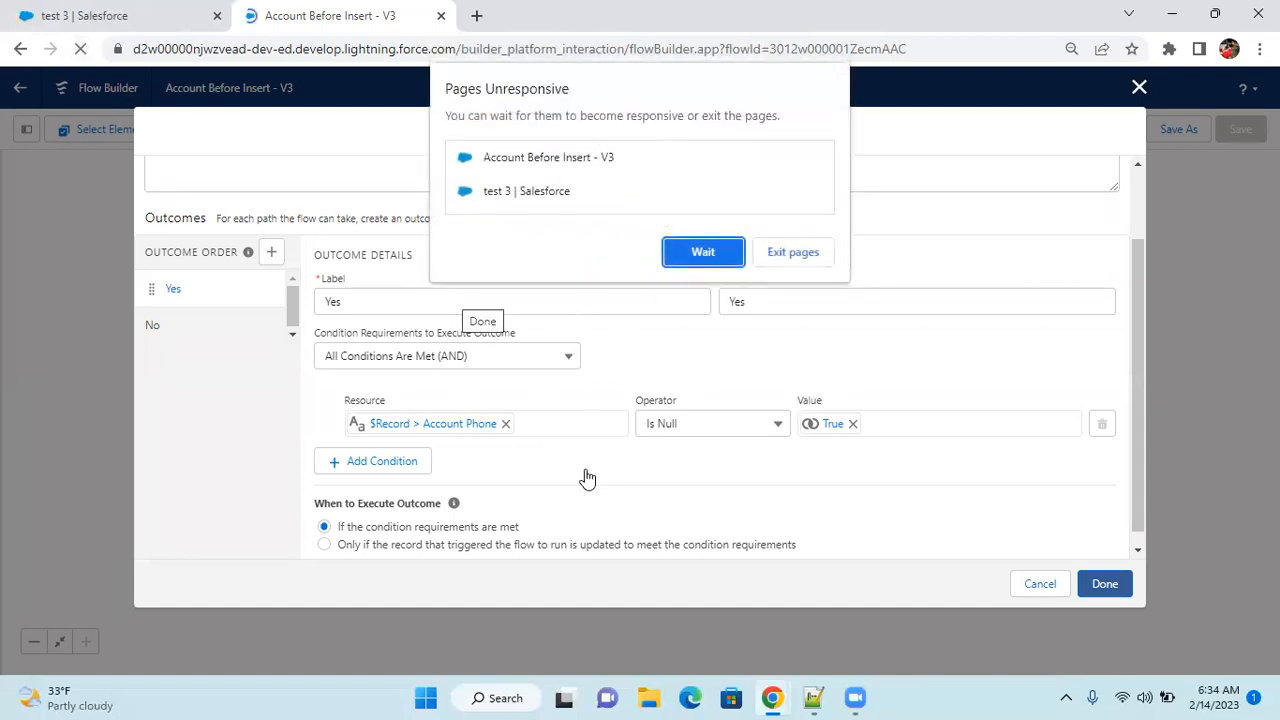
{"action": "left_click", "coordinate": [793, 253]}
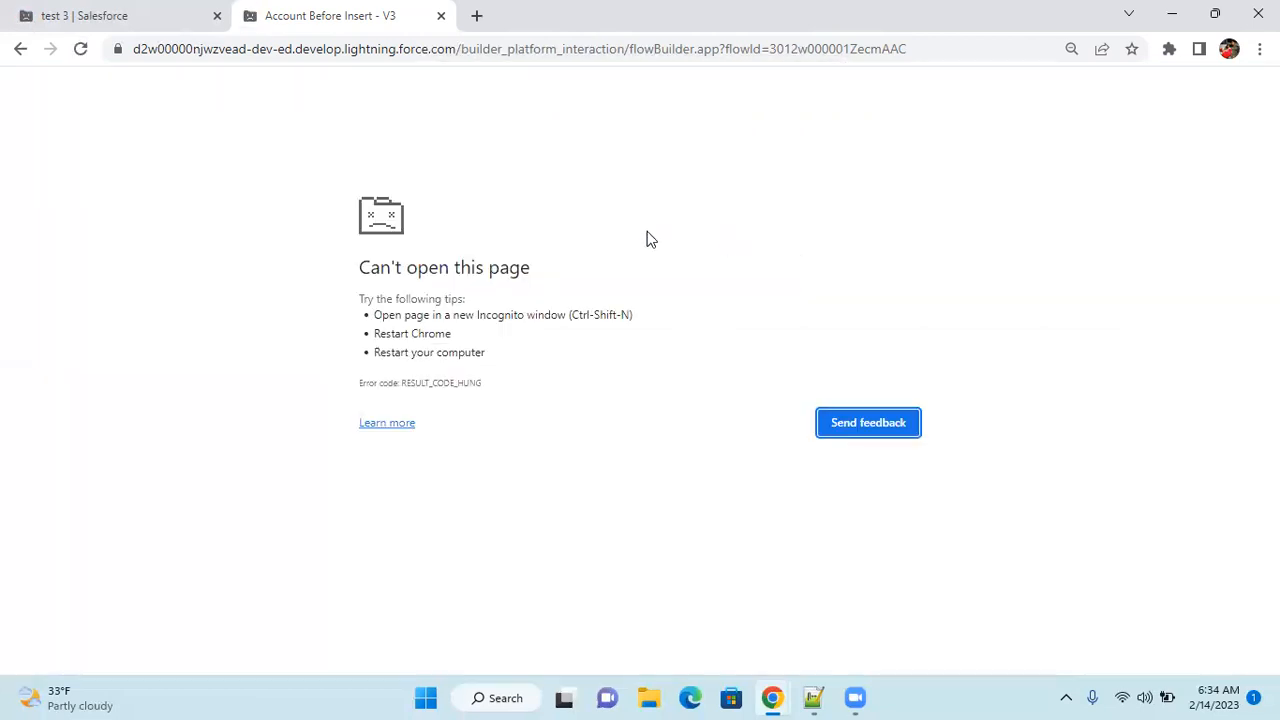
{"action": "left_click", "coordinate": [80, 52]}
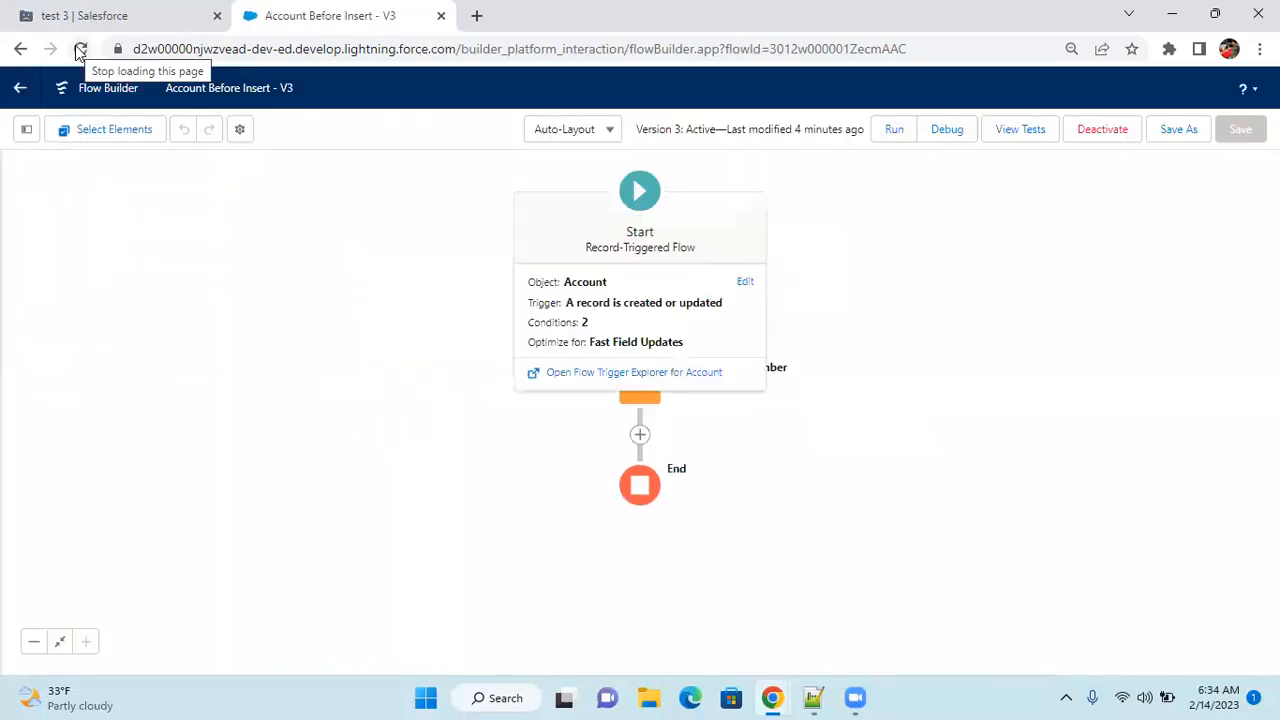
{"action": "left_click", "coordinate": [640, 411]}
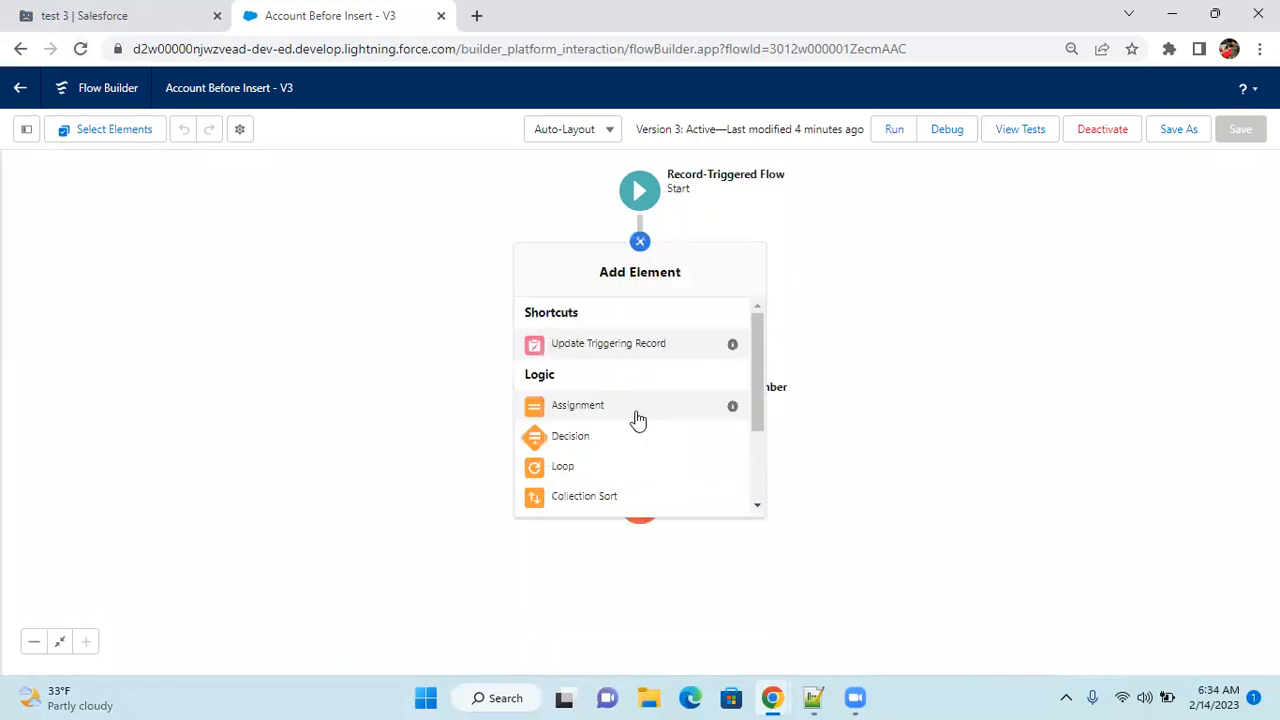
{"action": "left_click", "coordinate": [582, 448]}
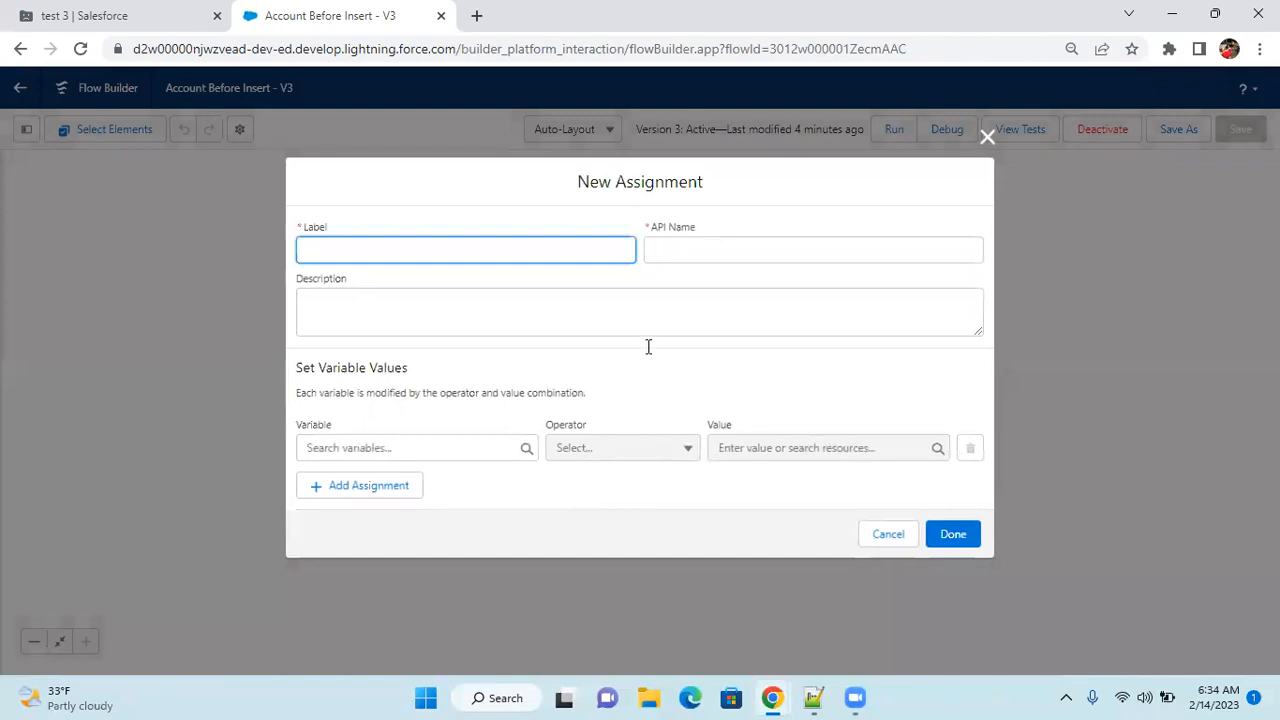
{"action": "left_click", "coordinate": [987, 138]}
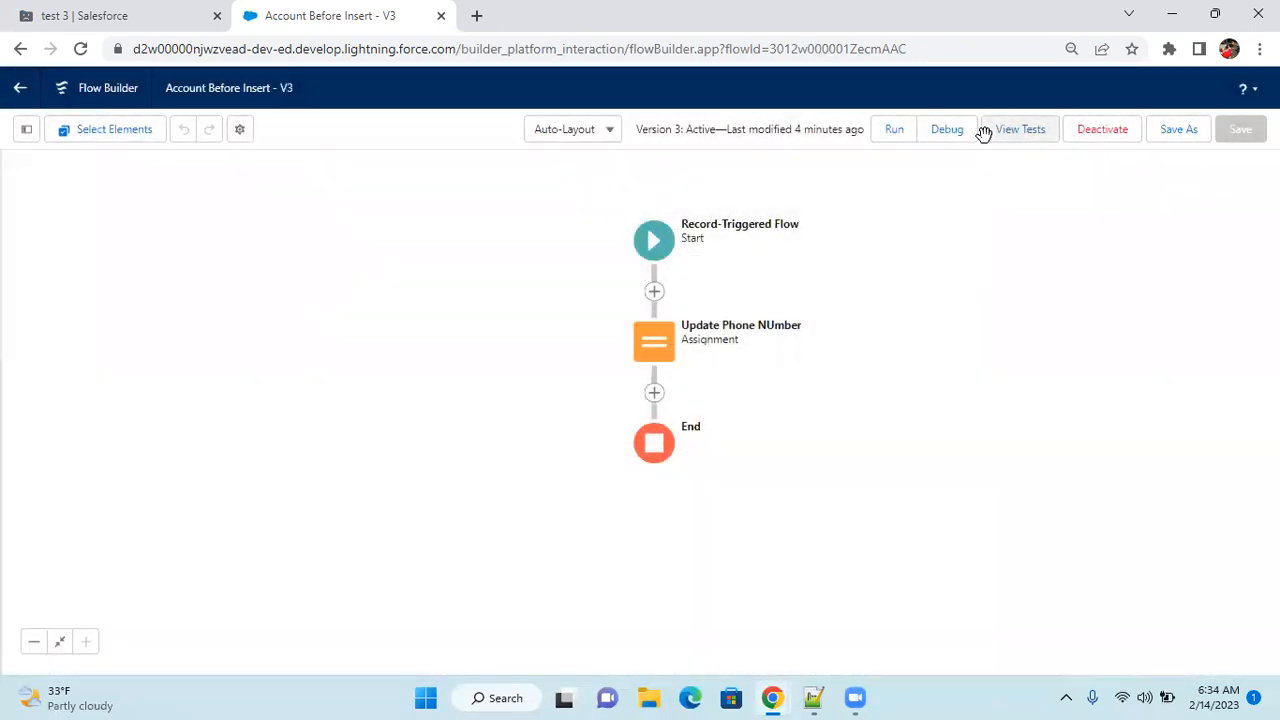
Add a Decision element labelled "Is Phone null?" between Start and the Update Phone NUmber assignment.
{"action": "left_click", "coordinate": [654, 292]}
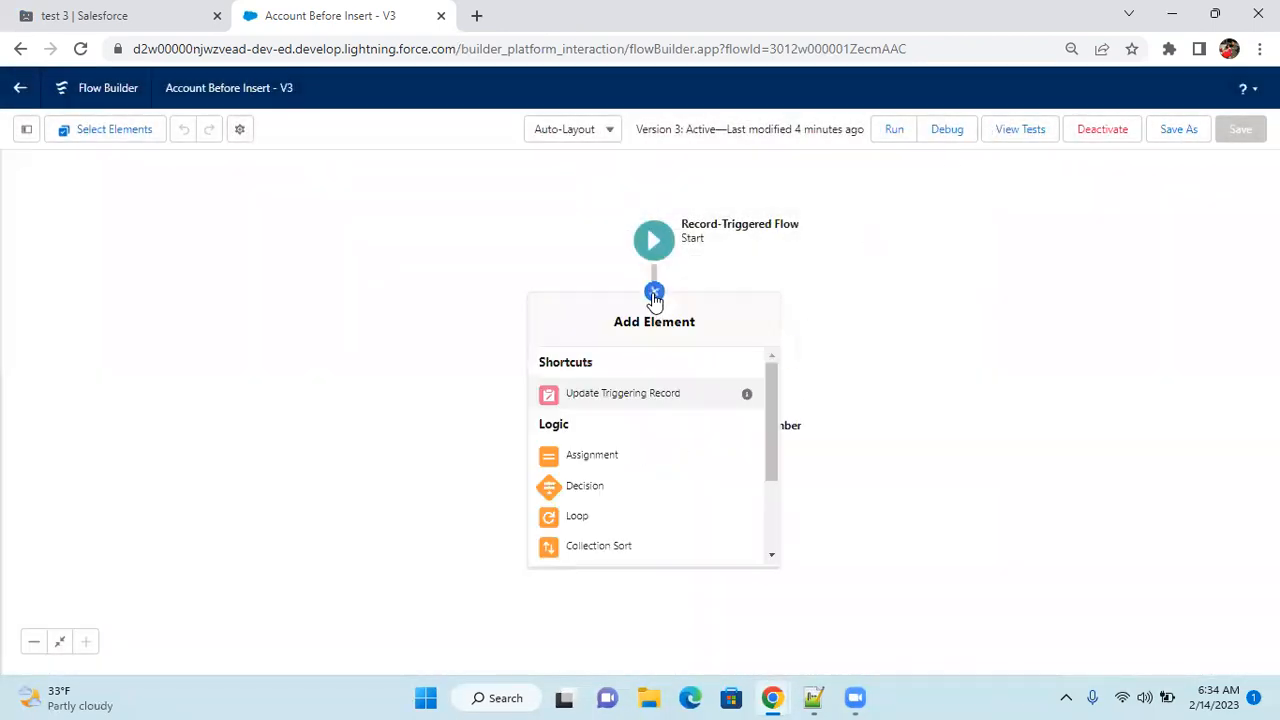
{"action": "left_click", "coordinate": [585, 487]}
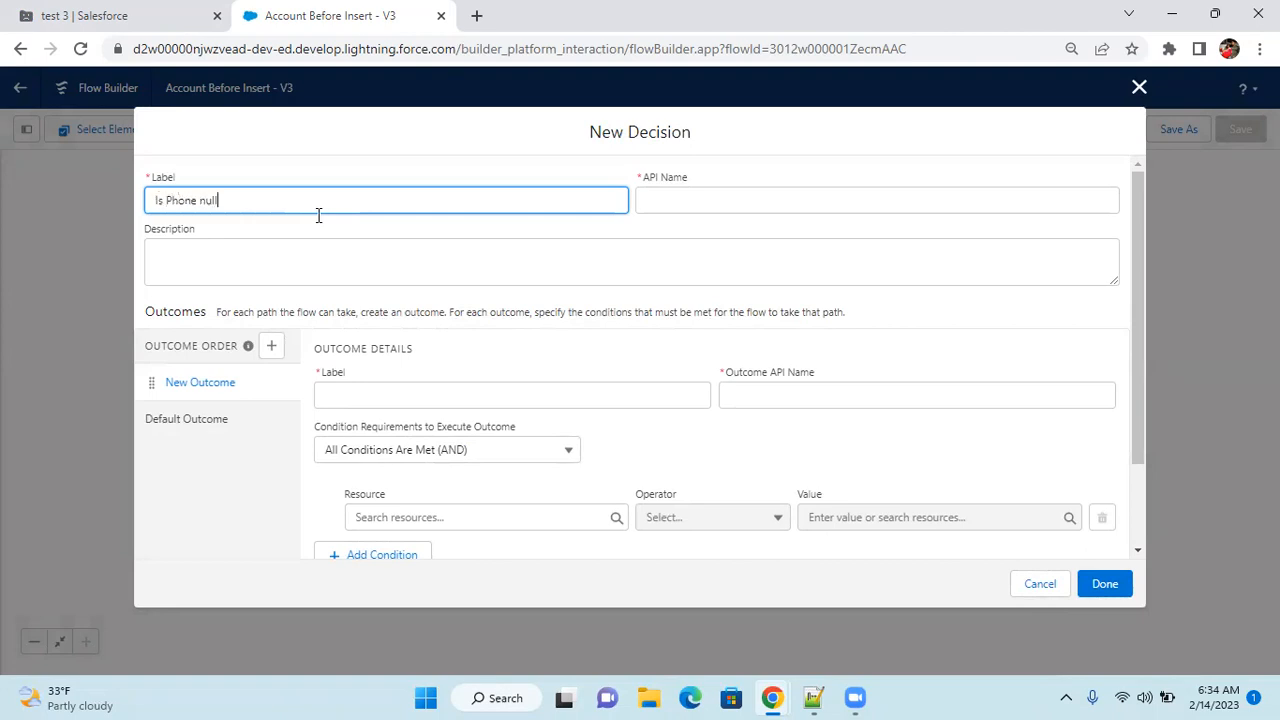
{"action": "key", "text": "Tab"}
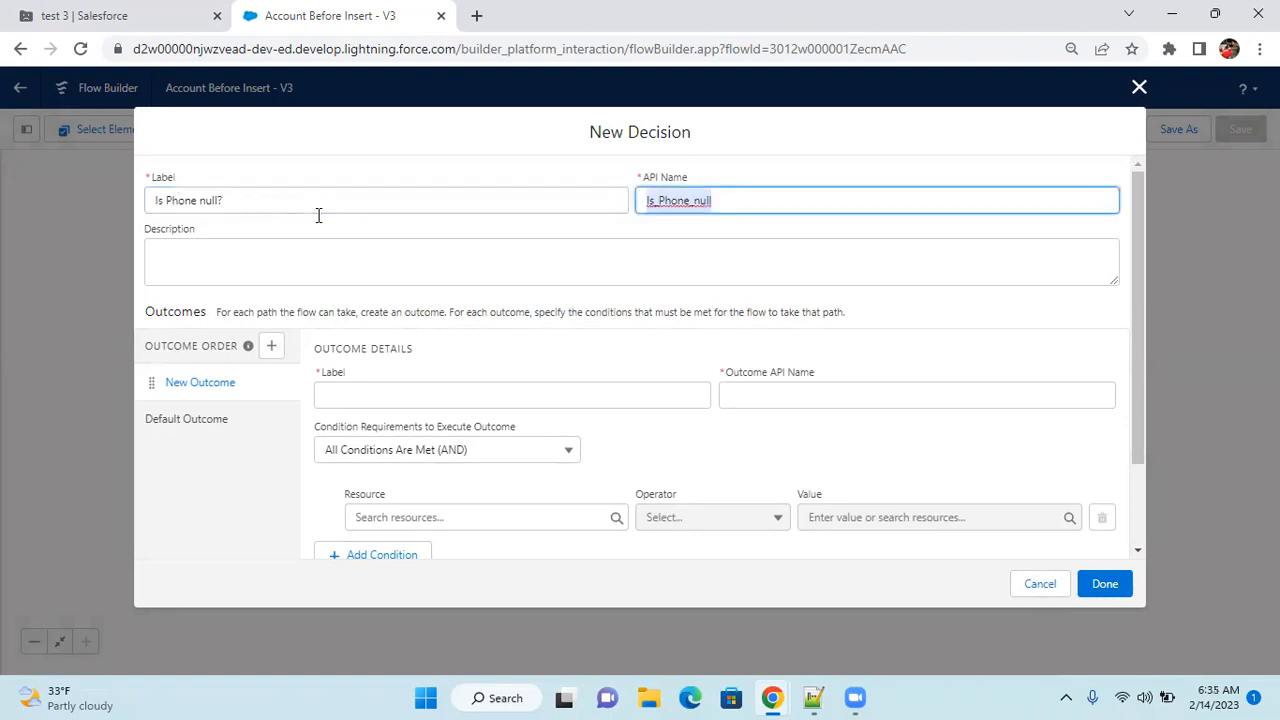
Label the new decision's first outcome "Yes" and rename its default outcome to "No".
{"action": "left_click", "coordinate": [382, 394]}
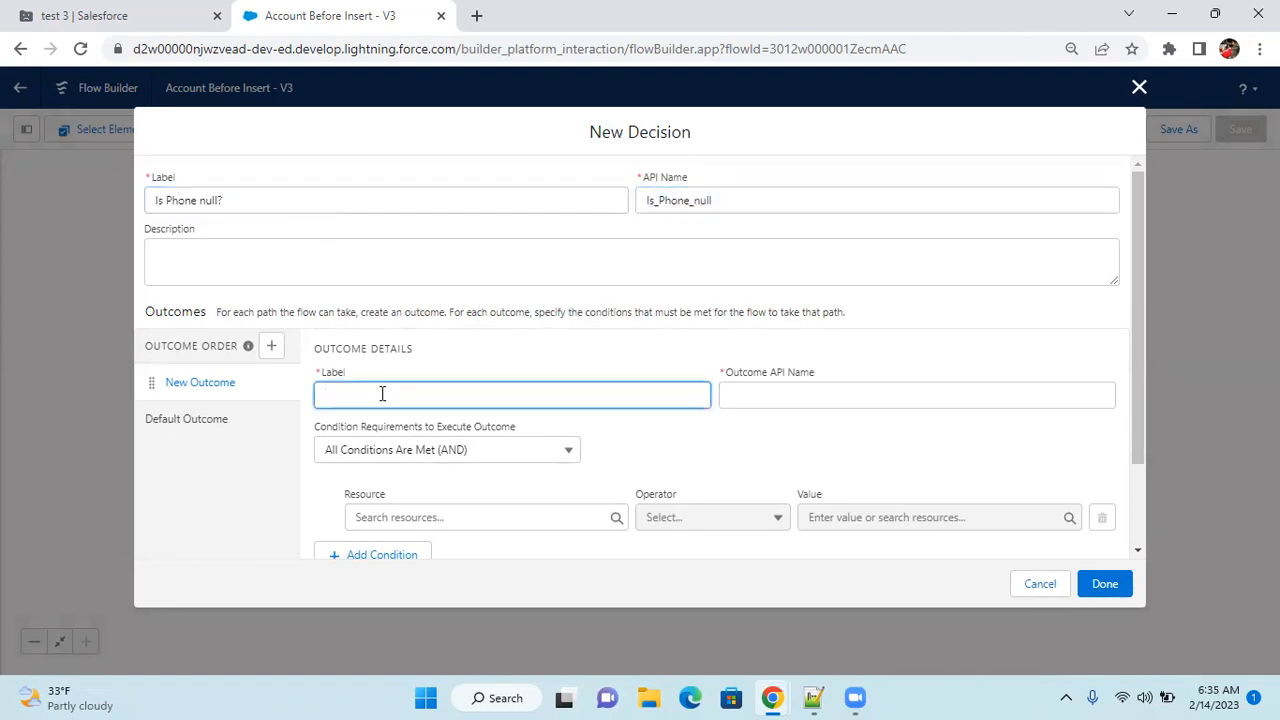
{"action": "key", "text": "Tab"}
{"action": "left_click", "coordinate": [257, 429]}
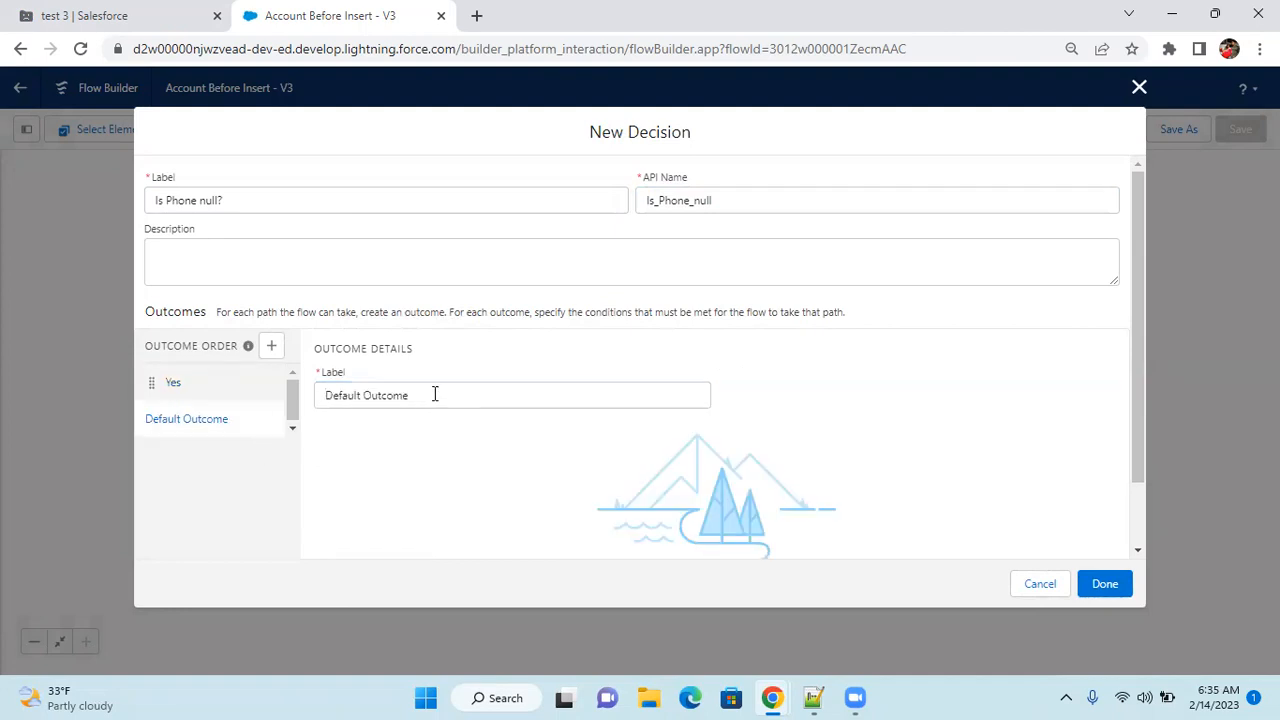
{"action": "left_click_drag", "start_coordinate": [435, 394], "coordinate": [325, 394]}
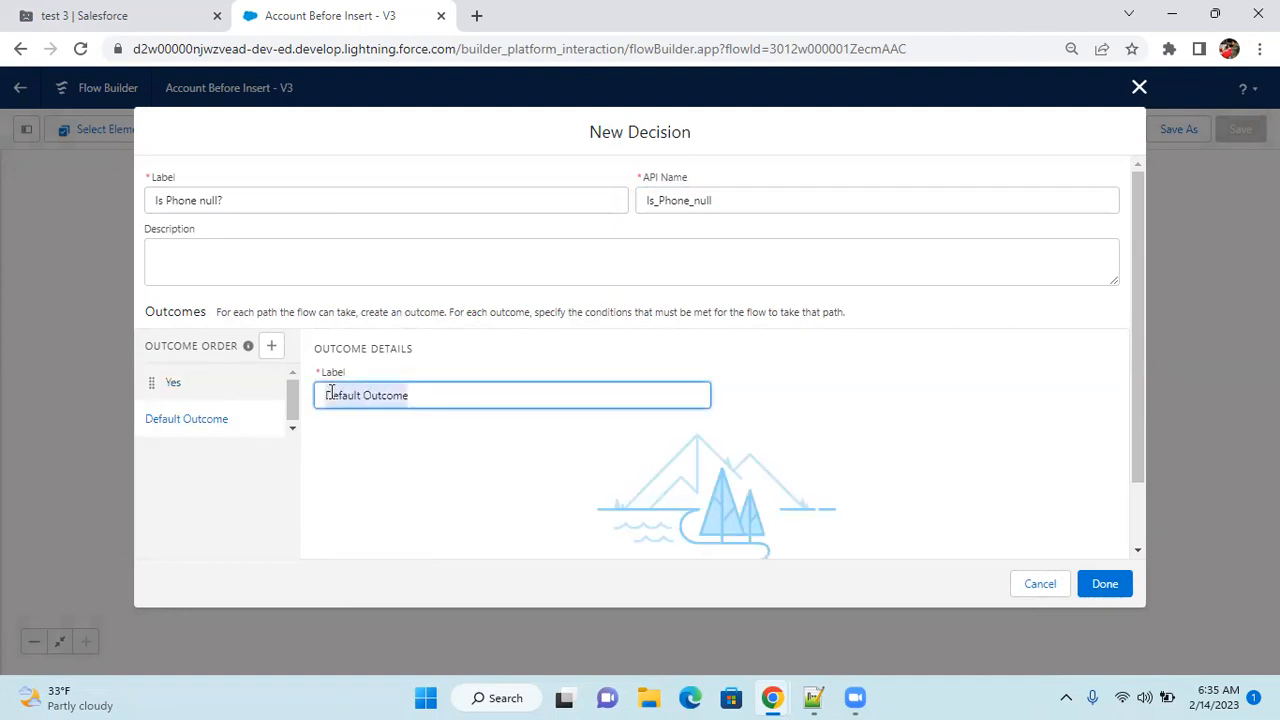
{"action": "type", "text": "No"}
Choose the triggering record's Account Phone as the condition resource for the Yes outcome of the new decision.
{"action": "left_click", "coordinate": [172, 388]}
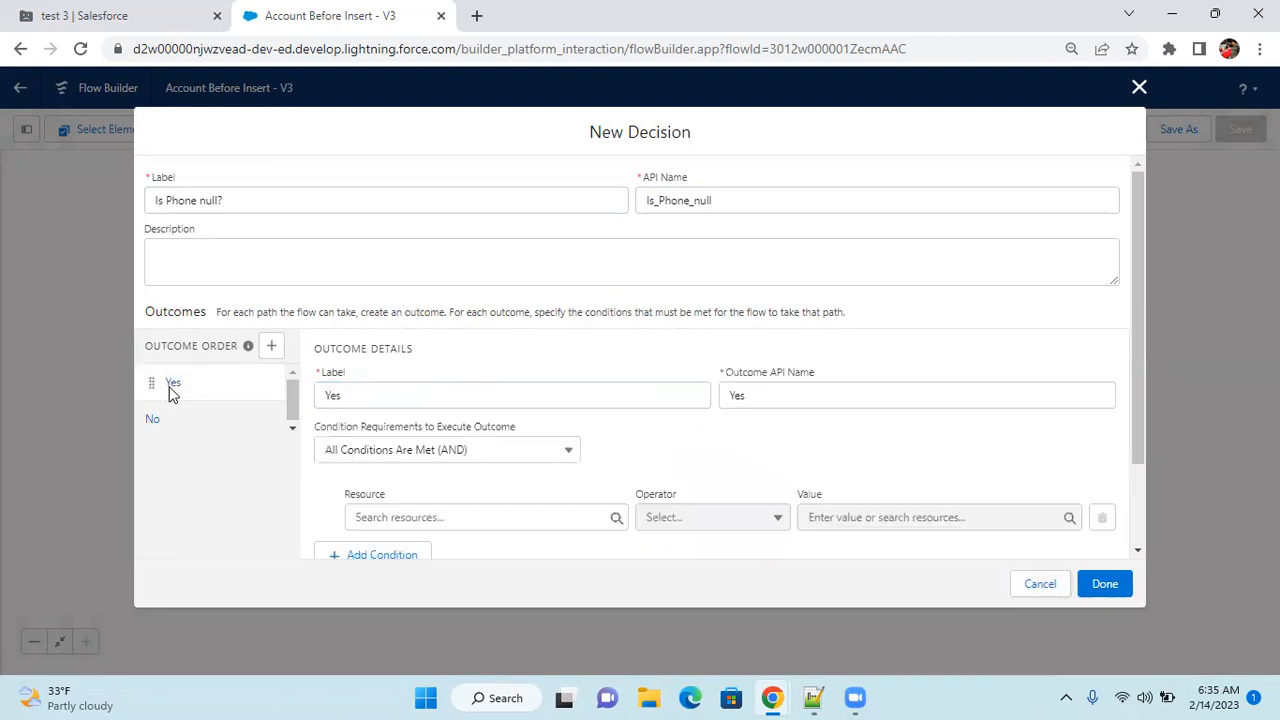
{"action": "left_click", "coordinate": [491, 518]}
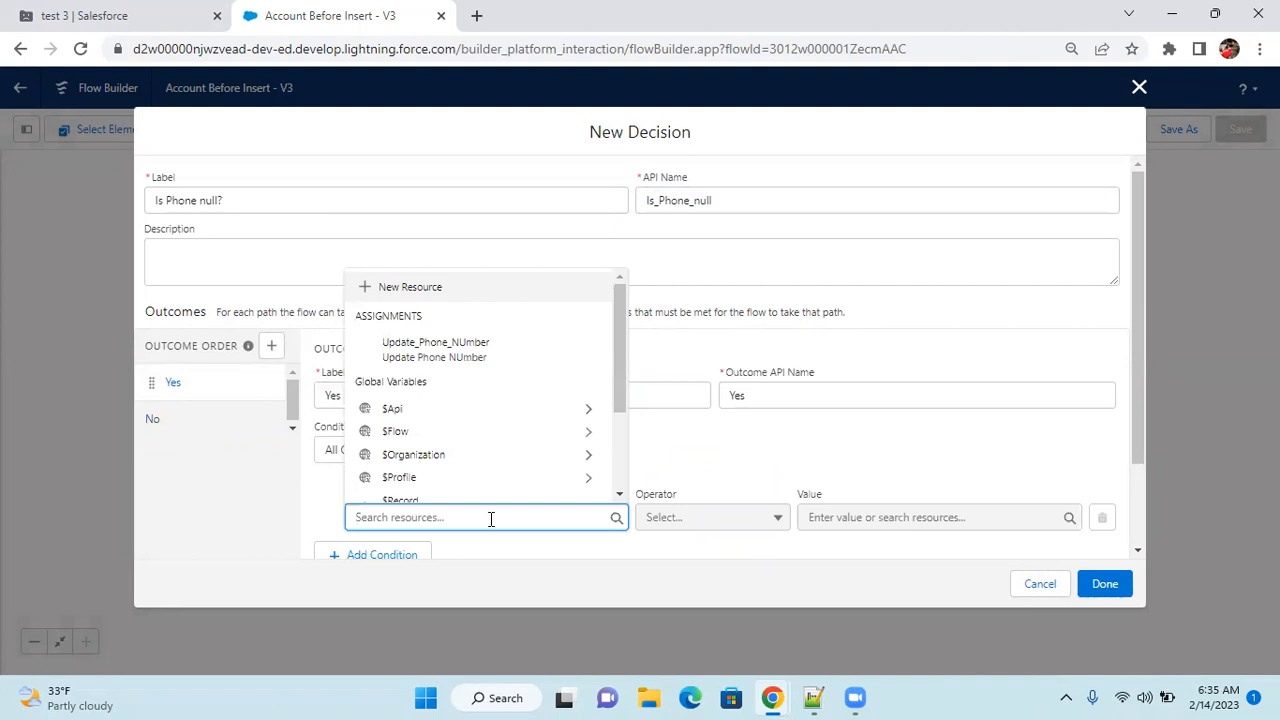
{"action": "type", "text": "rec"}
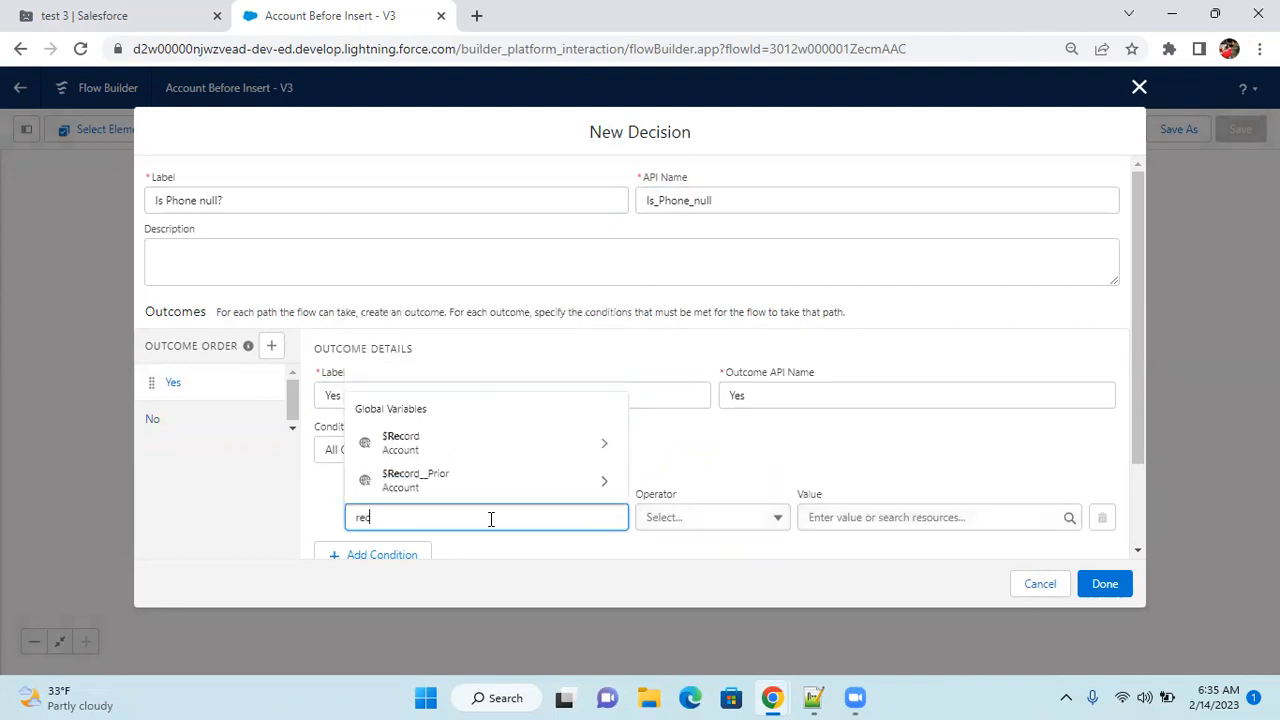
{"action": "left_click", "coordinate": [422, 451]}
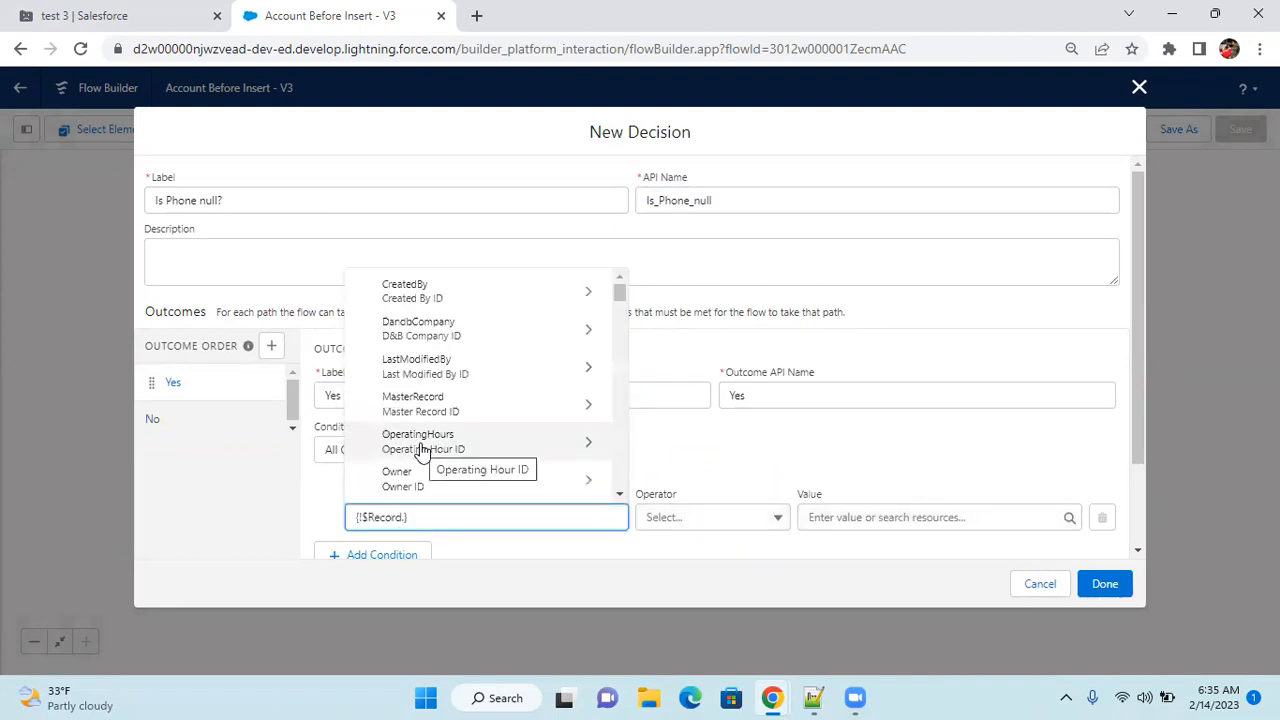
{"action": "type", "text": "phone"}
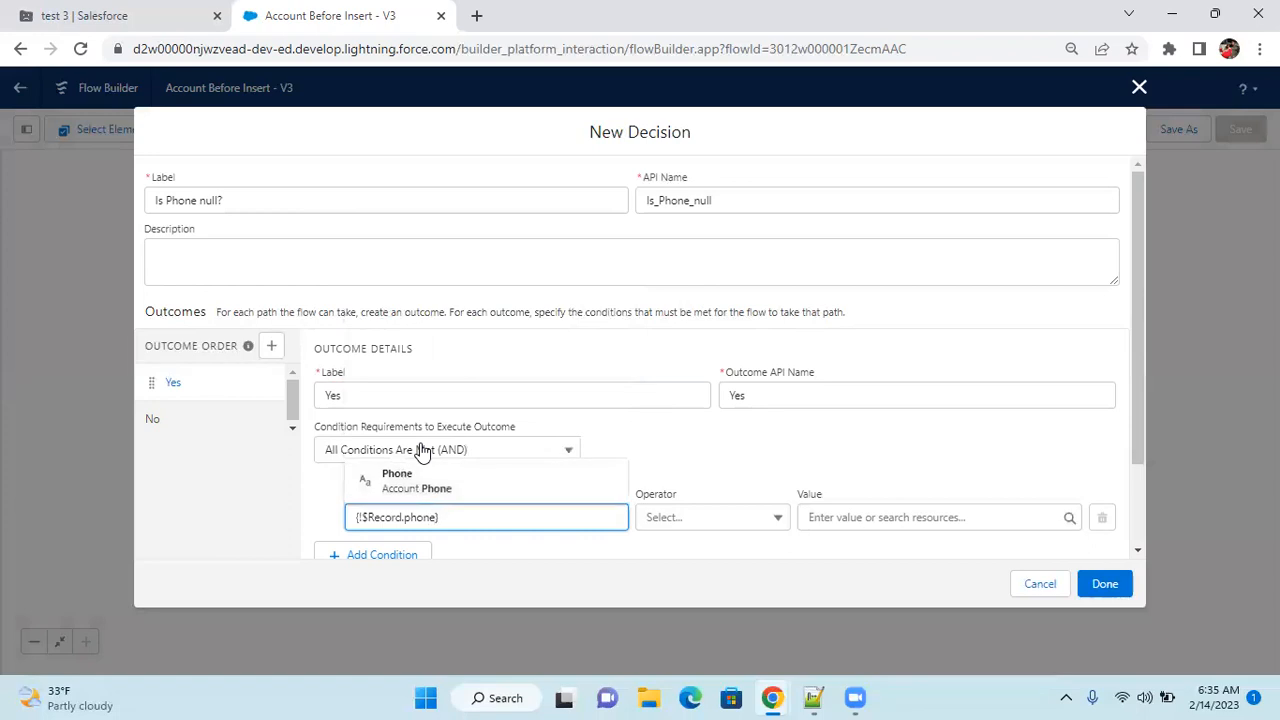
{"action": "left_click", "coordinate": [463, 478]}
Set the Account Phone condition to Is Null with the value $GlobalConstant.True and finish the decision.
{"action": "left_click", "coordinate": [731, 527]}
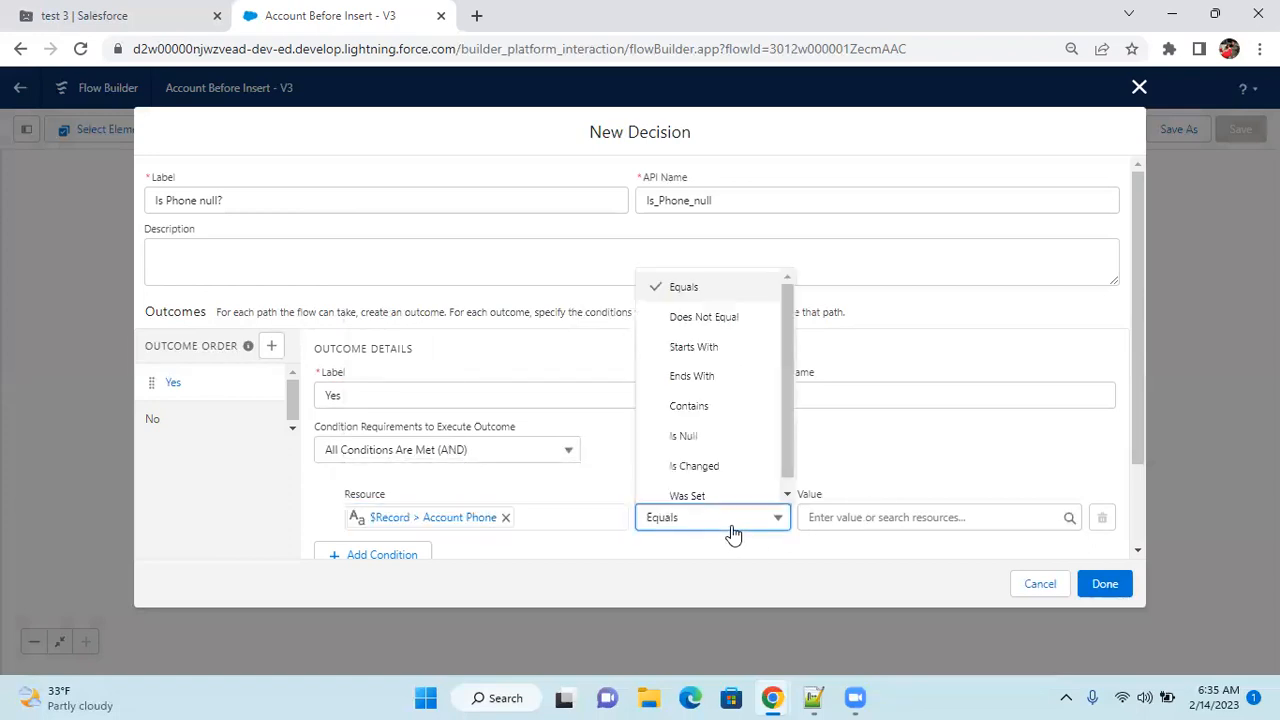
{"action": "left_click", "coordinate": [690, 436]}
{"action": "left_click", "coordinate": [856, 515]}
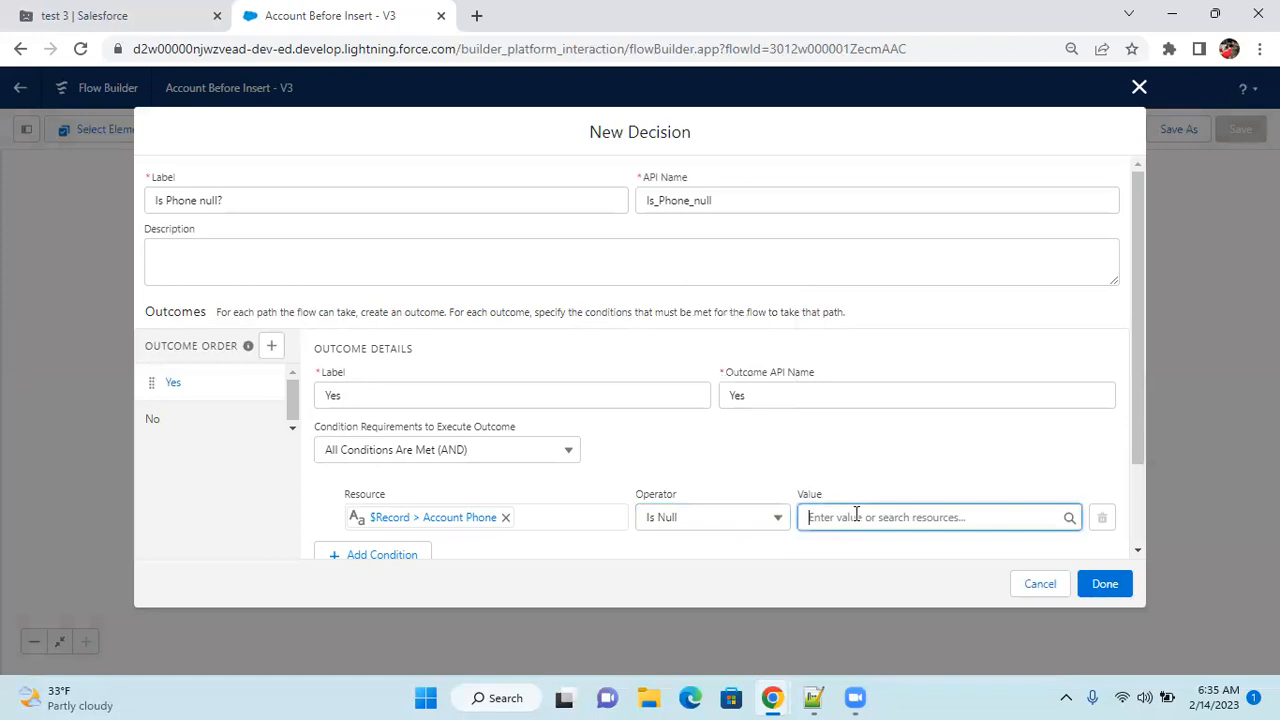
{"action": "type", "text": "true"}
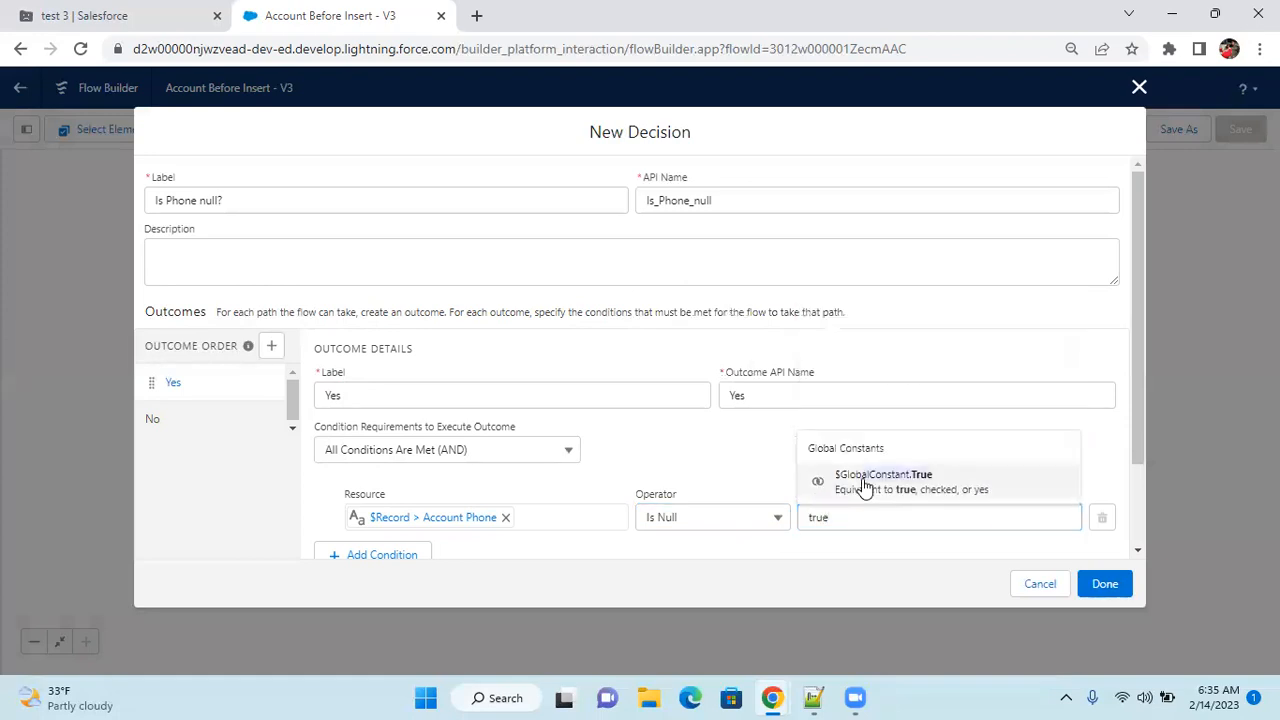
{"action": "left_click", "coordinate": [862, 484]}
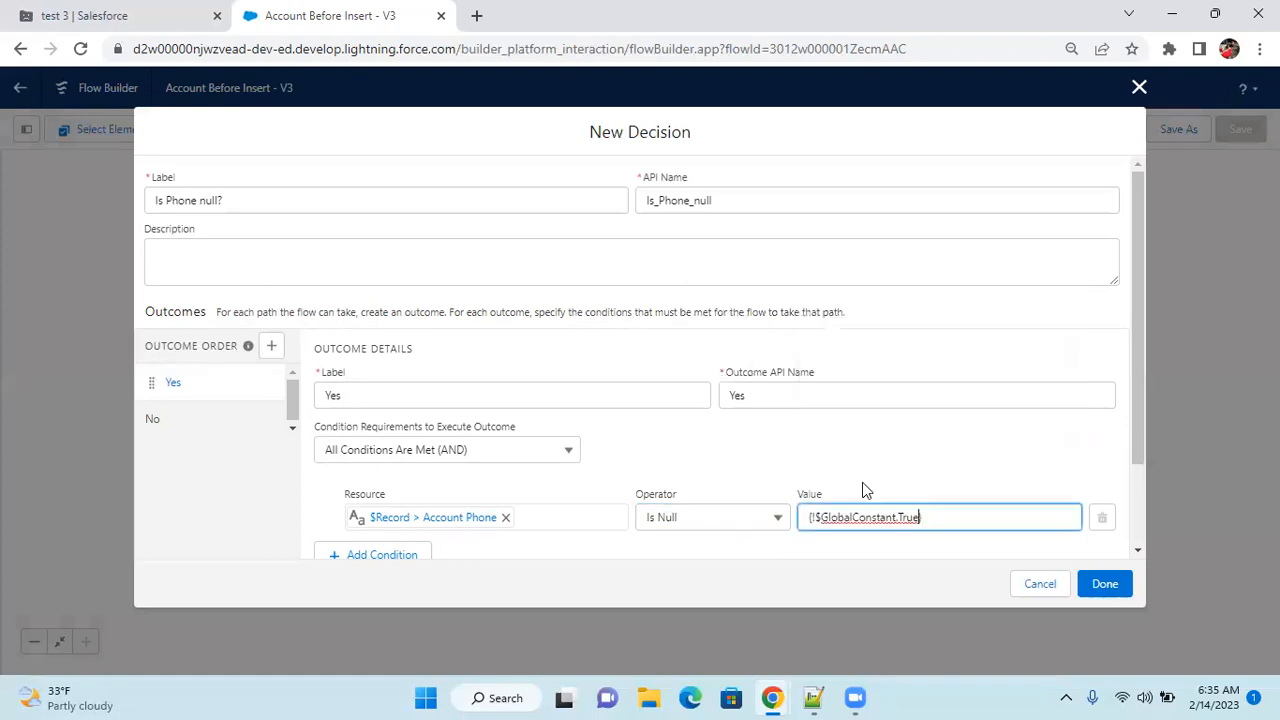
{"action": "left_click", "coordinate": [1108, 586]}
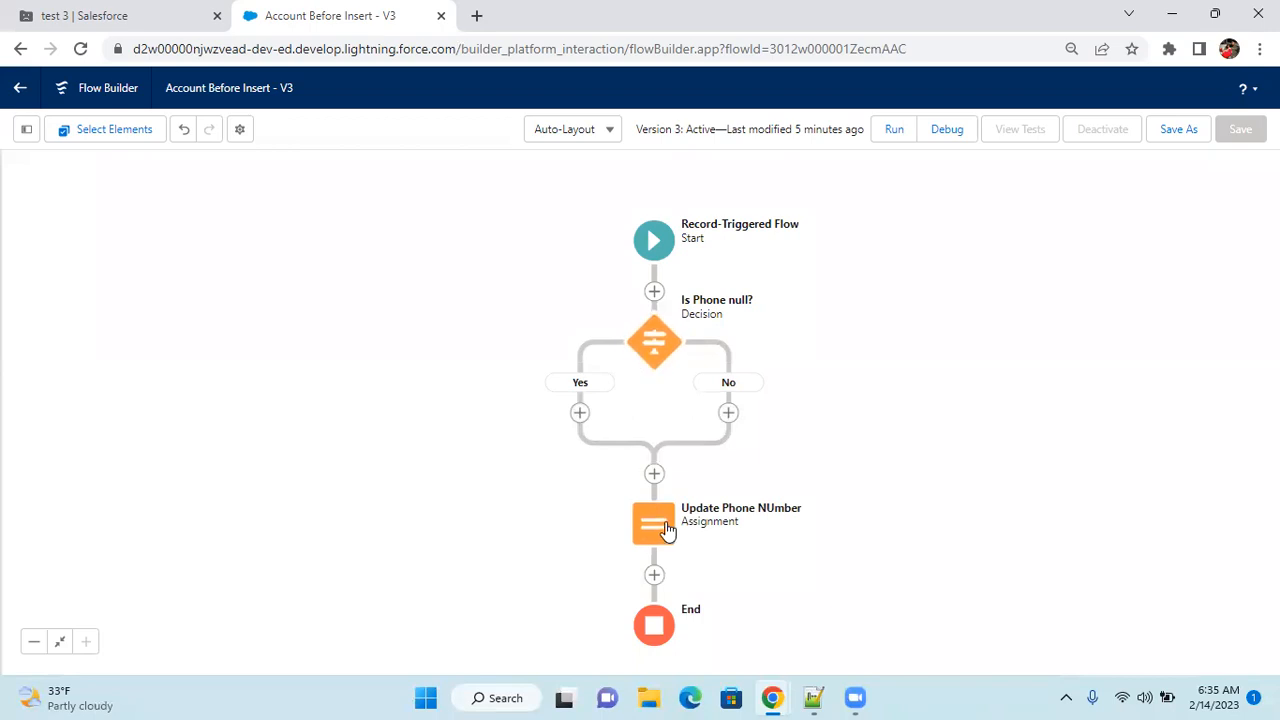
Add an Assignment element labelled "Update Email" on the No path and choose $Record as the base of its variable.
{"action": "left_click", "coordinate": [728, 414]}
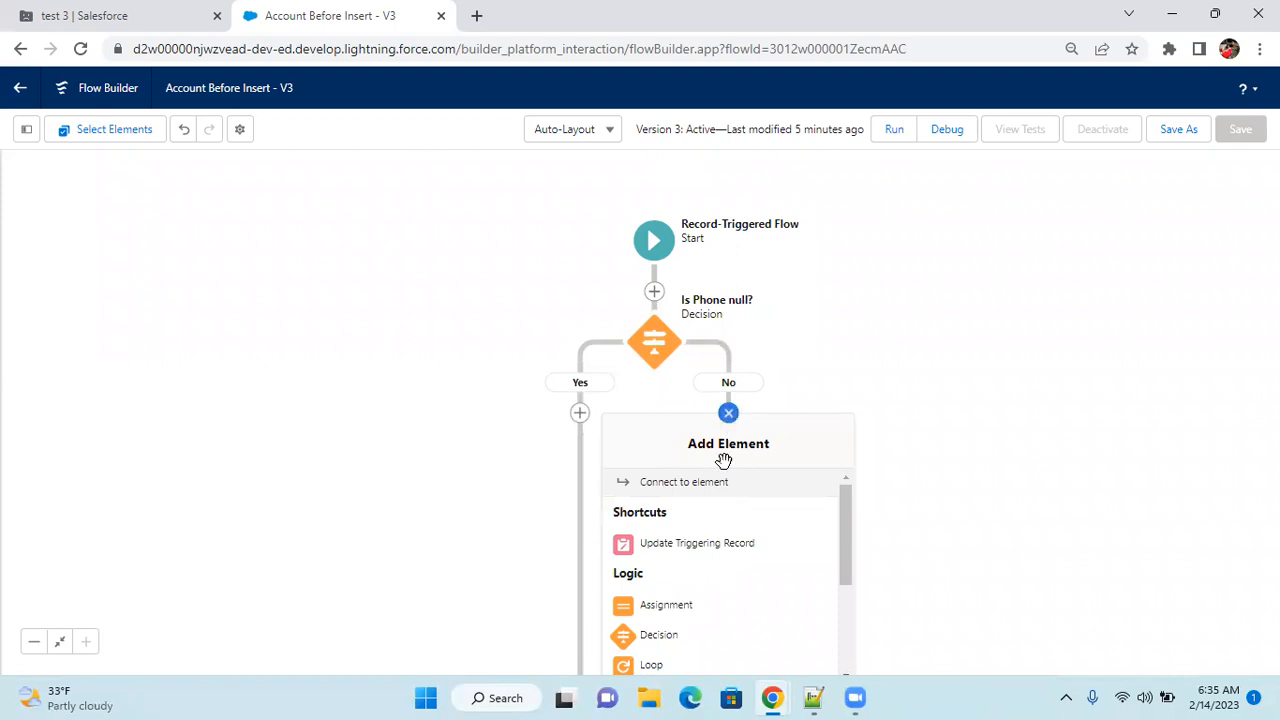
{"action": "left_click", "coordinate": [675, 607]}
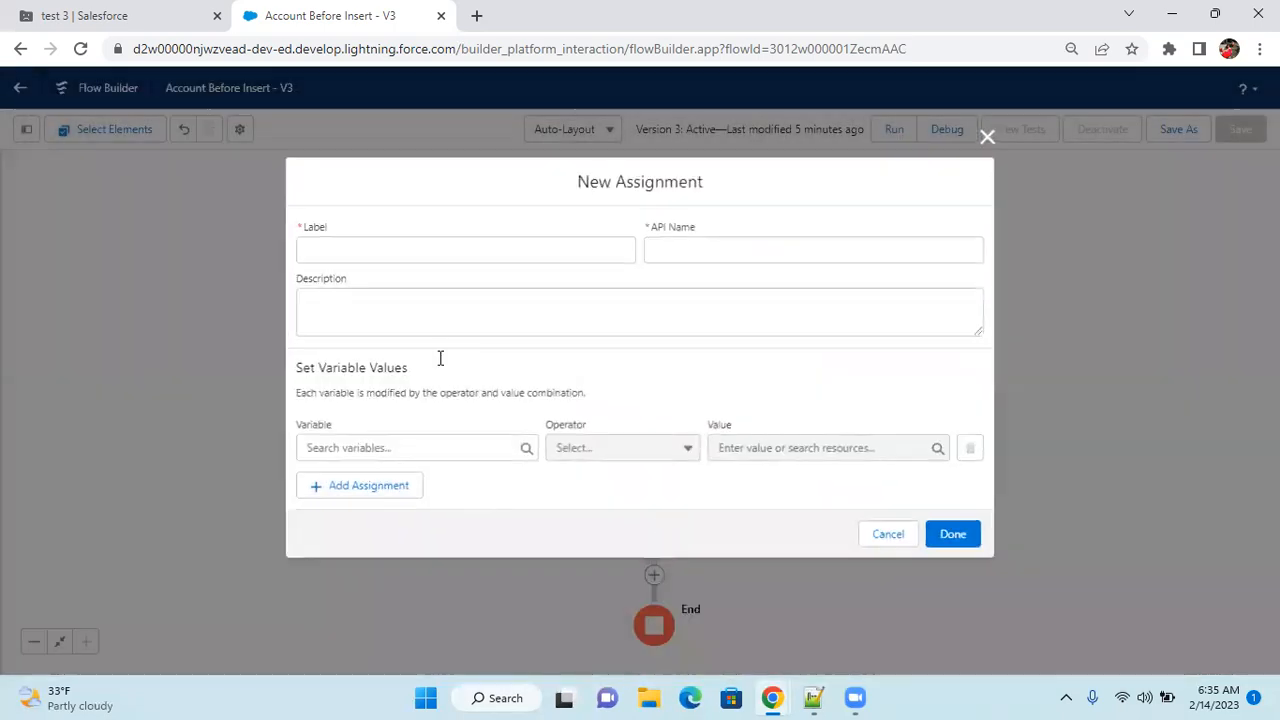
{"action": "type", "text": "Update Email"}
{"action": "key", "text": "Tab"}
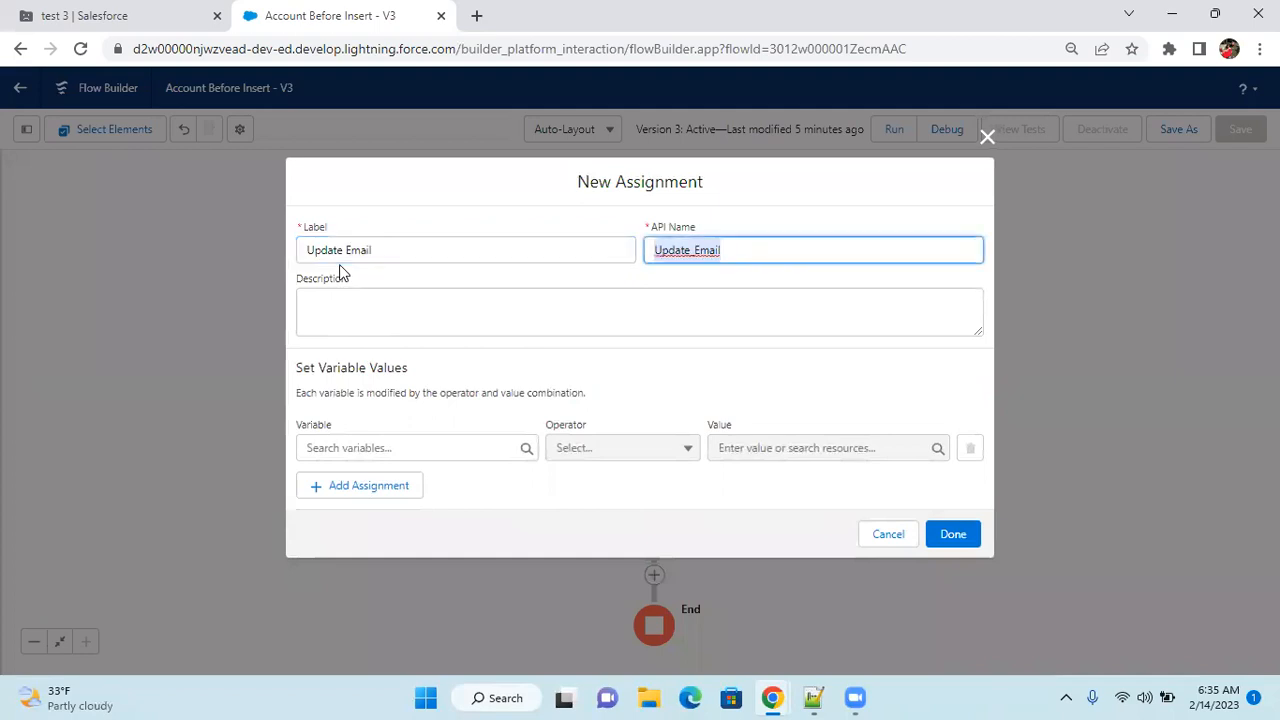
{"action": "left_click", "coordinate": [404, 449]}
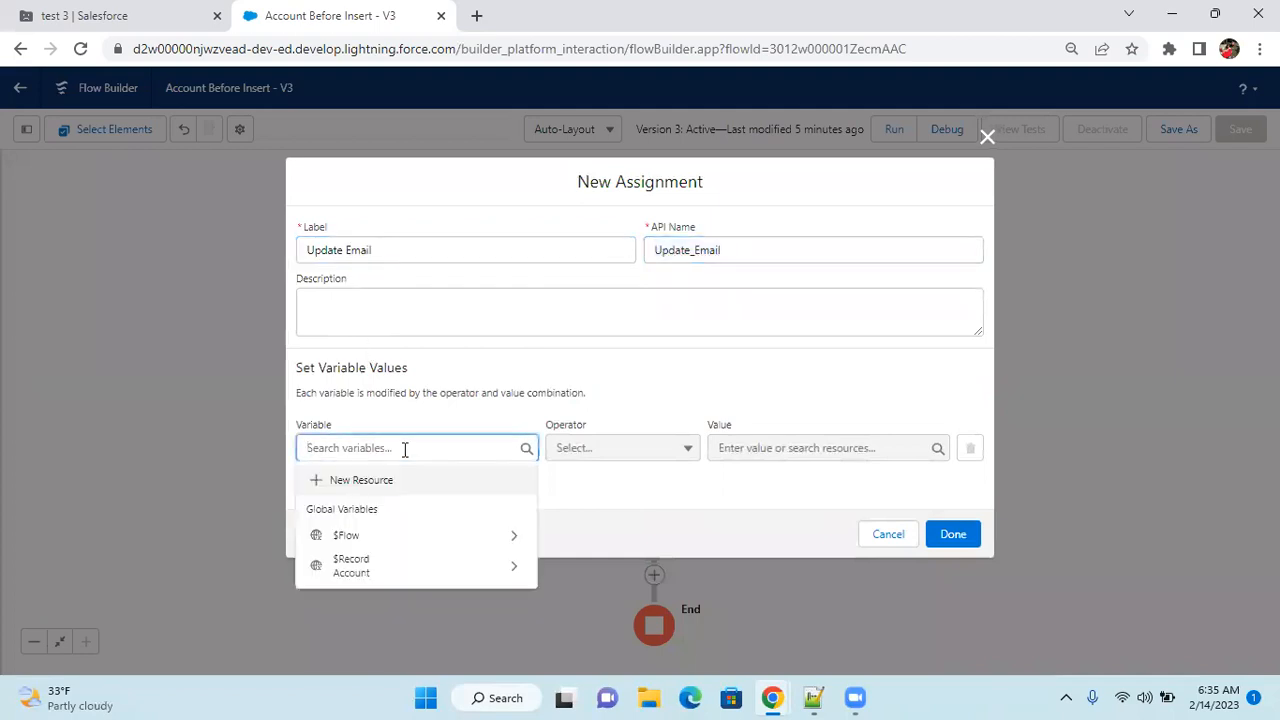
{"action": "left_click", "coordinate": [437, 565]}
{"action": "type", "text": "email"}
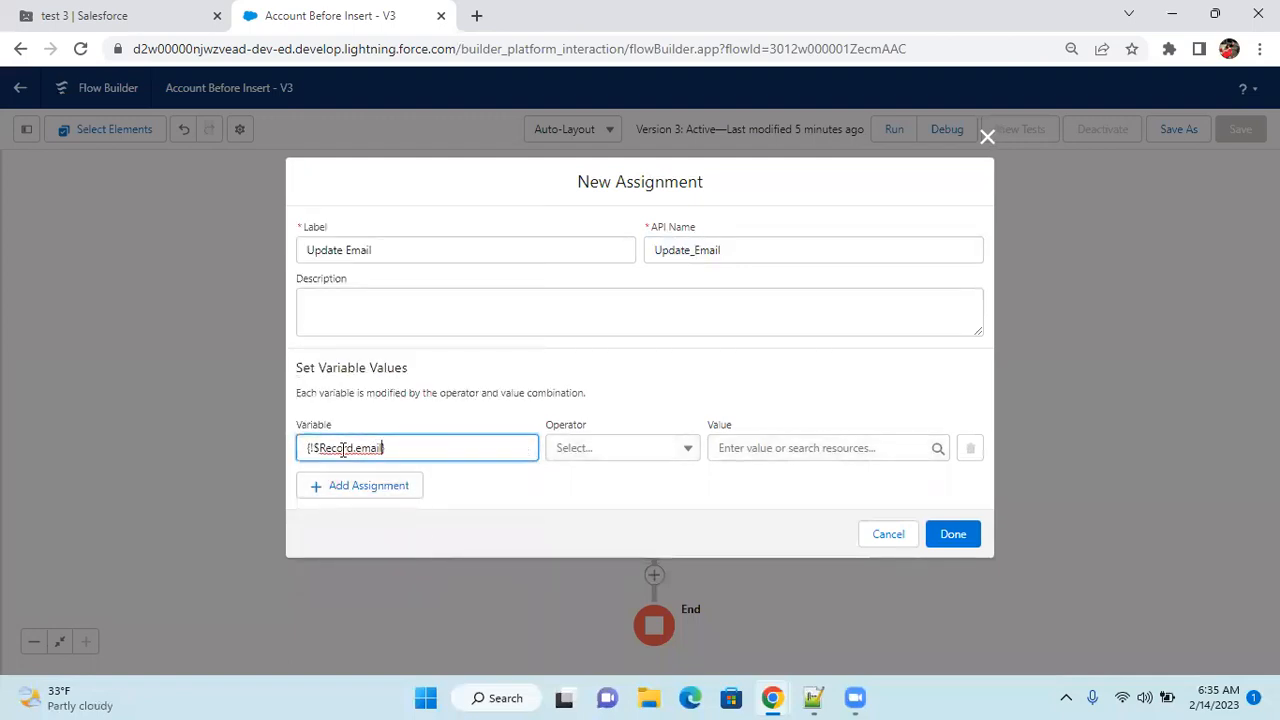
{"action": "double_click", "coordinate": [373, 447]}
{"action": "key", "text": "BackSpace"}
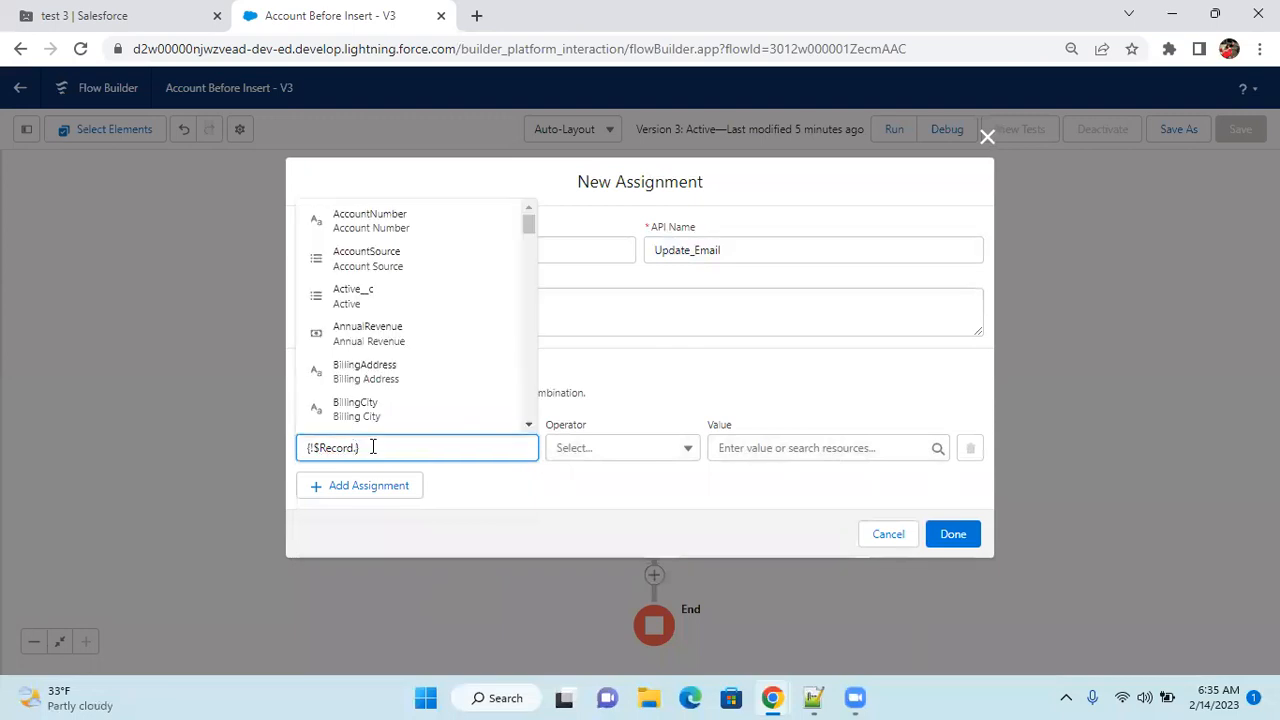
Assign the picklist value Cold to the record's Account Rating and finish the Update Email assignment.
{"action": "scroll", "coordinate": [373, 381], "scroll_direction": "down", "scroll_amount": 2}
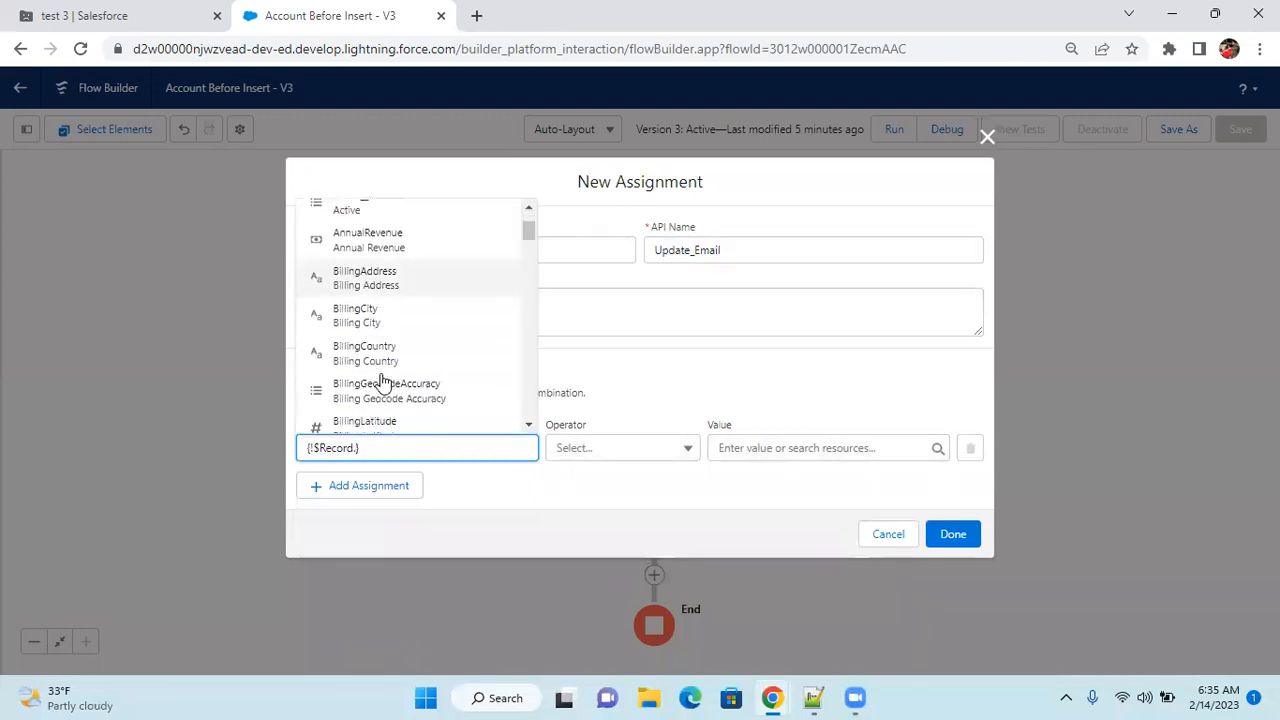
{"action": "scroll", "coordinate": [381, 381], "scroll_direction": "down", "scroll_amount": 5}
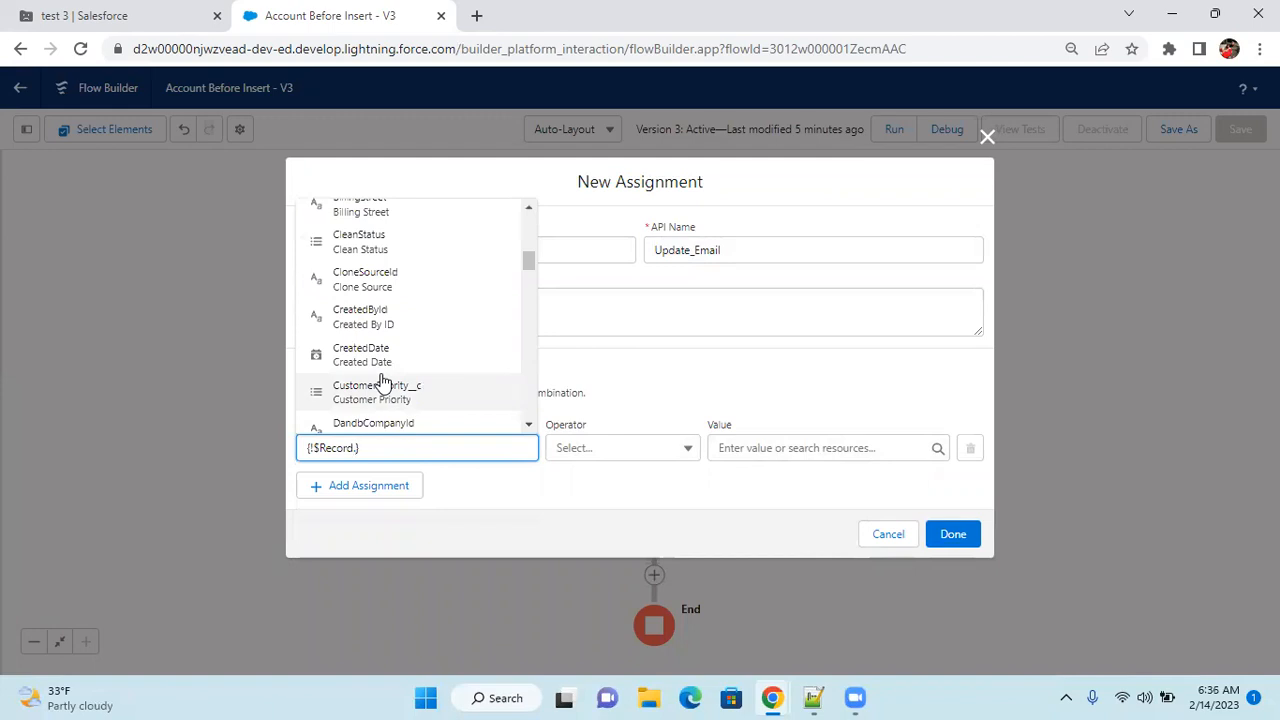
{"action": "type", "text": "rat"}
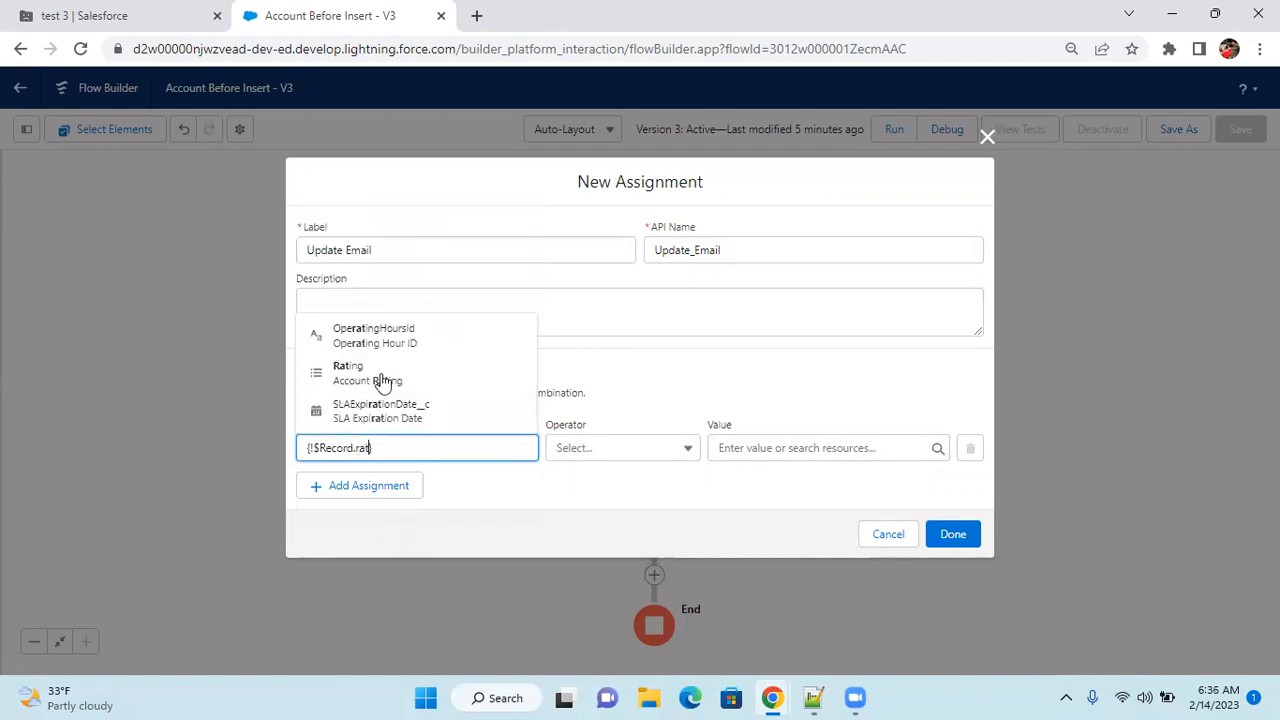
{"action": "left_click", "coordinate": [380, 370]}
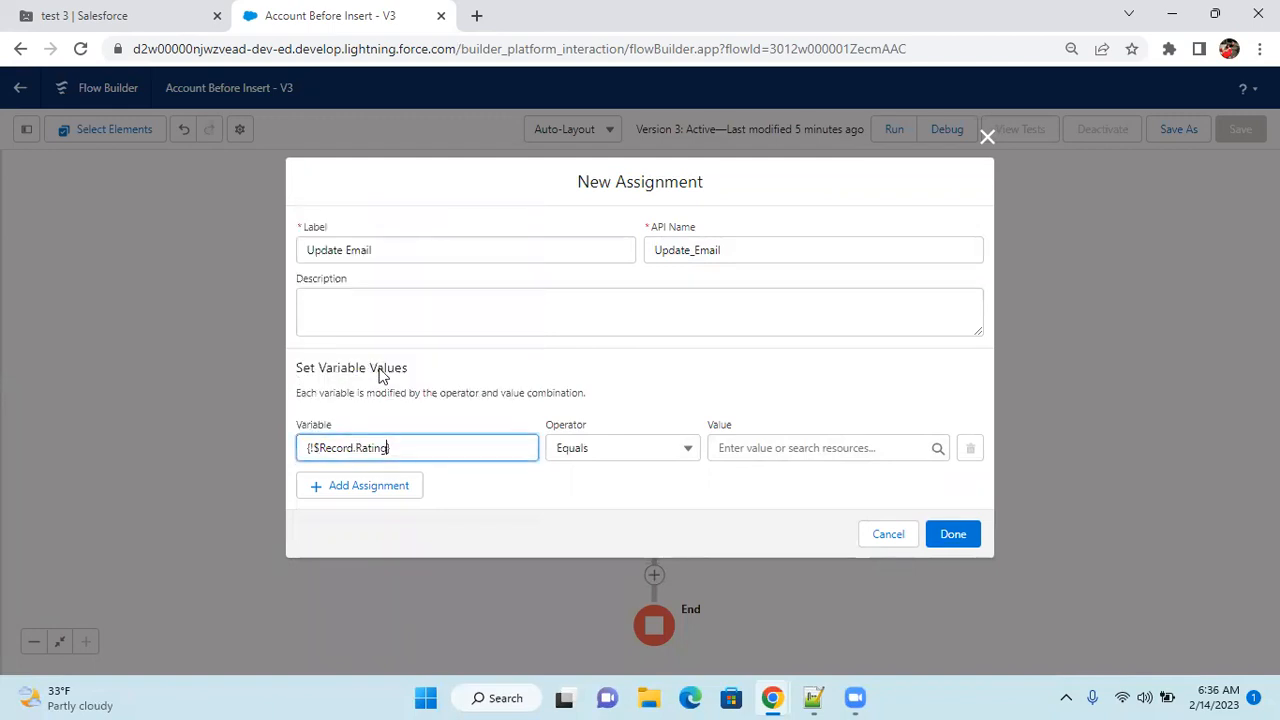
{"action": "left_click", "coordinate": [804, 450]}
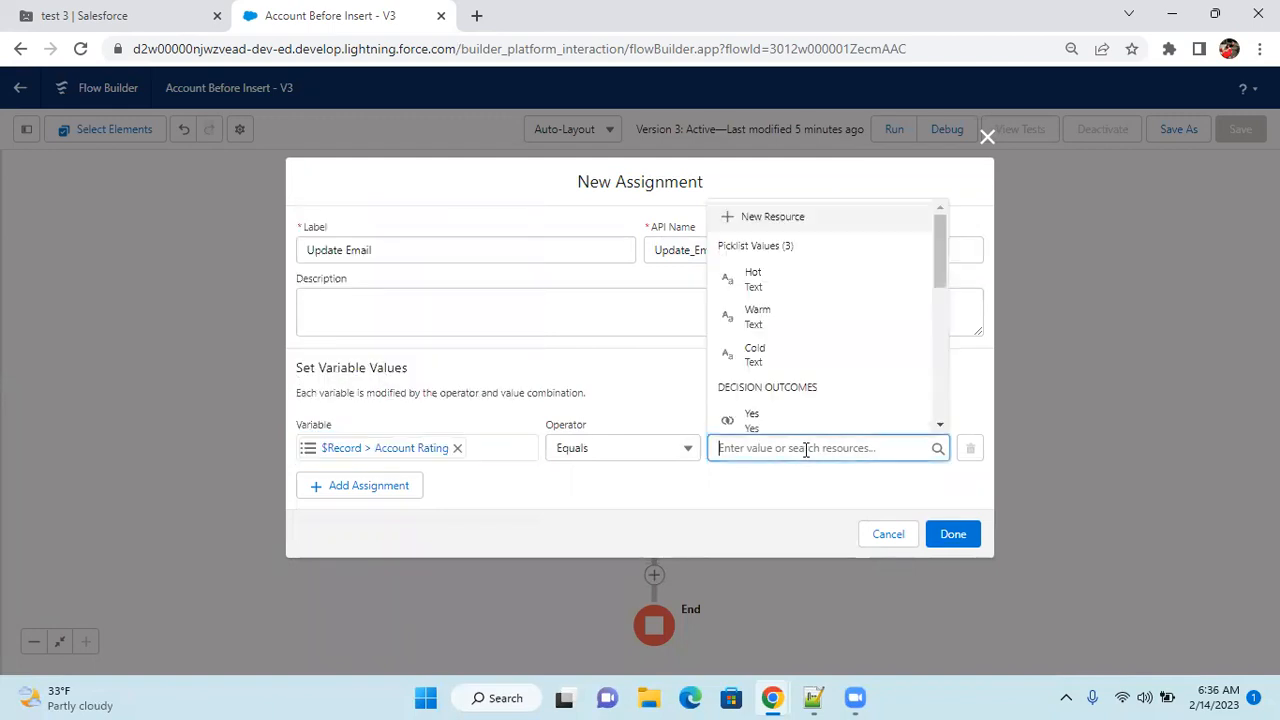
{"action": "left_click", "coordinate": [772, 352]}
{"action": "left_click", "coordinate": [943, 534]}
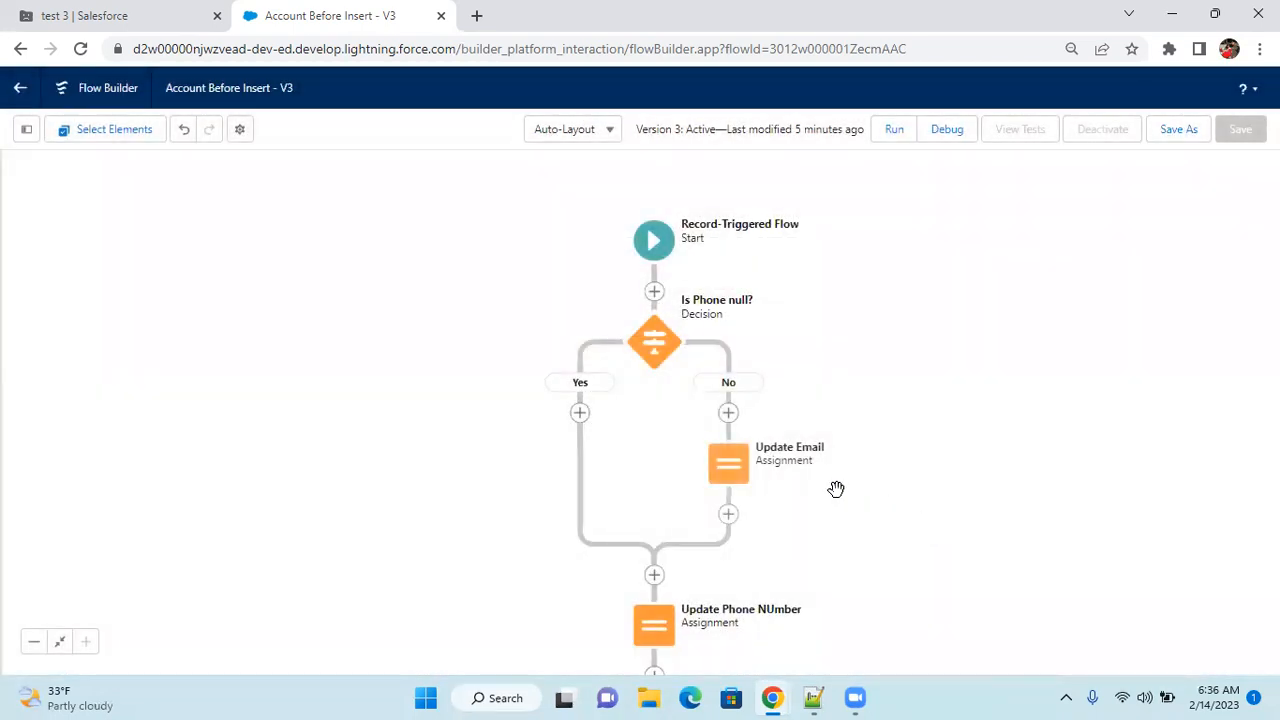
Move the Update Phone NUmber assignment from below the decision onto its Yes path by cutting and pasting it.
{"action": "scroll", "coordinate": [921, 493], "scroll_direction": "down", "scroll_amount": 1}
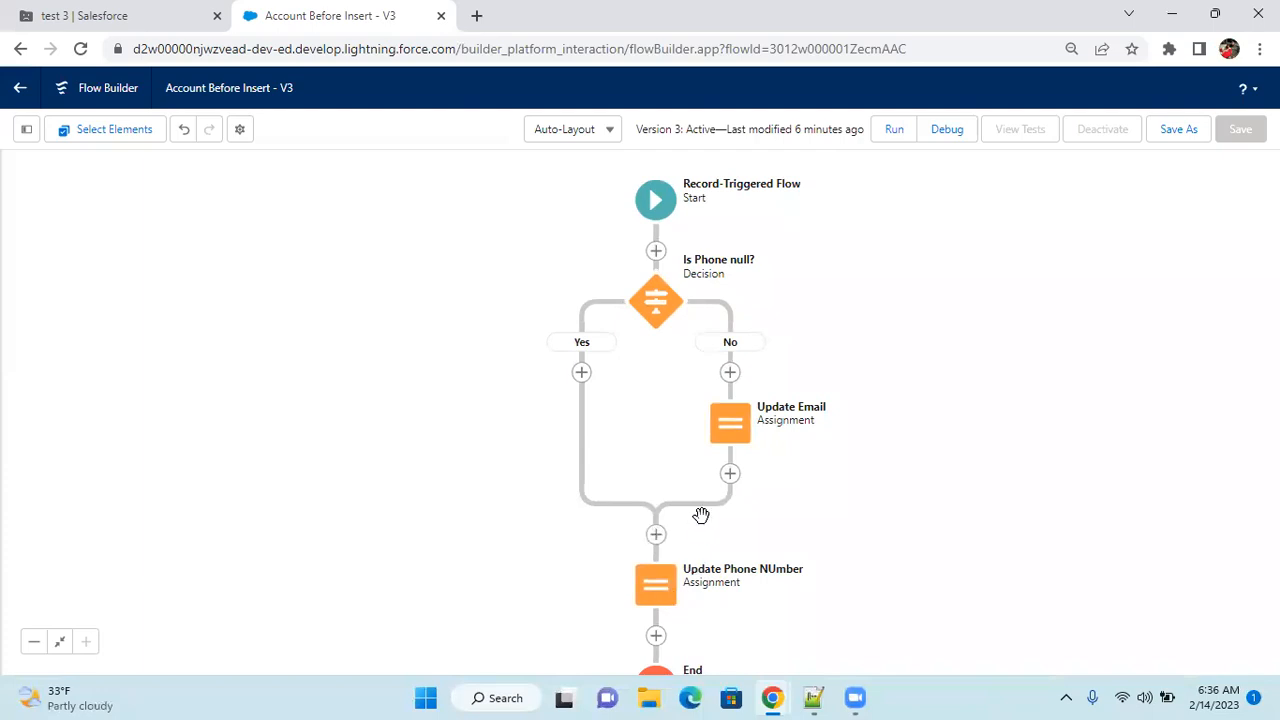
{"action": "left_click", "coordinate": [667, 595]}
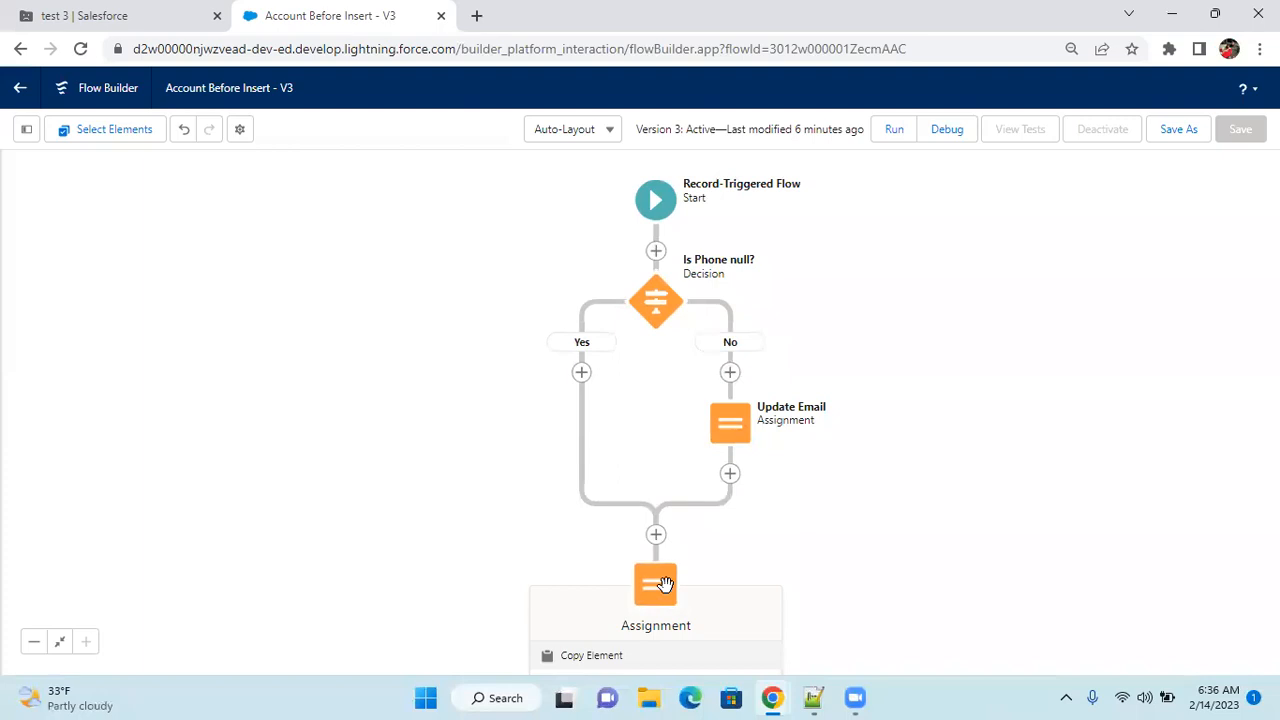
{"action": "left_click_drag", "start_coordinate": [829, 513], "coordinate": [831, 360]}
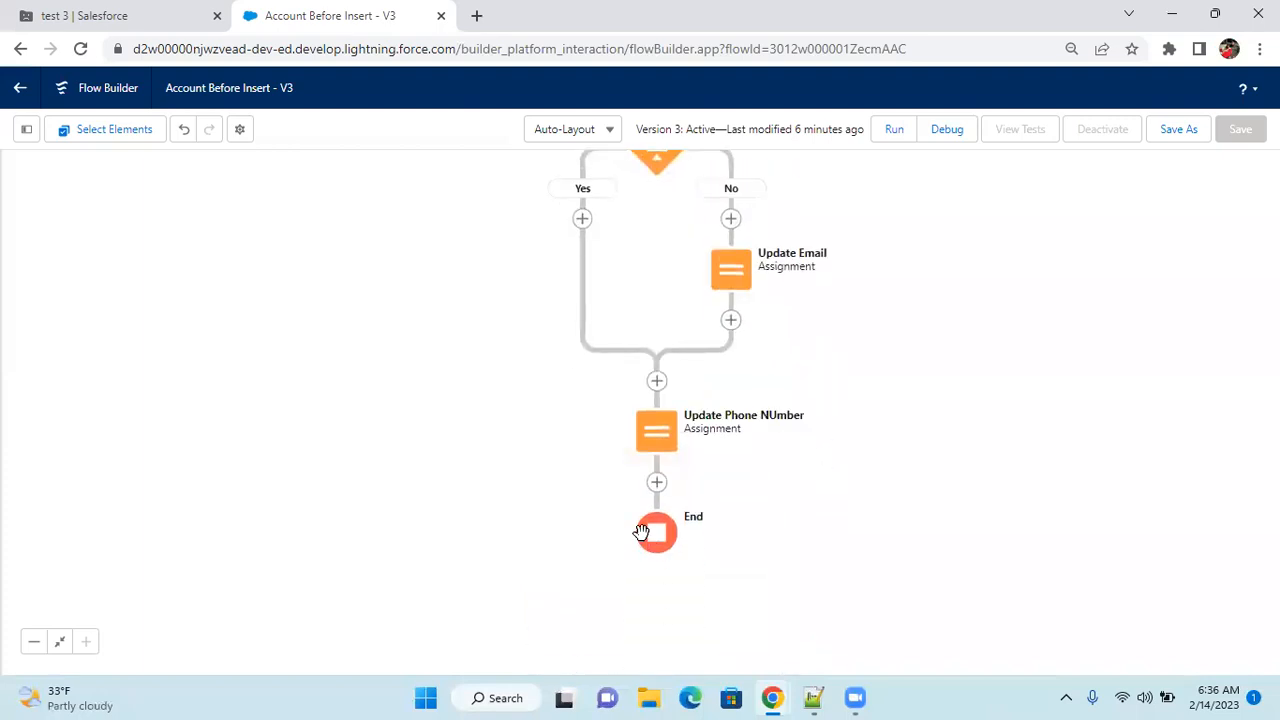
{"action": "left_click", "coordinate": [656, 438]}
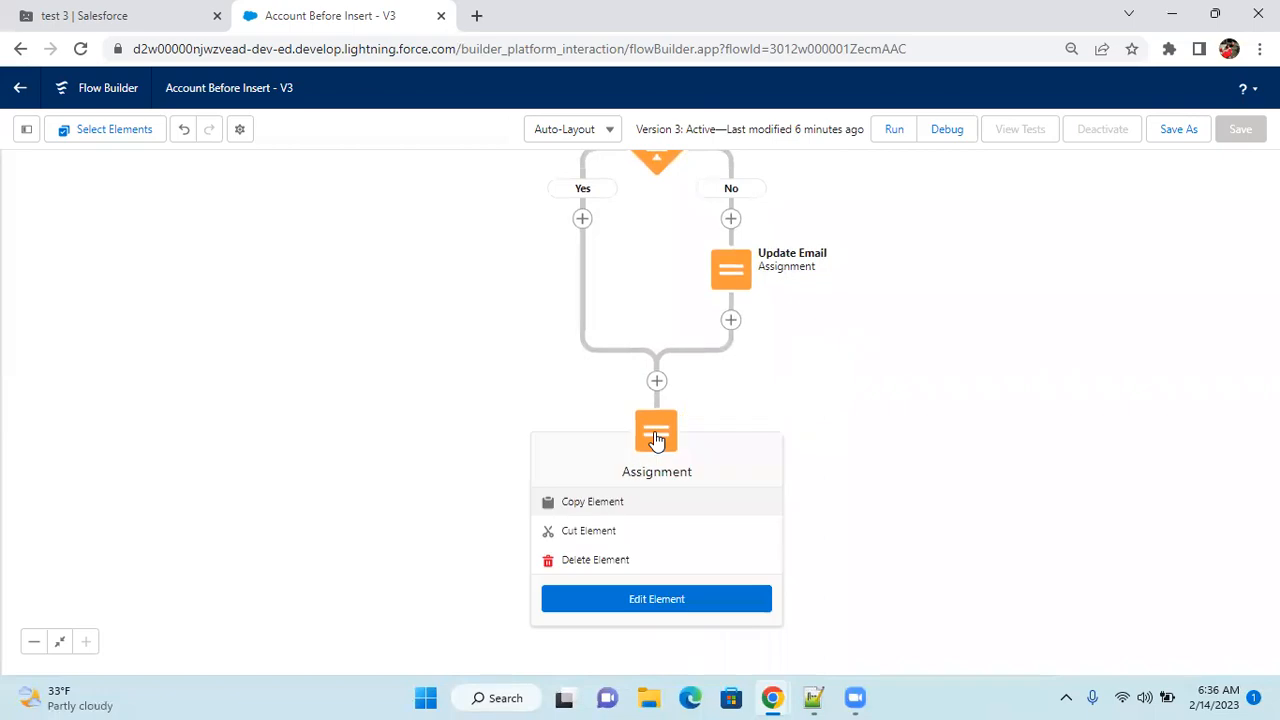
{"action": "left_click", "coordinate": [590, 532]}
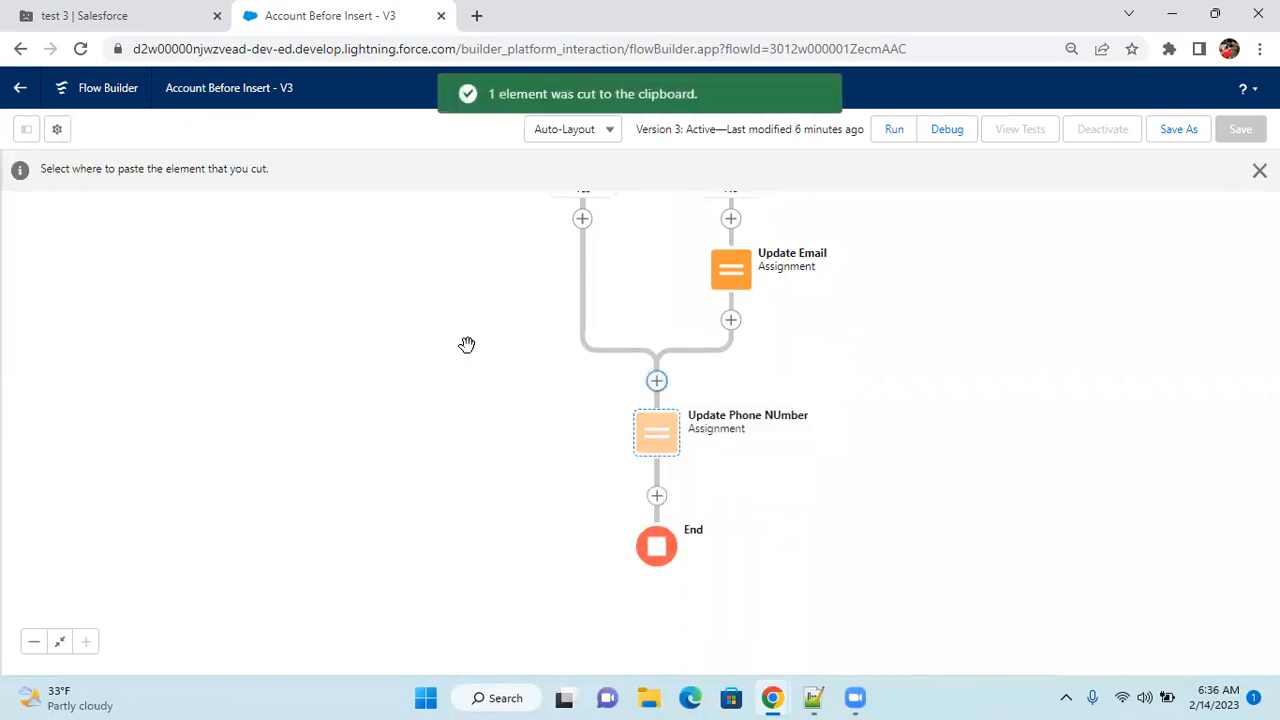
{"action": "scroll", "coordinate": [480, 440], "scroll_direction": "up", "scroll_amount": 3}
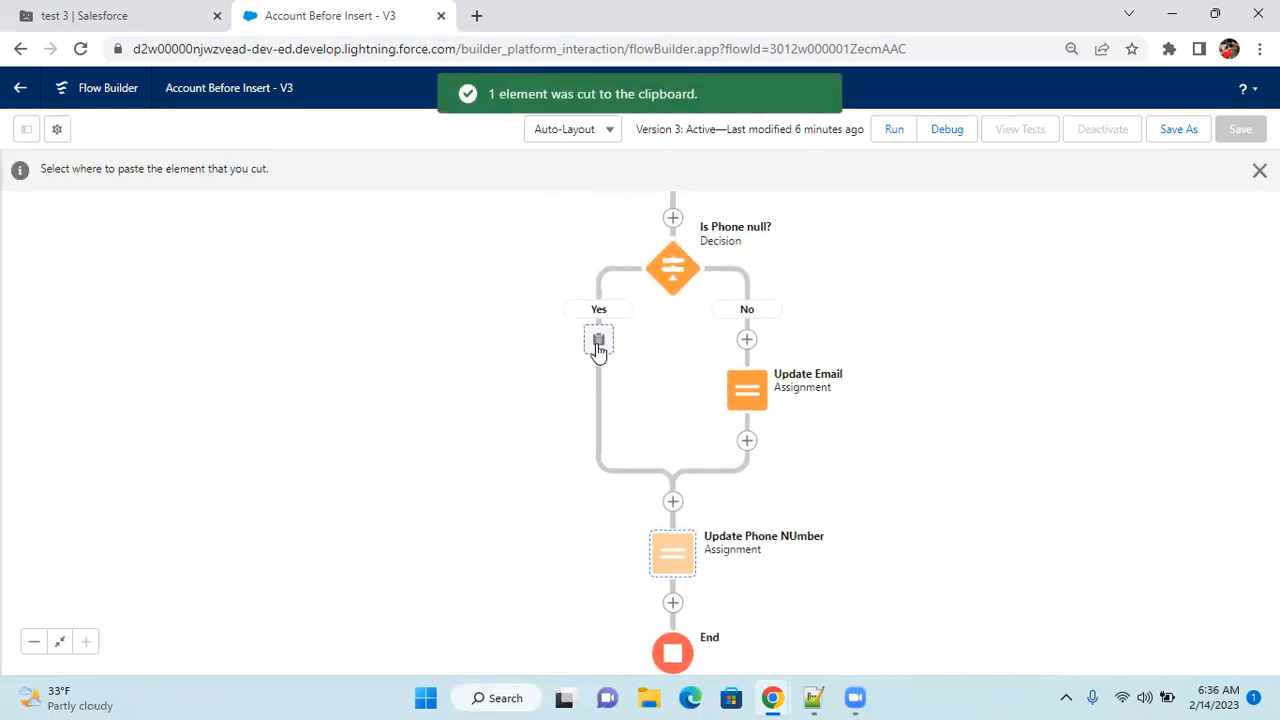
{"action": "left_click", "coordinate": [598, 342]}
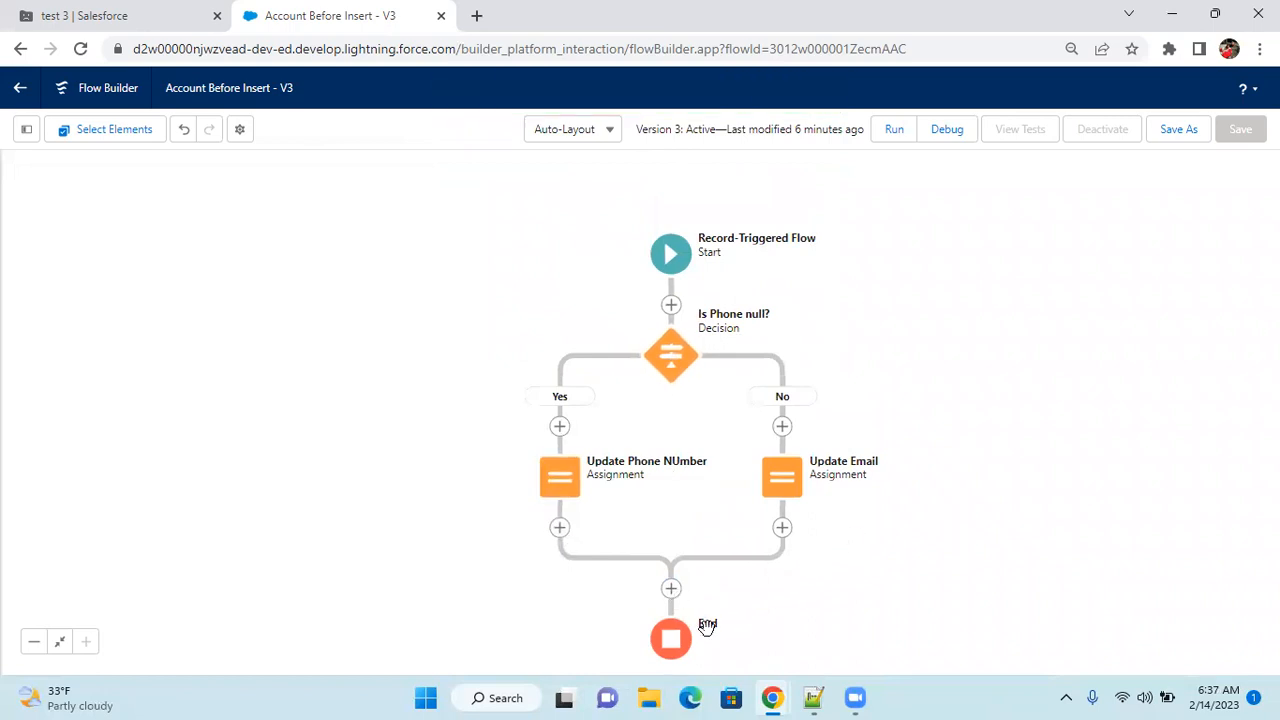
Save the Account Before Insert flow as a new version and activate that version.
{"action": "left_click", "coordinate": [1177, 133]}
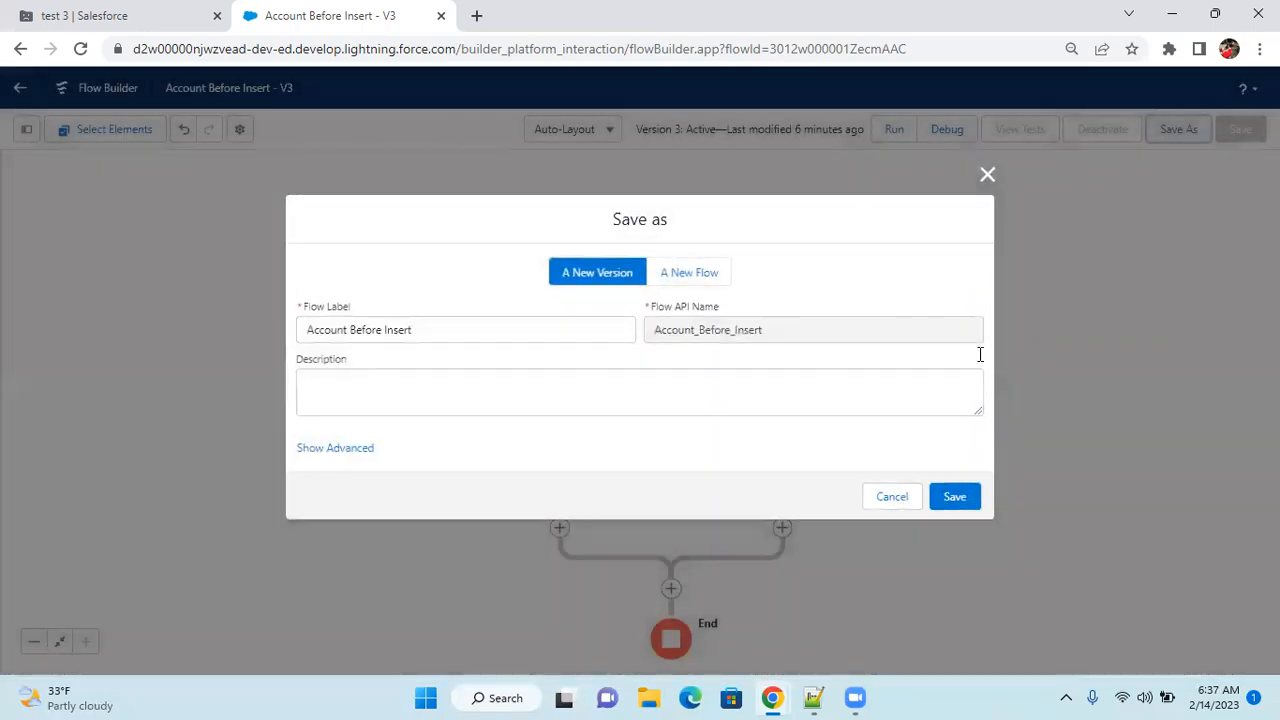
{"action": "left_click", "coordinate": [954, 497]}
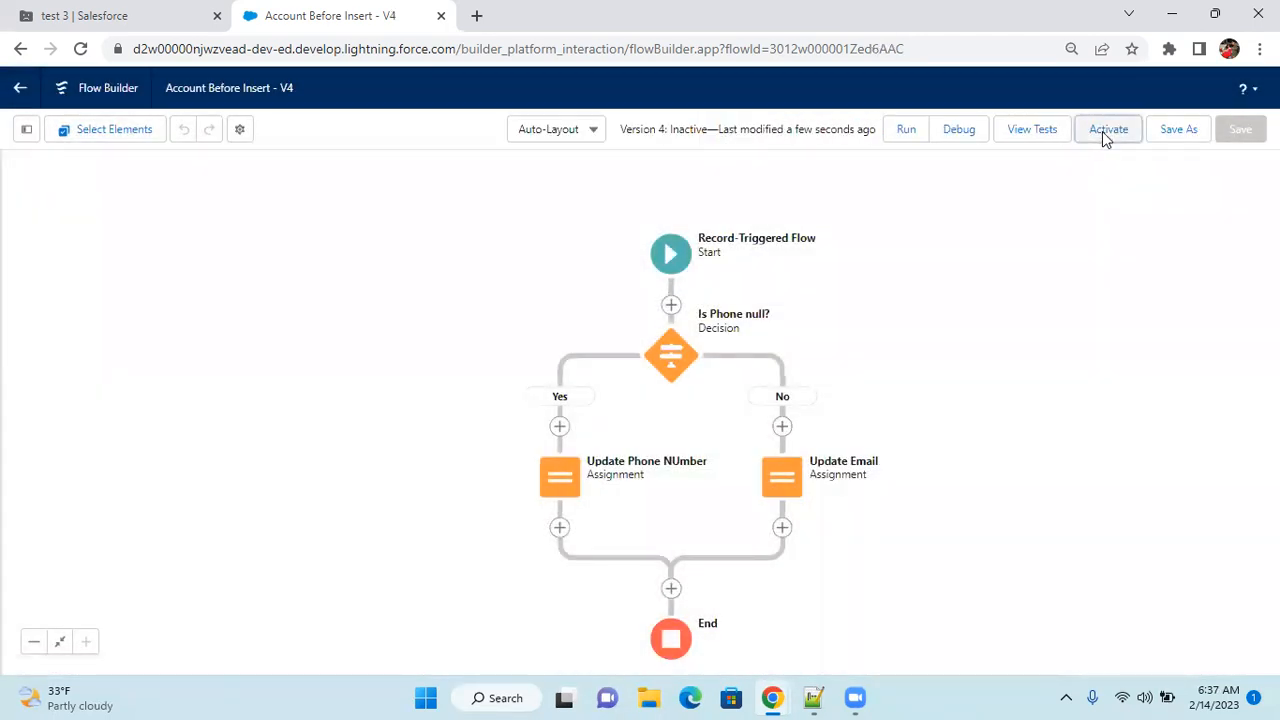
{"action": "left_click", "coordinate": [1102, 131]}
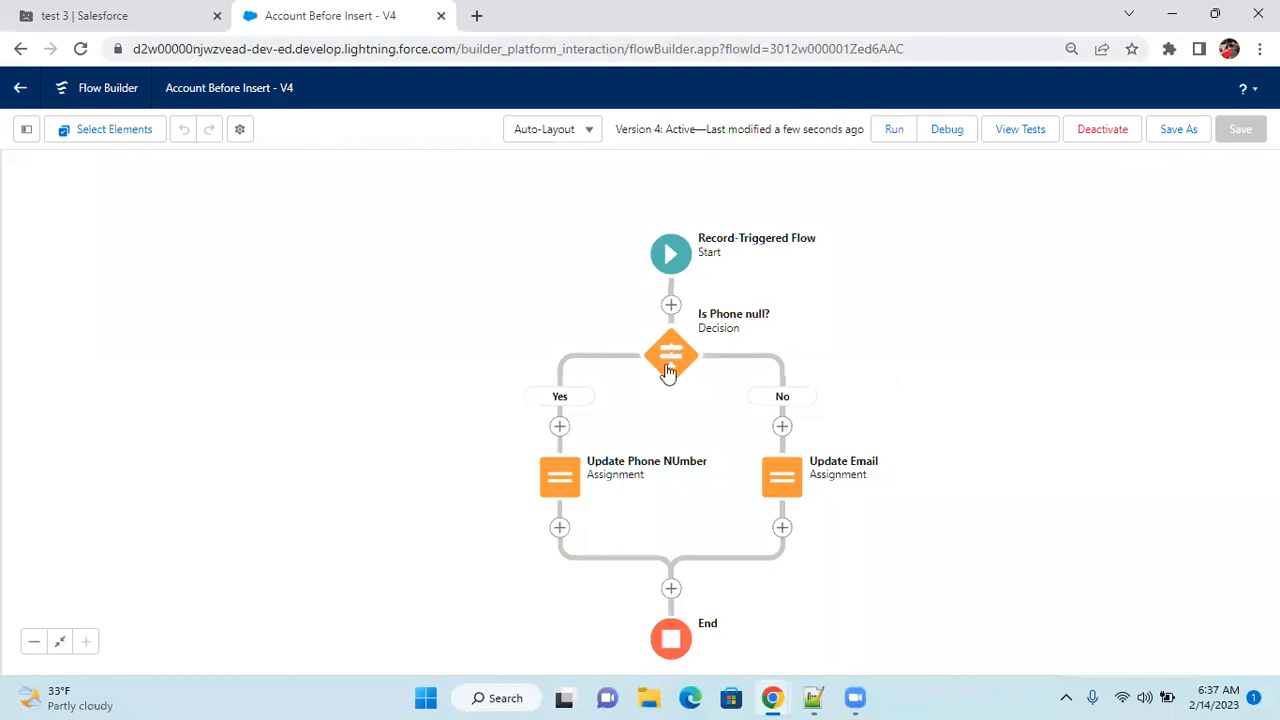
Go back from the crashed test 3 account page to the Recently Viewed accounts list, dismissing the new account form.
{"action": "left_click", "coordinate": [92, 26]}
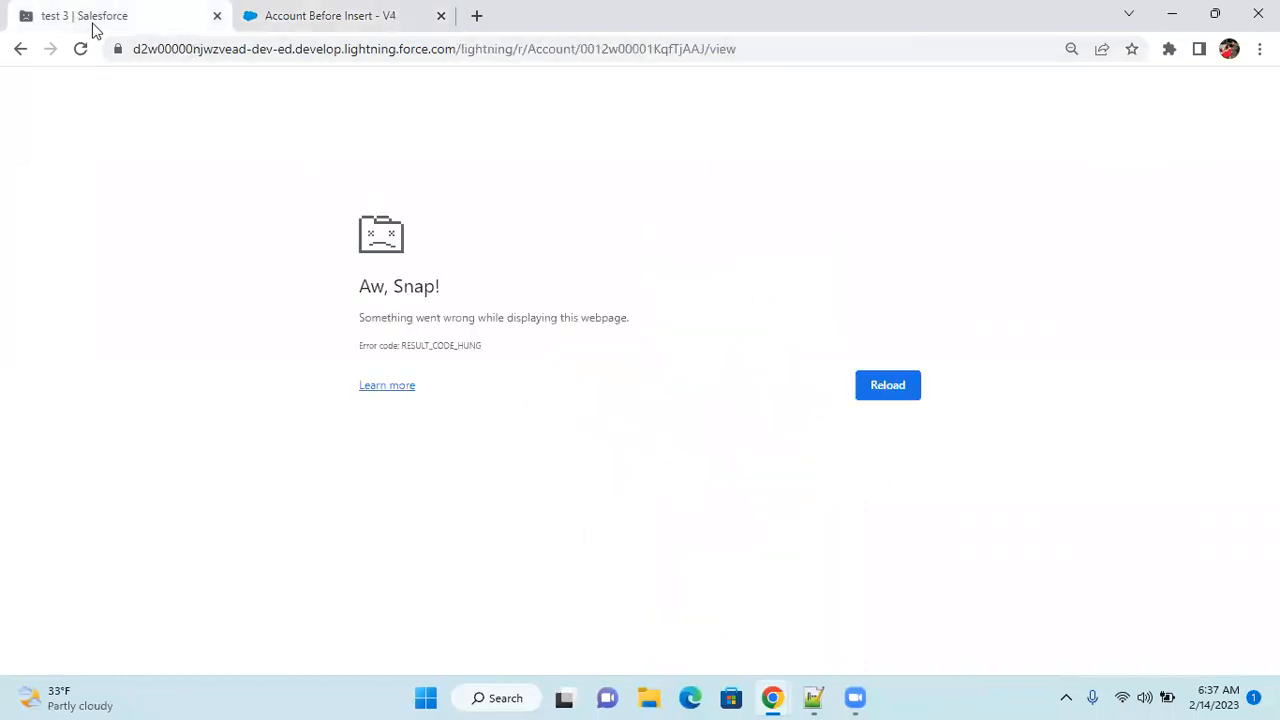
{"action": "left_click", "coordinate": [22, 52]}
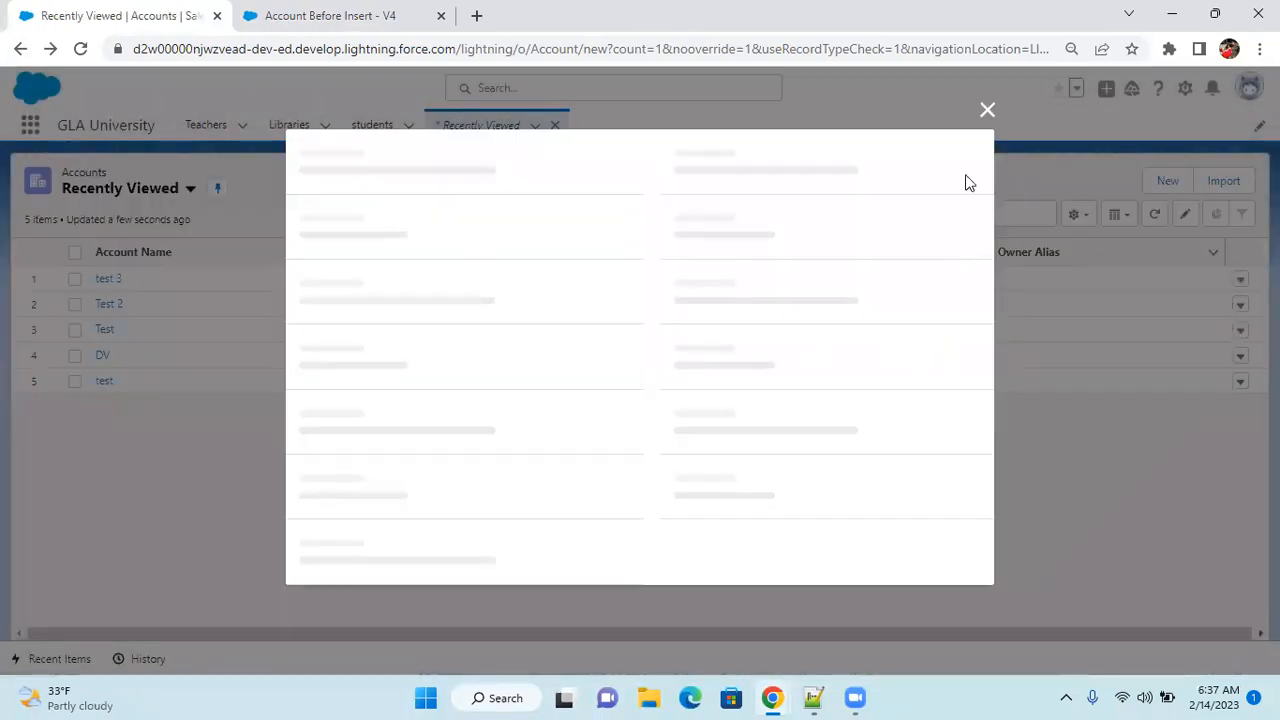
{"action": "left_click", "coordinate": [986, 95]}
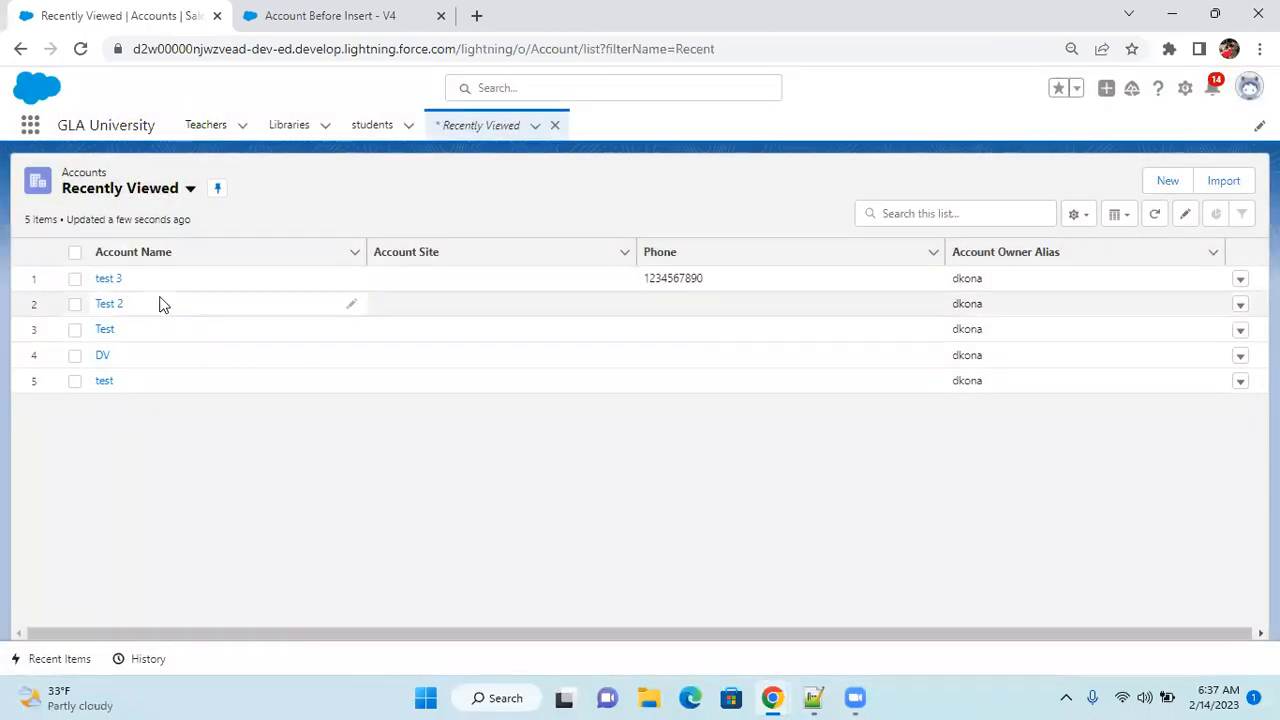
Open the Test 2 account's details and resave the record twice without changing any field to trigger the flow.
{"action": "left_click", "coordinate": [105, 304]}
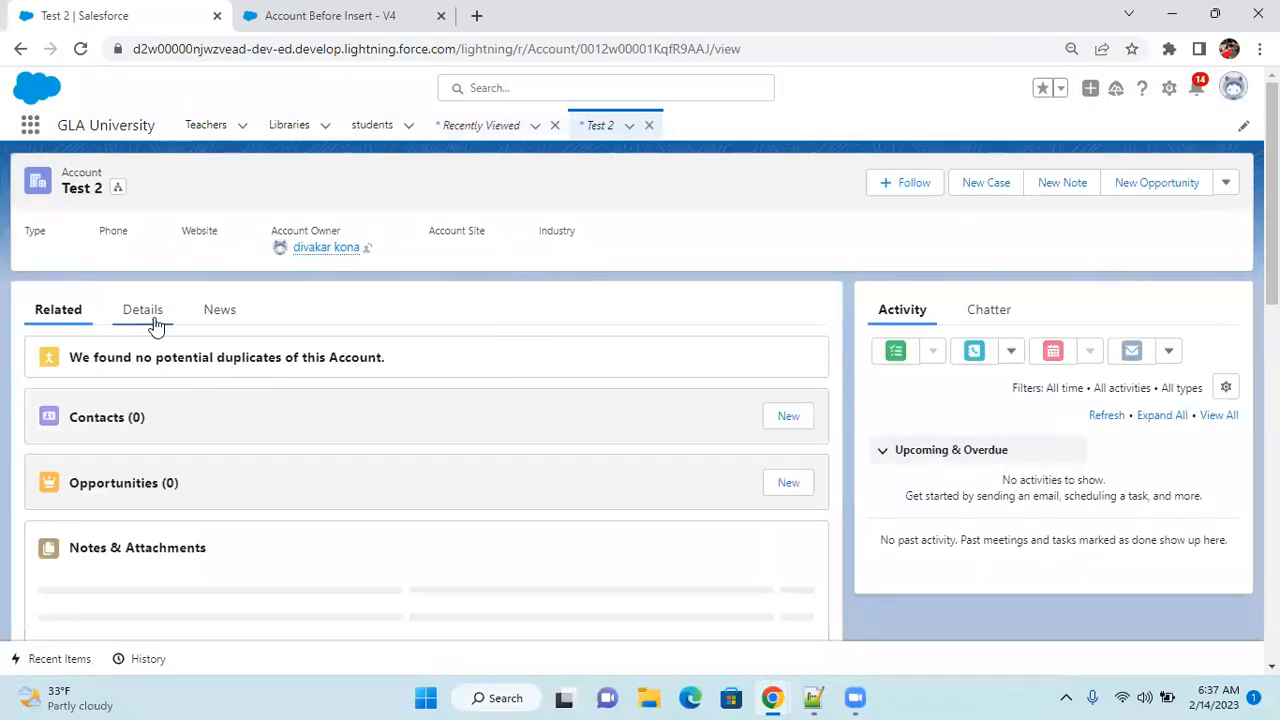
{"action": "left_click", "coordinate": [153, 310]}
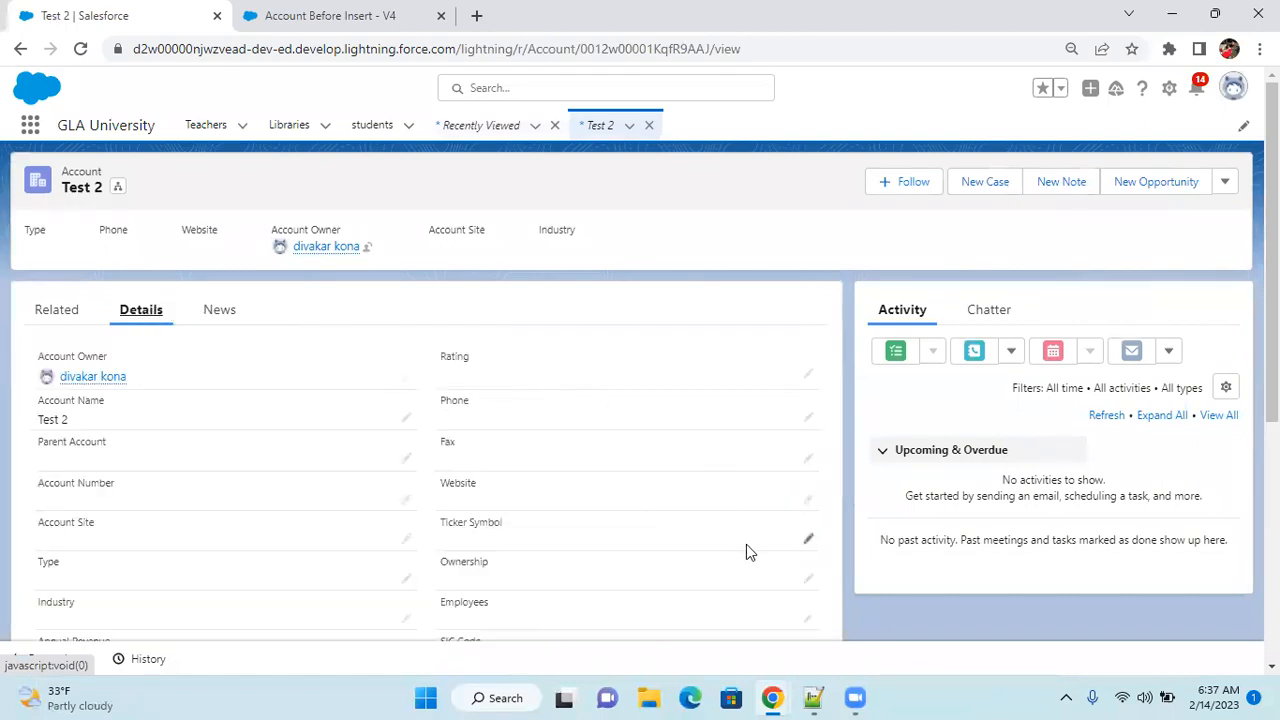
{"action": "left_click", "coordinate": [808, 498]}
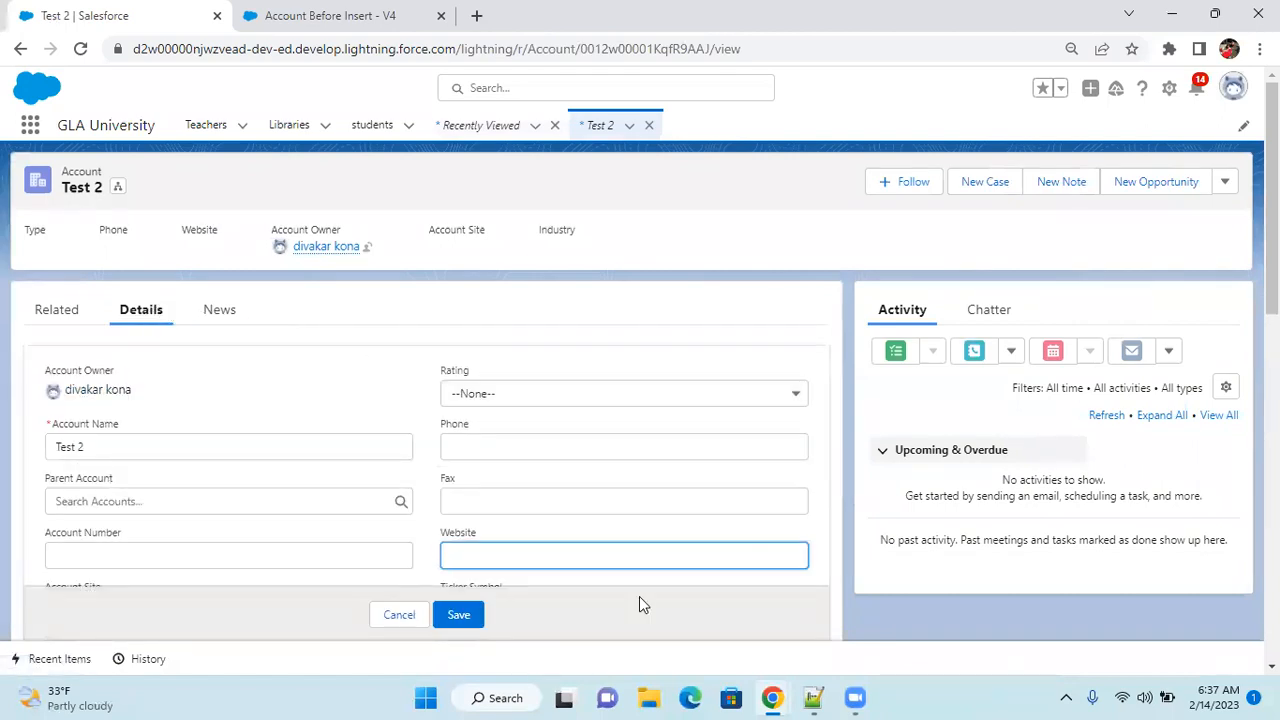
{"action": "left_click", "coordinate": [459, 614]}
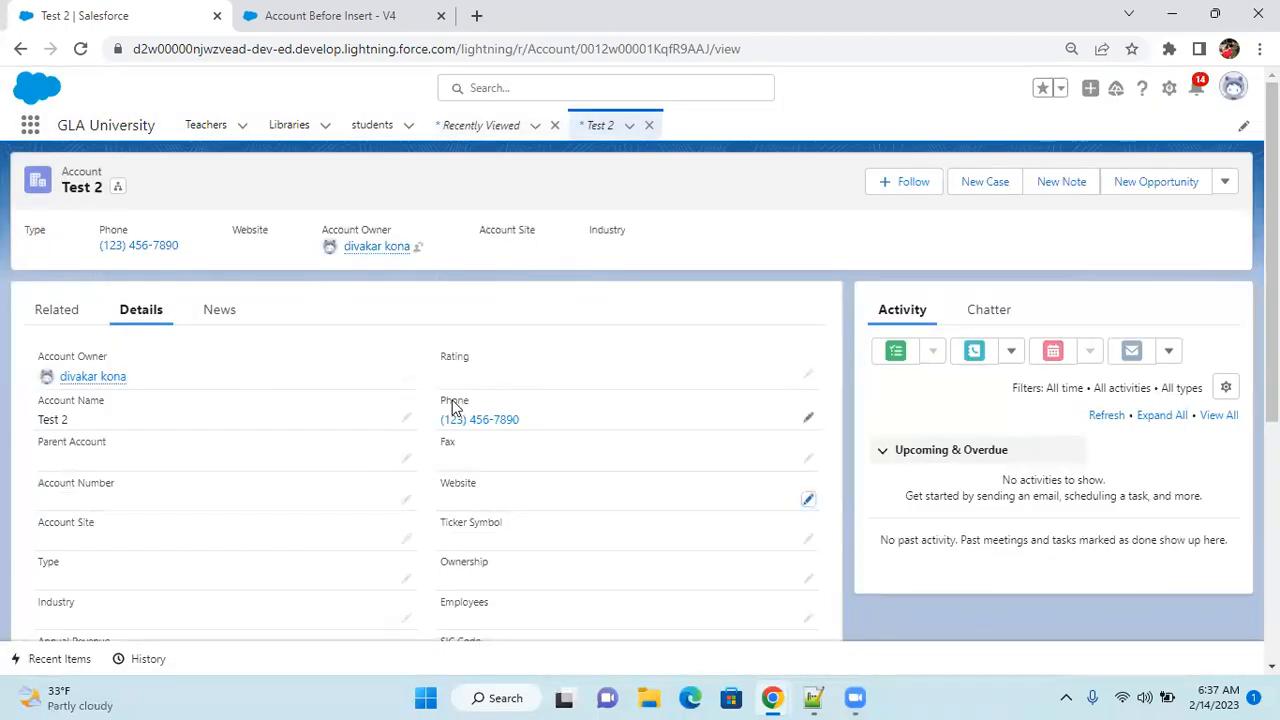
{"action": "left_click", "coordinate": [808, 459]}
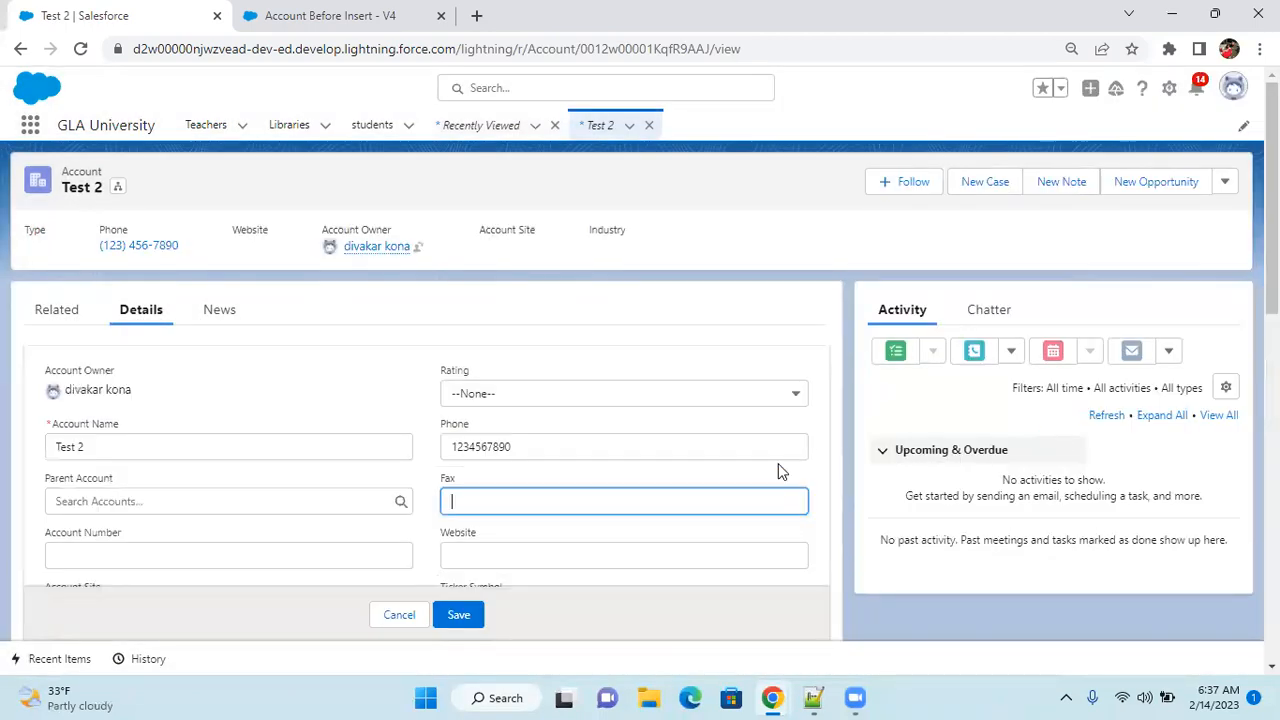
{"action": "left_click", "coordinate": [460, 620]}
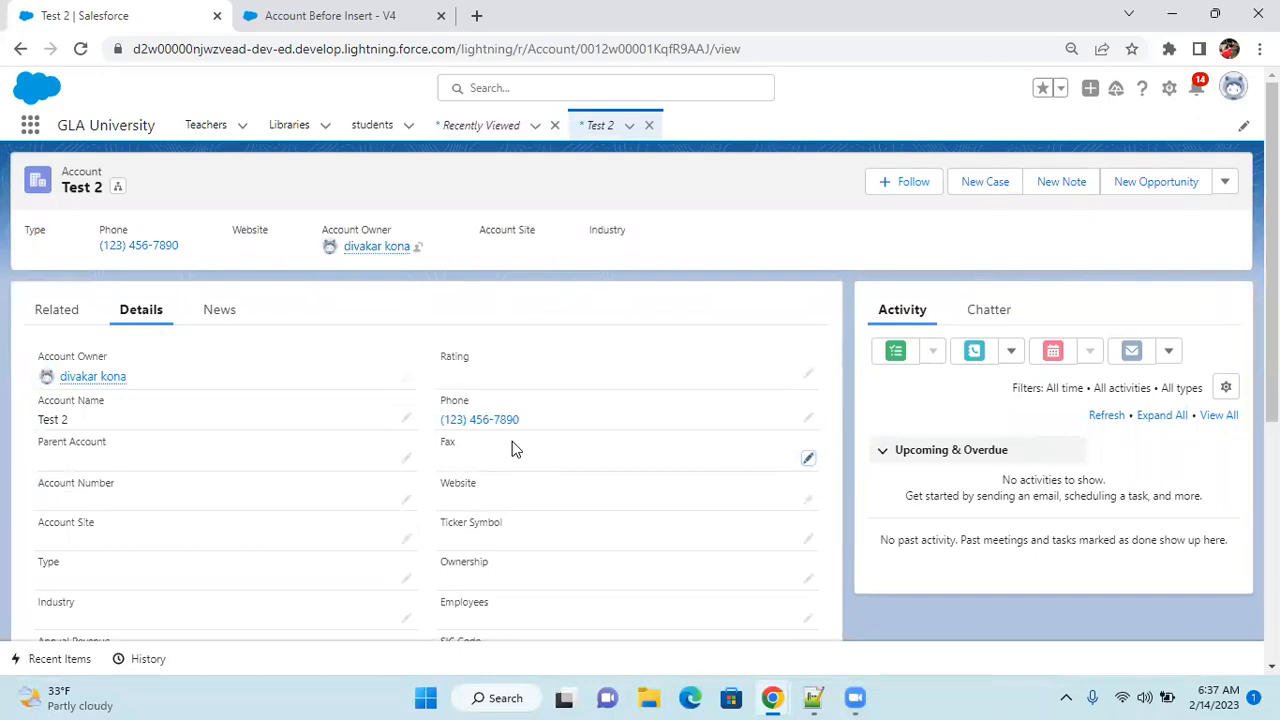
Remove the Phone Is Null entry condition from the Account Before Insert flow's start configuration, keeping the Active__c condition.
{"action": "left_click", "coordinate": [340, 24]}
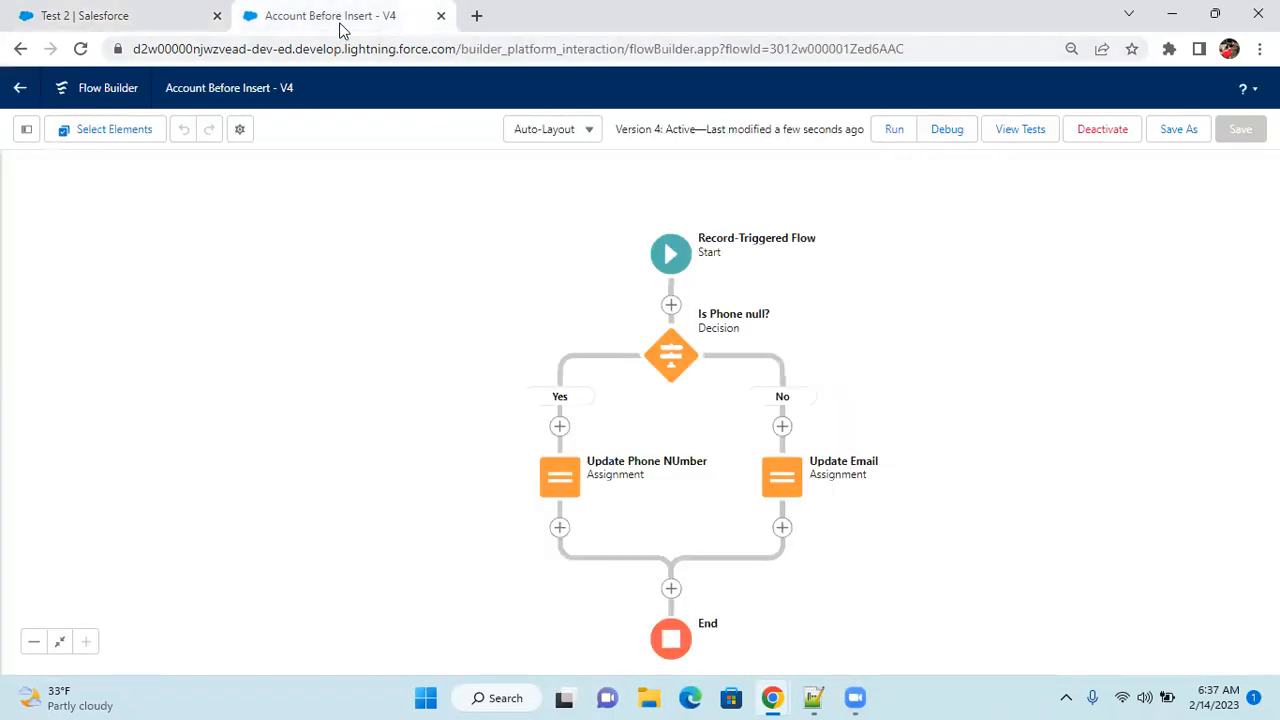
{"action": "left_click", "coordinate": [670, 256]}
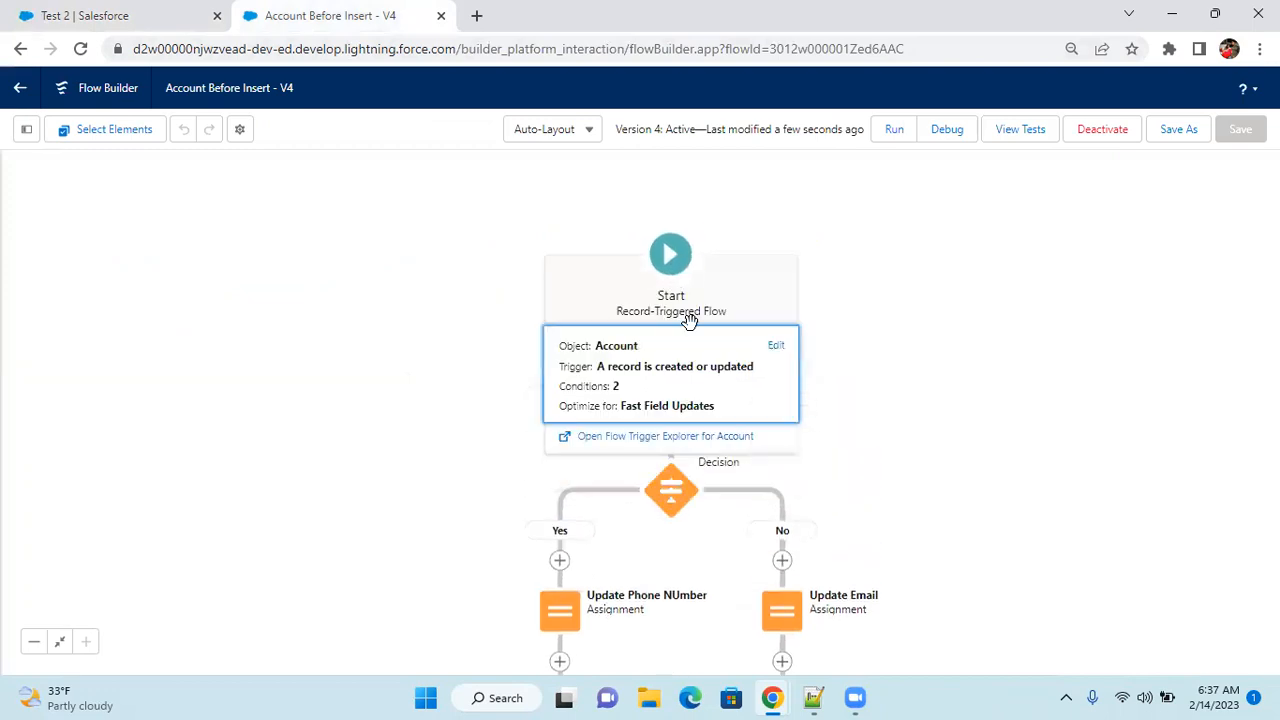
{"action": "left_click", "coordinate": [686, 368]}
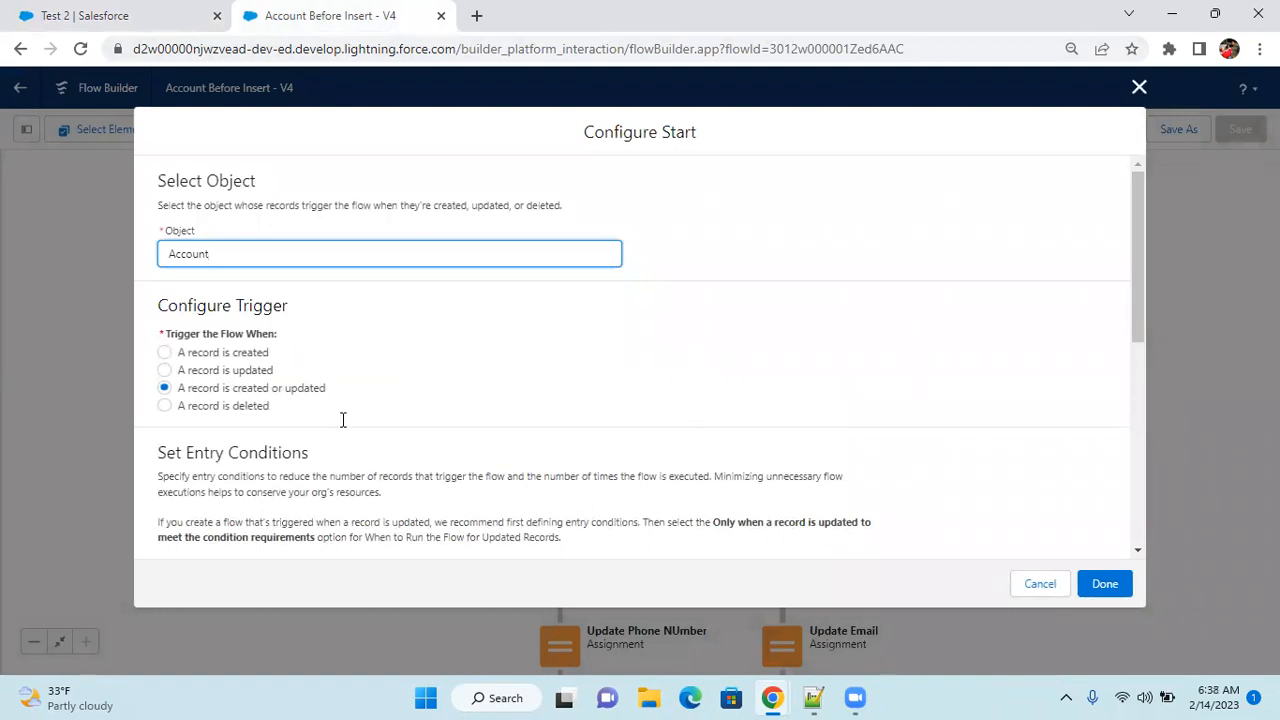
{"action": "scroll", "coordinate": [340, 420], "scroll_direction": "down", "scroll_amount": 2}
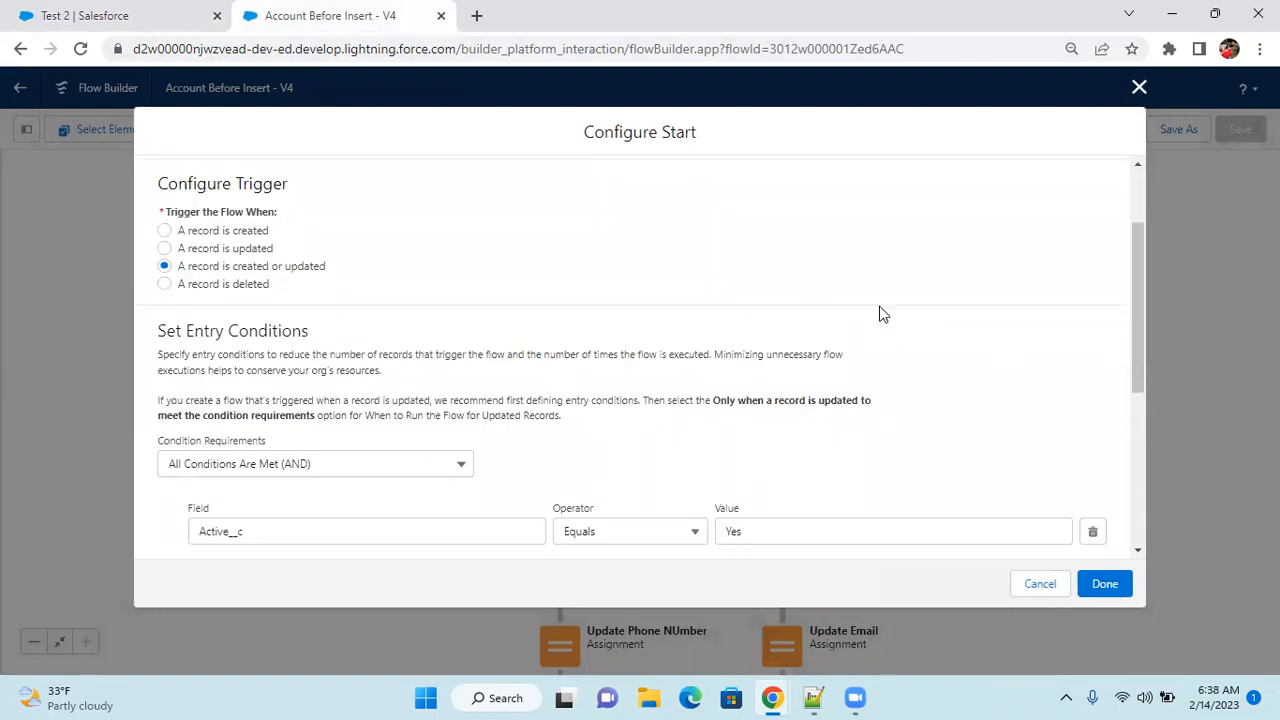
{"action": "scroll", "coordinate": [676, 453], "scroll_direction": "up", "scroll_amount": 2}
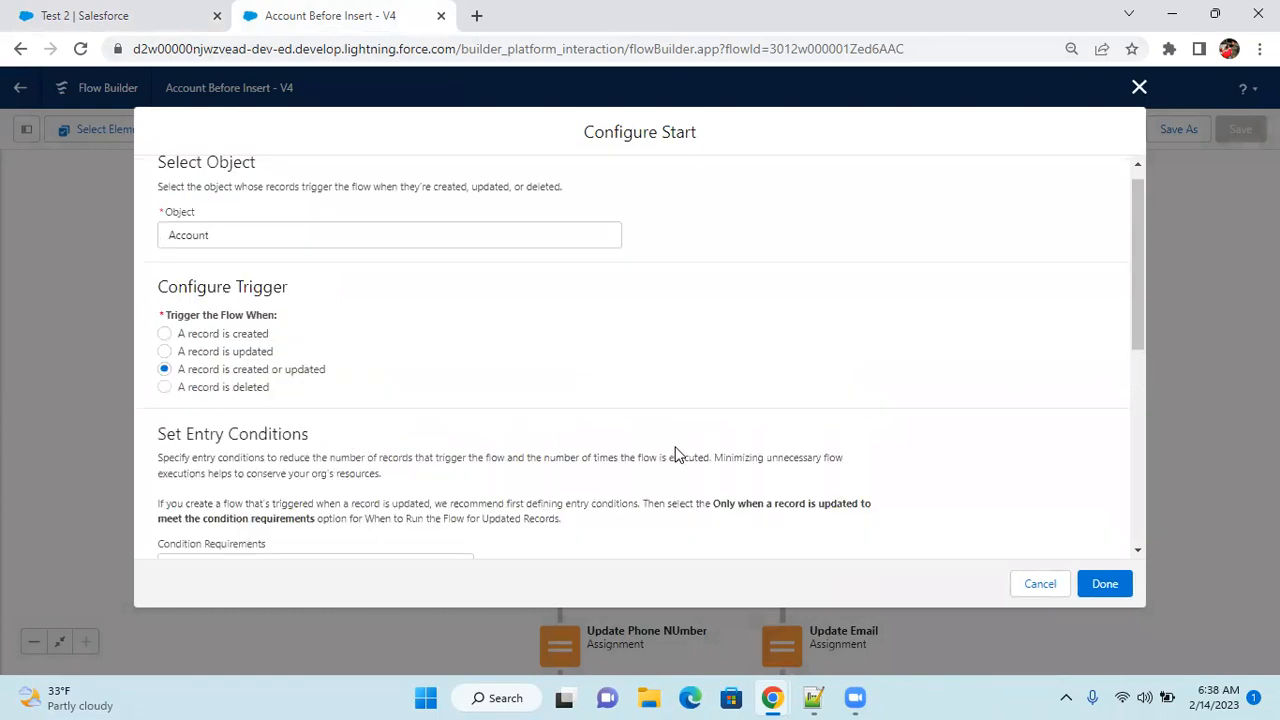
{"action": "scroll", "coordinate": [913, 457], "scroll_direction": "down", "scroll_amount": 3}
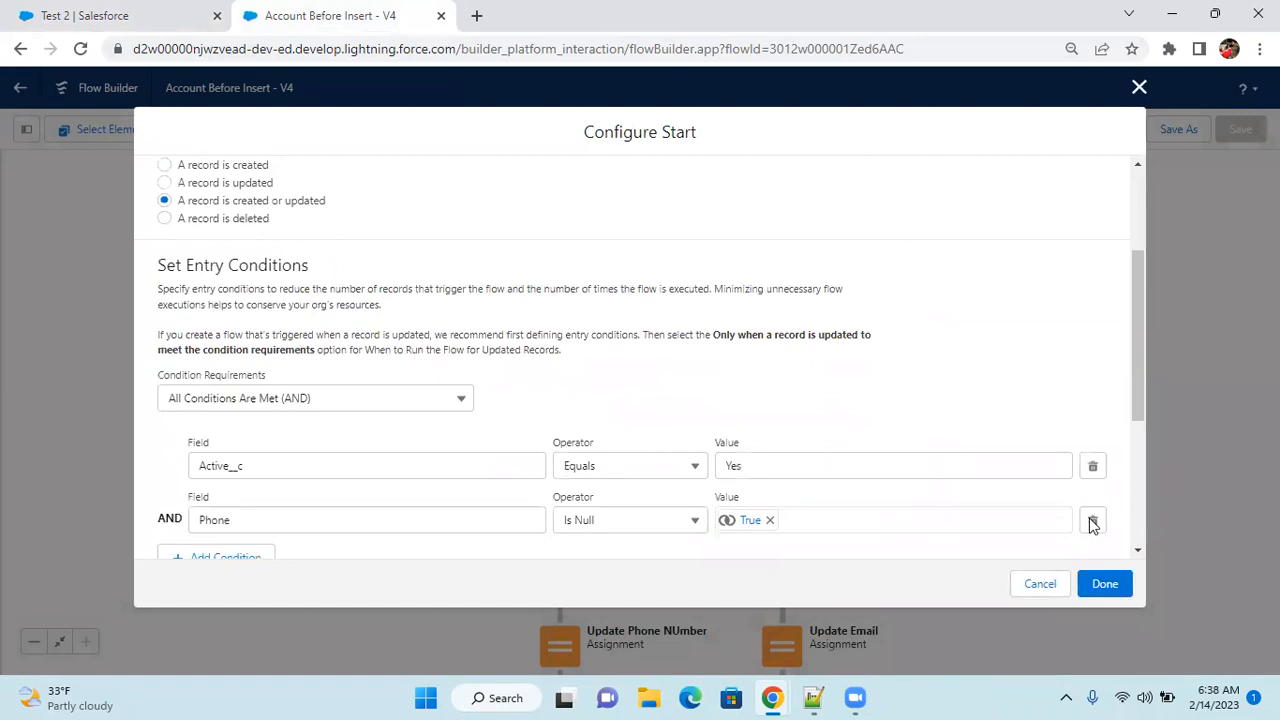
{"action": "scroll", "coordinate": [1093, 525], "scroll_direction": "down", "scroll_amount": 3}
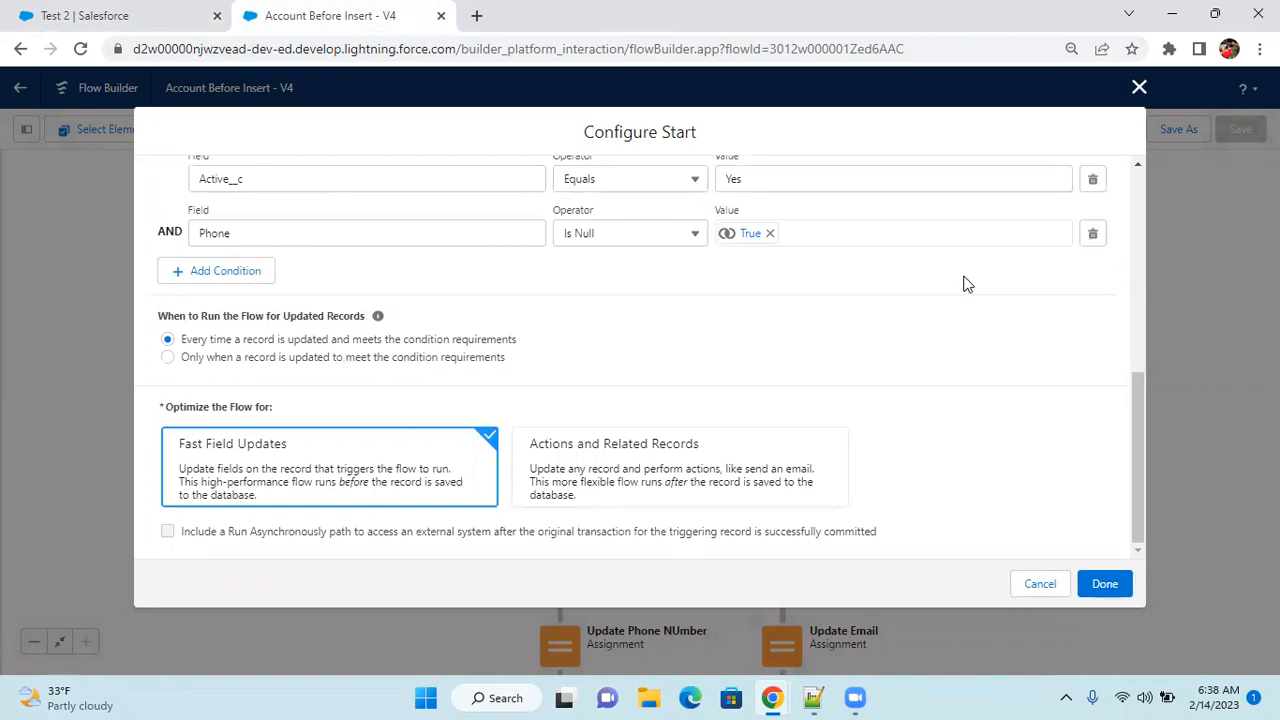
{"action": "left_click", "coordinate": [1093, 233]}
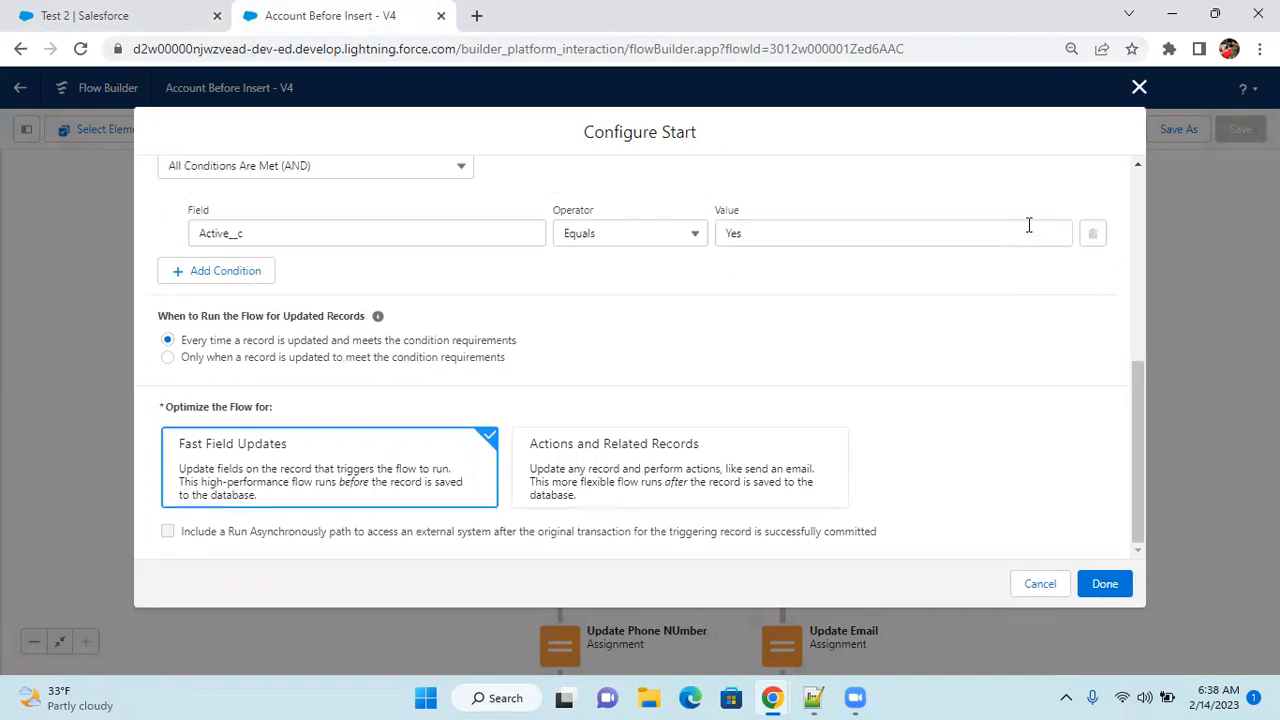
{"action": "left_click", "coordinate": [1104, 583]}
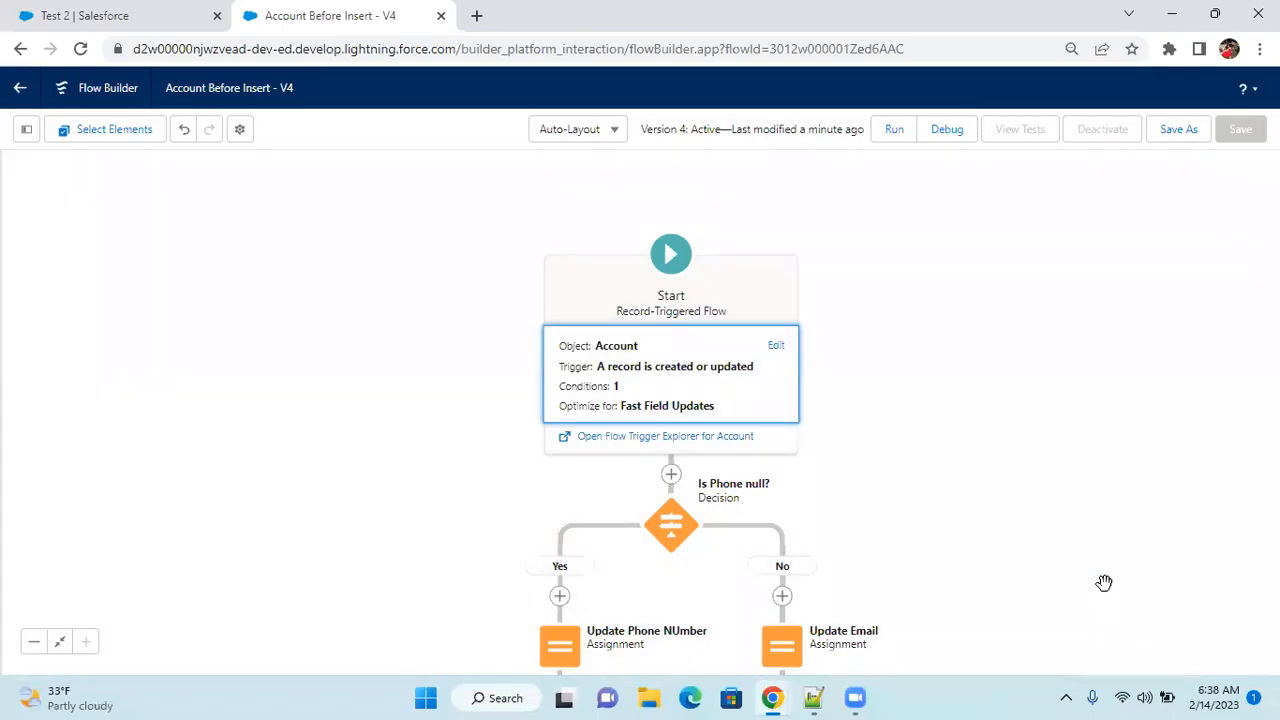
Save the flow without the phone entry condition as a new version and activate it.
{"action": "left_click", "coordinate": [1173, 133]}
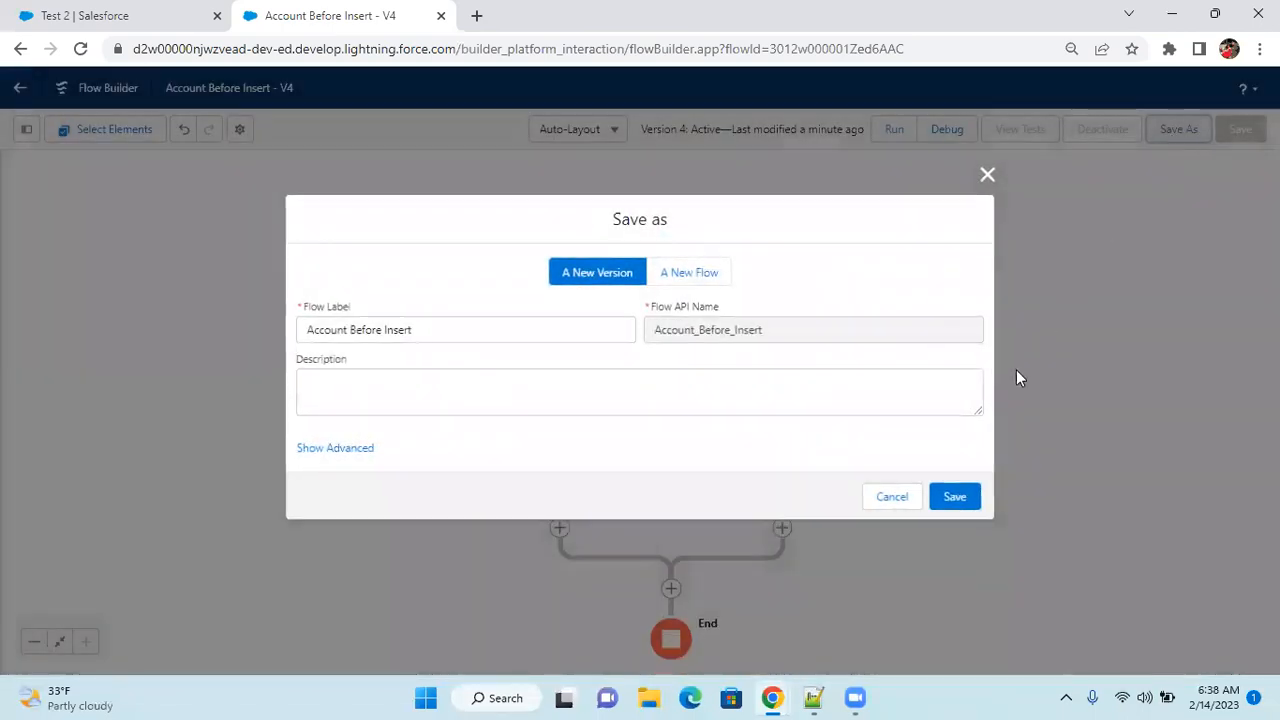
{"action": "left_click", "coordinate": [955, 497]}
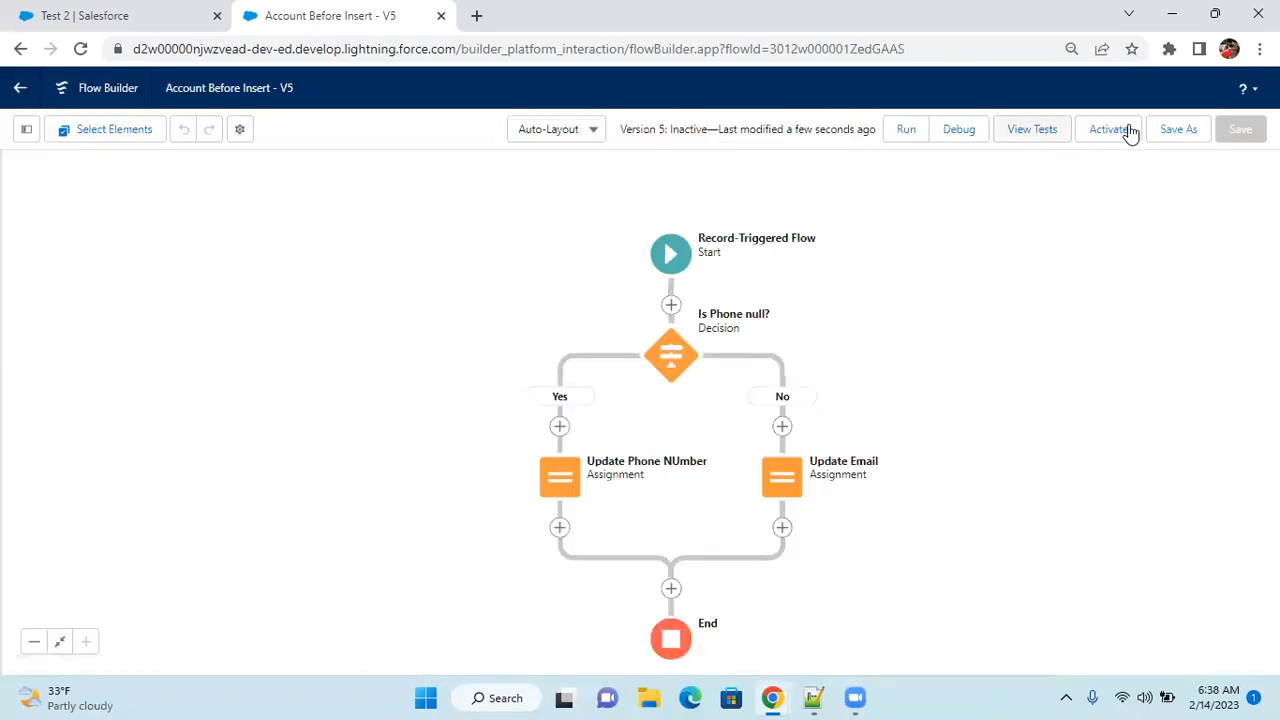
{"action": "left_click", "coordinate": [1122, 134]}
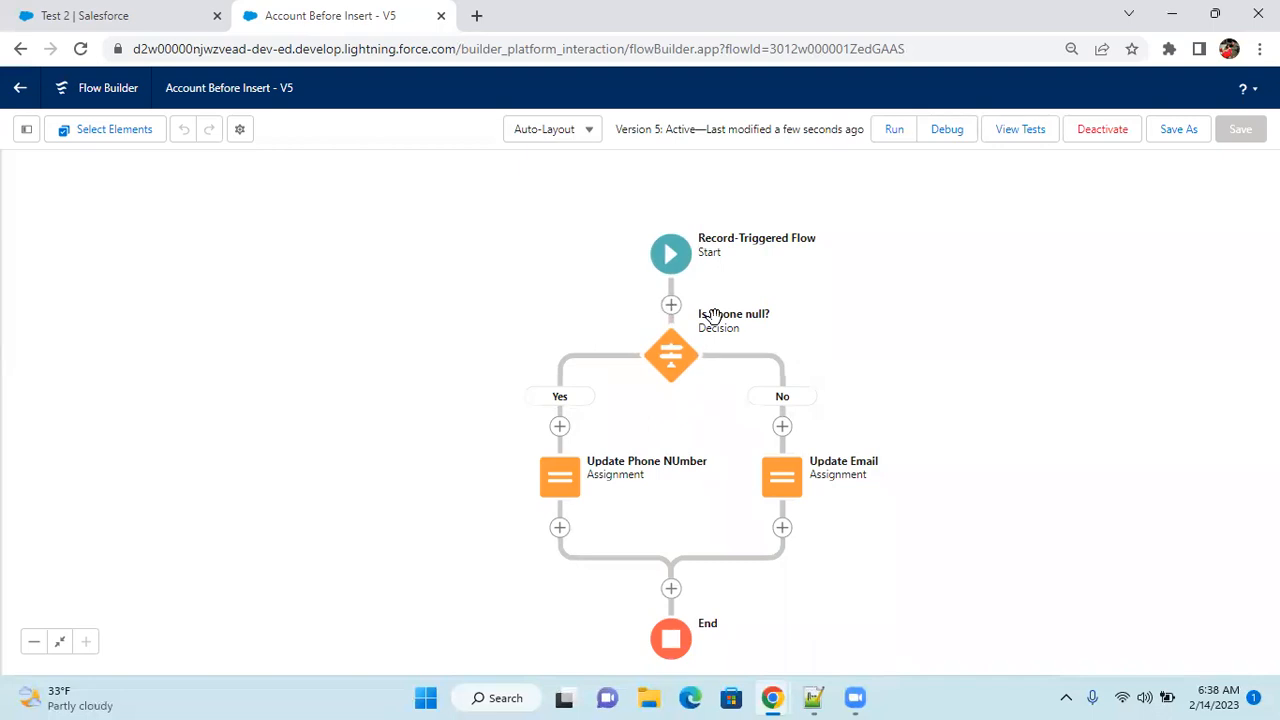
Return to the Test 2 account and resave it without field changes to test the decision's No path.
{"action": "left_click", "coordinate": [137, 28]}
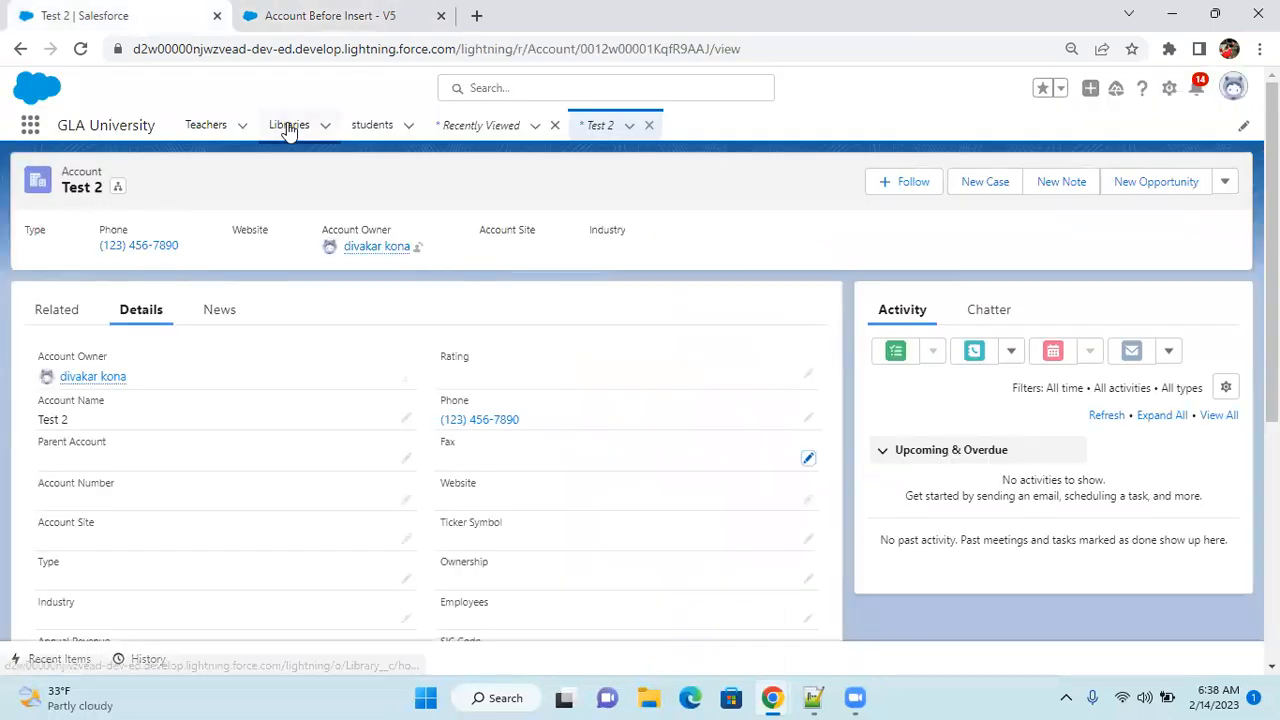
{"action": "left_click", "coordinate": [808, 462]}
{"action": "left_click", "coordinate": [336, 13]}
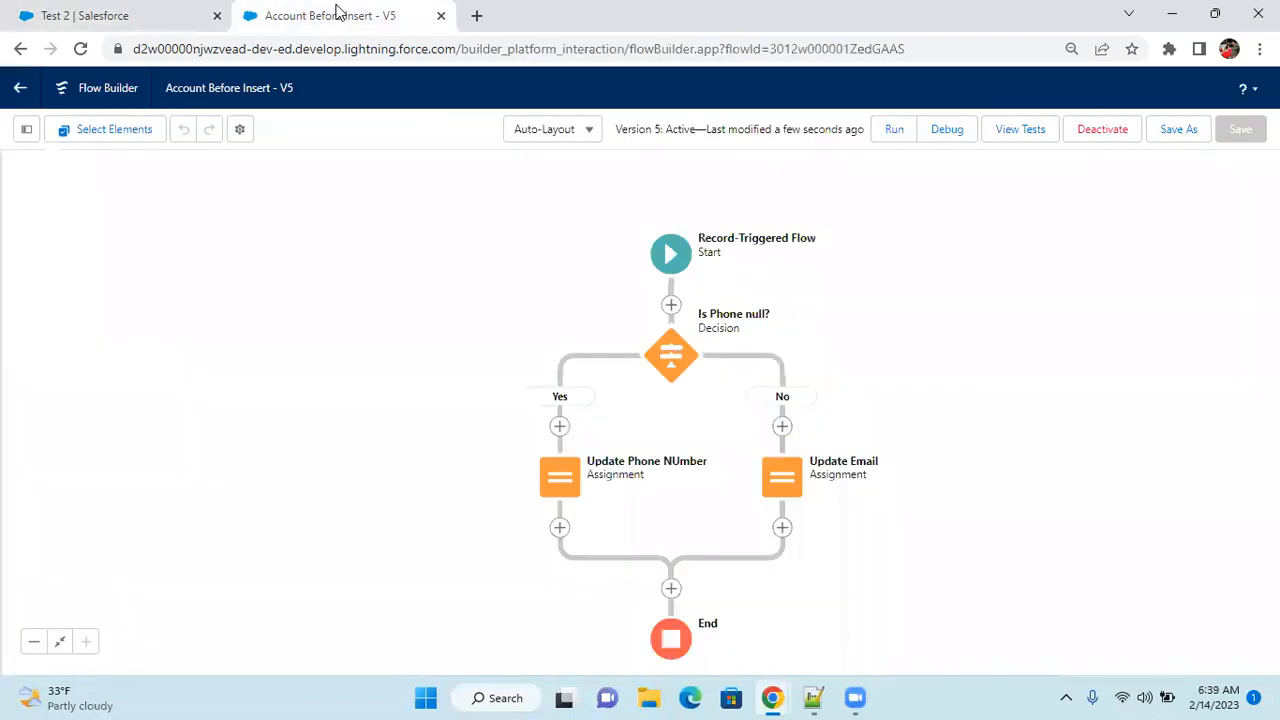
{"action": "left_click", "coordinate": [95, 12]}
{"action": "left_click", "coordinate": [461, 617]}
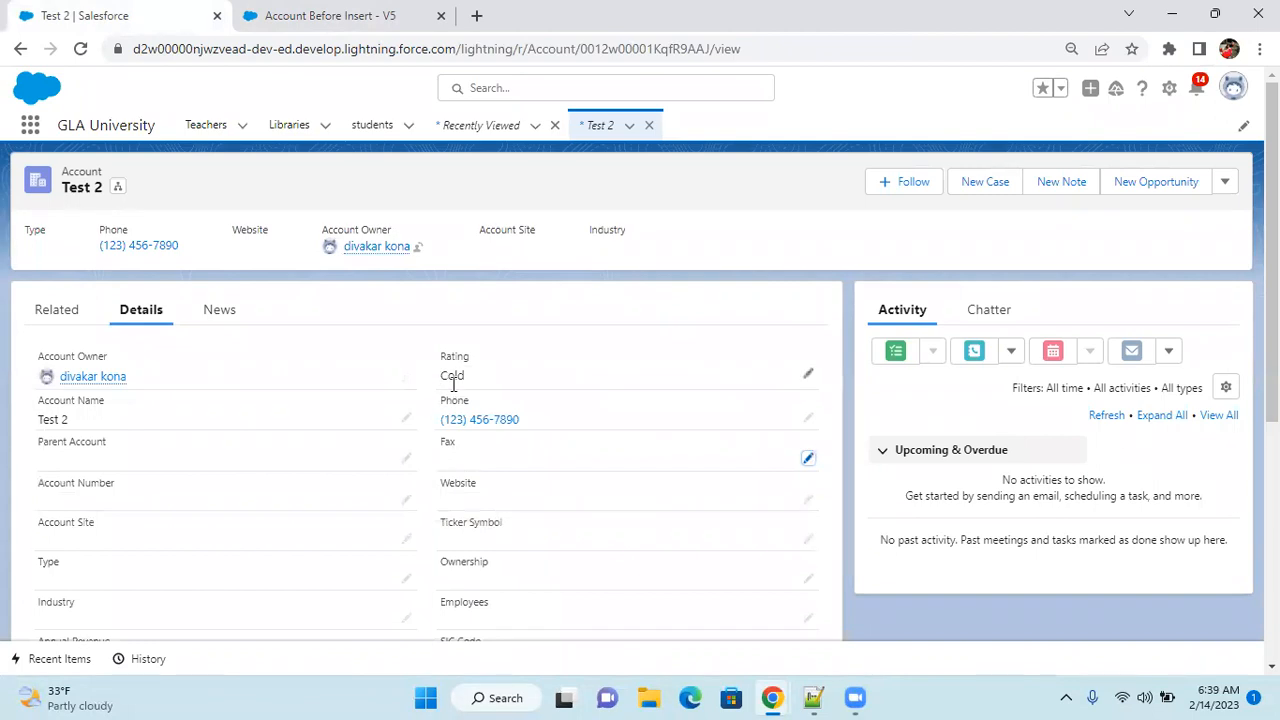
Leave the flow canvas and view the details and version list of the Account Before Insert flow.
{"action": "left_click", "coordinate": [338, 22]}
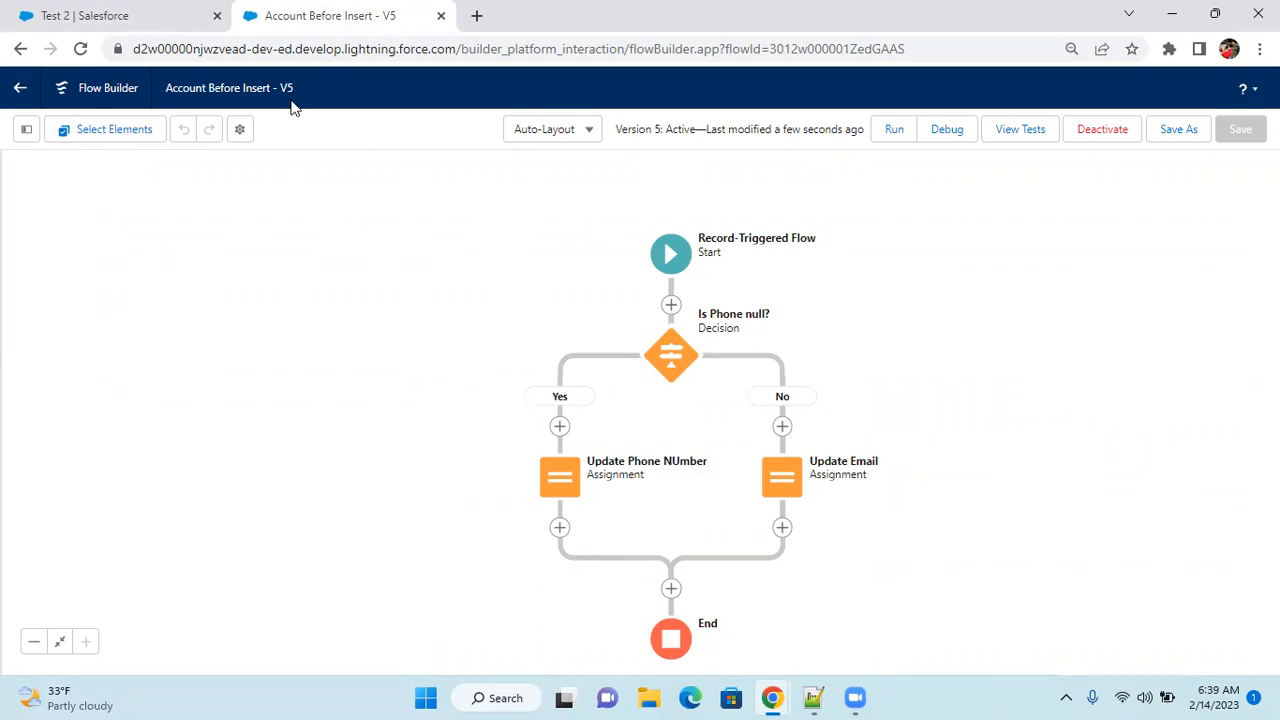
{"action": "left_click_drag", "start_coordinate": [296, 103], "coordinate": [285, 97]}
{"action": "left_click", "coordinate": [19, 92]}
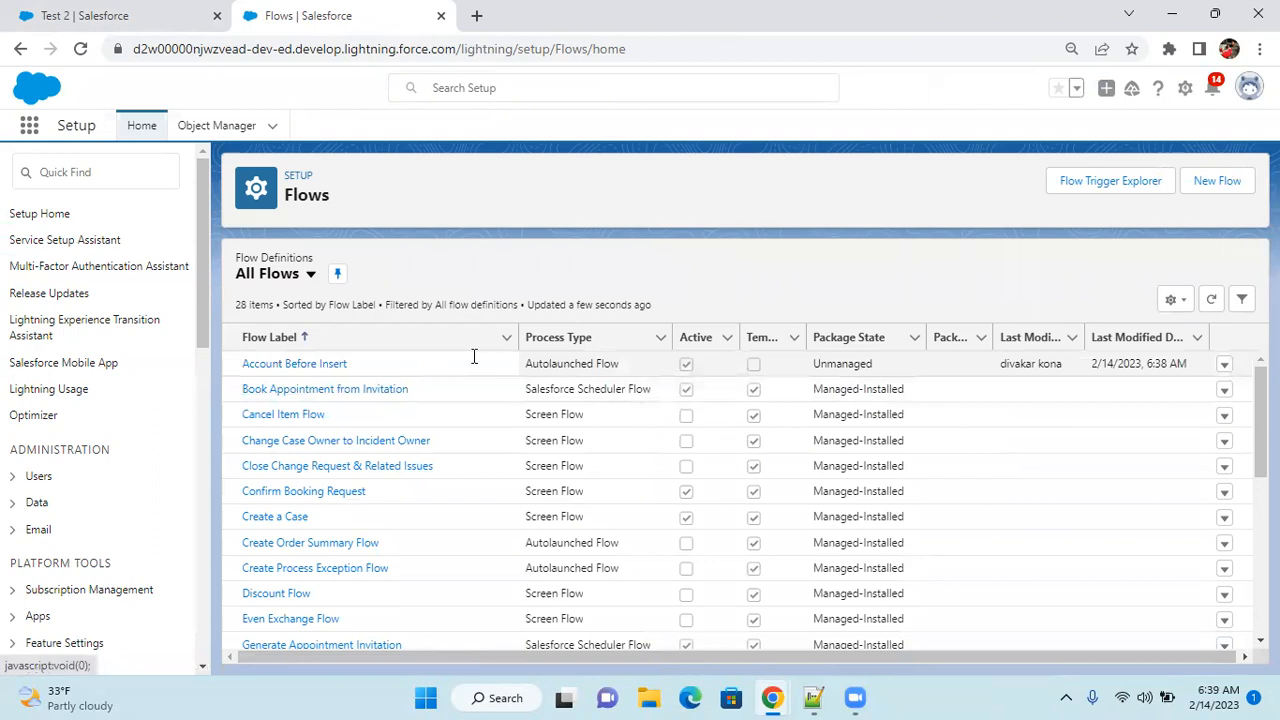
{"action": "left_click", "coordinate": [1223, 364]}
{"action": "left_click", "coordinate": [1175, 398]}
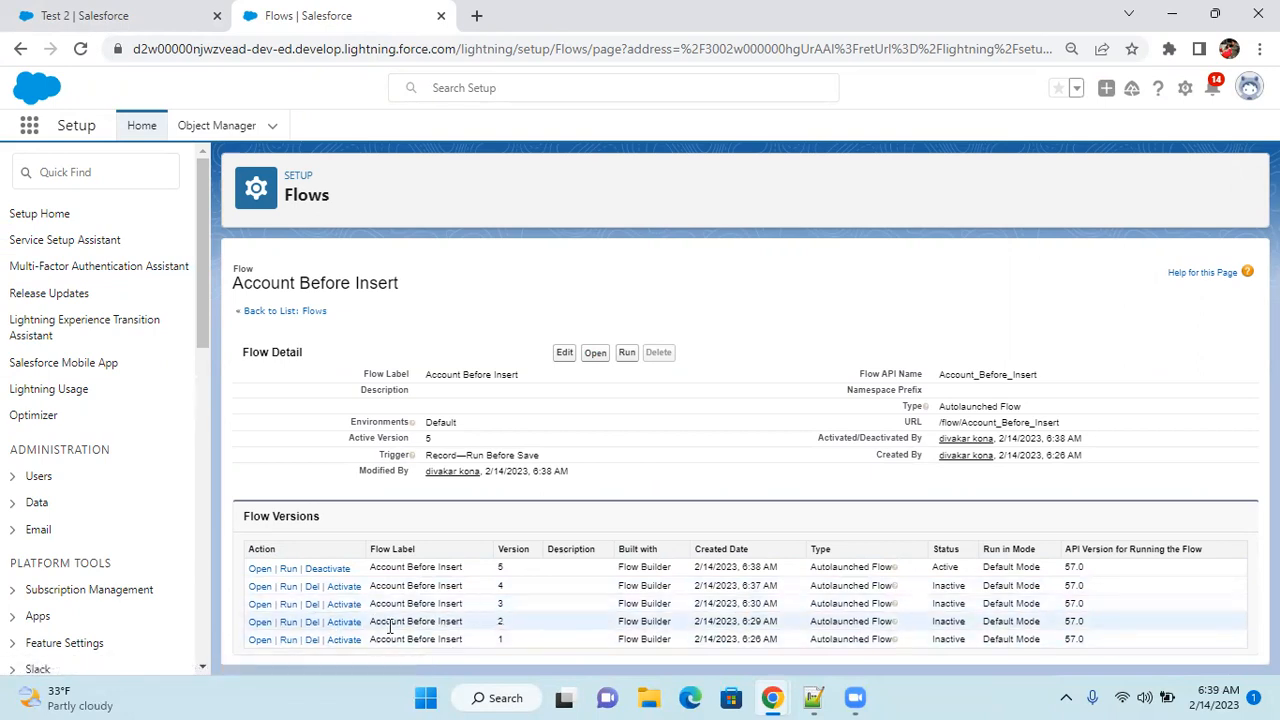
Activate version 2 of the Account Before Insert flow and switch the active version back to 5.
{"action": "left_click", "coordinate": [342, 623]}
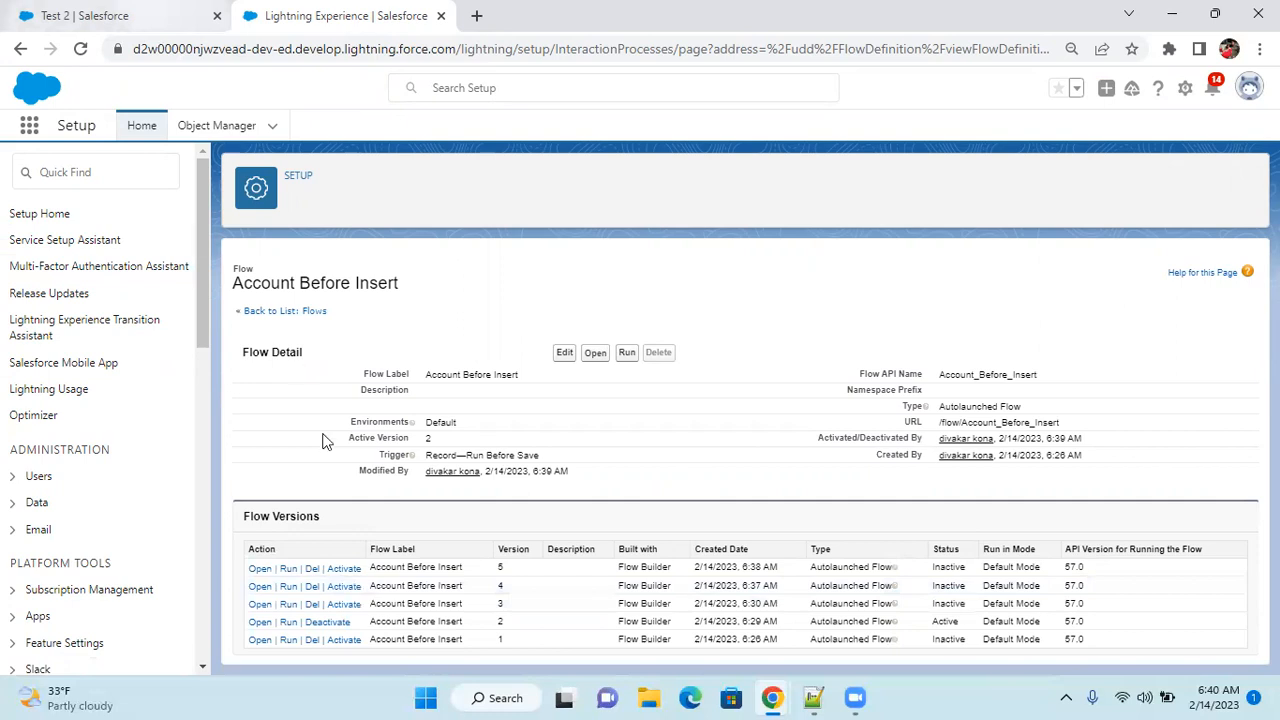
{"action": "left_click", "coordinate": [345, 570]}
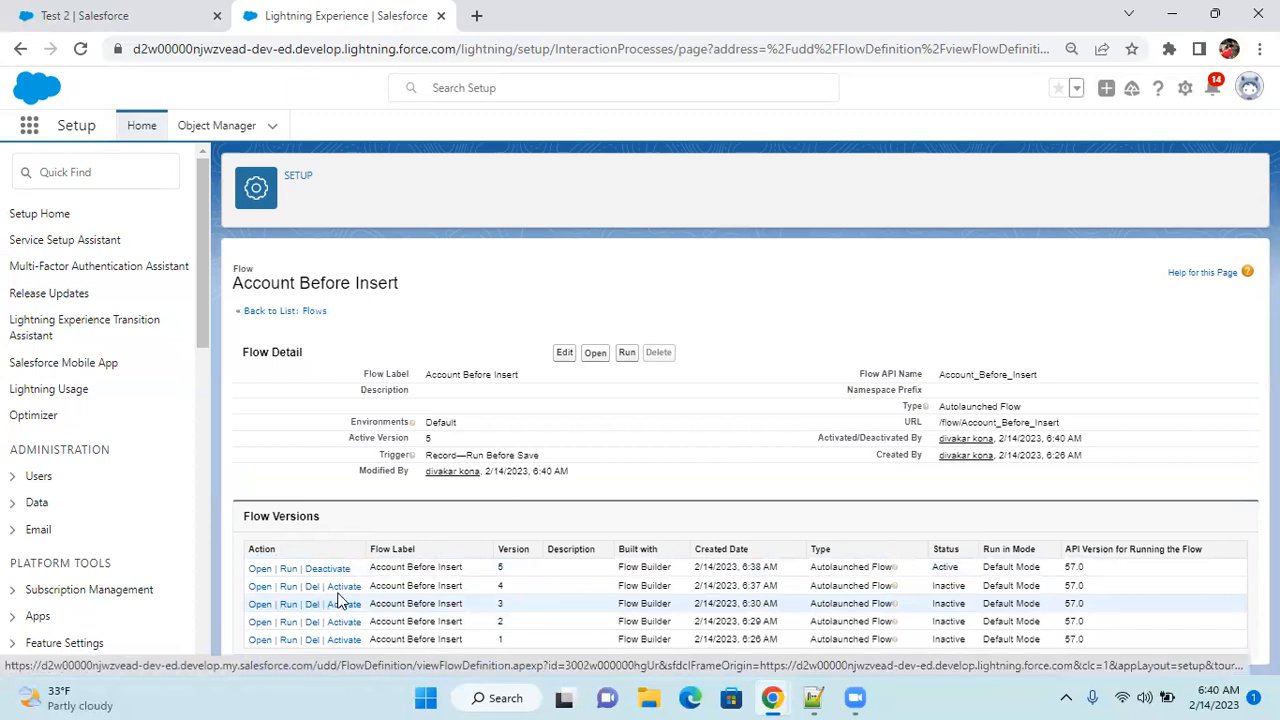
Open flow version 5 and add an outcome labelled Rating is Hot to the Is Phone null? decision.
{"action": "left_click", "coordinate": [259, 570]}
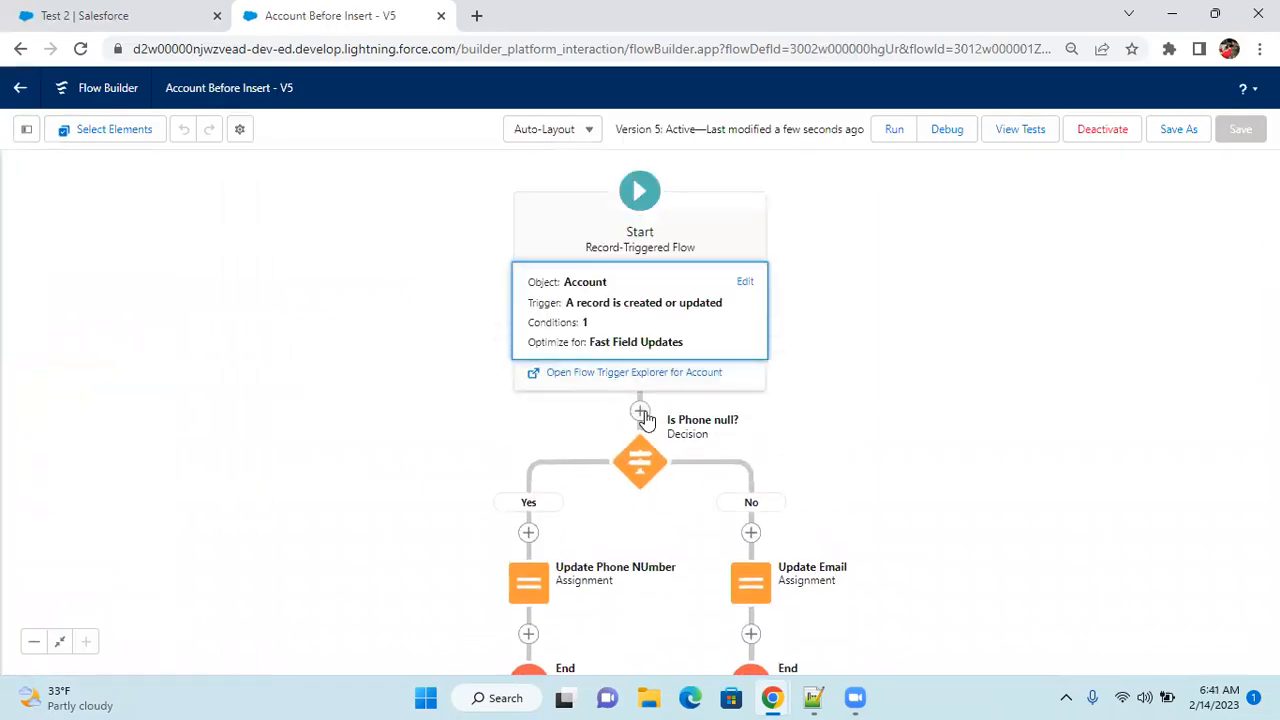
{"action": "left_click", "coordinate": [640, 460]}
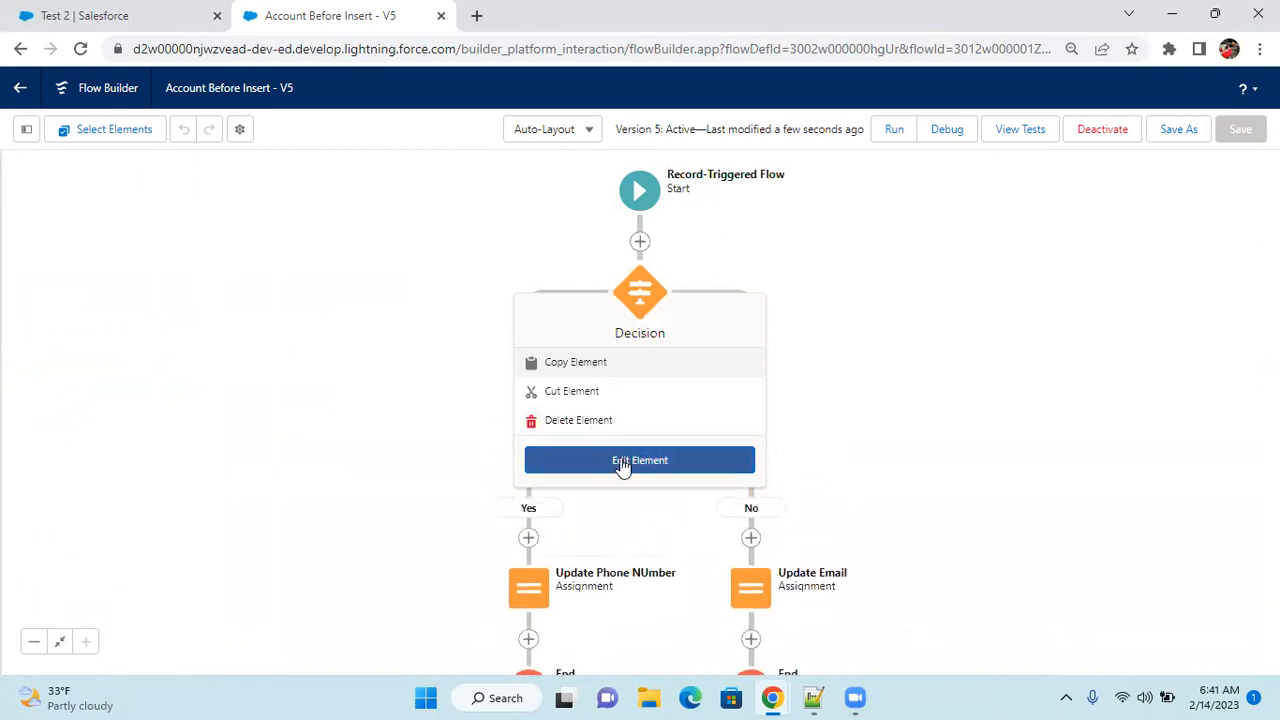
{"action": "left_click", "coordinate": [621, 466]}
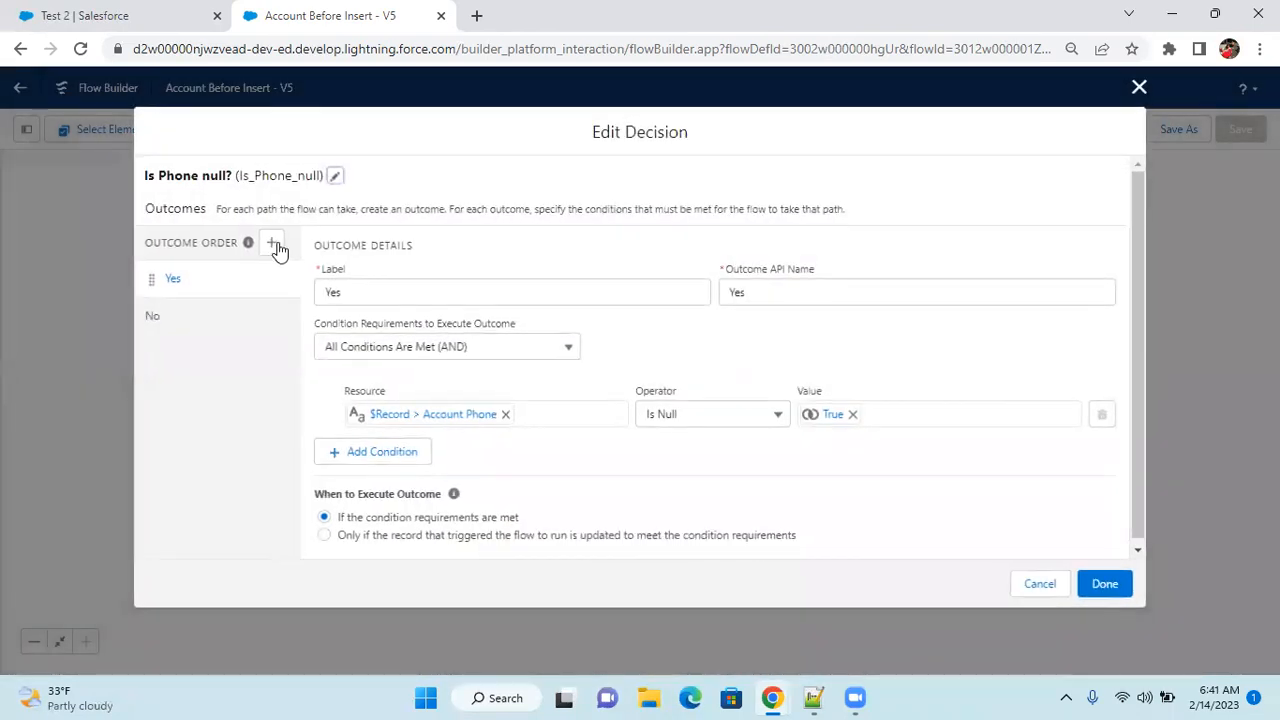
{"action": "left_click", "coordinate": [276, 245]}
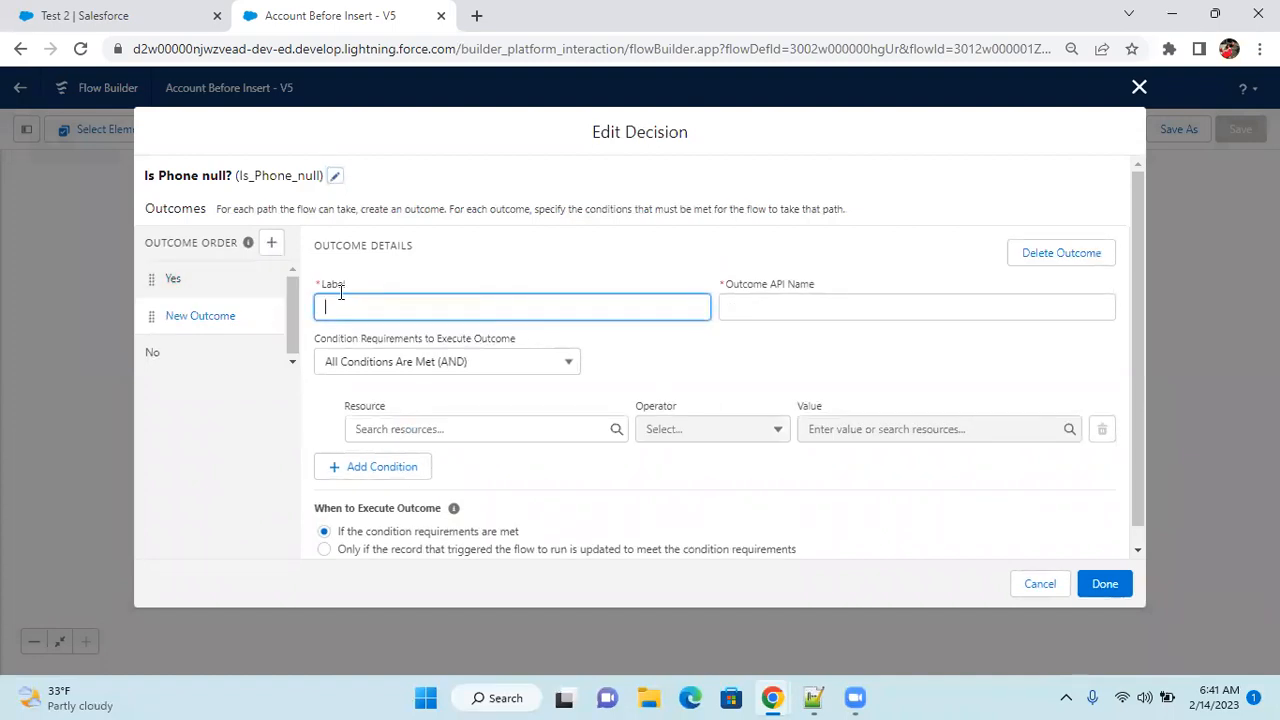
{"action": "type", "text": "Rating is Hot?"}
{"action": "key", "text": "BackSpace"}
{"action": "key", "text": "Tab"}
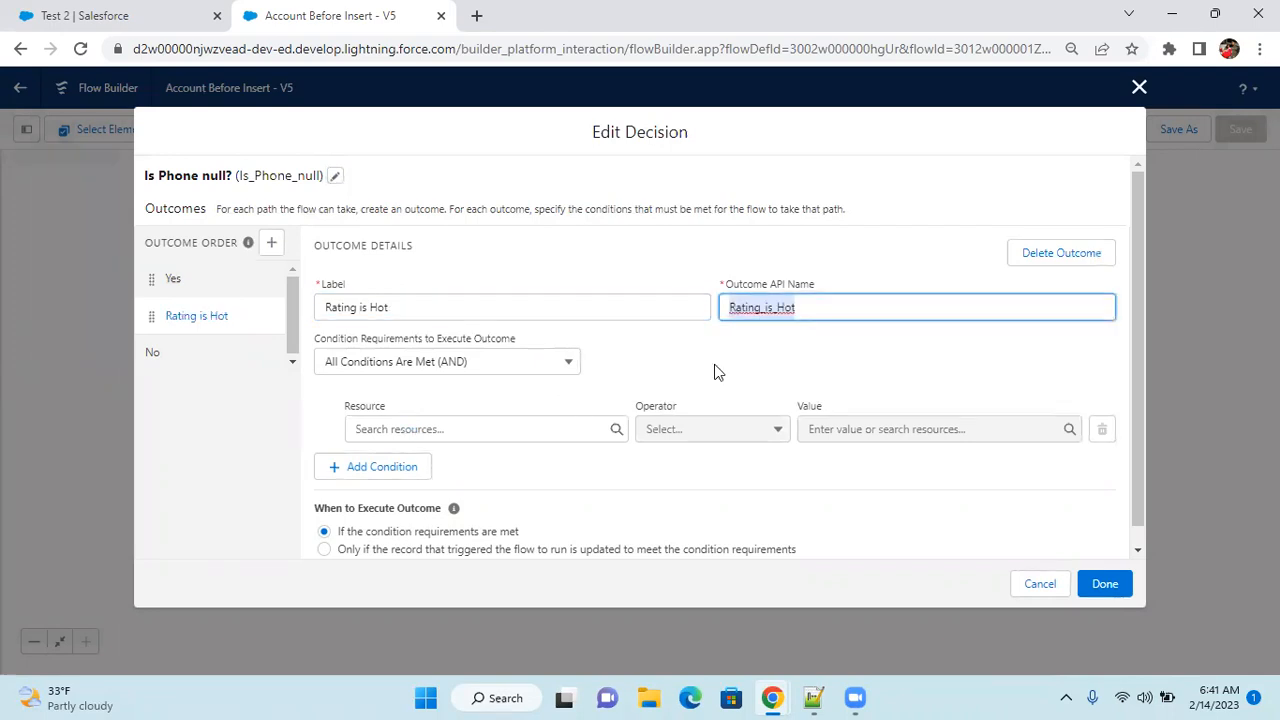
Set the Rating is Hot outcome's condition to $Record > Account Rating Equals Hot and apply the decision changes.
{"action": "left_click", "coordinate": [489, 430]}
{"action": "type", "text": "rec"}
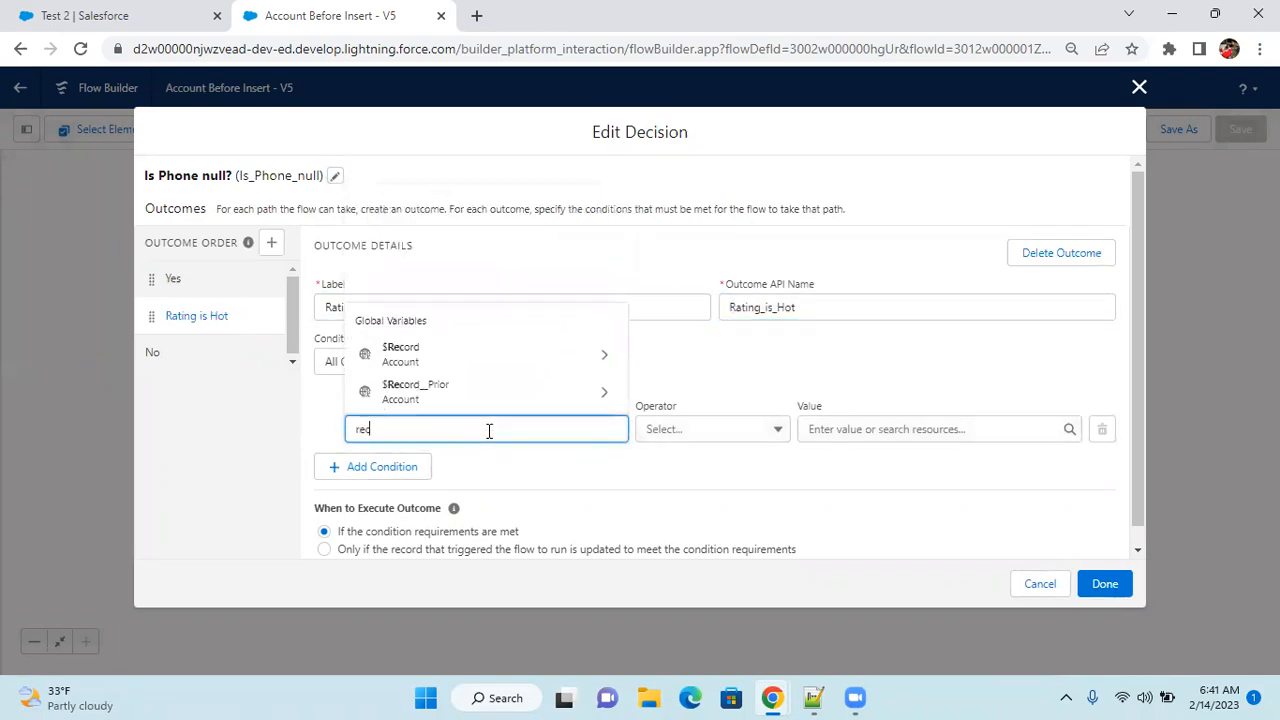
{"action": "left_click", "coordinate": [418, 360]}
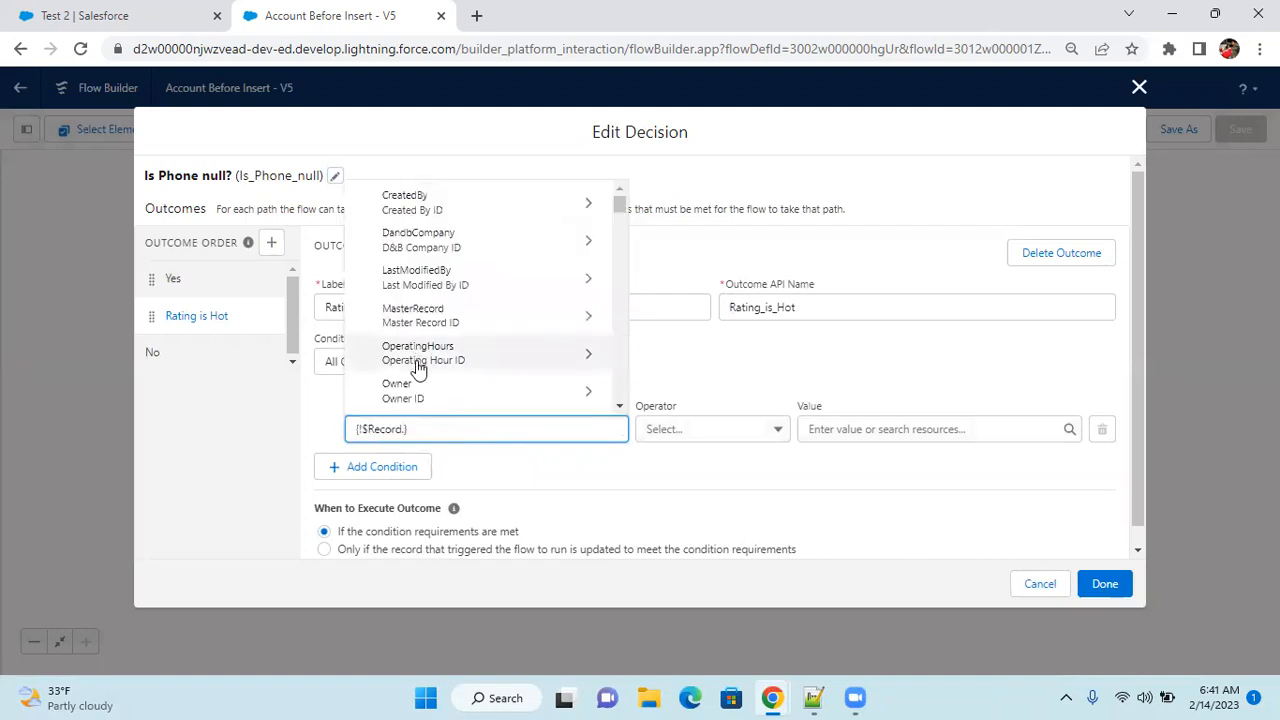
{"action": "type", "text": ".rat"}
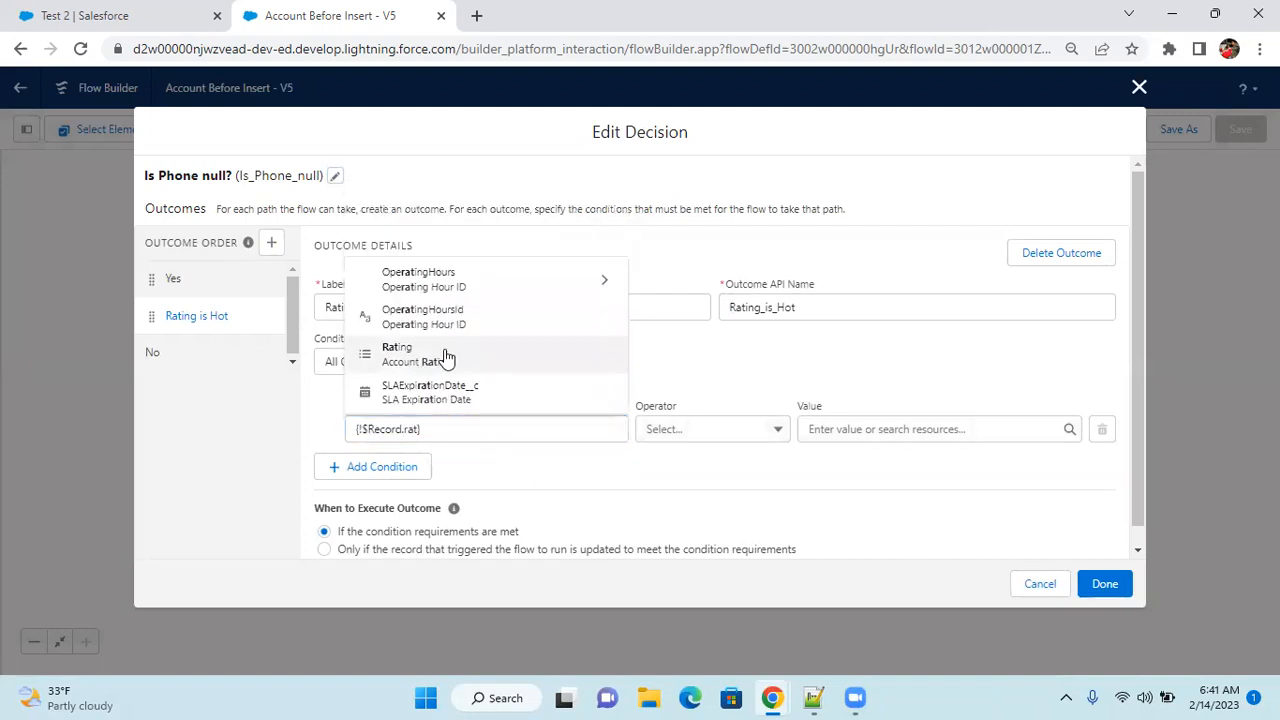
{"action": "left_click", "coordinate": [418, 368]}
{"action": "left_click", "coordinate": [838, 436]}
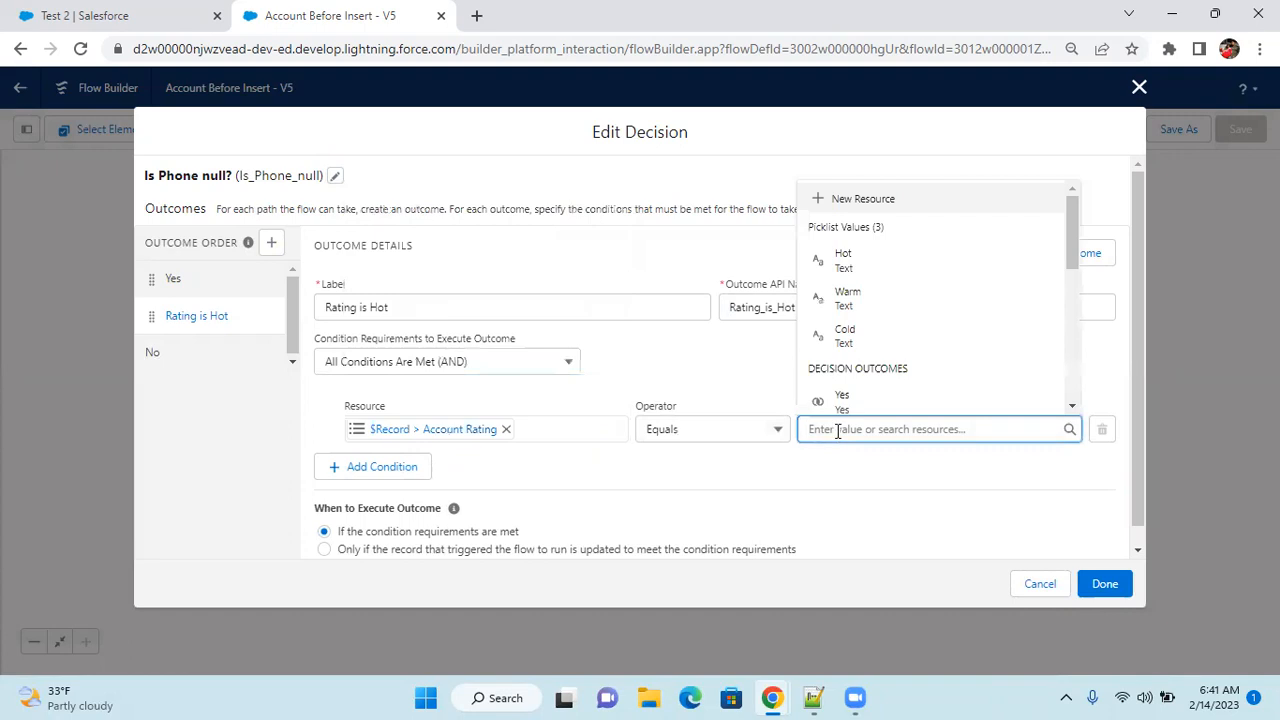
{"action": "left_click", "coordinate": [845, 260]}
{"action": "left_click", "coordinate": [1094, 590]}
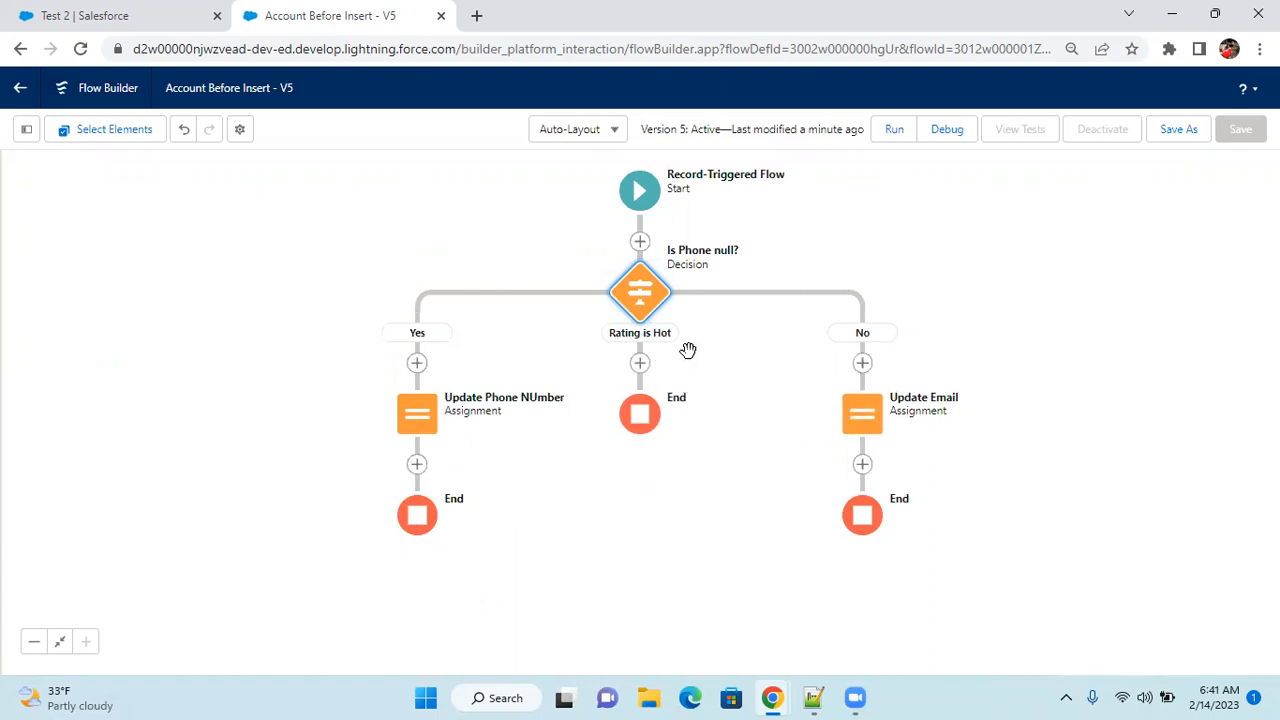
Examine the element types that can be added on the Rating is Hot path.
{"action": "left_click", "coordinate": [640, 364]}
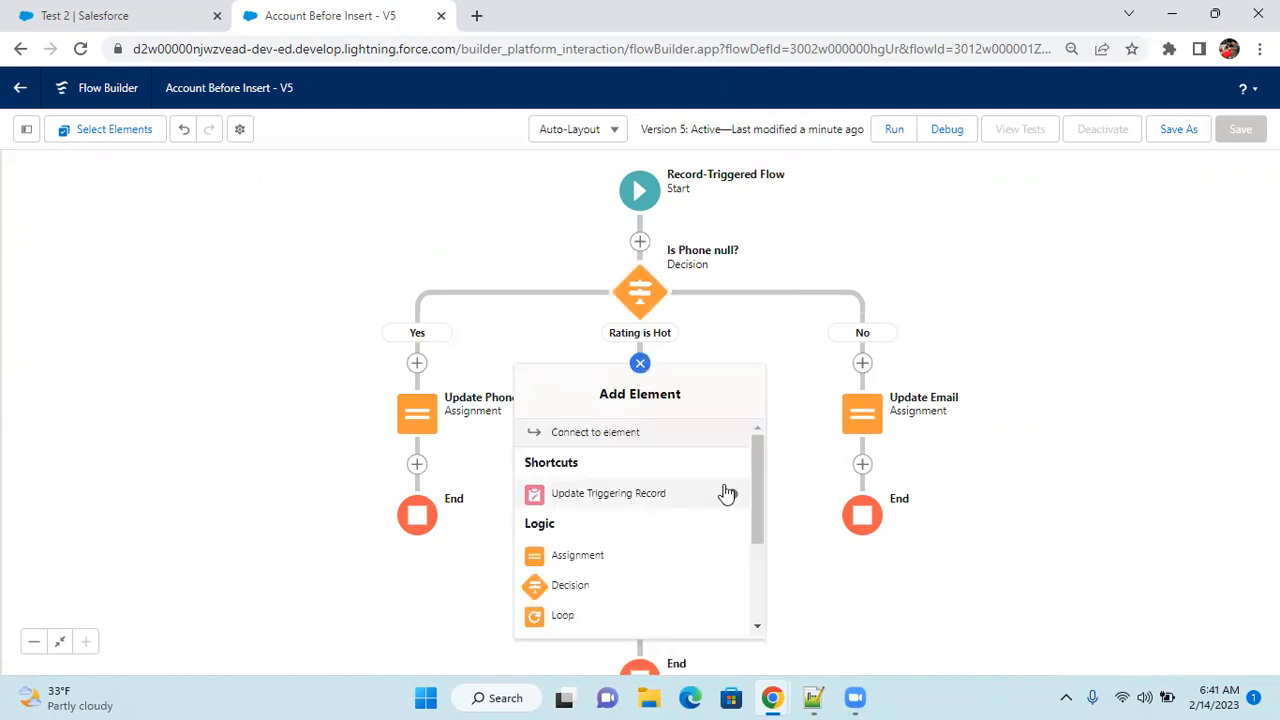
{"action": "left_click_drag", "start_coordinate": [743, 466], "coordinate": [751, 500]}
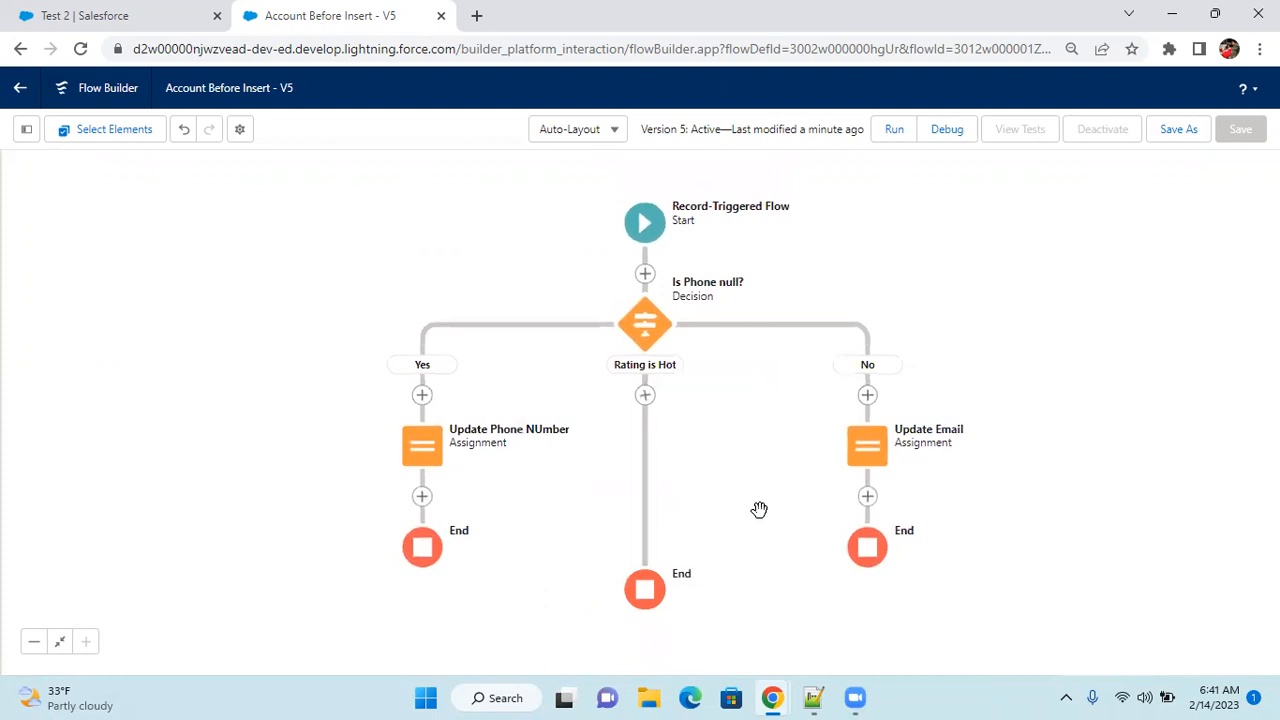
{"action": "left_click", "coordinate": [644, 395]}
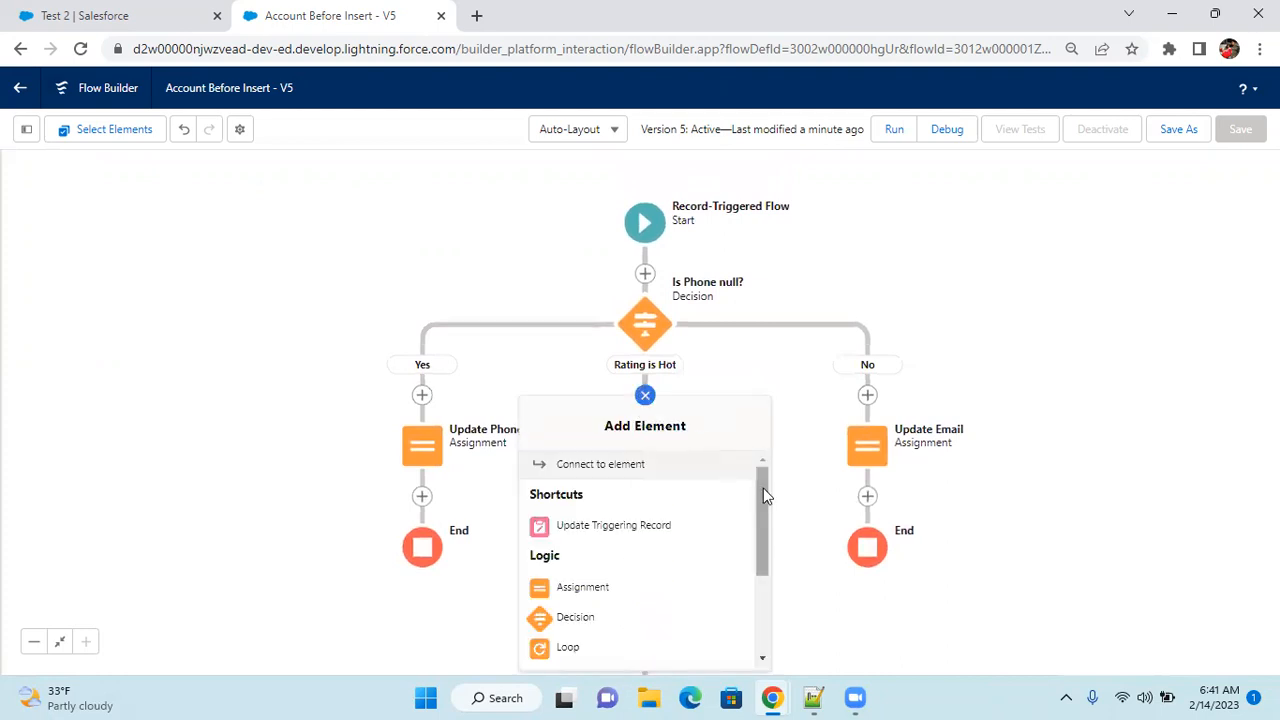
{"action": "scroll", "coordinate": [763, 488], "scroll_direction": "down", "scroll_amount": 2}
{"action": "scroll", "coordinate": [761, 530], "scroll_direction": "down", "scroll_amount": 2}
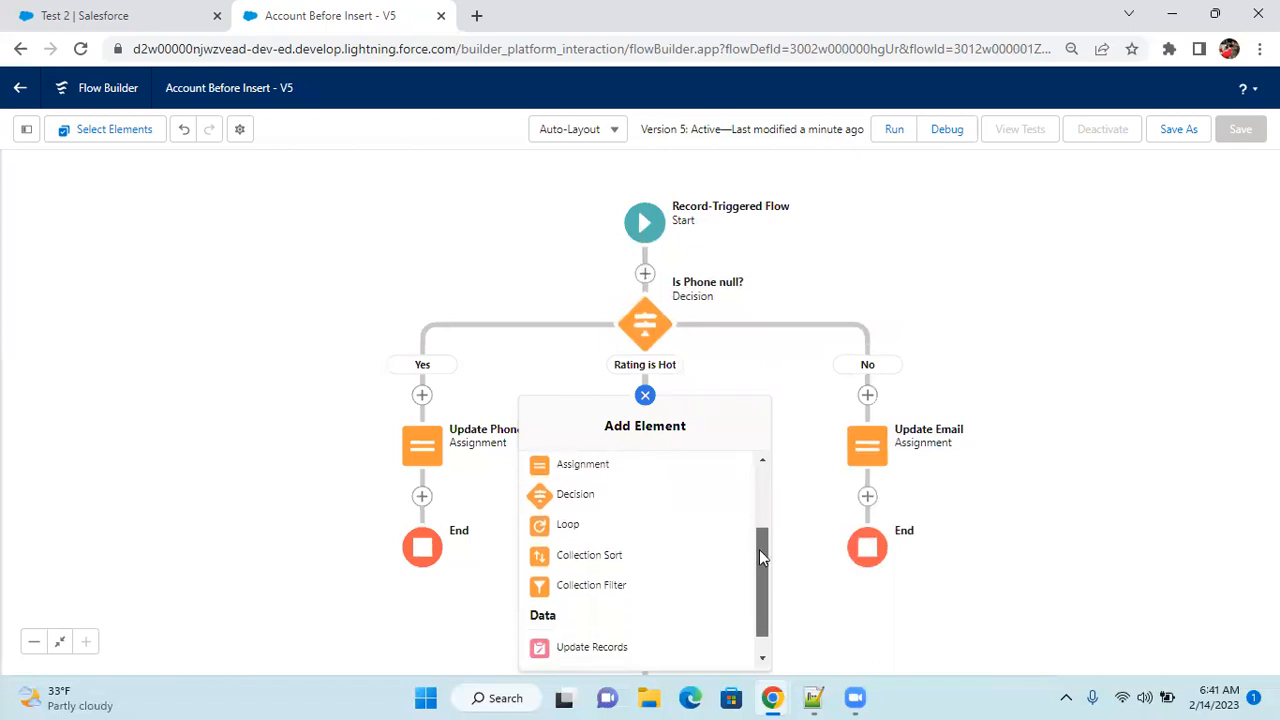
{"action": "left_click_drag", "start_coordinate": [759, 549], "coordinate": [763, 606]}
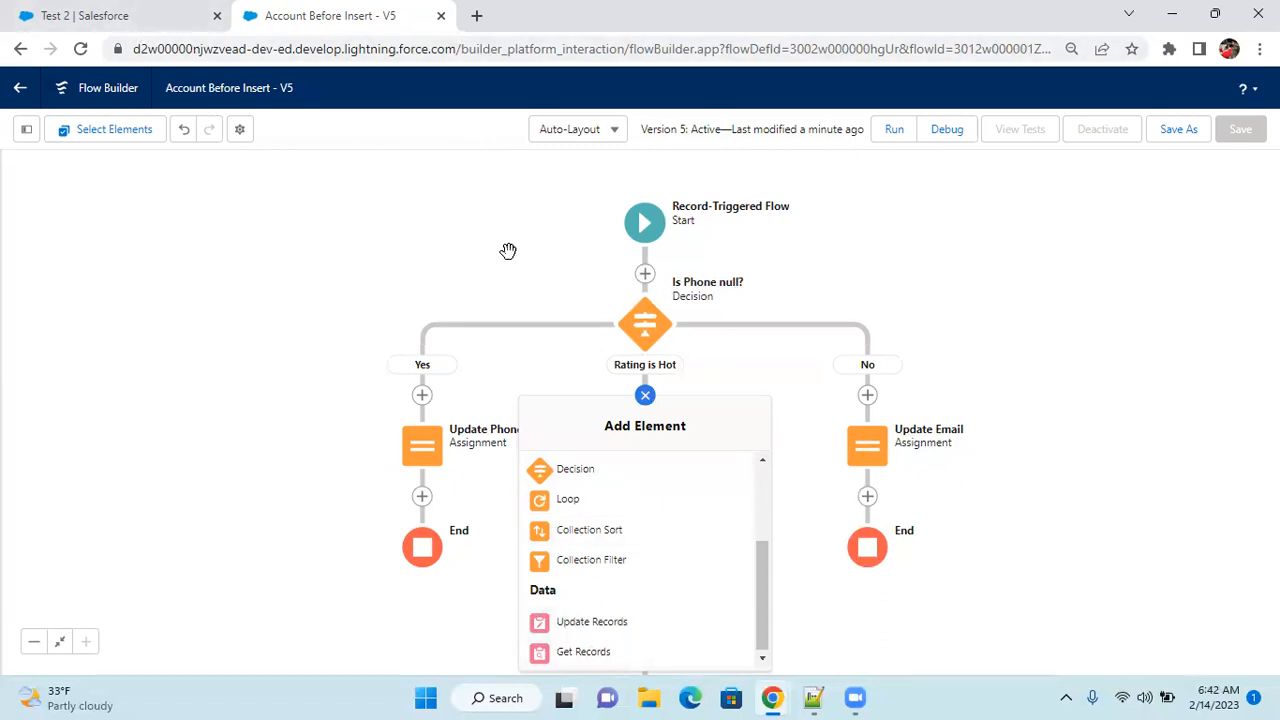
{"action": "left_click", "coordinate": [789, 259]}
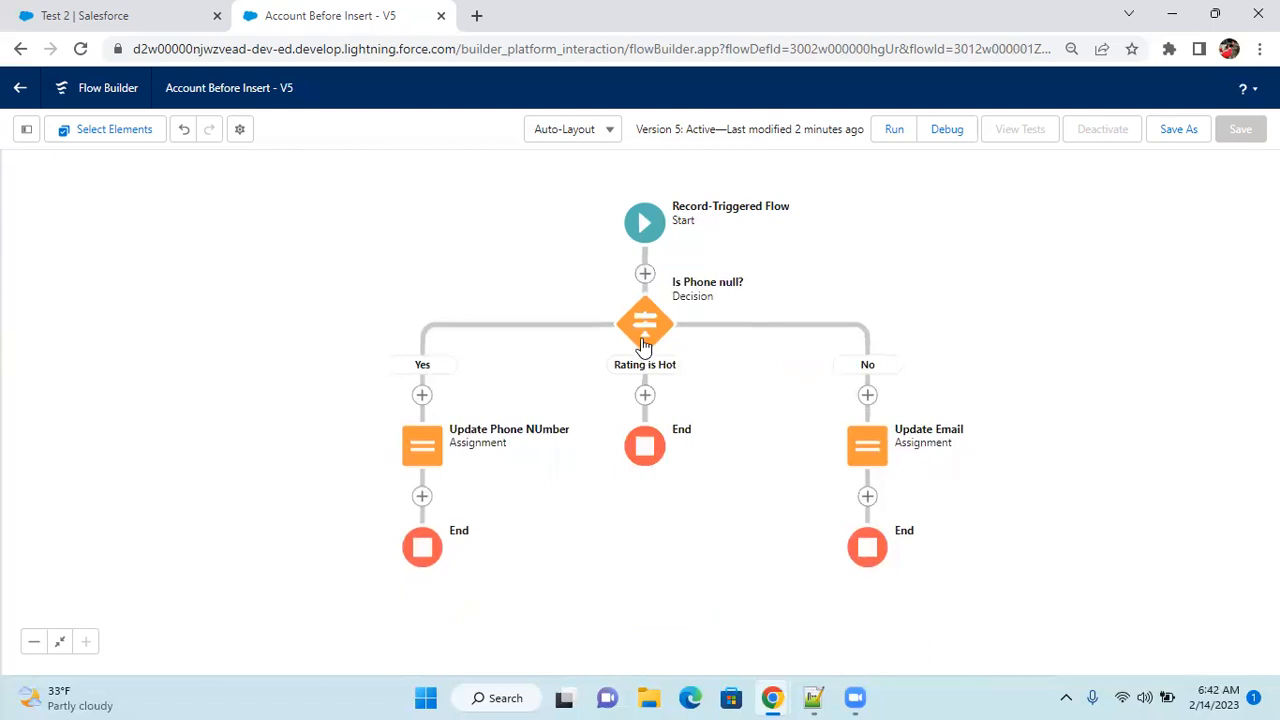
Add a Get Records element labelled Get Student before the Is Phone null? decision, retrieving records of the student object.
{"action": "left_click", "coordinate": [645, 274]}
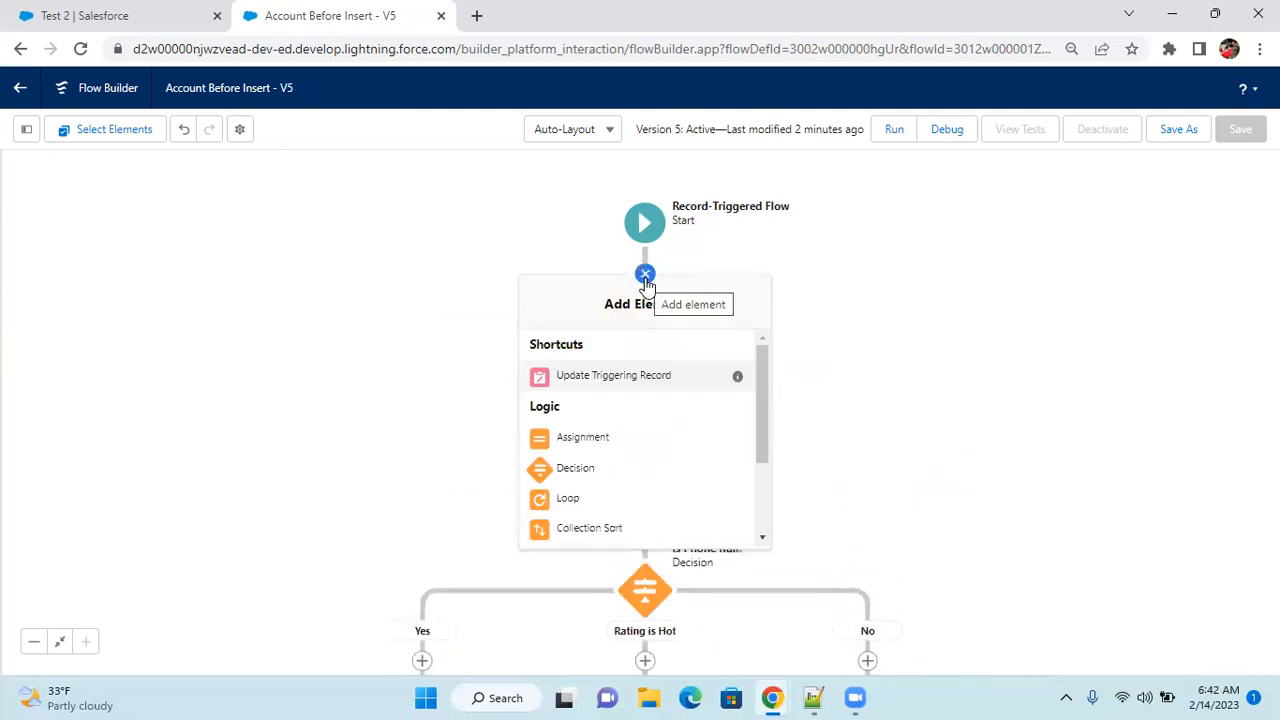
{"action": "scroll", "coordinate": [646, 460], "scroll_direction": "down", "scroll_amount": 2}
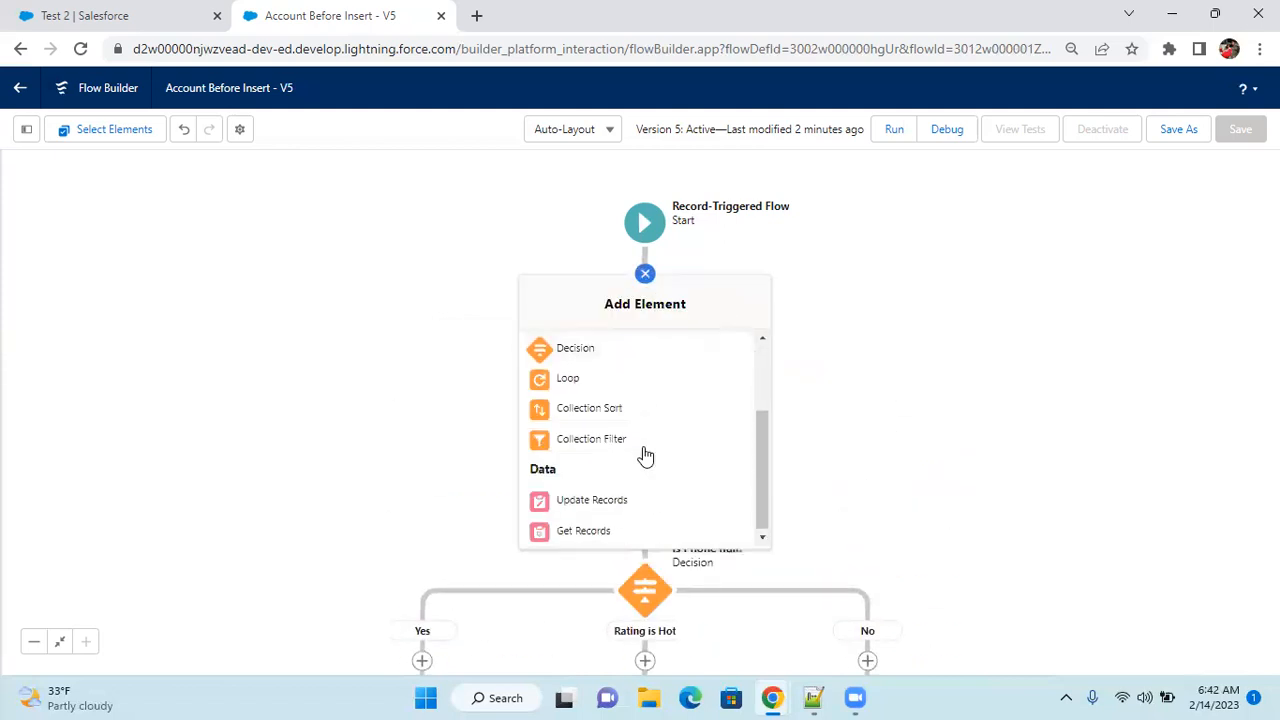
{"action": "left_click", "coordinate": [590, 531]}
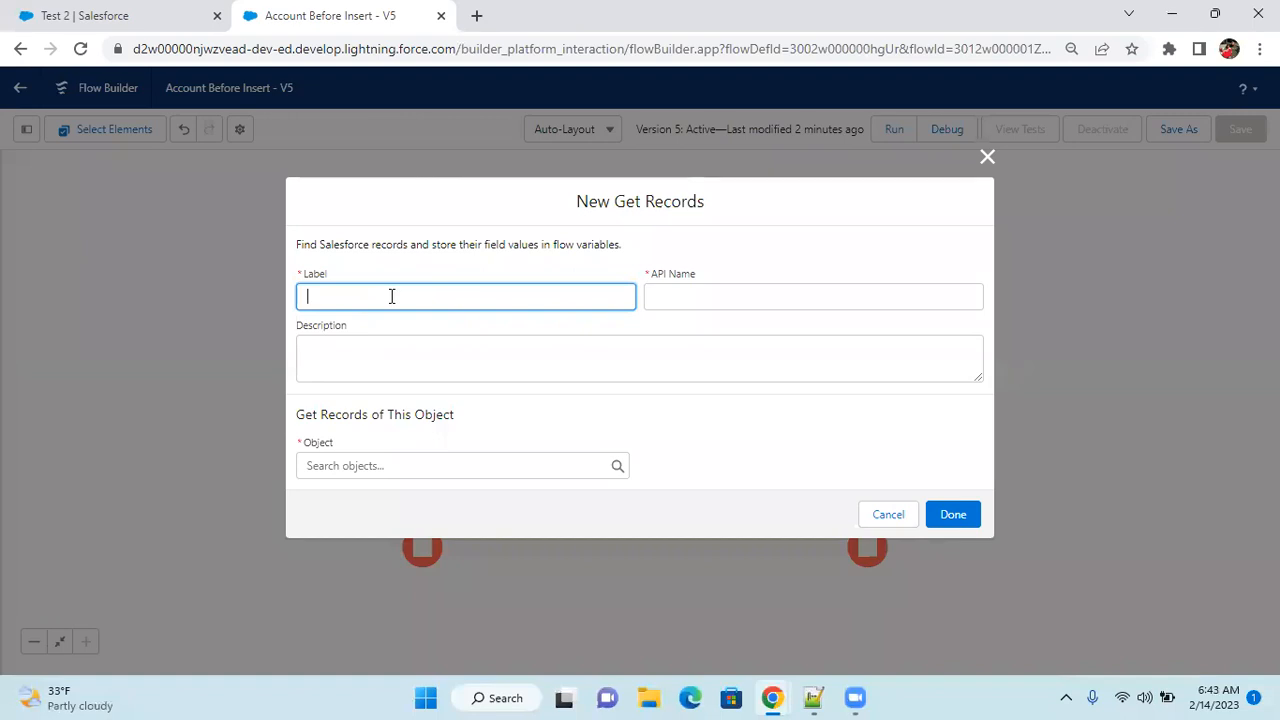
{"action": "type", "text": "Get Student"}
{"action": "key", "text": "Tab"}
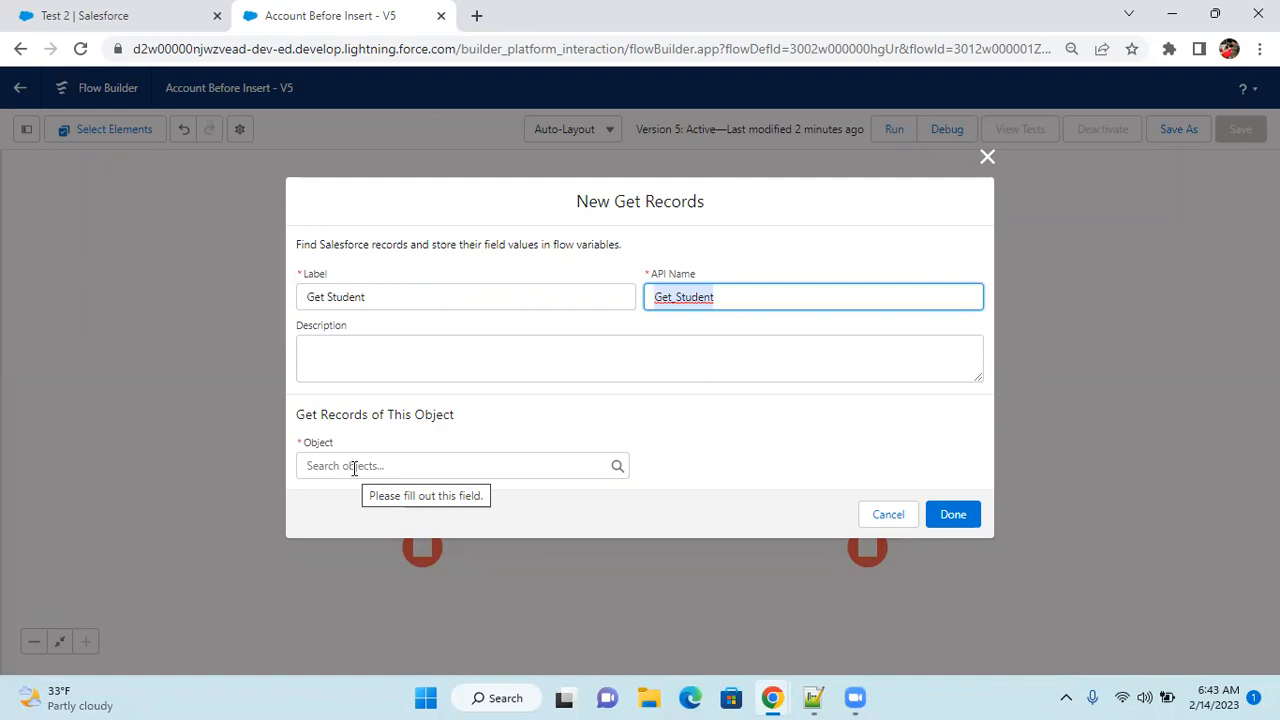
{"action": "left_click", "coordinate": [354, 468]}
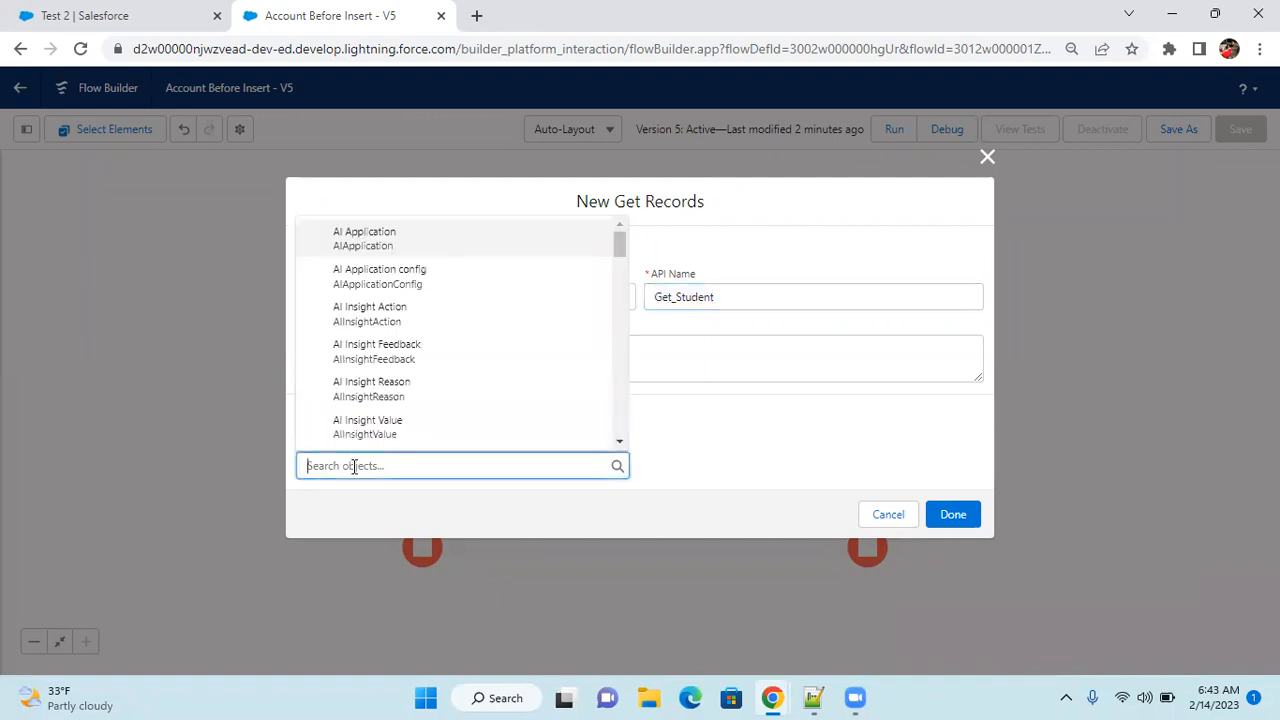
{"action": "type", "text": "Student"}
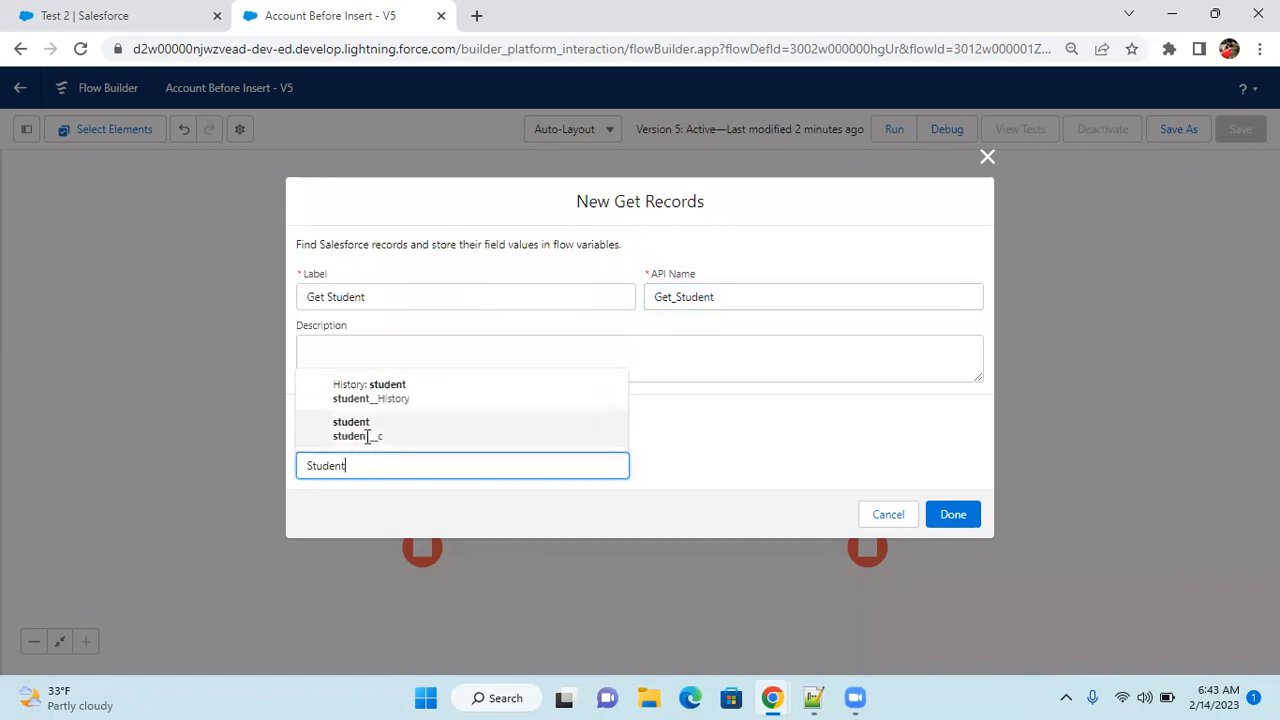
{"action": "left_click", "coordinate": [367, 436]}
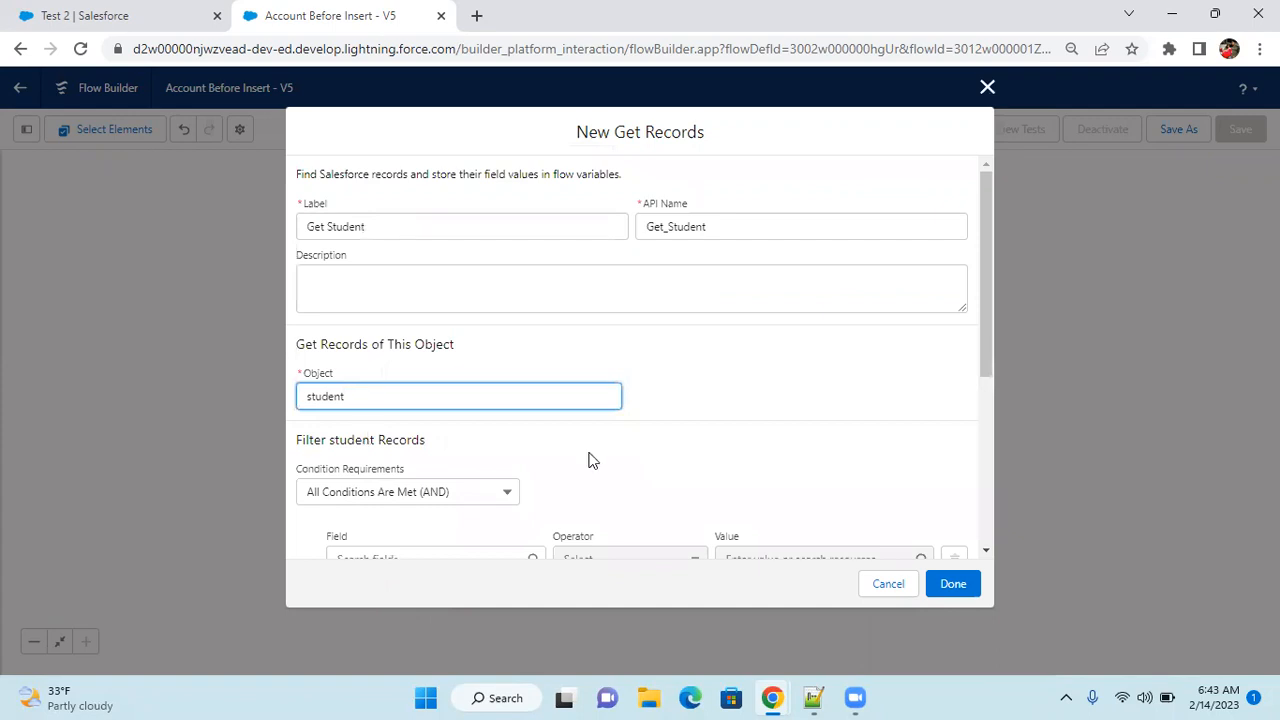
Filter the student records with the condition Default_Phone__c Is Null False.
{"action": "scroll", "coordinate": [596, 443], "scroll_direction": "down", "scroll_amount": 3}
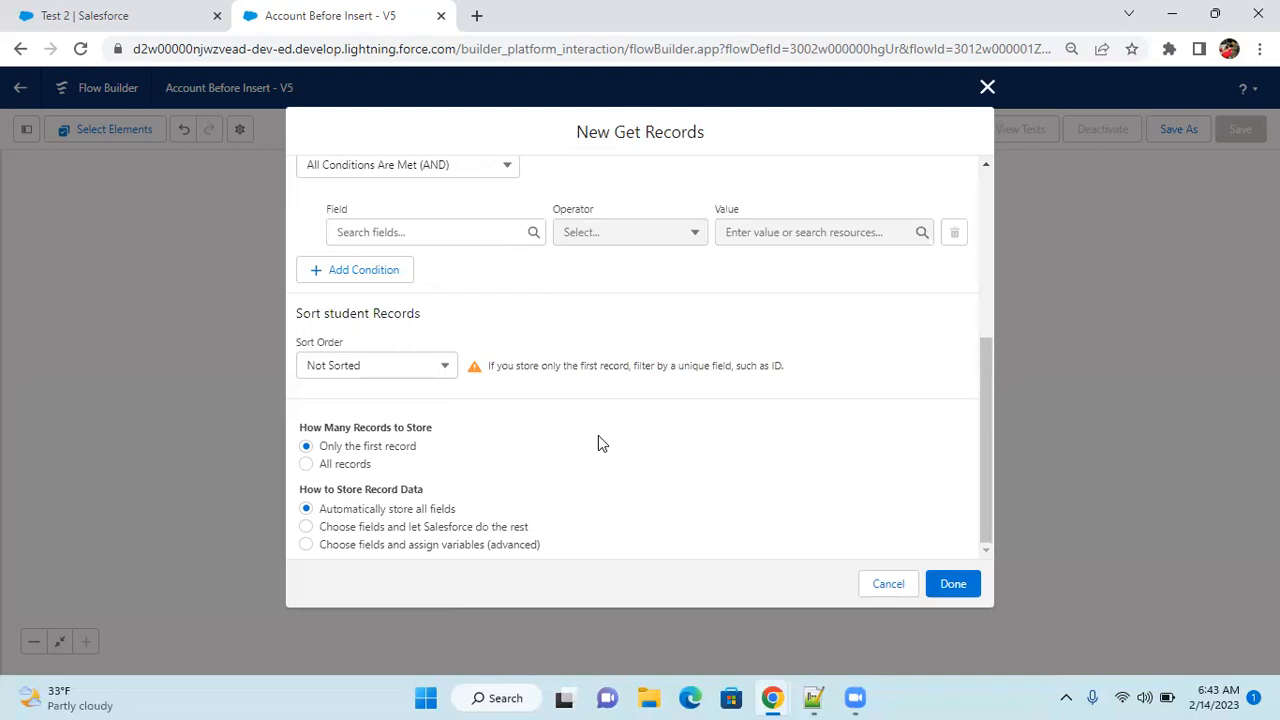
{"action": "scroll", "coordinate": [450, 256], "scroll_direction": "up", "scroll_amount": 1}
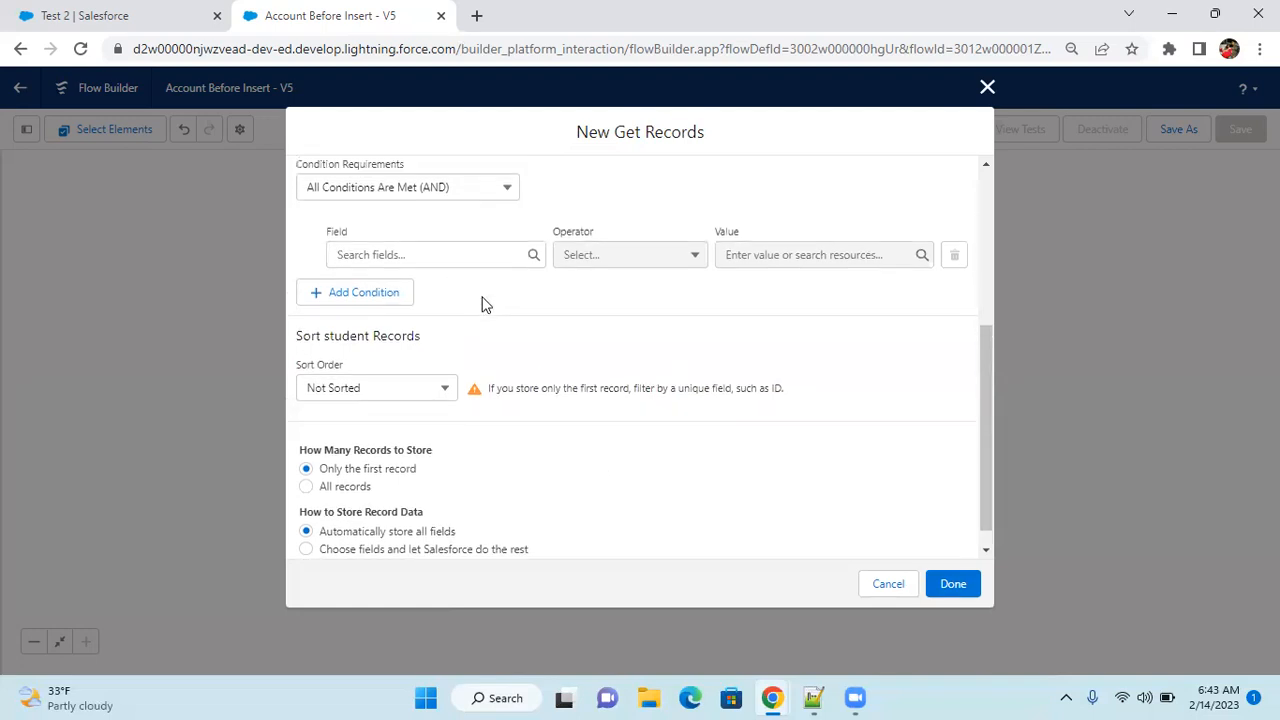
{"action": "scroll", "coordinate": [423, 257], "scroll_direction": "up", "scroll_amount": 2}
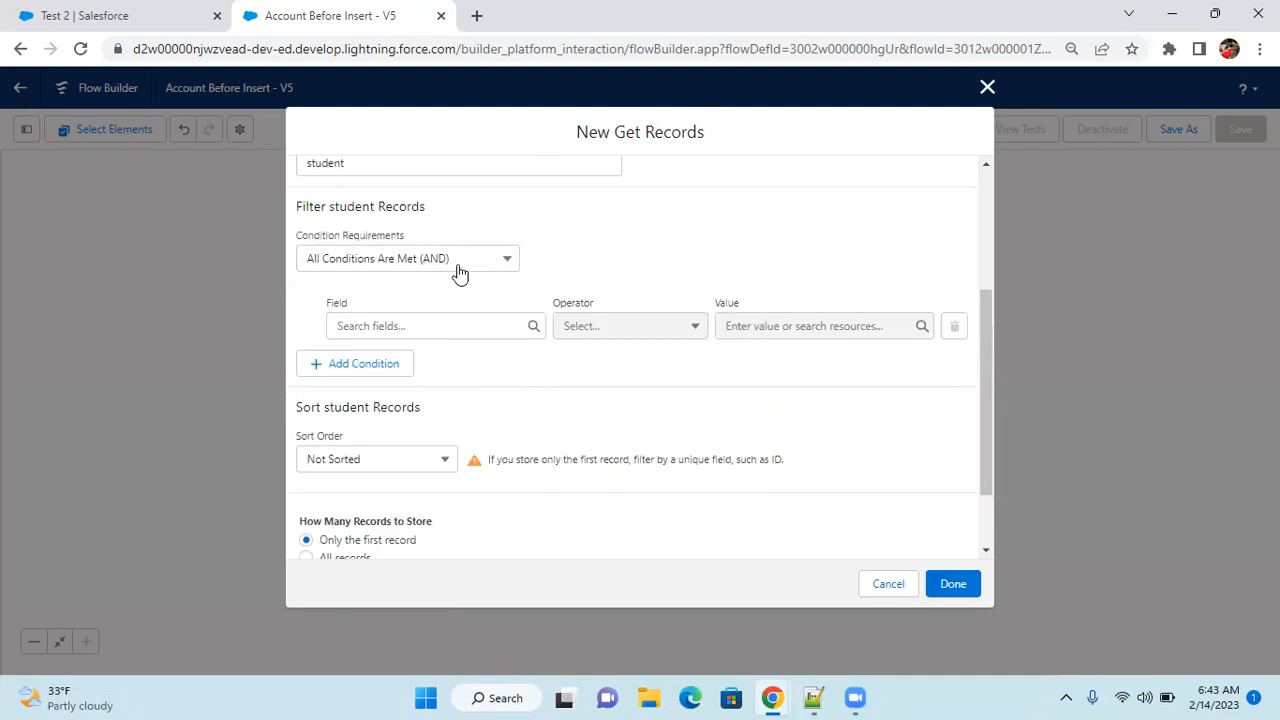
{"action": "left_click", "coordinate": [431, 325]}
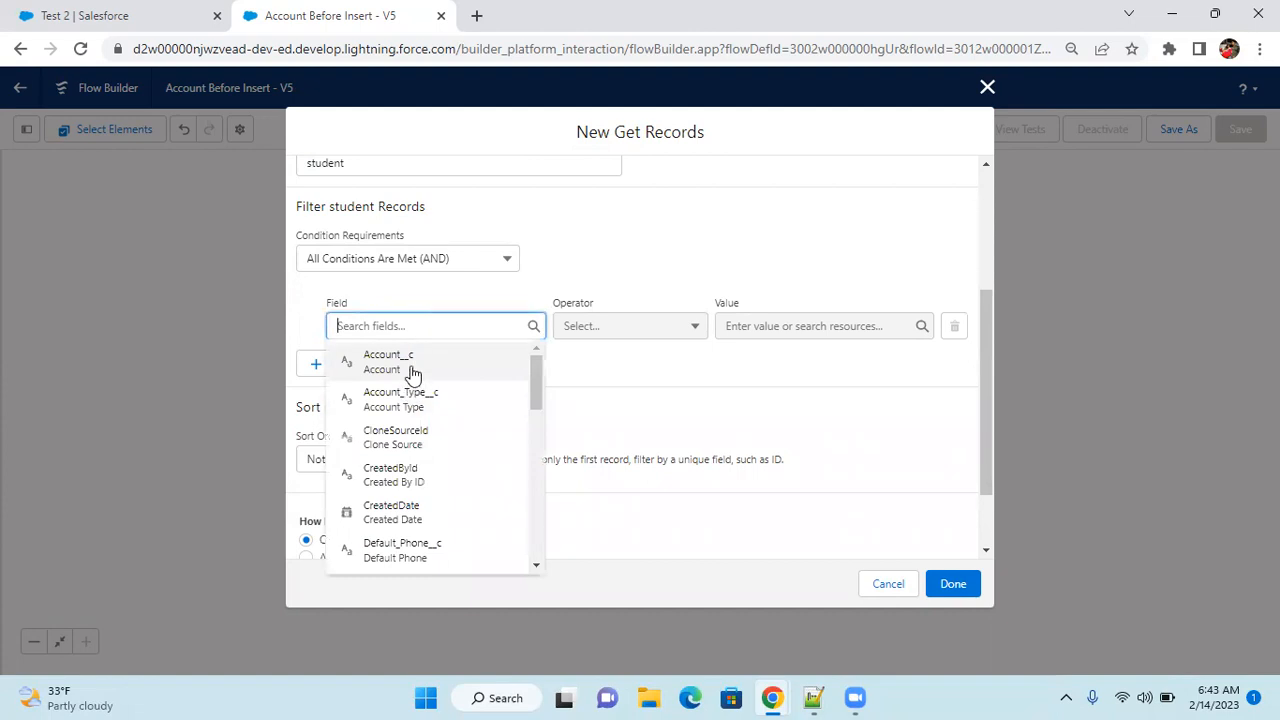
{"action": "left_click_drag", "start_coordinate": [414, 392], "coordinate": [437, 534]}
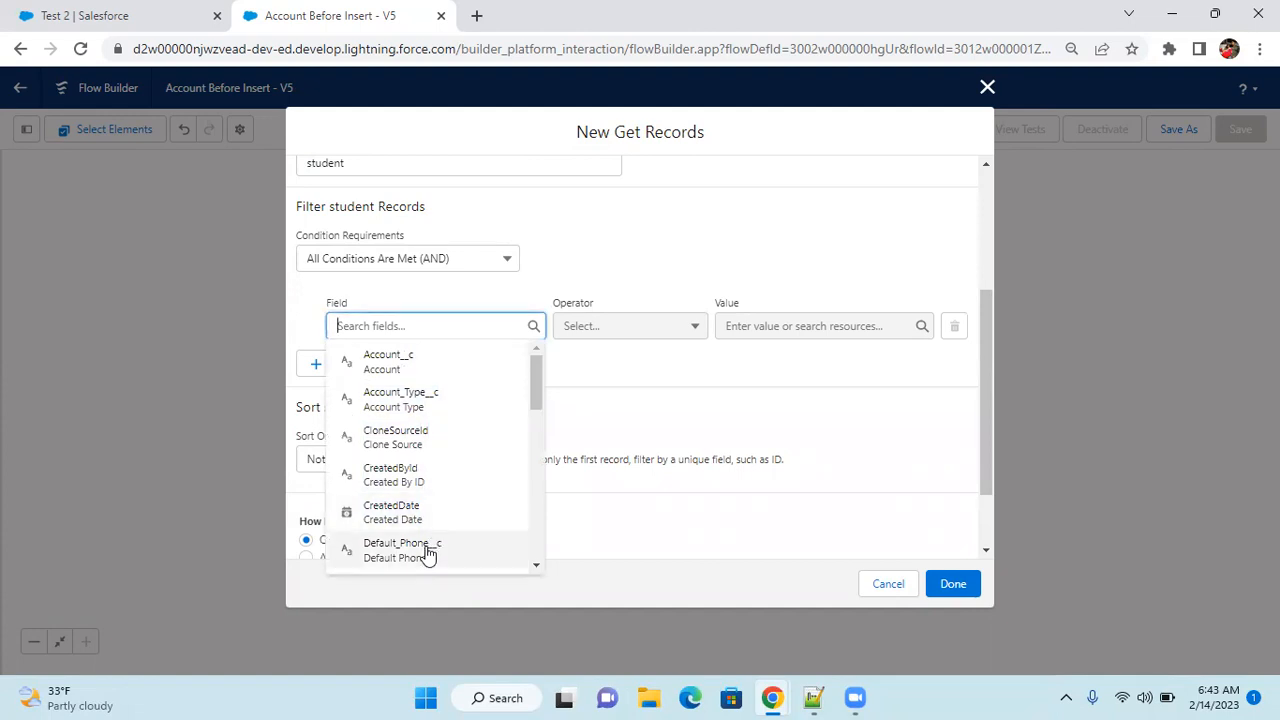
{"action": "left_click", "coordinate": [427, 553]}
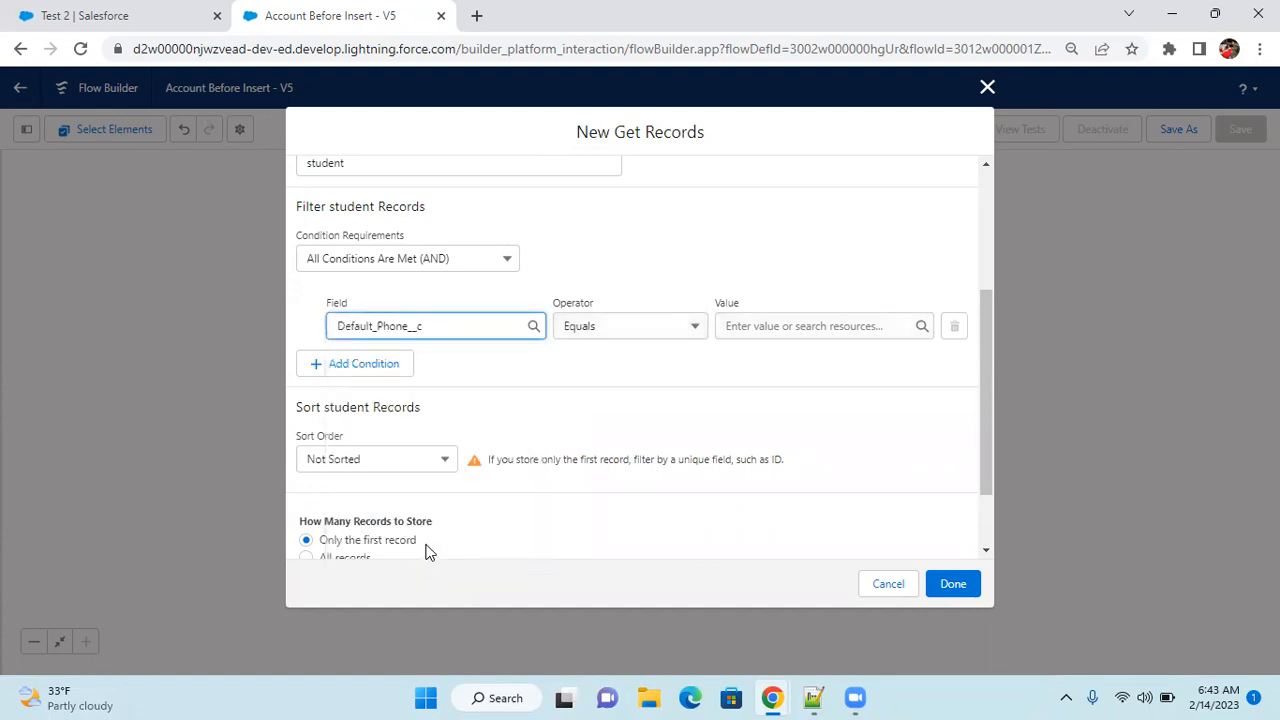
{"action": "left_click", "coordinate": [618, 330]}
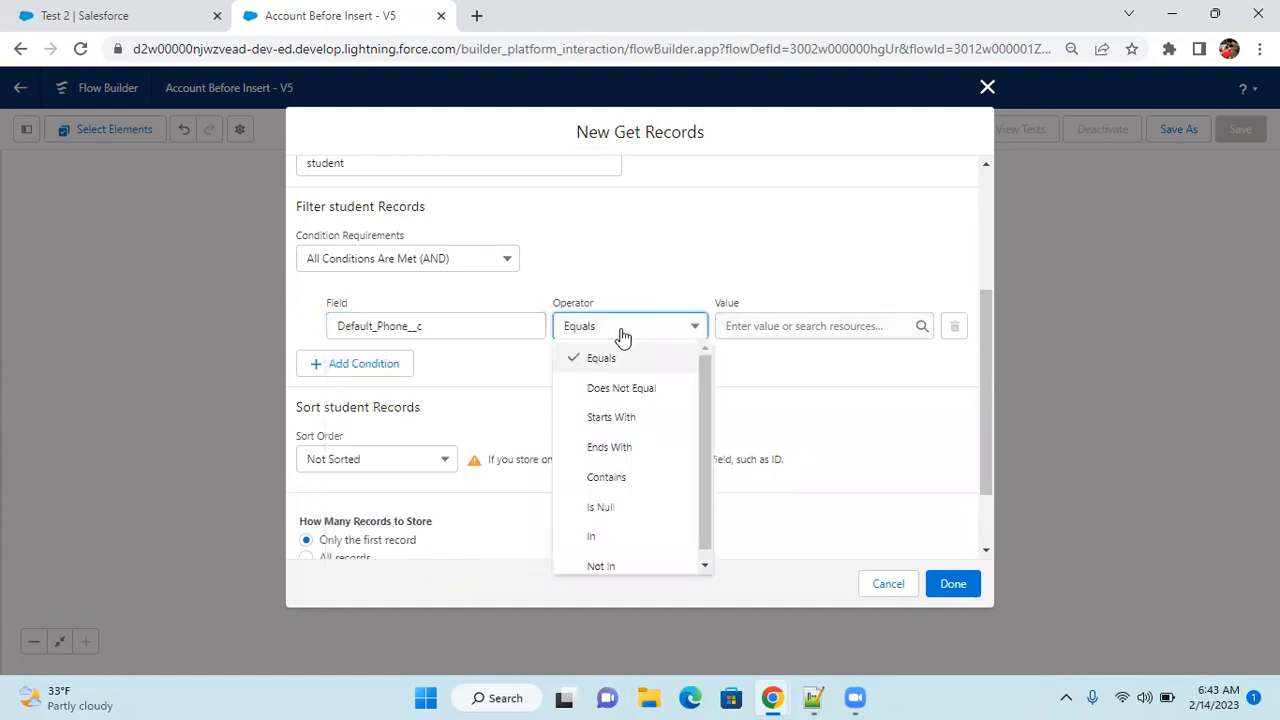
{"action": "left_click", "coordinate": [607, 508]}
{"action": "left_click", "coordinate": [736, 326]}
{"action": "type", "text": "false"}
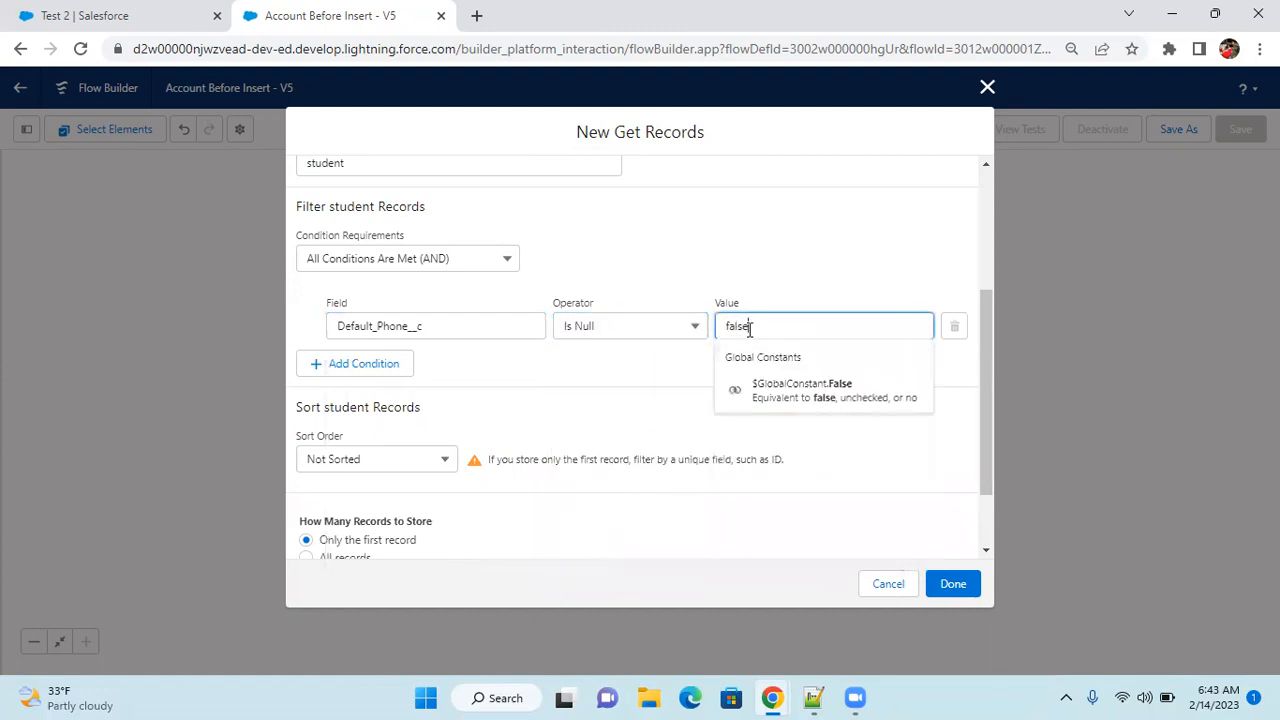
{"action": "left_click", "coordinate": [820, 391]}
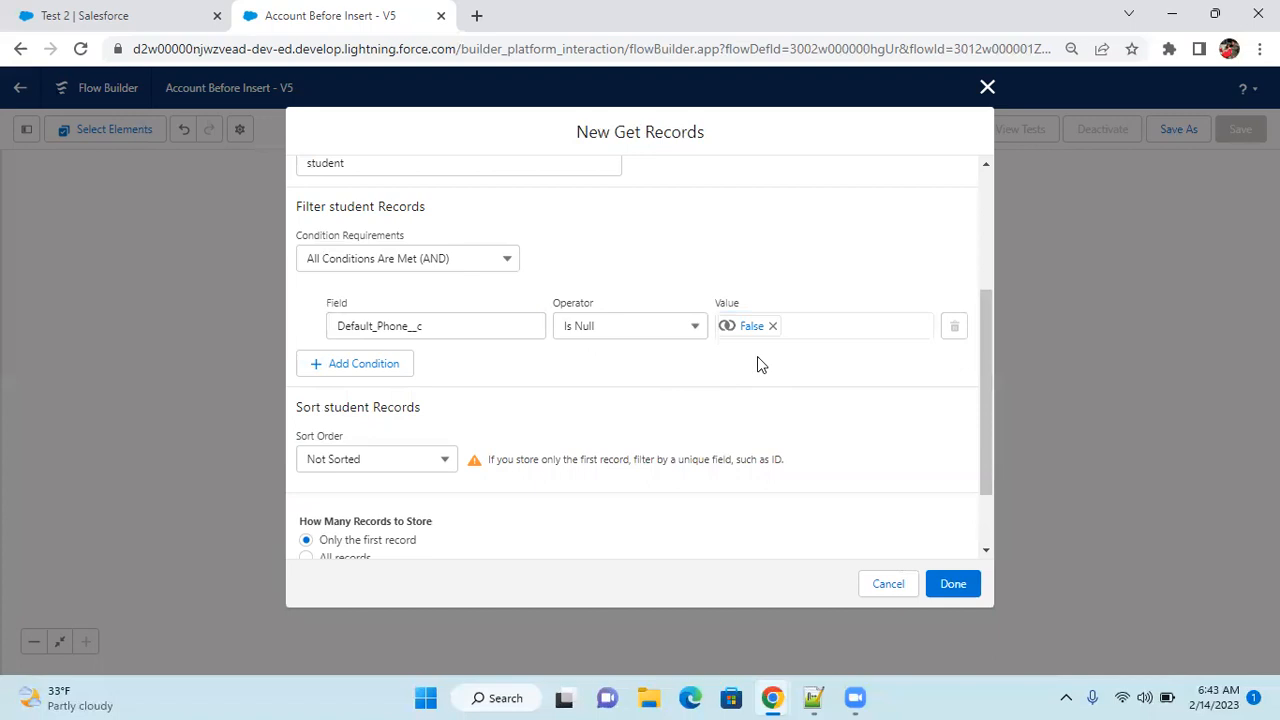
Sort the student records by CreatedDate in descending order, store only the first record, and finish the Get Student element.
{"action": "scroll", "coordinate": [646, 391], "scroll_direction": "down", "scroll_amount": 1}
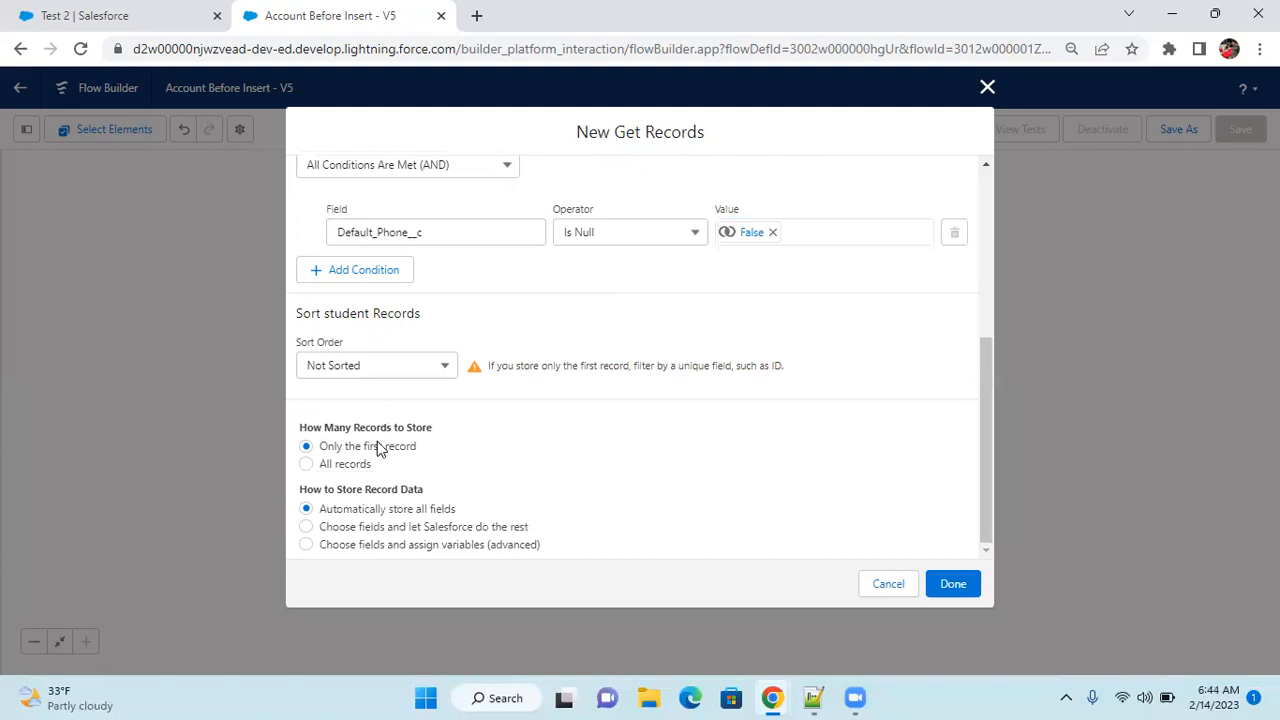
{"action": "left_click", "coordinate": [306, 466]}
{"action": "left_click", "coordinate": [305, 446]}
{"action": "left_click", "coordinate": [366, 372]}
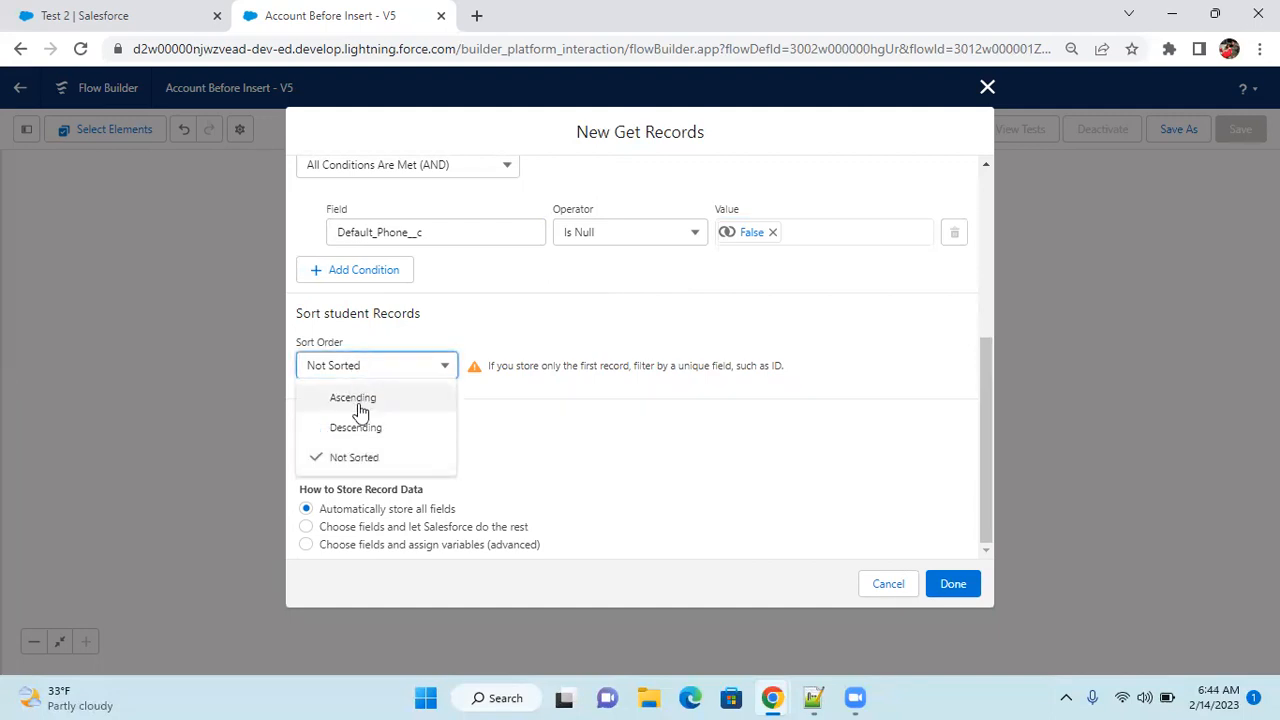
{"action": "left_click", "coordinate": [358, 430]}
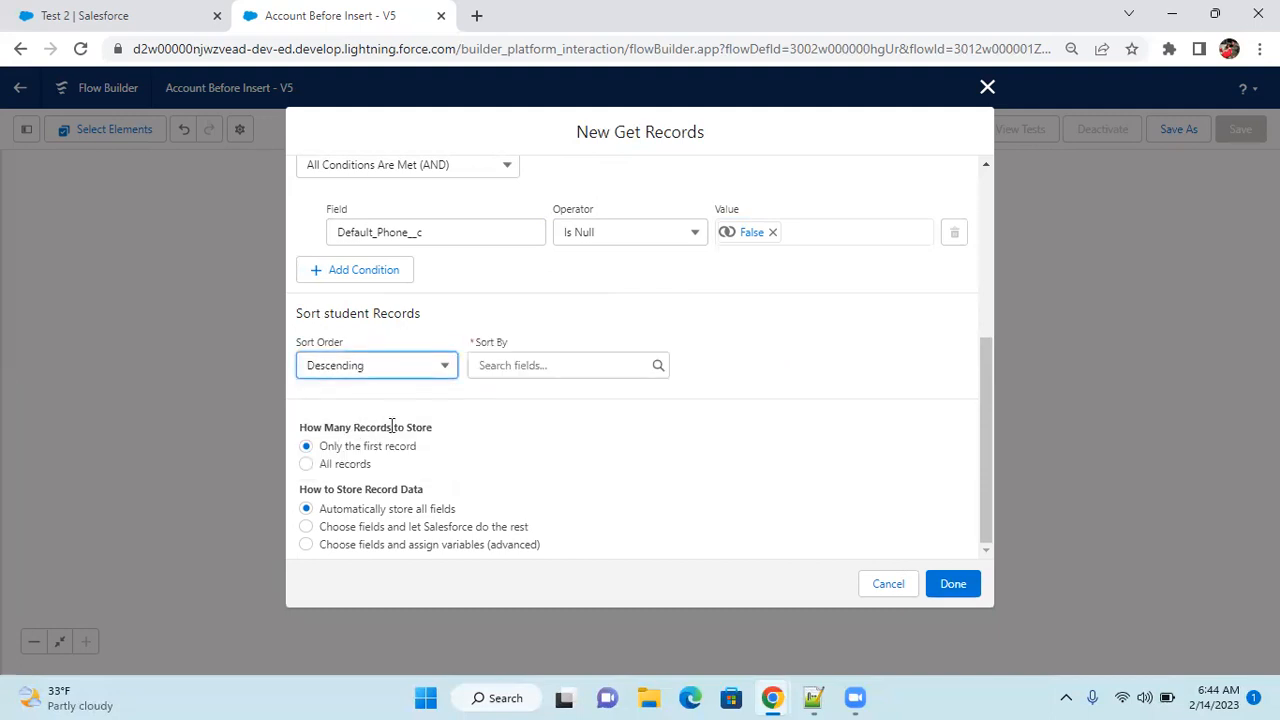
{"action": "left_click", "coordinate": [494, 365]}
{"action": "type", "text": "cre"}
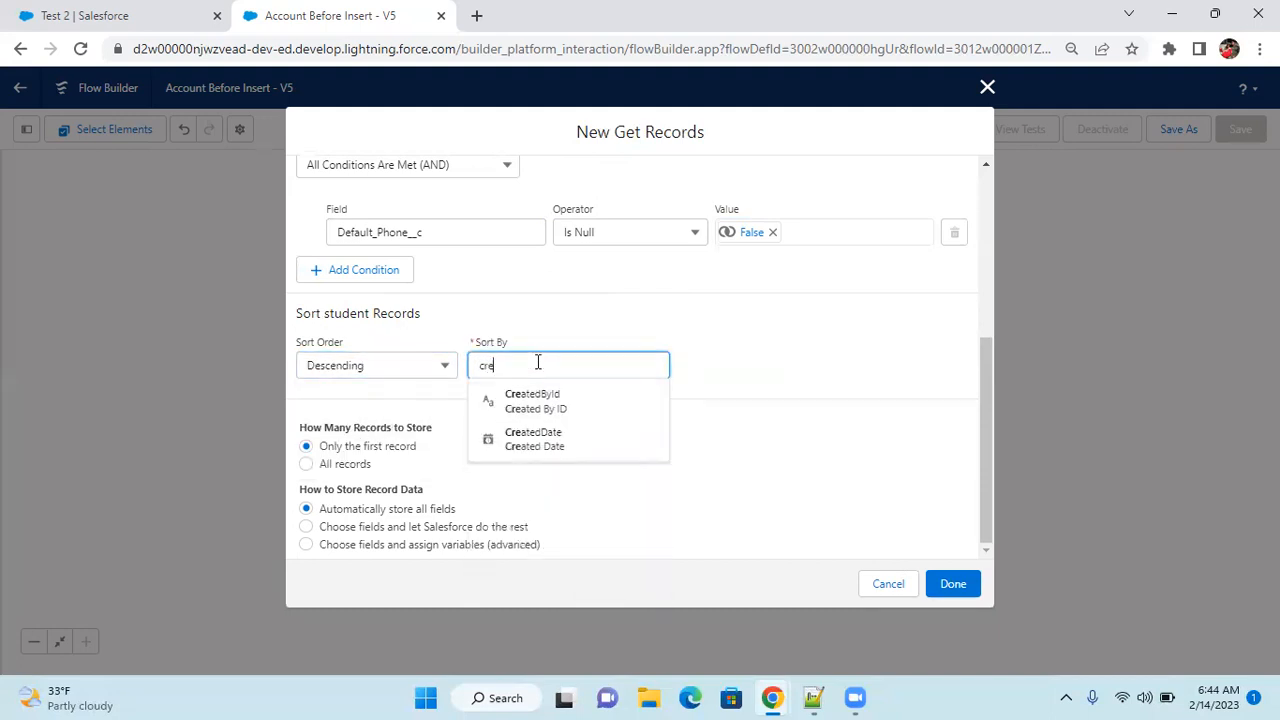
{"action": "left_click", "coordinate": [563, 445]}
{"action": "left_click", "coordinate": [579, 432]}
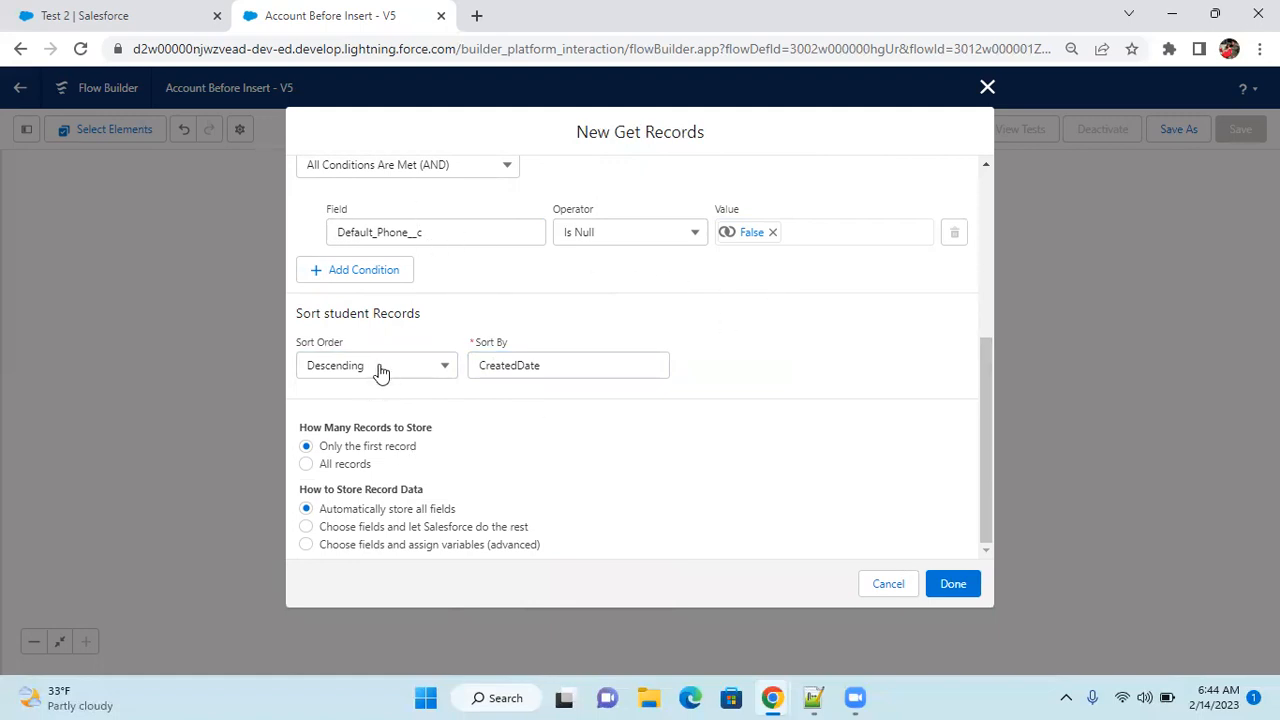
{"action": "left_click", "coordinate": [955, 572]}
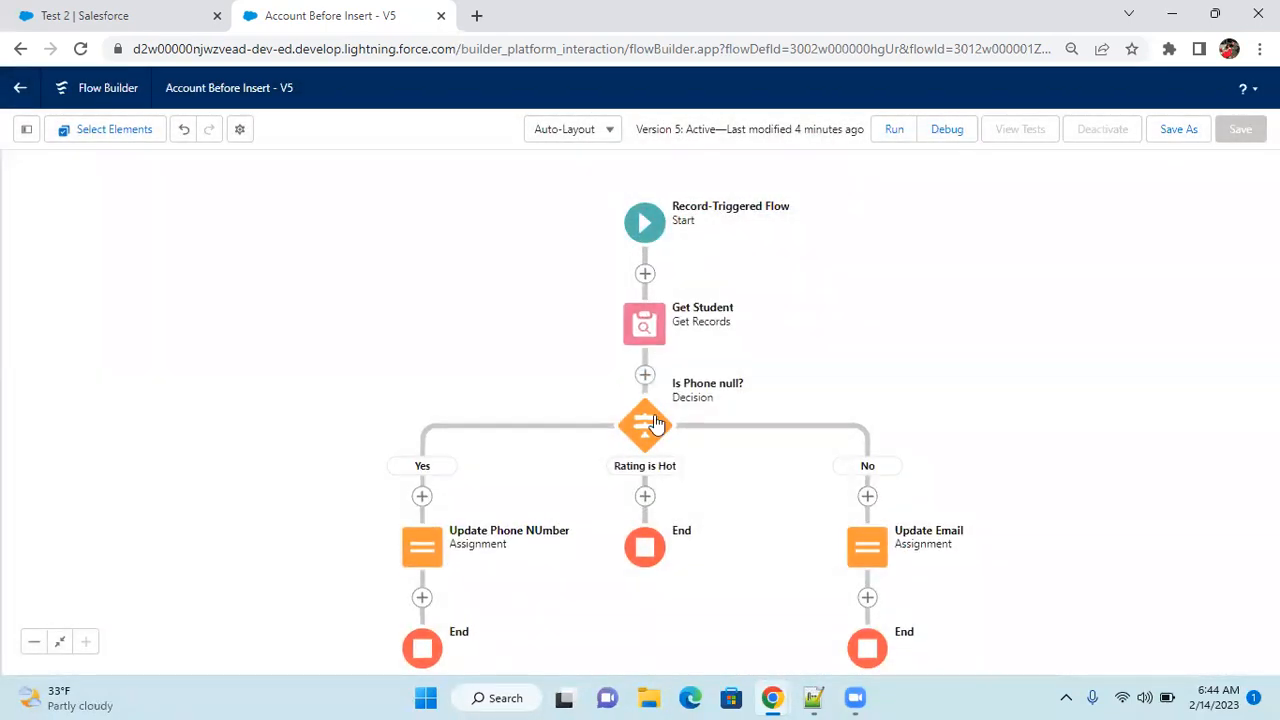
Add a second condition to the Yes outcome of the Is Phone null? decision, using the student record from Get_Student as its resource.
{"action": "double_click", "coordinate": [647, 428]}
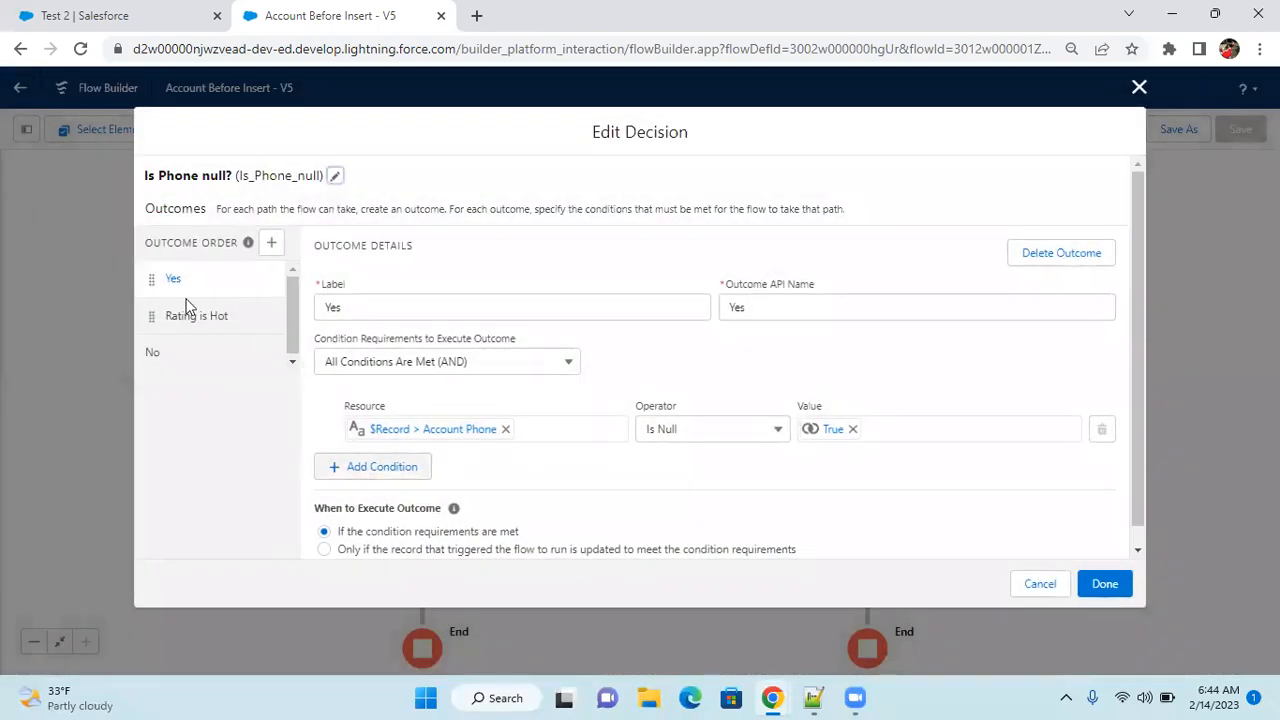
{"action": "left_click", "coordinate": [399, 467]}
{"action": "left_click", "coordinate": [446, 476]}
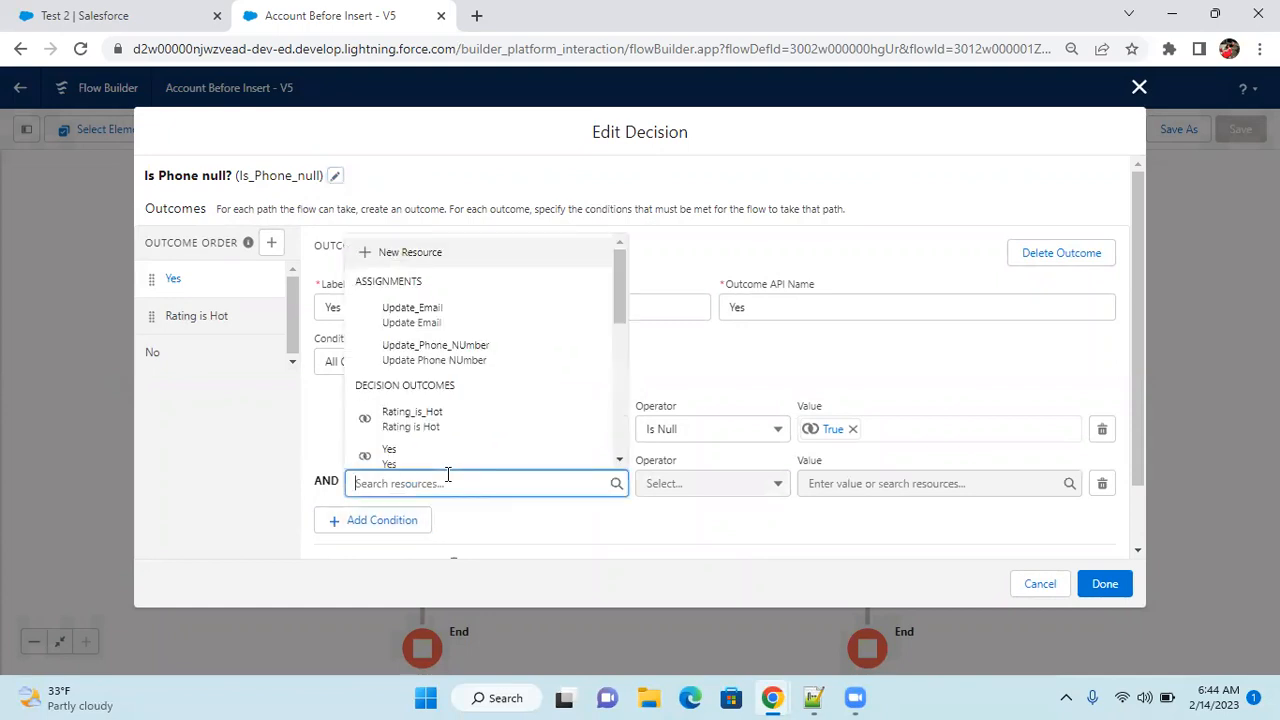
{"action": "type", "text": "get"}
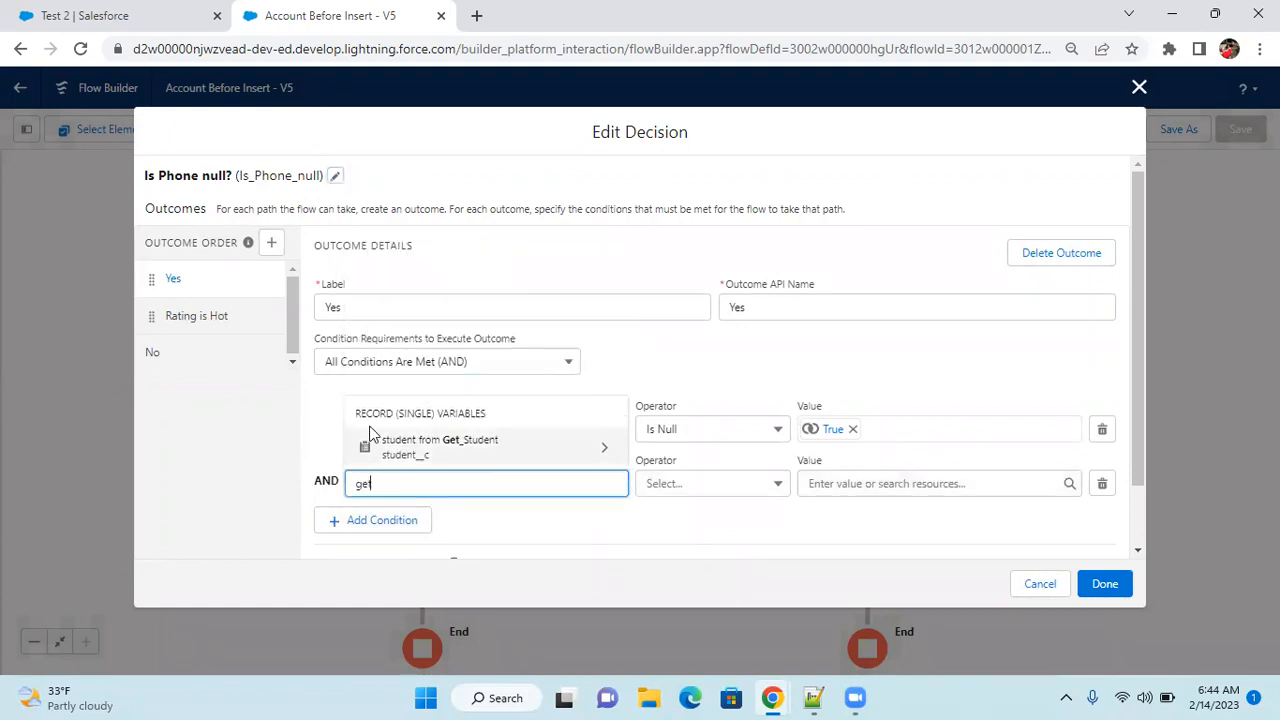
{"action": "key", "text": "BackSpace"}
{"action": "key", "text": "BackSpace"}
{"action": "key", "text": "BackSpace"}
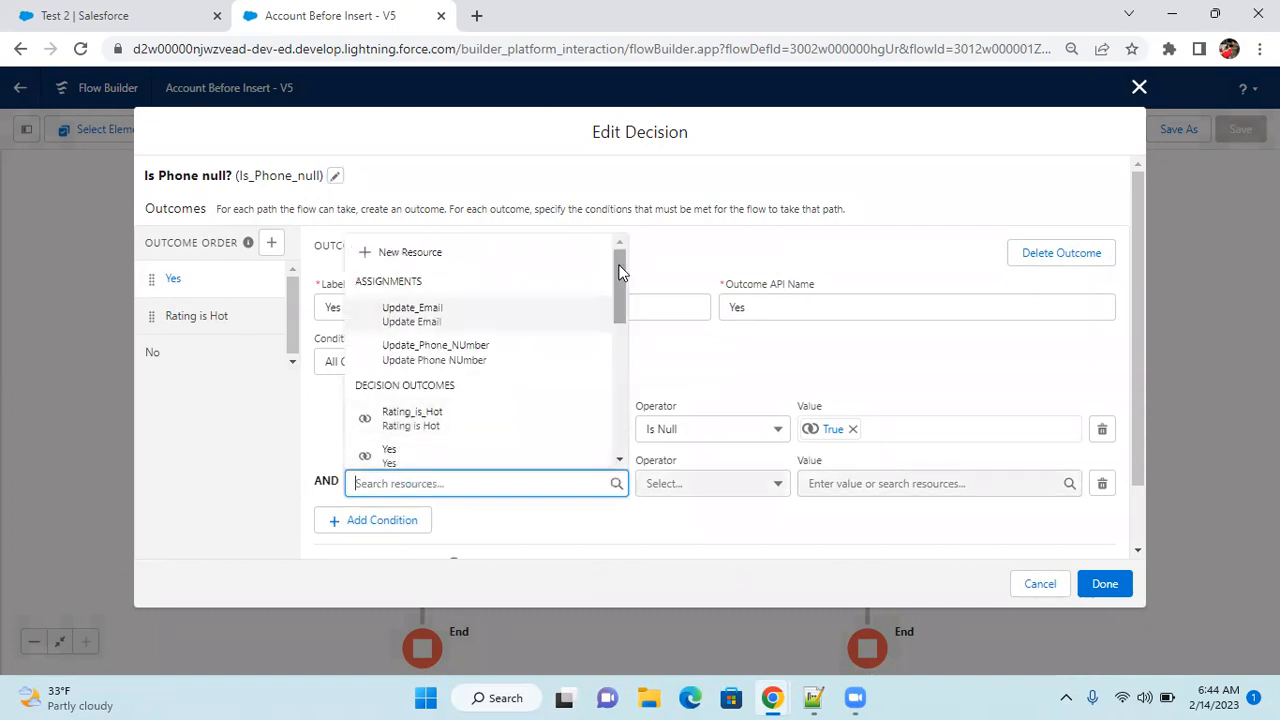
{"action": "scroll", "coordinate": [624, 300], "scroll_direction": "down", "scroll_amount": 1}
{"action": "left_click_drag", "start_coordinate": [624, 292], "coordinate": [623, 351]}
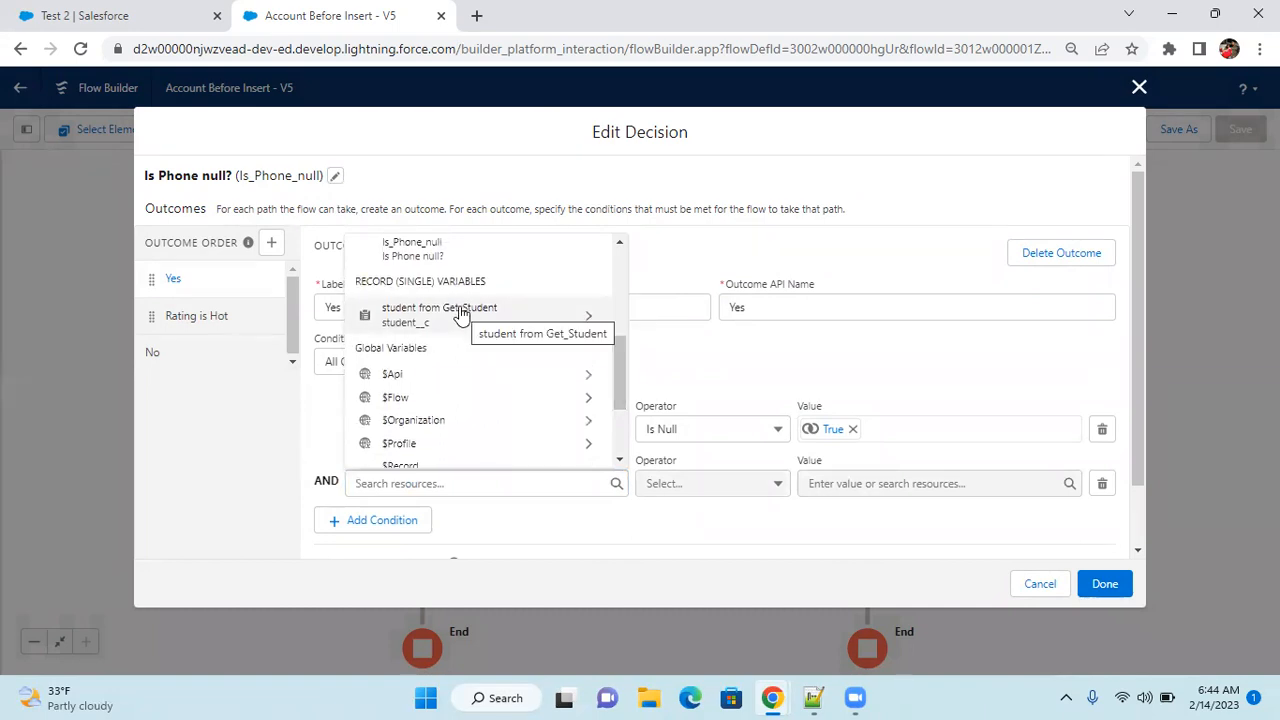
{"action": "left_click", "coordinate": [462, 322]}
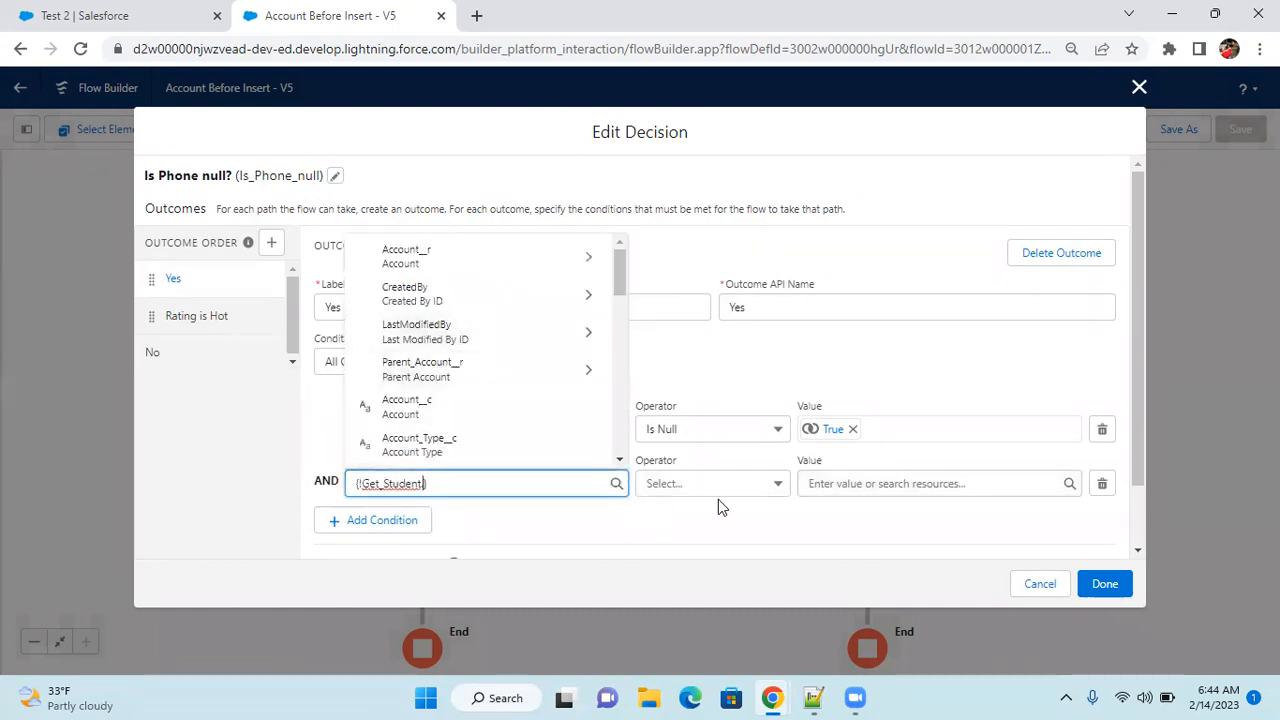
{"action": "left_click", "coordinate": [716, 505]}
Set the Get_Student condition to Is Null with the value False, and finish editing the decision.
{"action": "left_click", "coordinate": [690, 487]}
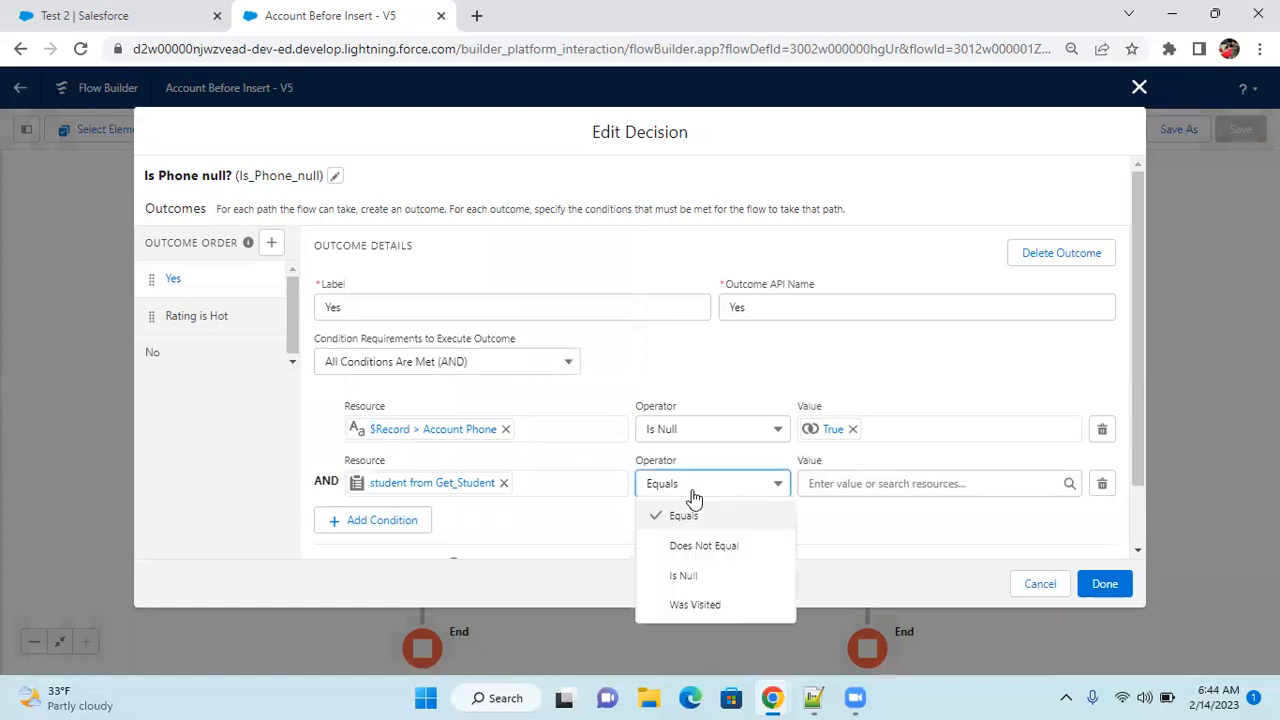
{"action": "left_click", "coordinate": [692, 576]}
{"action": "left_click", "coordinate": [839, 483]}
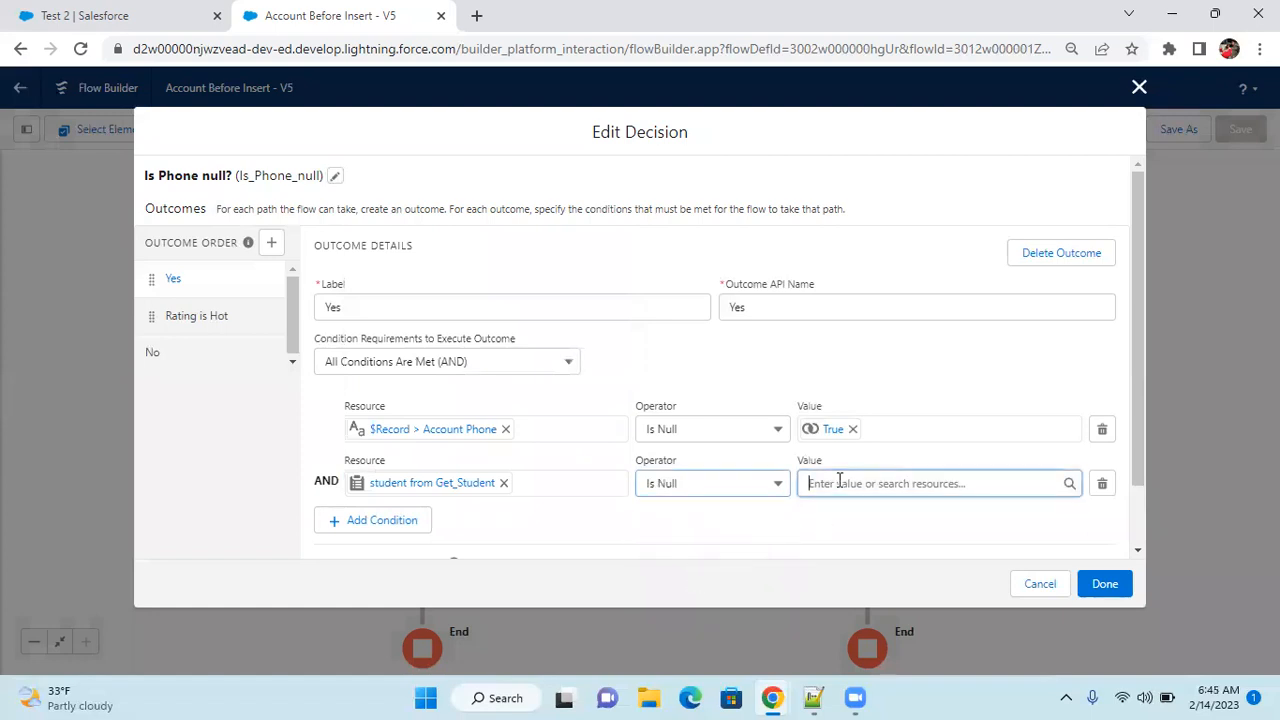
{"action": "type", "text": "{"}
{"action": "key", "text": "BackSpace"}
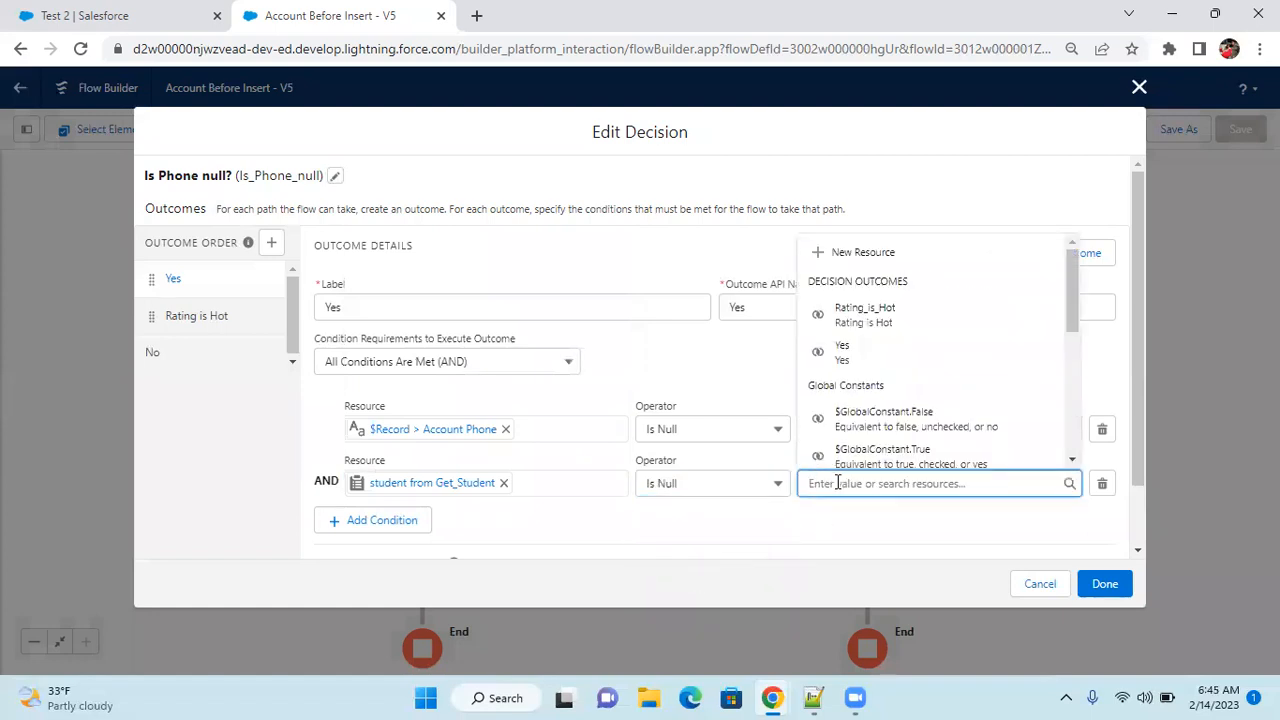
{"action": "type", "text": "{alse"}
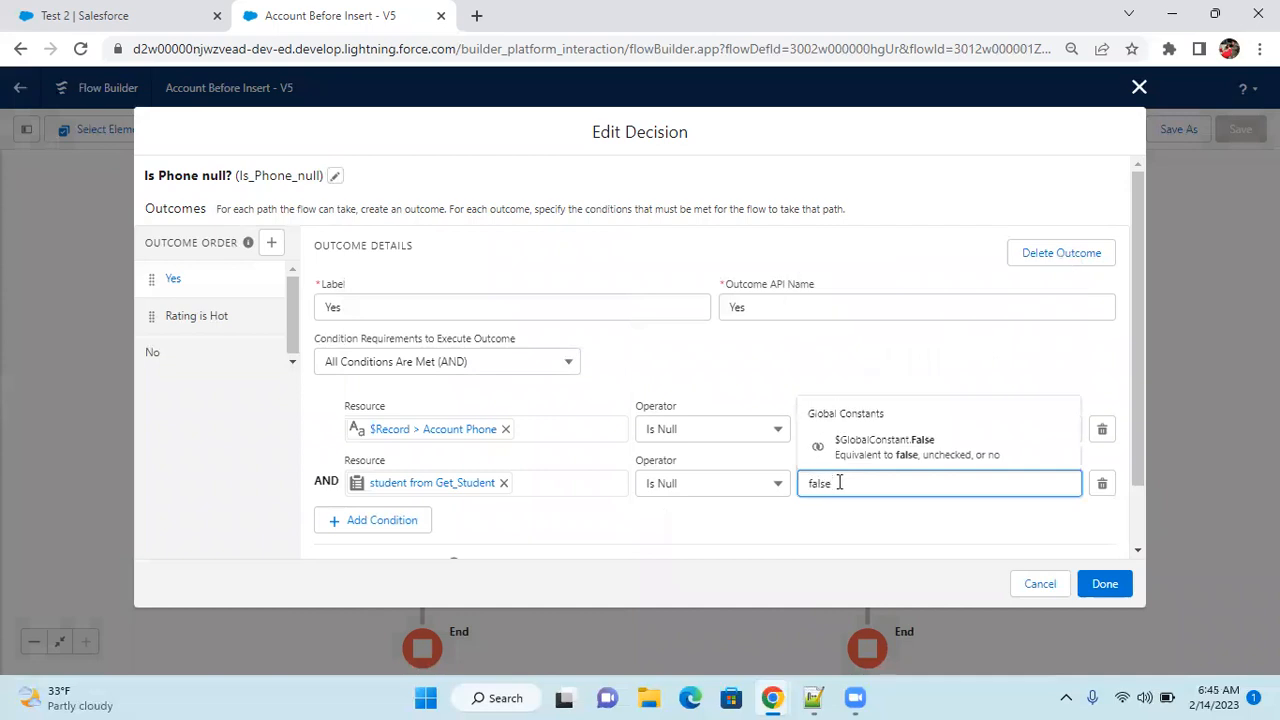
{"action": "left_click", "coordinate": [857, 447]}
{"action": "left_click", "coordinate": [838, 527]}
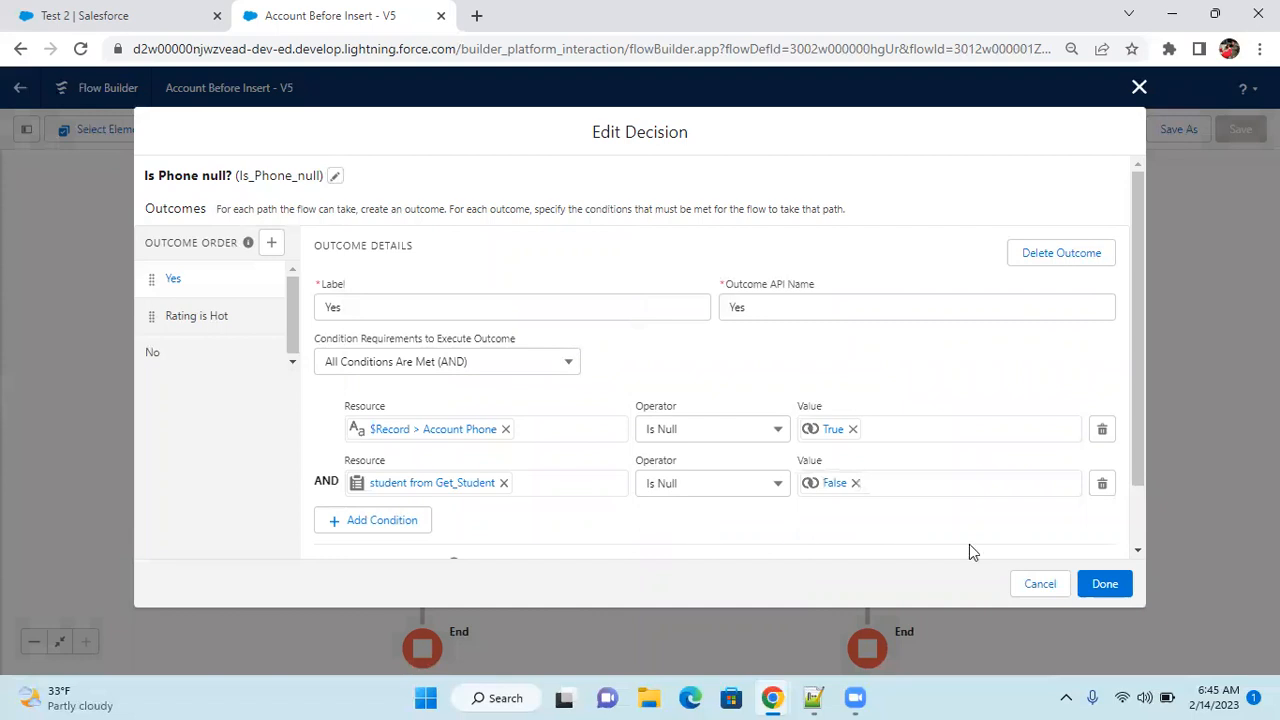
{"action": "left_click", "coordinate": [1104, 584]}
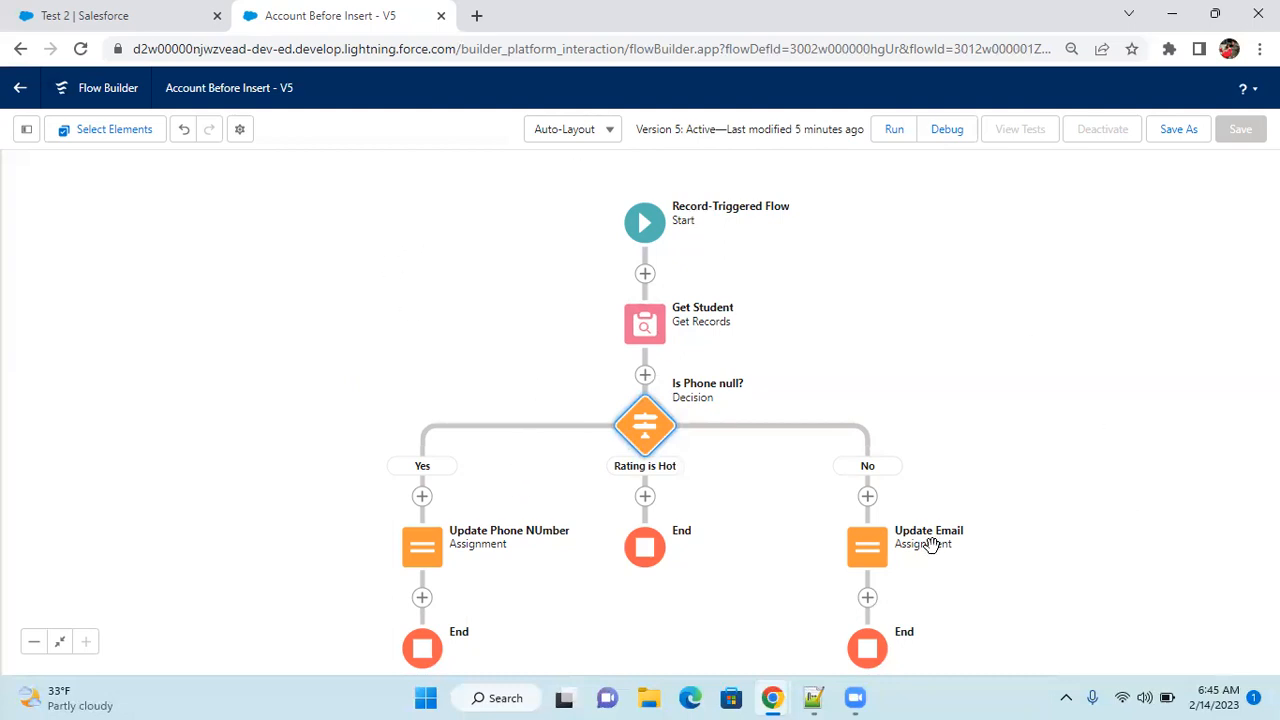
Review the flow's start configuration, including its entry condition and the Fast Field Updates optimization, without changing it.
{"action": "left_click", "coordinate": [643, 226]}
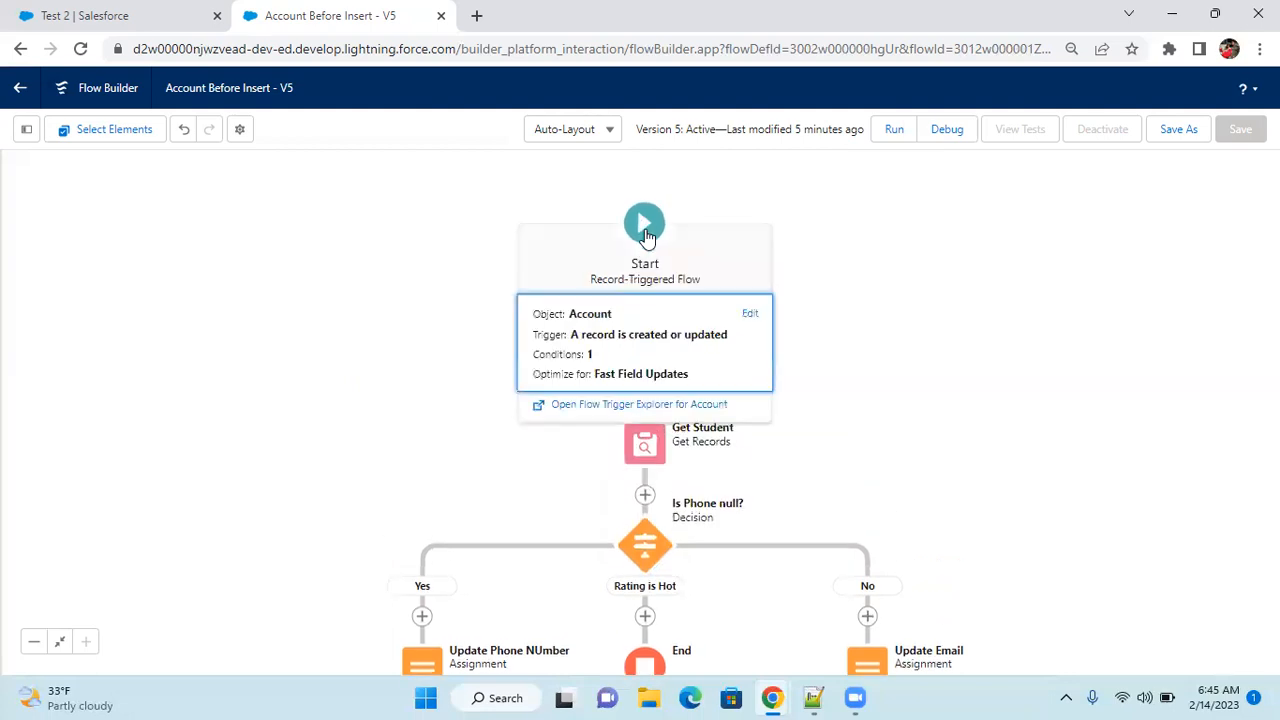
{"action": "left_click", "coordinate": [672, 330]}
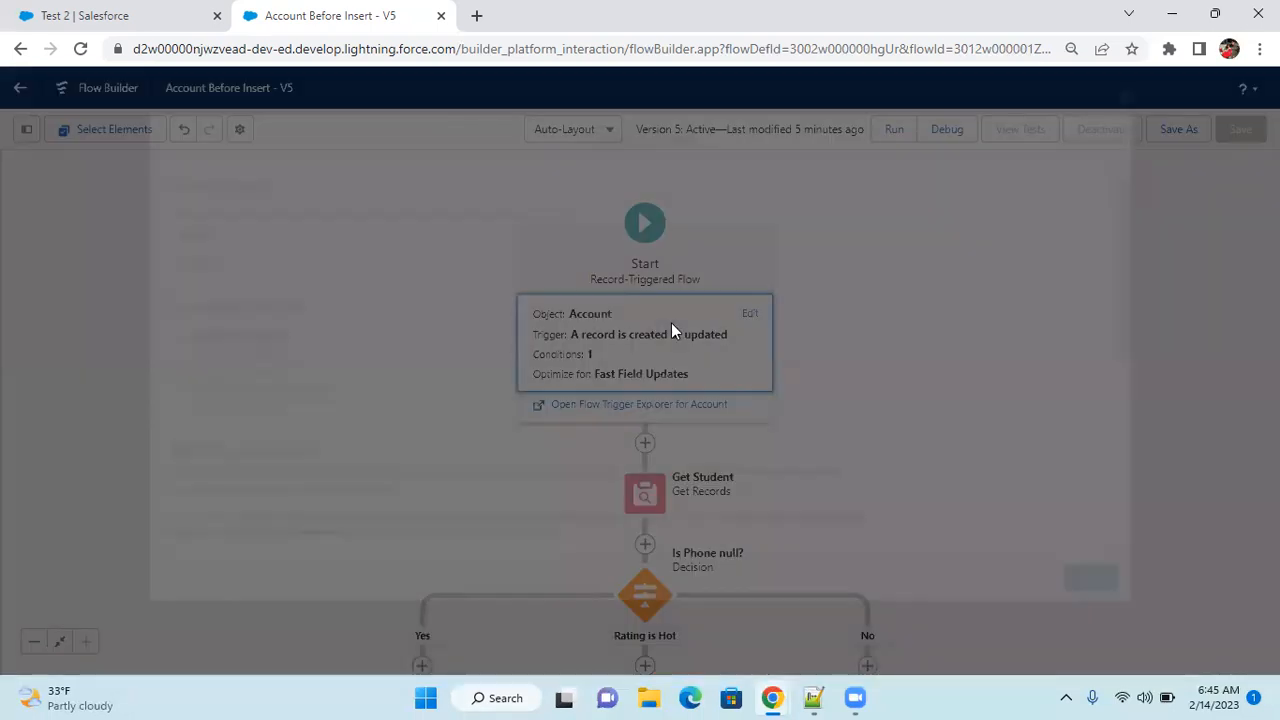
{"action": "scroll", "coordinate": [755, 507], "scroll_direction": "down", "scroll_amount": 8}
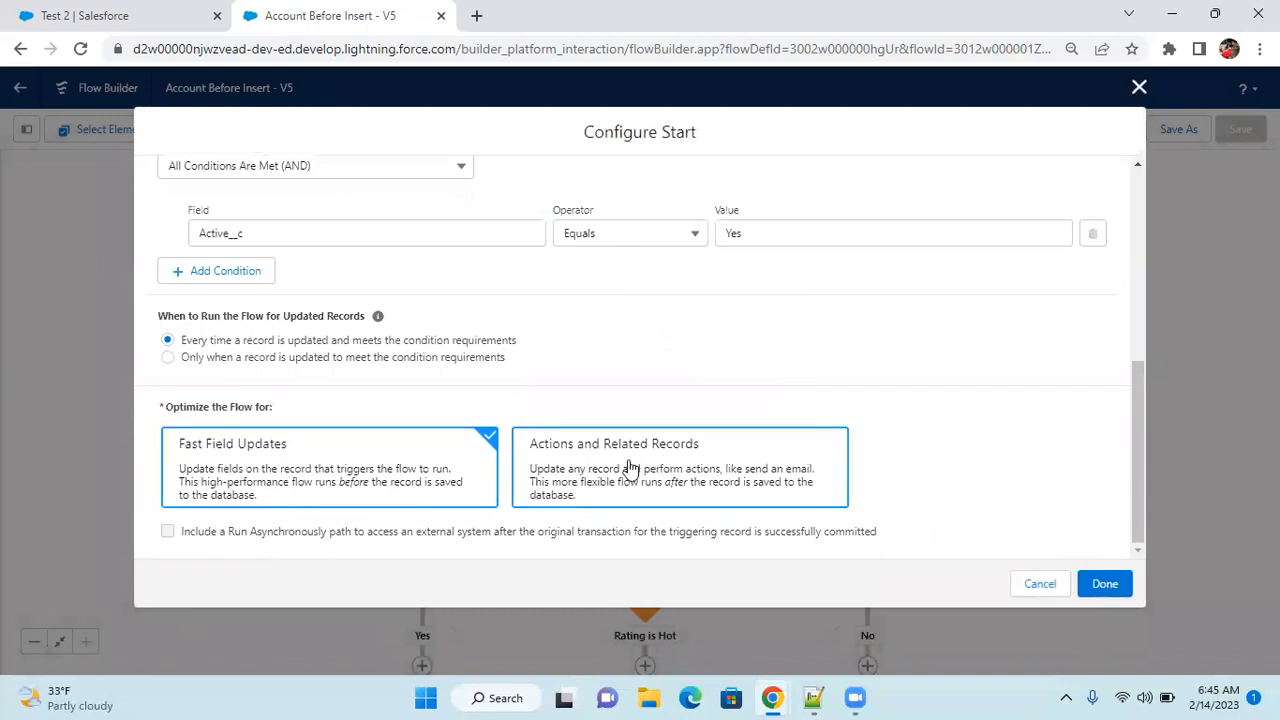
{"action": "left_click", "coordinate": [1040, 586]}
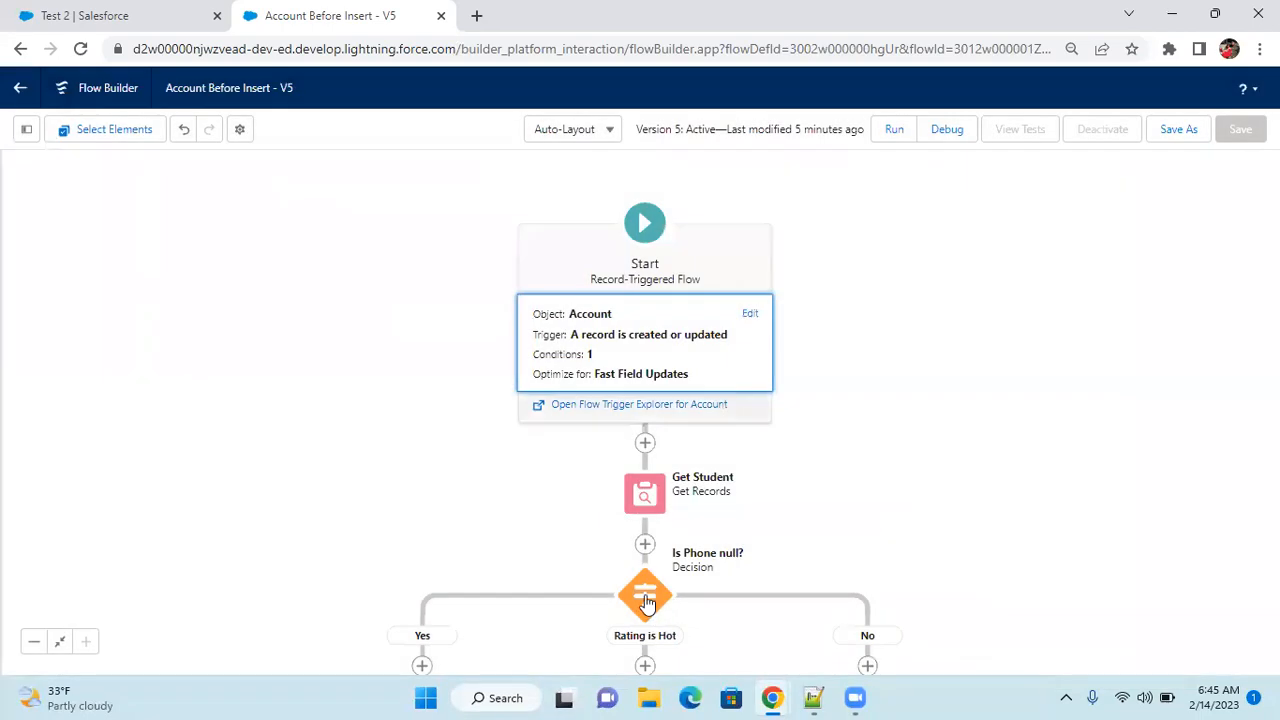
Reopen the Is Phone null? decision, add a third condition to its Yes outcome, and search its resources for "rec".
{"action": "left_click", "coordinate": [645, 595]}
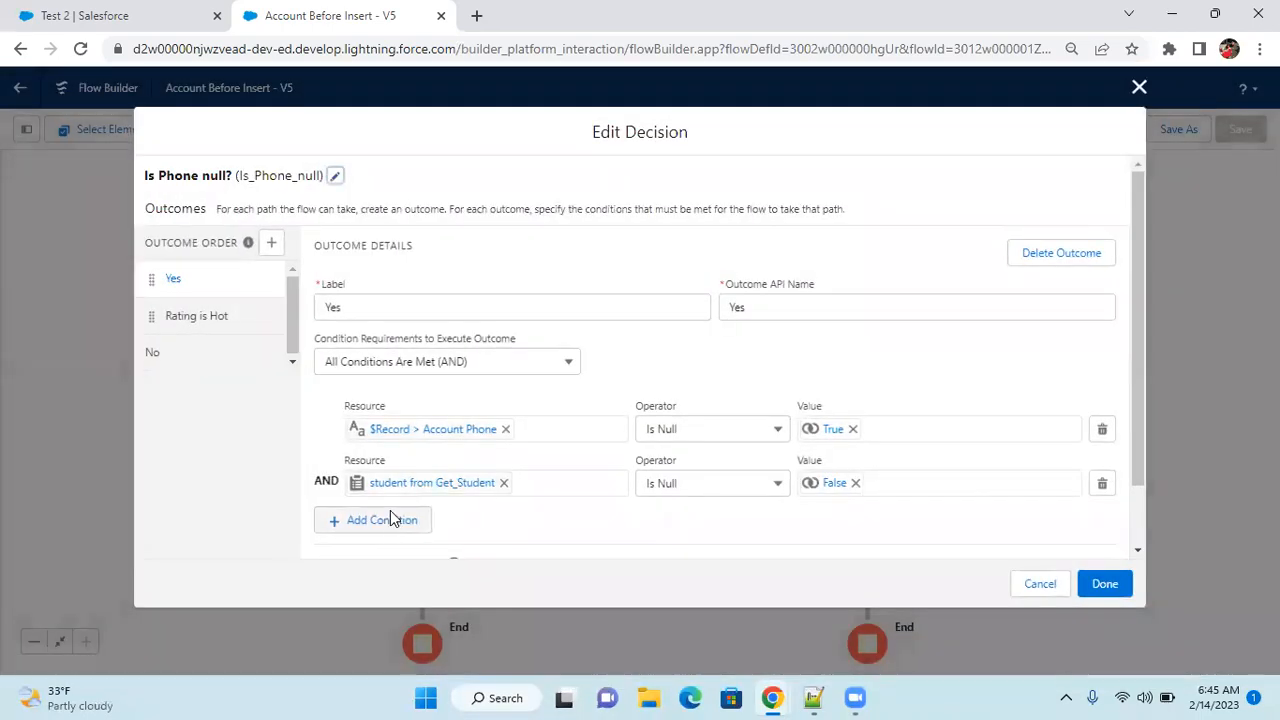
{"action": "left_click", "coordinate": [390, 520]}
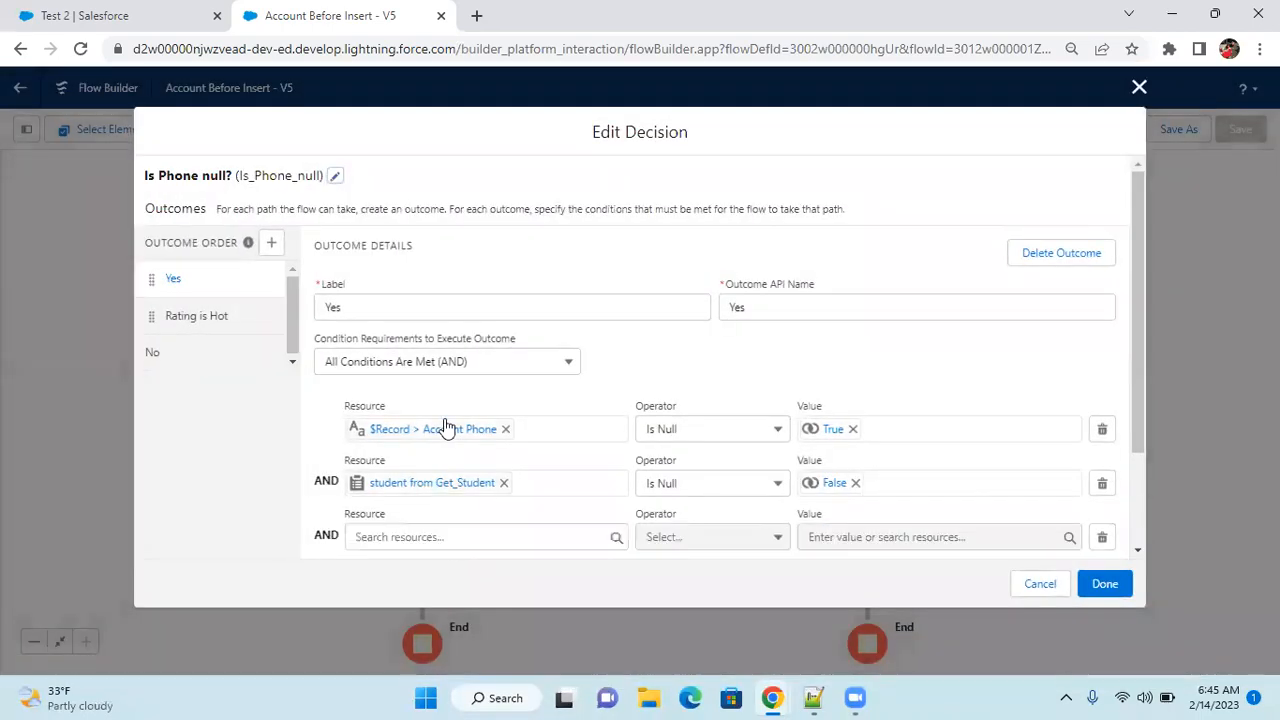
{"action": "scroll", "coordinate": [440, 430], "scroll_direction": "down", "scroll_amount": 2}
{"action": "left_click", "coordinate": [423, 407]}
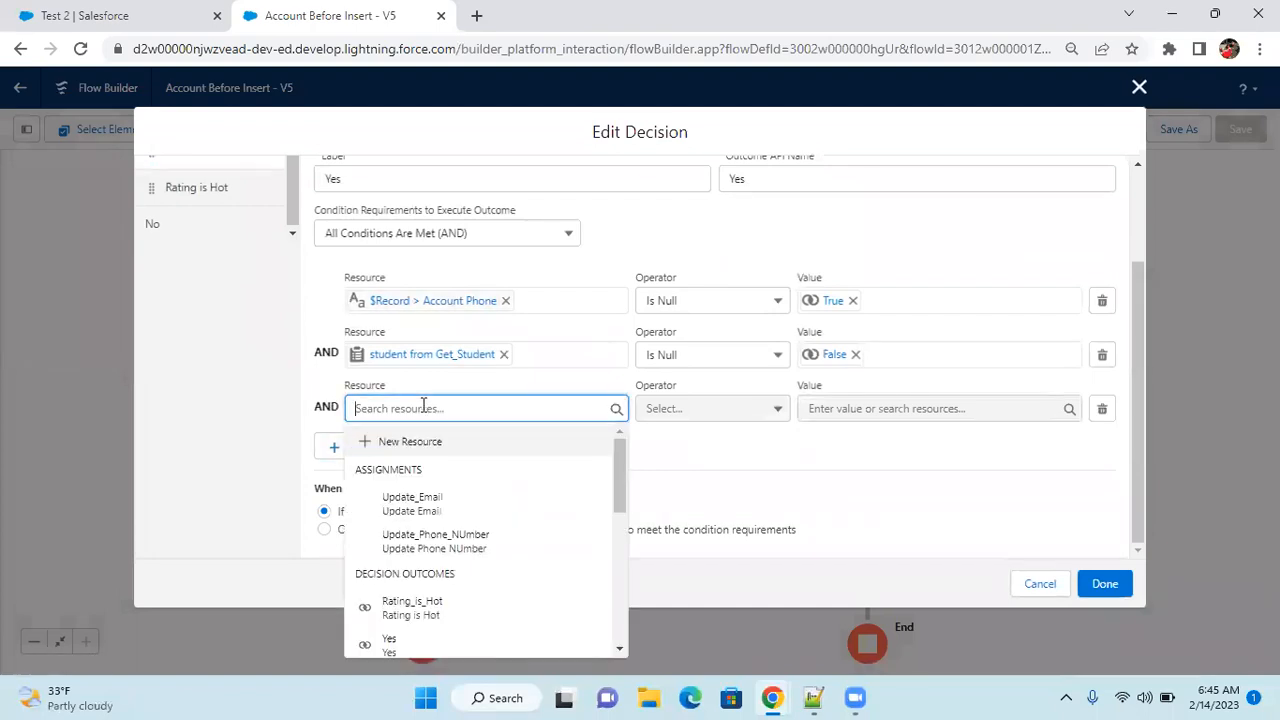
{"action": "type", "text": "rec"}
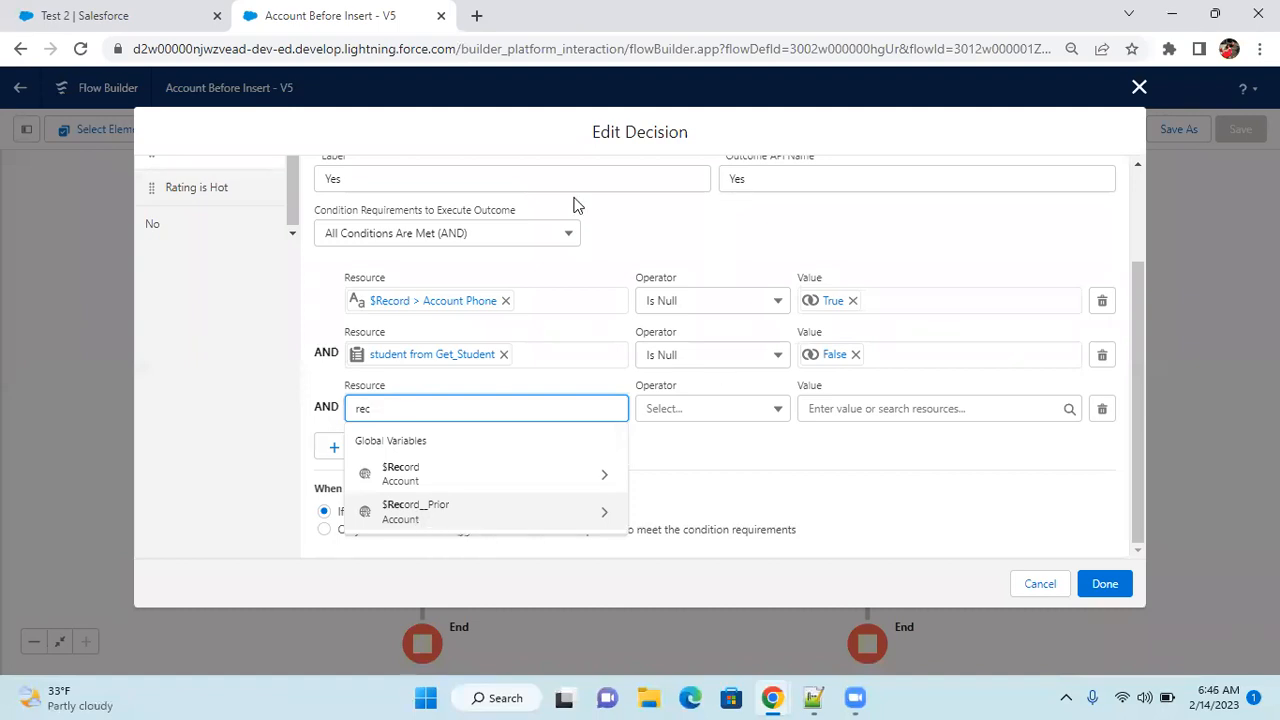
Switch to the Test 2 account record, try a different number in its phone field without saving, and return to the flow.
{"action": "left_click", "coordinate": [133, 24]}
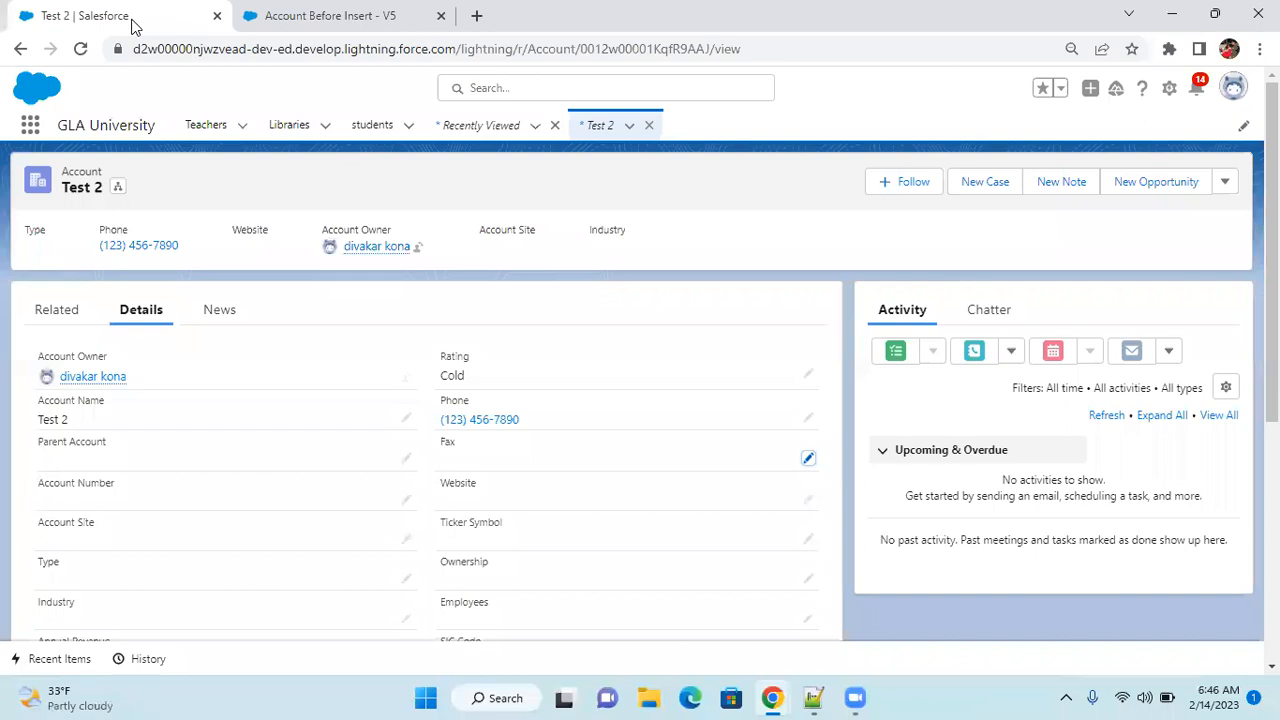
{"action": "left_click", "coordinate": [809, 420]}
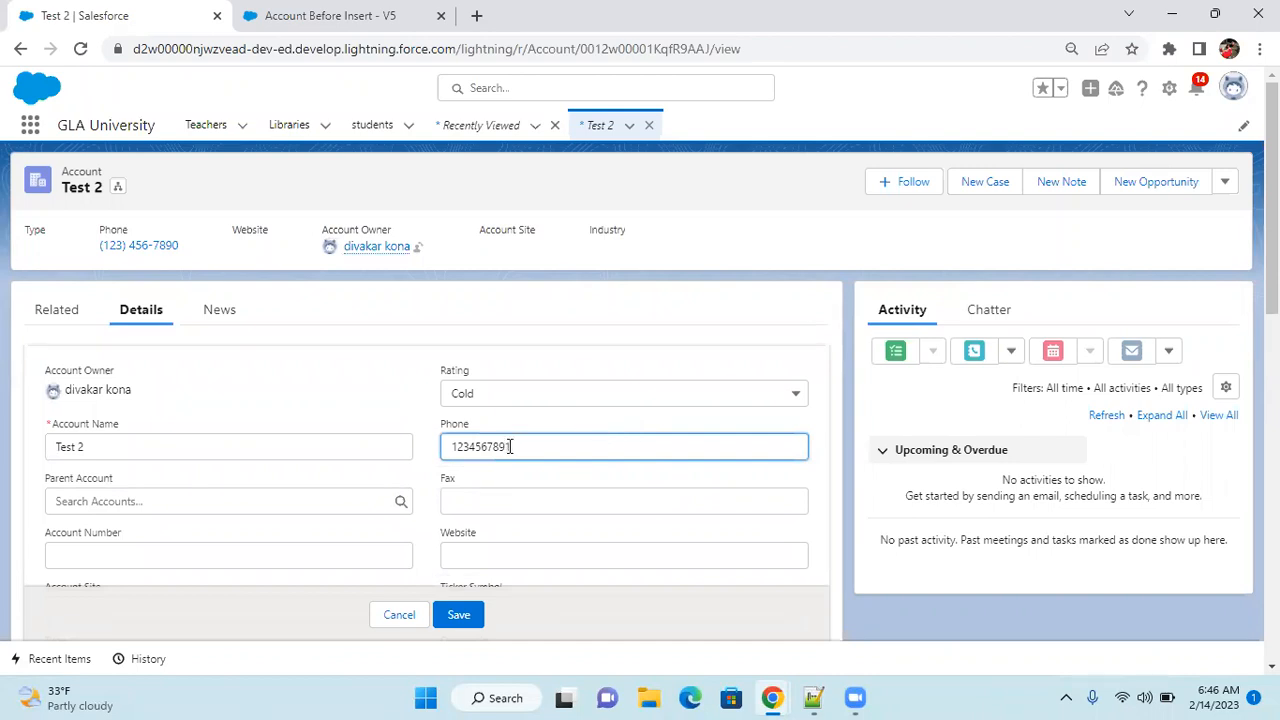
{"action": "left_click_drag", "start_coordinate": [508, 447], "coordinate": [431, 446]}
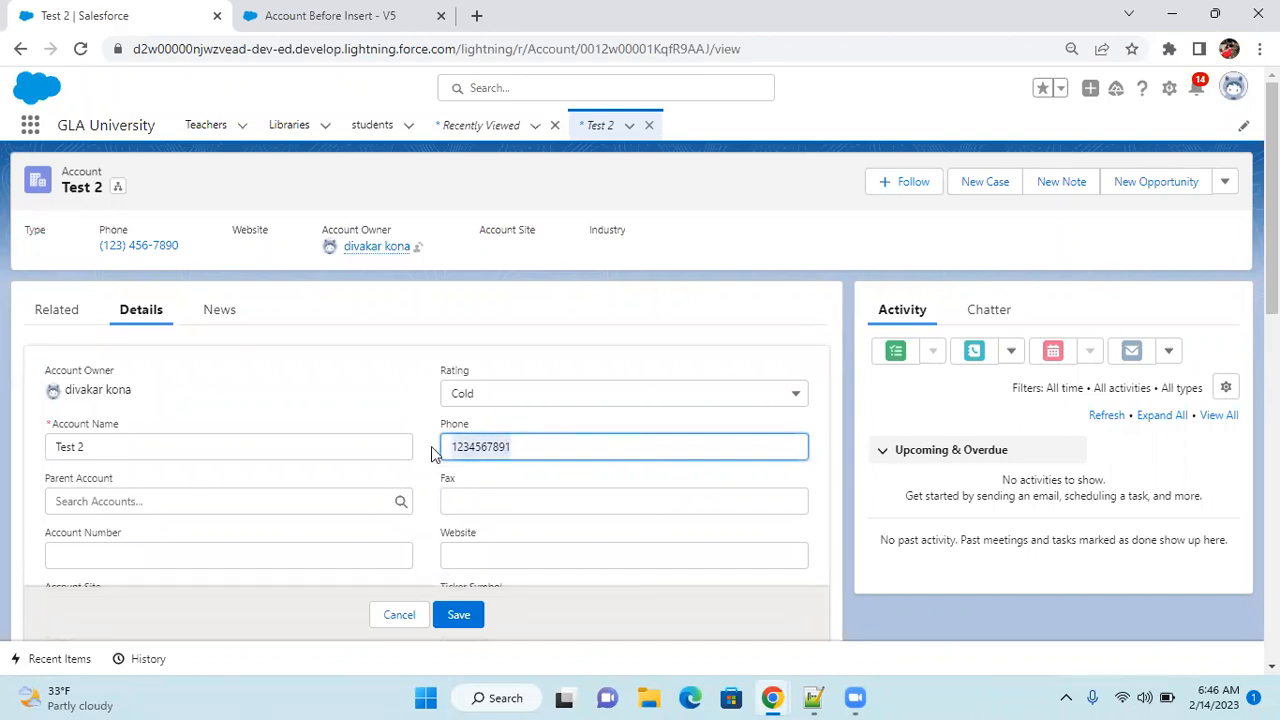
{"action": "left_click", "coordinate": [521, 439]}
{"action": "left_click", "coordinate": [350, 16]}
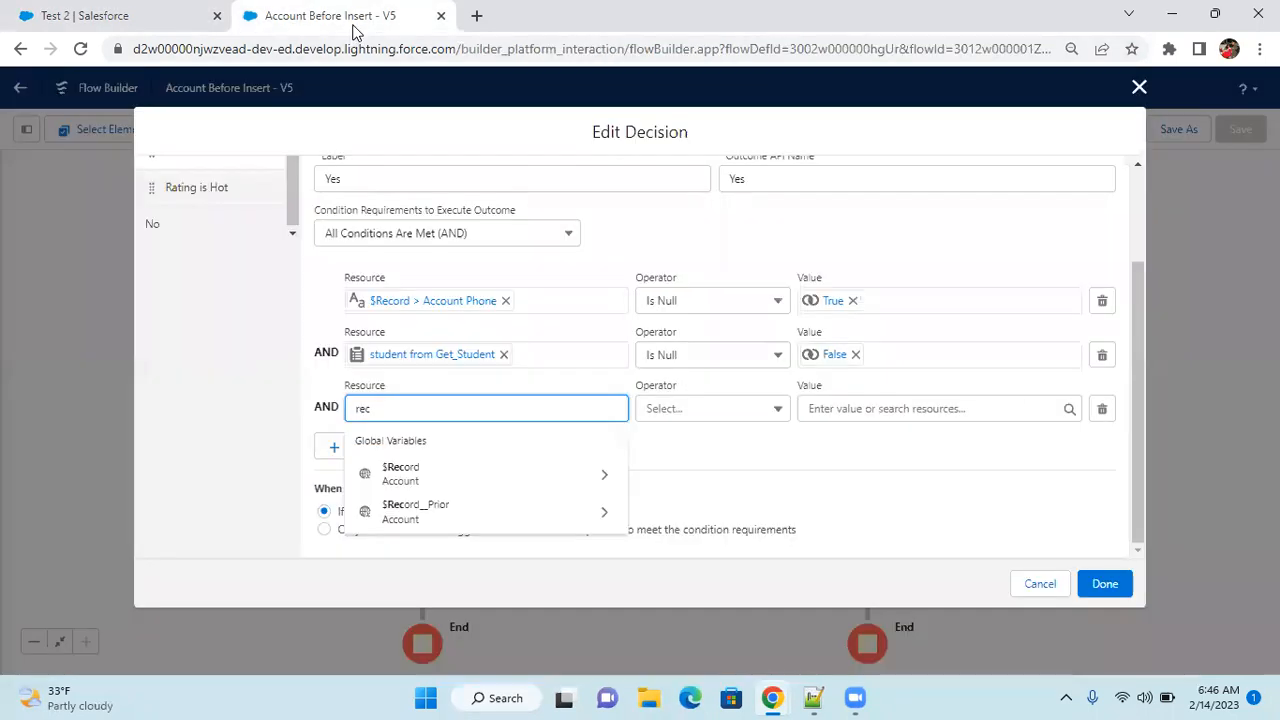
Set the third condition's resource to $Record > Account Phone.
{"action": "left_click", "coordinate": [435, 416]}
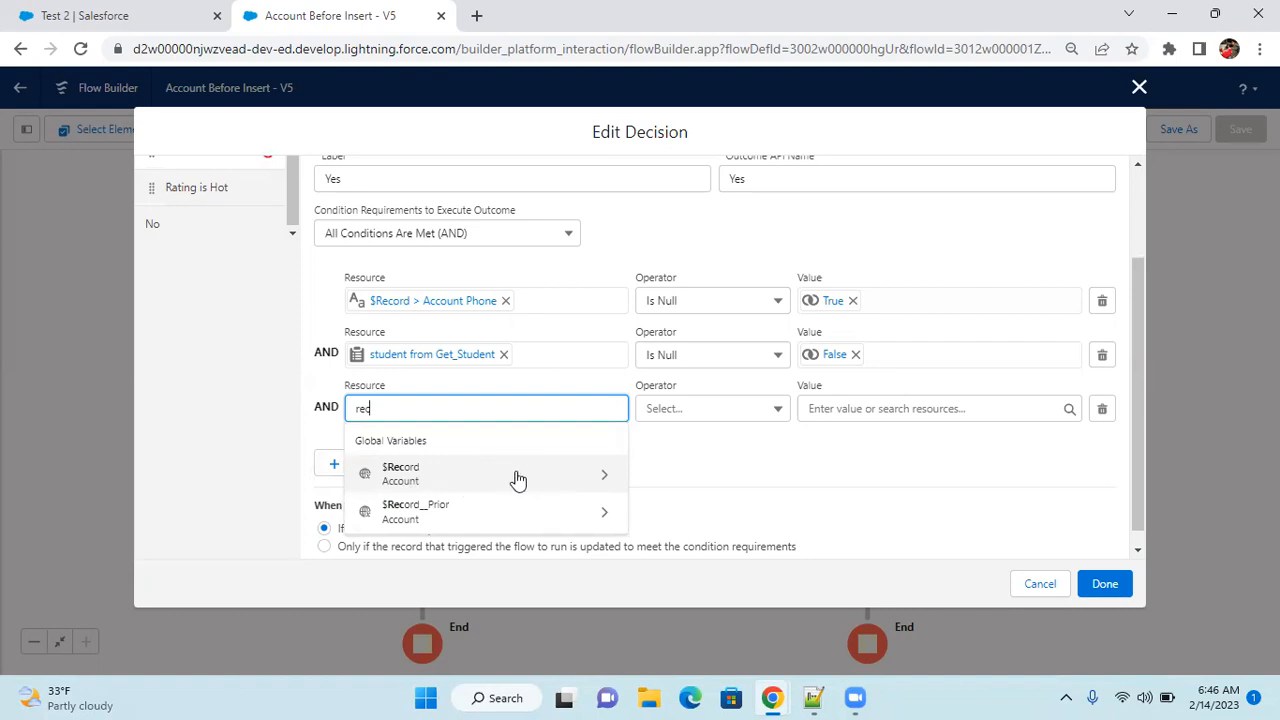
{"action": "left_click", "coordinate": [453, 477]}
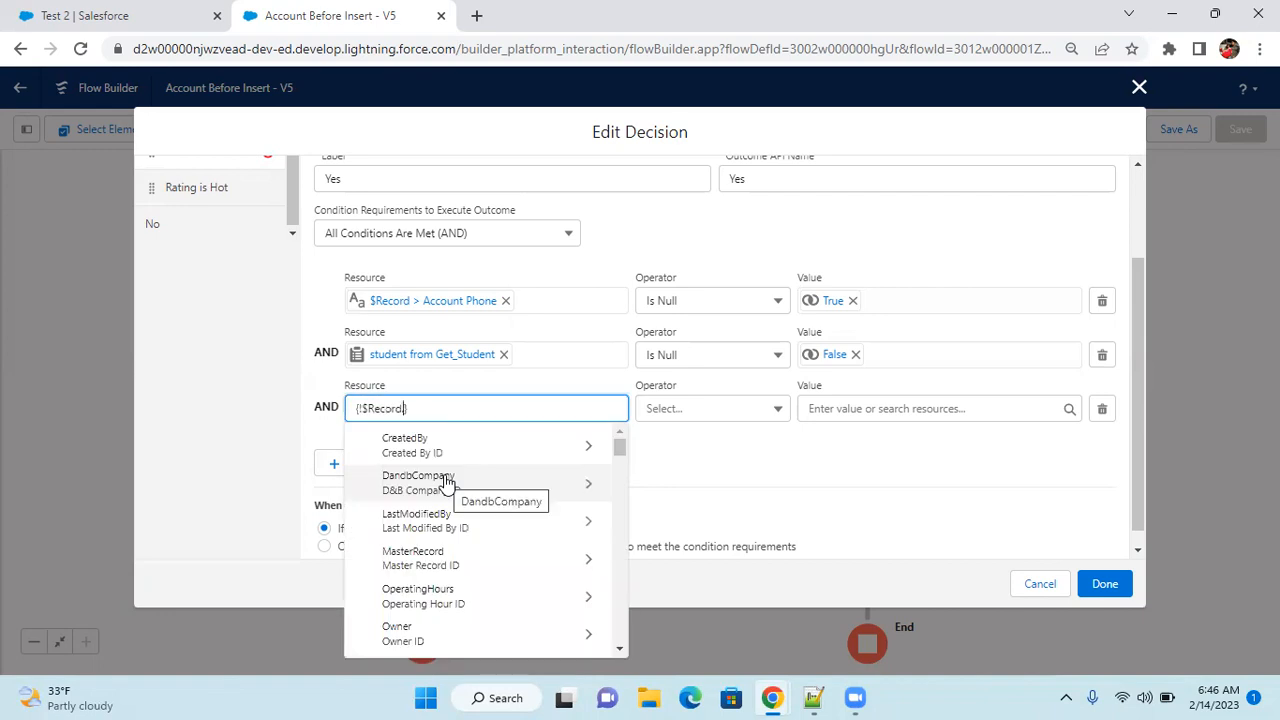
{"action": "type", "text": "phon"}
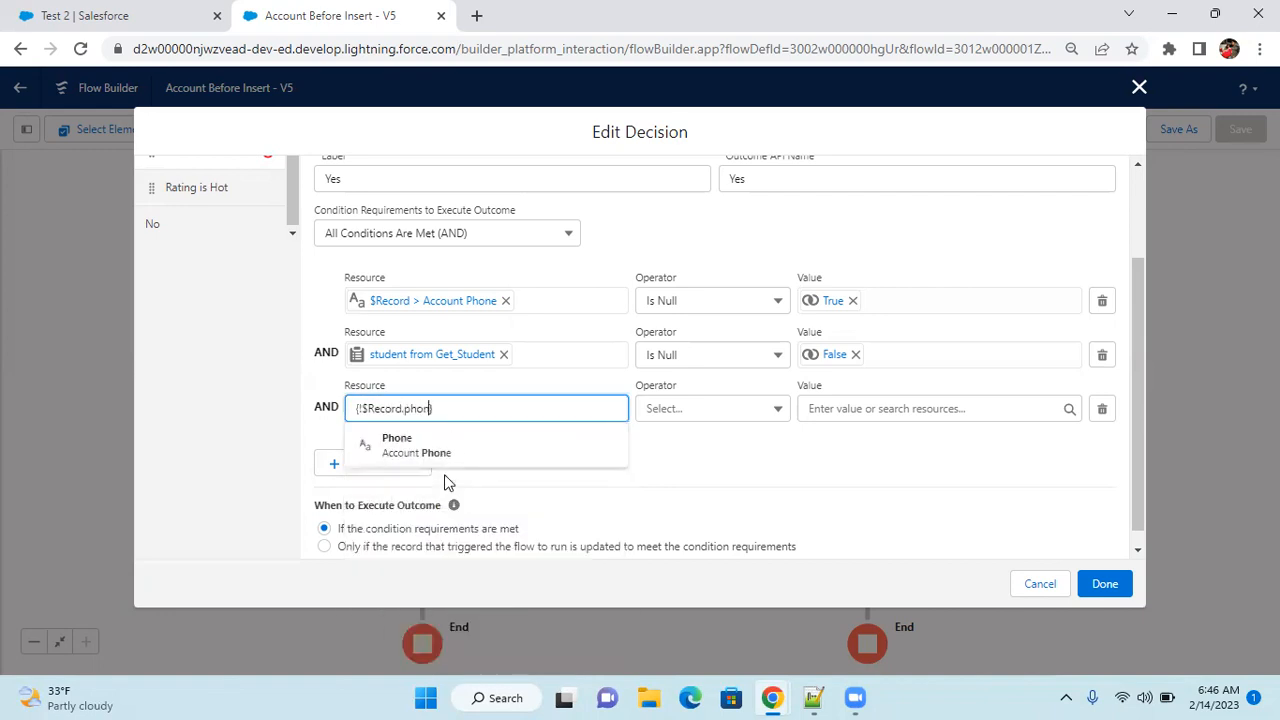
{"action": "left_click", "coordinate": [428, 445]}
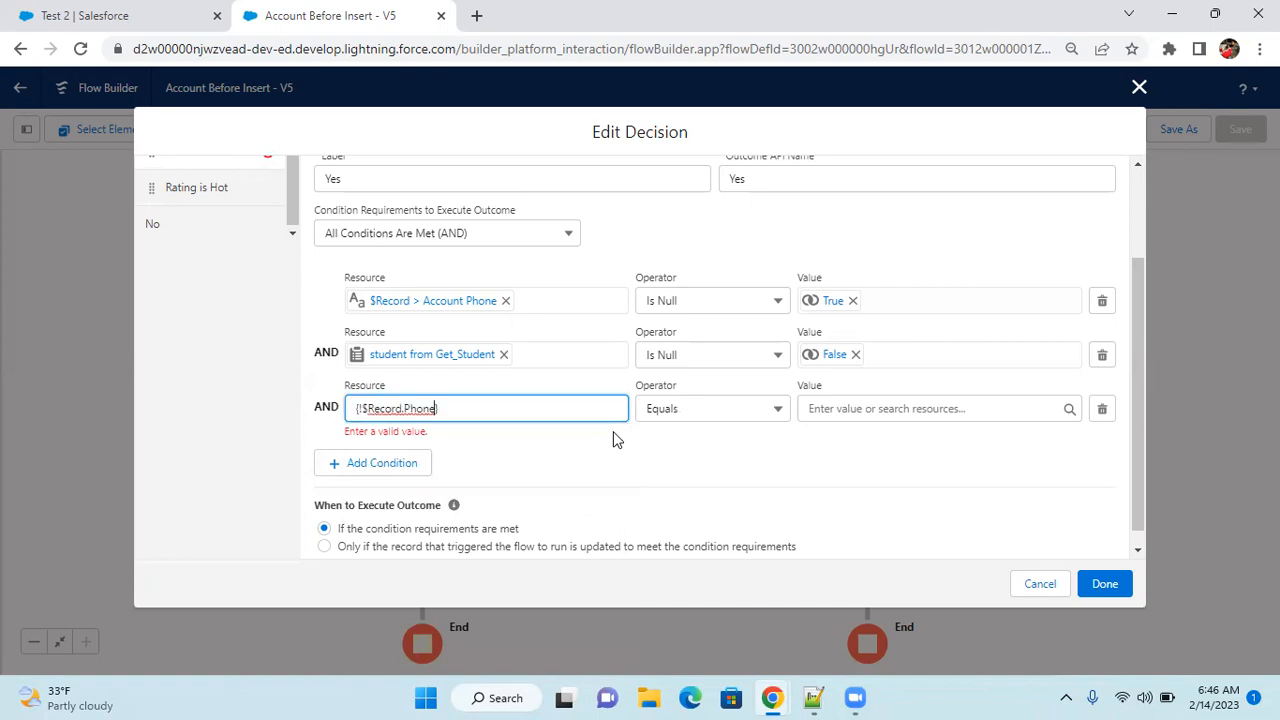
Set the third condition to Does Not Equal $Record__Prior > Account Phone, and compare it with the Test 2 account's phone field.
{"action": "left_click", "coordinate": [663, 409]}
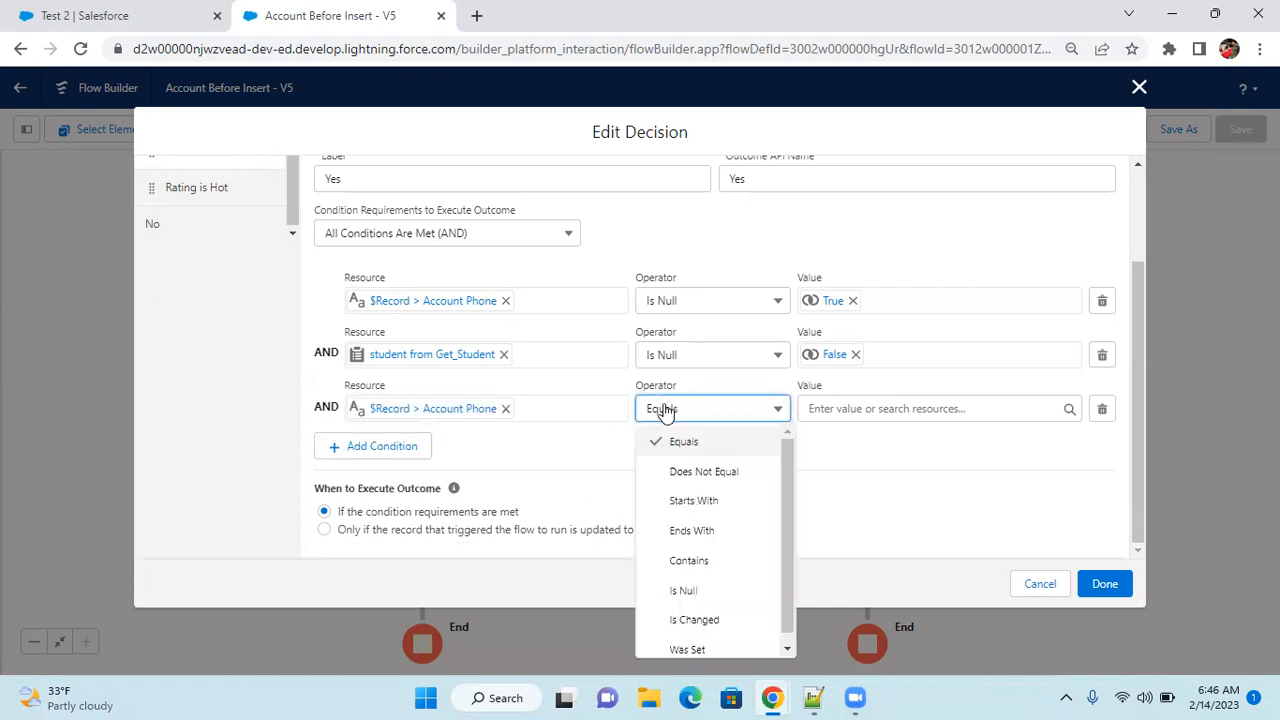
{"action": "left_click", "coordinate": [705, 471]}
{"action": "left_click", "coordinate": [829, 409]}
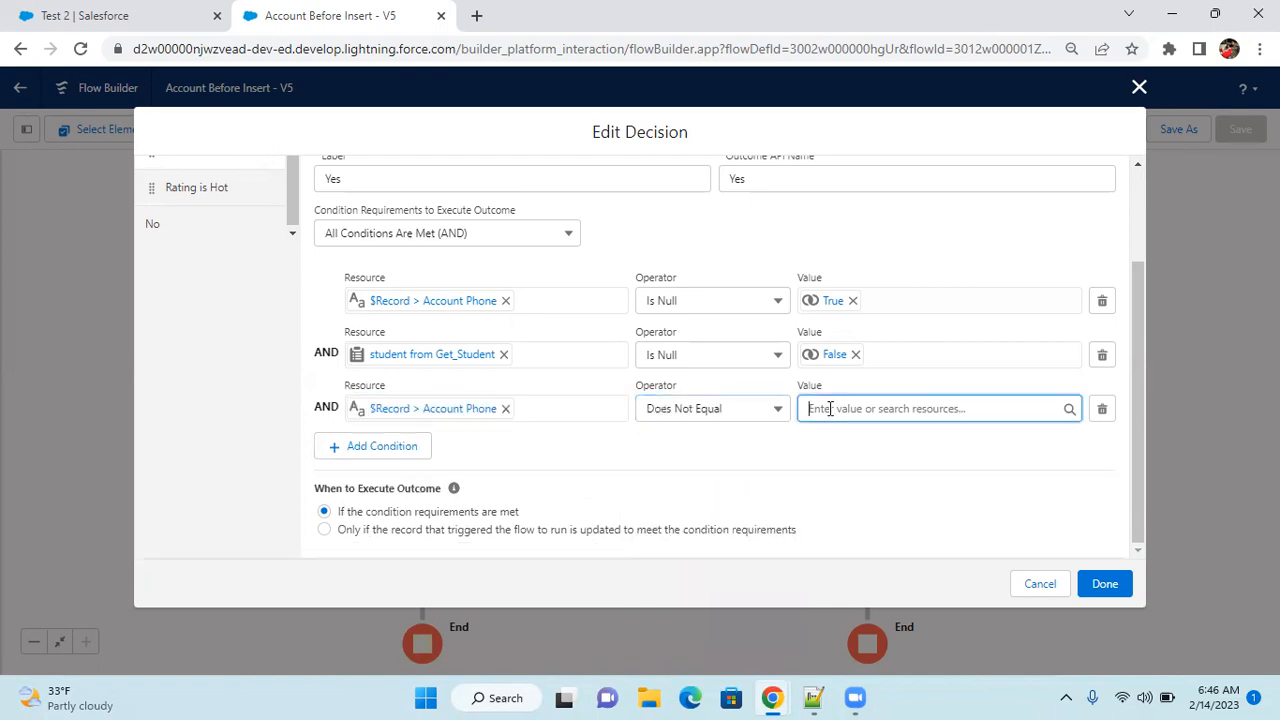
{"action": "type", "text": "rec"}
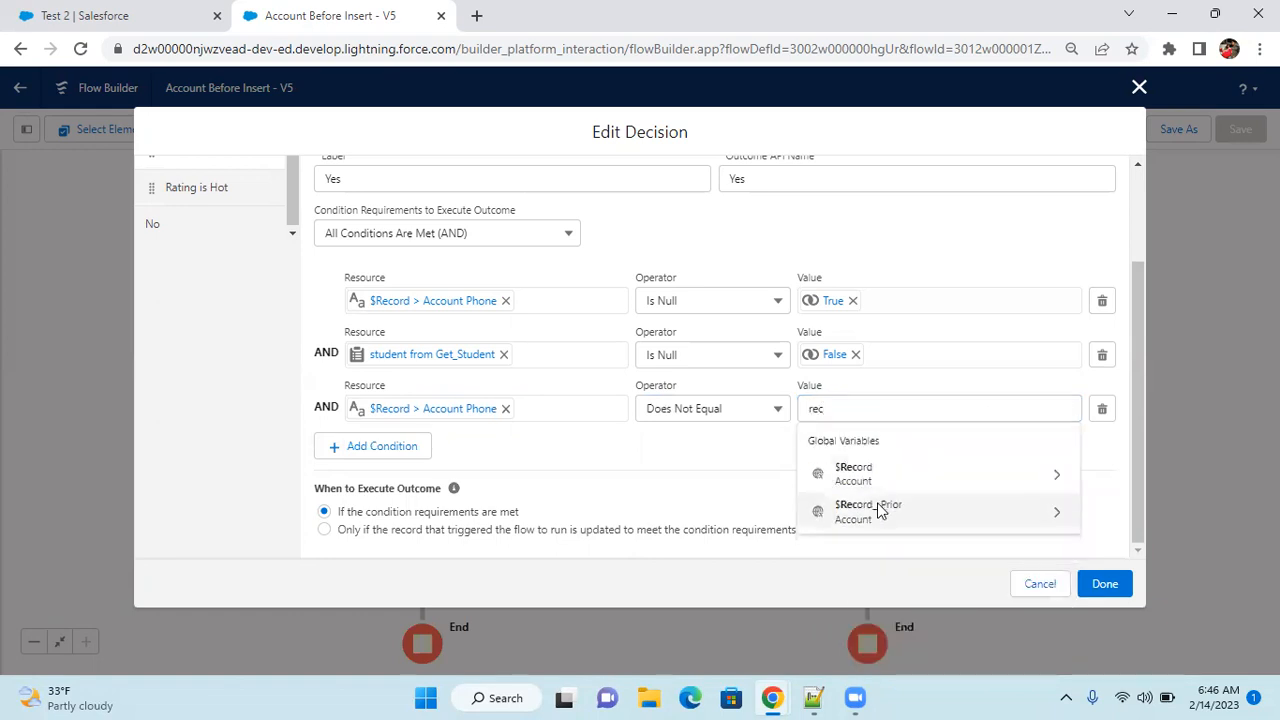
{"action": "left_click", "coordinate": [878, 510]}
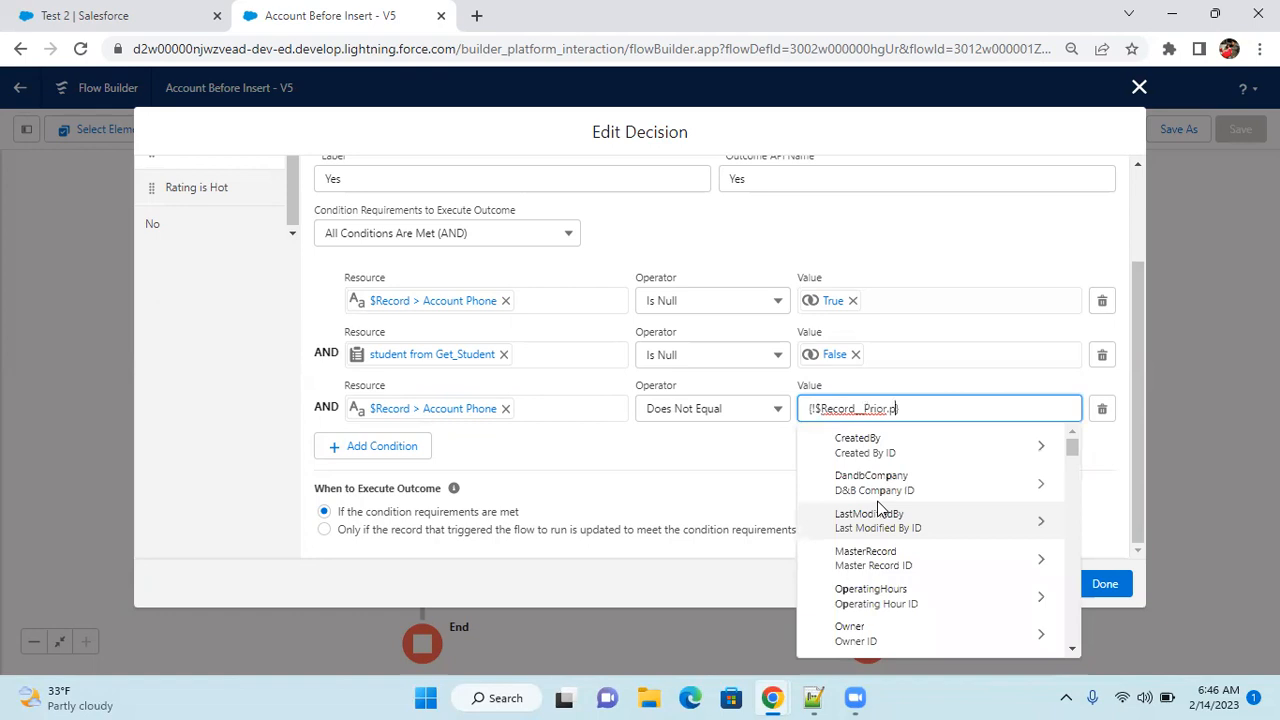
{"action": "type", "text": "phone"}
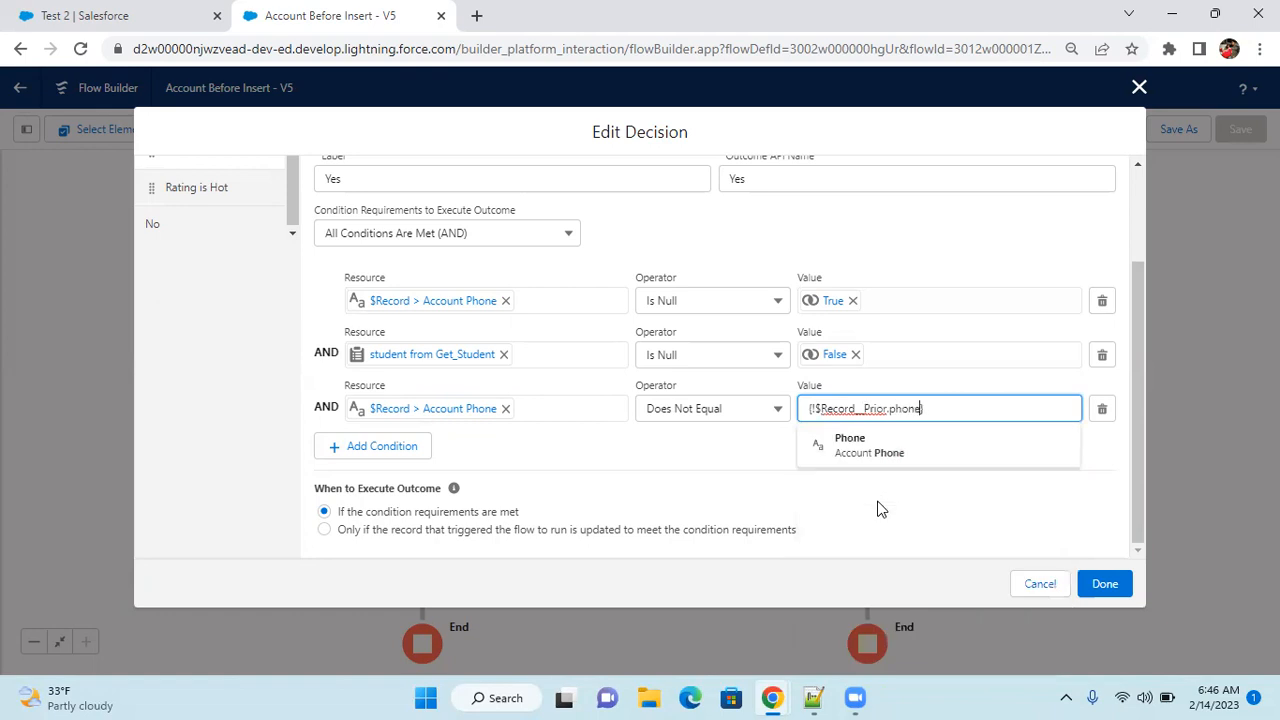
{"action": "left_click", "coordinate": [960, 443]}
{"action": "left_click", "coordinate": [897, 458]}
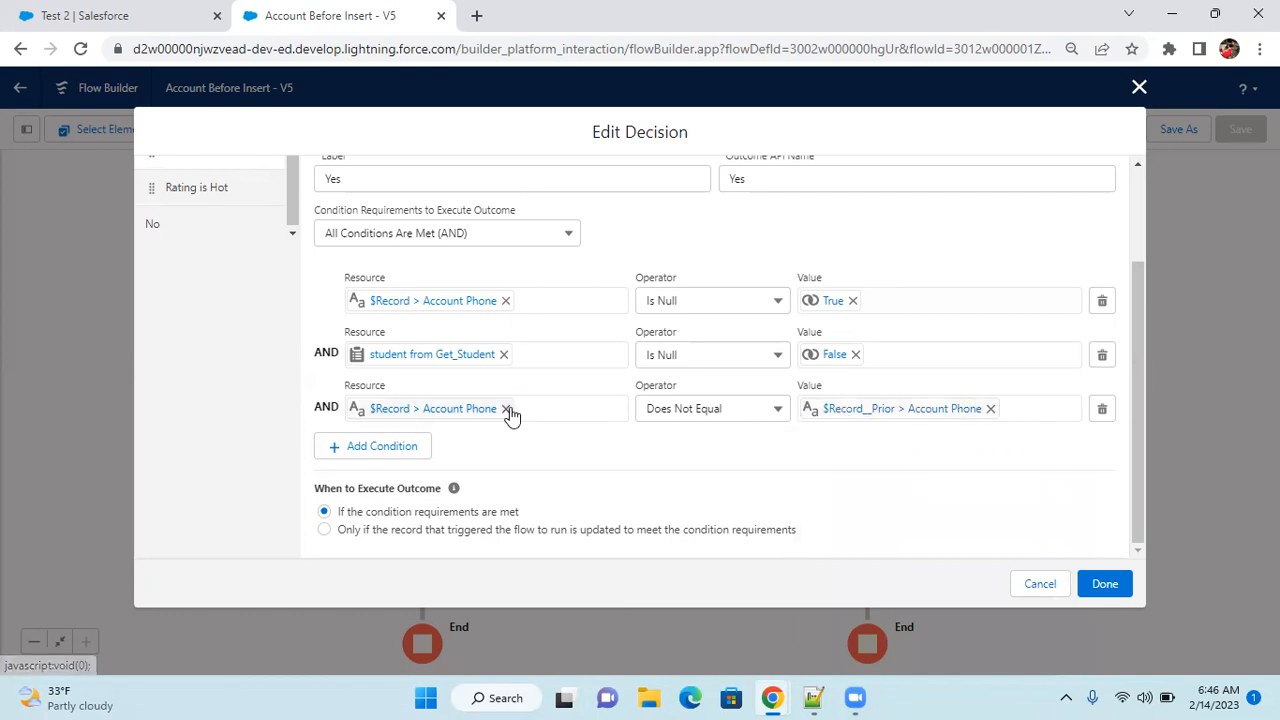
{"action": "left_click", "coordinate": [80, 15]}
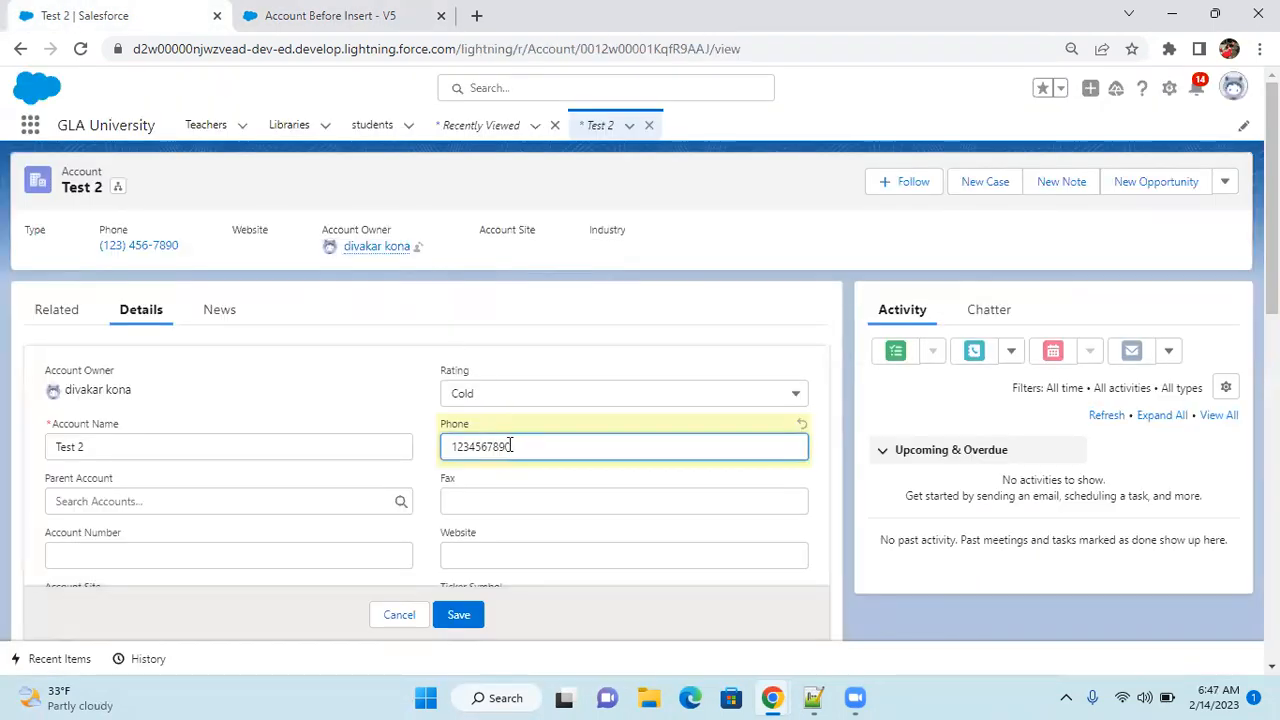
{"action": "left_click", "coordinate": [352, 20]}
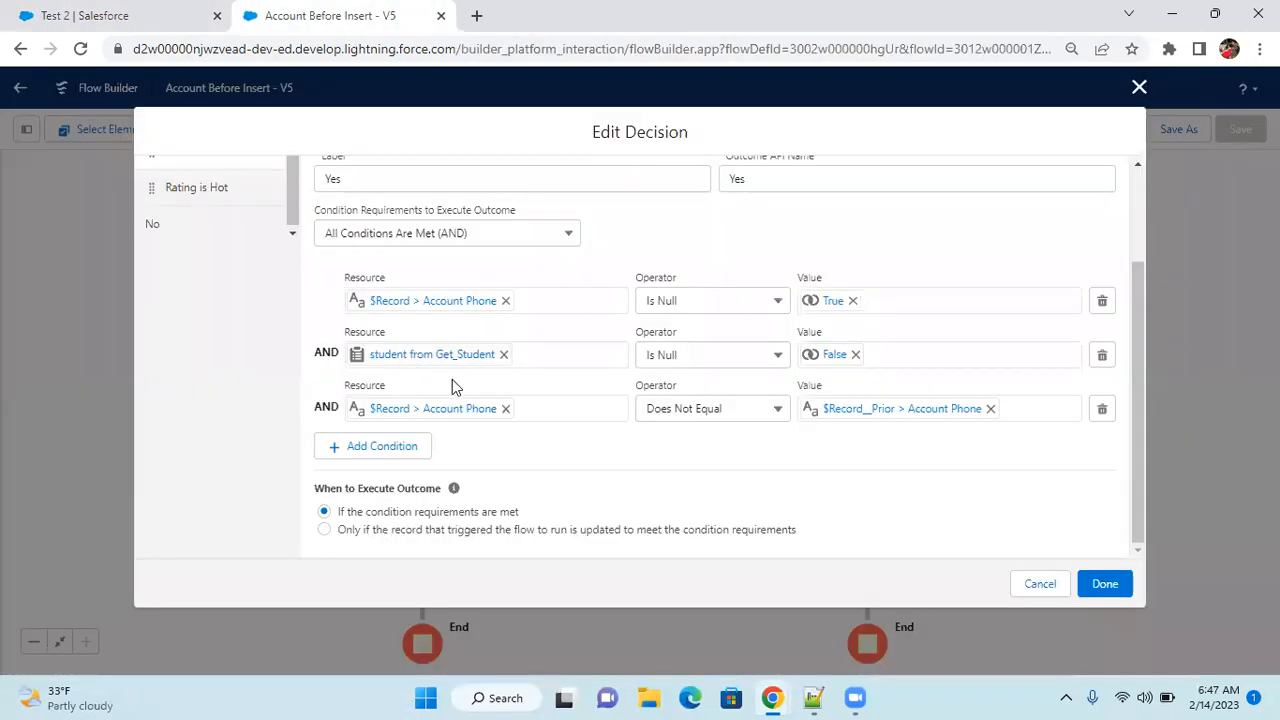